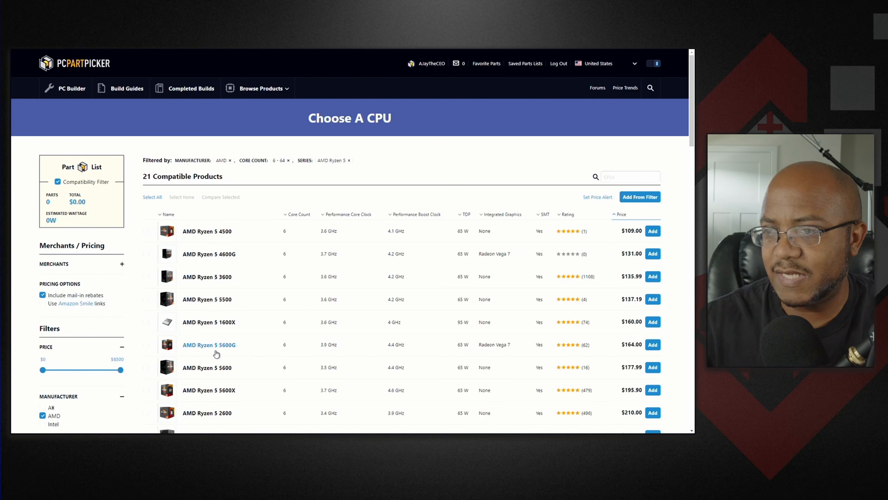
- Add the AMD Ryzen 5 5600G CPU, then search motherboards for ds and add the Gigabyte B550M DS3H
left_click(653, 345)
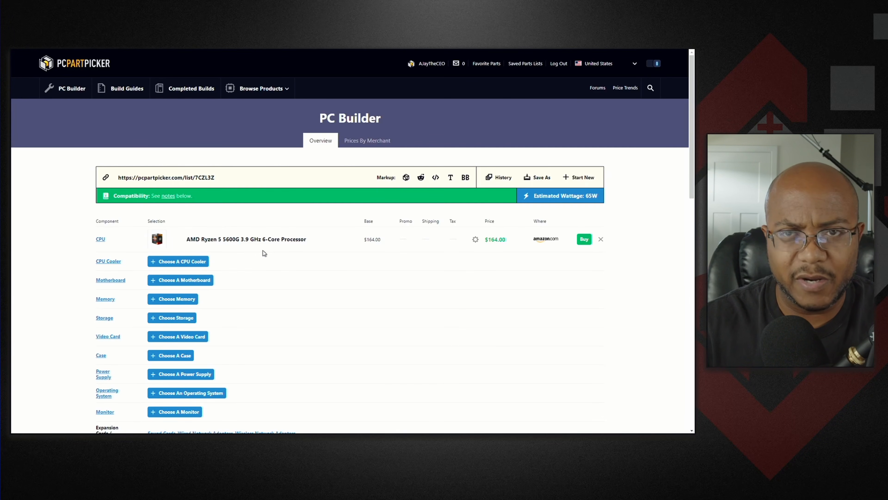
left_click(205, 279)
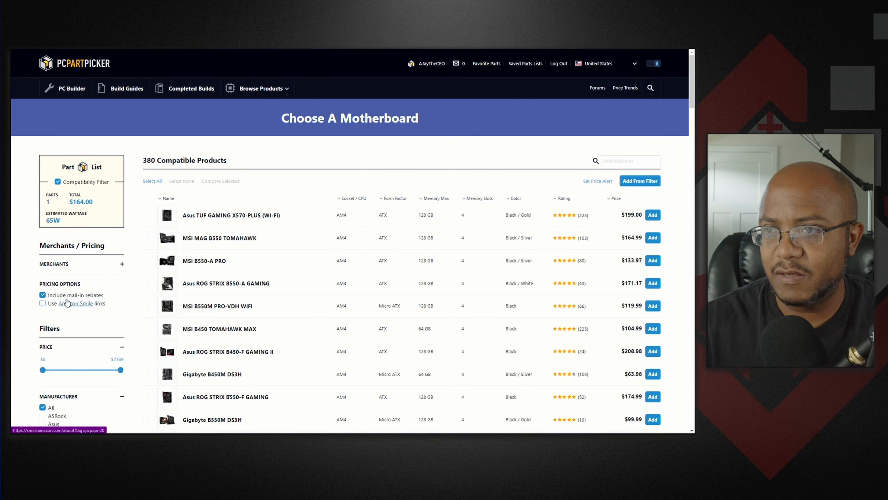
left_click(624, 162)
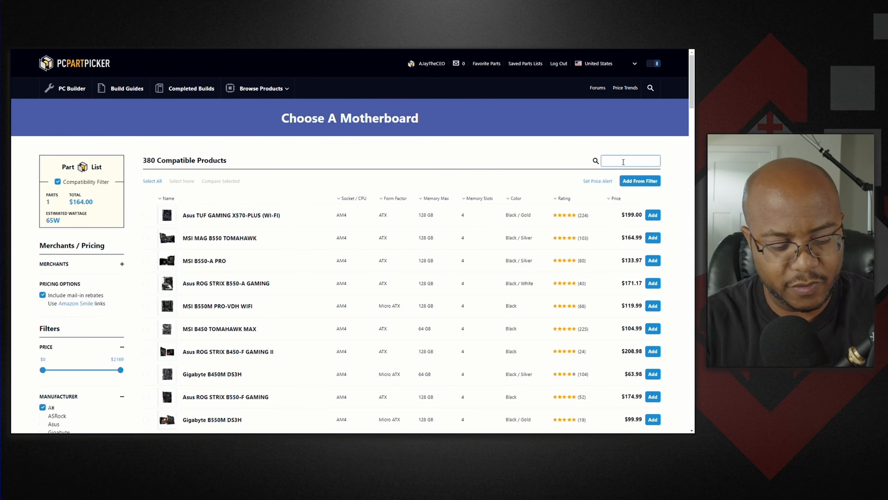
type("ds")
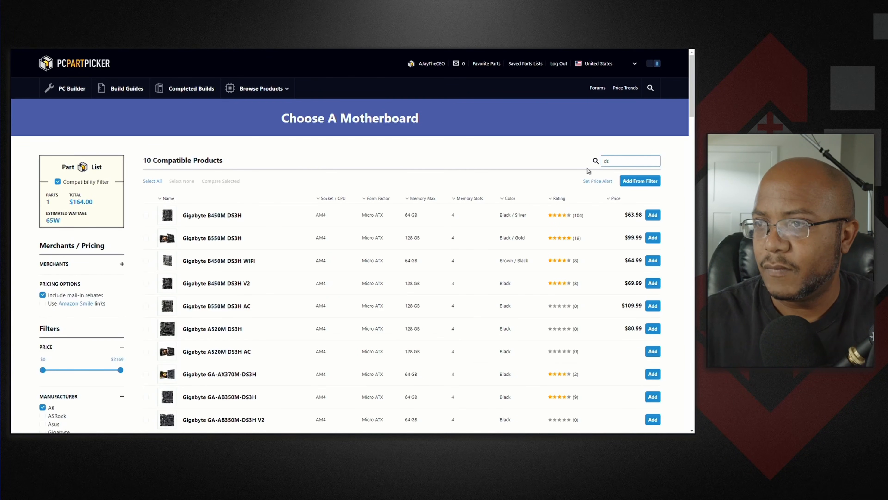
left_click(652, 238)
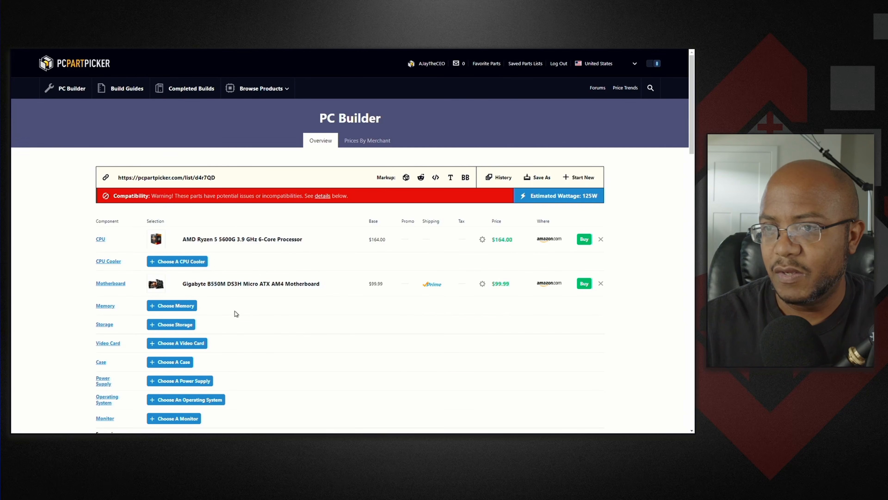
- Add the Corsair Vengeance LPX 16 GB DDR4-3200 memory kit to the build
left_click(173, 307)
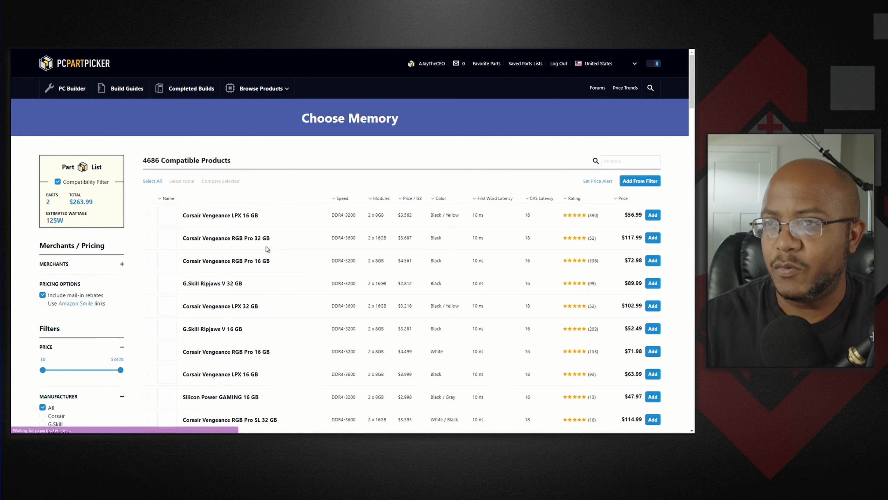
left_click(652, 215)
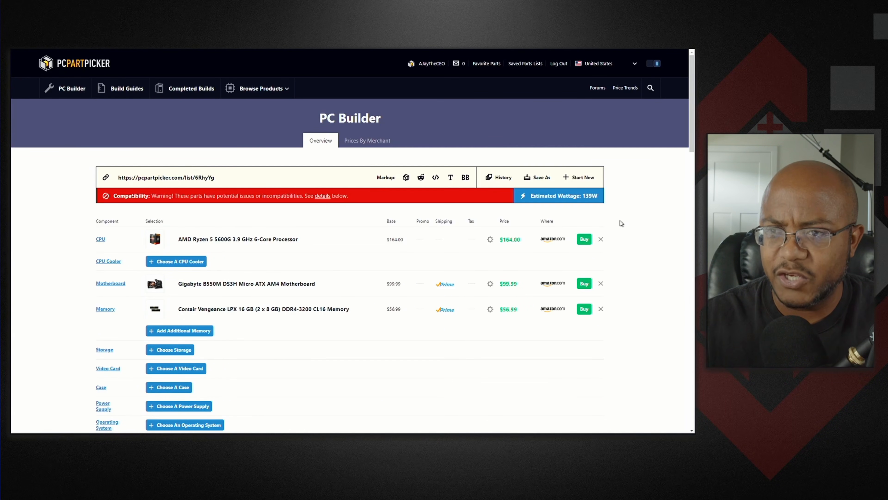
- Open the storage choices and filter them to SSD type and M.2-2280 form factor
left_click(182, 349)
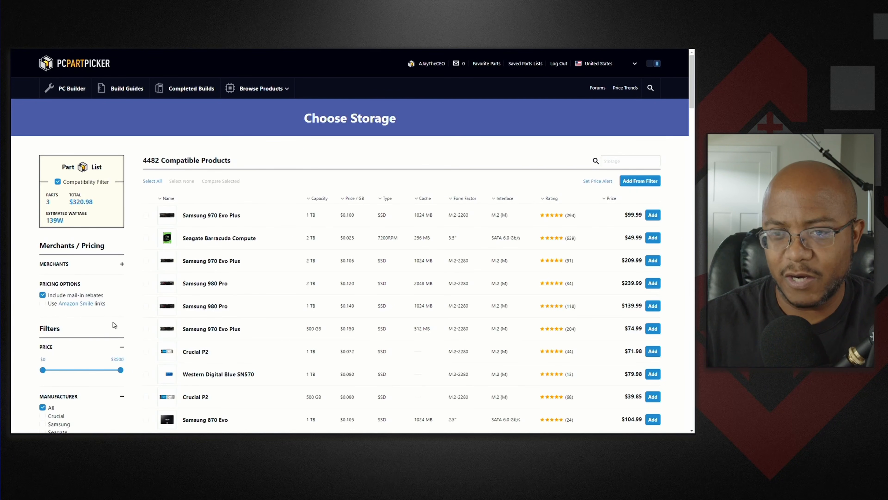
scroll(113, 322, "down", 8)
left_click(43, 351)
scroll(46, 354, "down", 4)
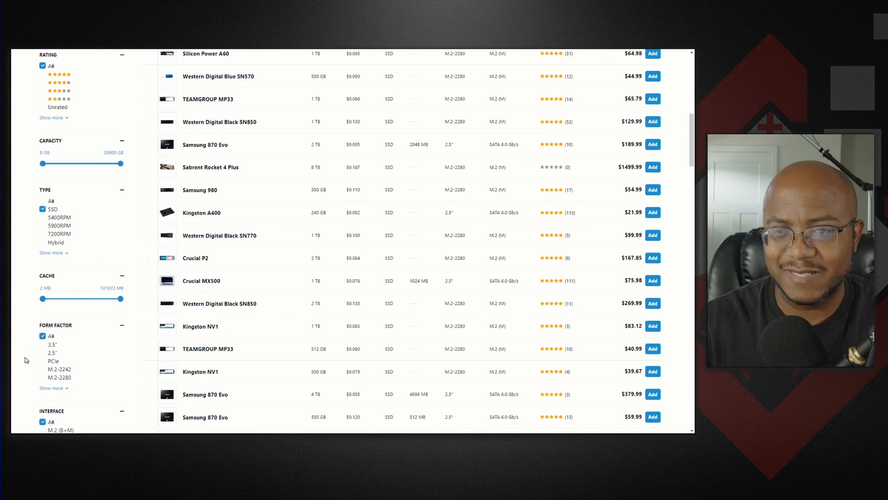
left_click(42, 377)
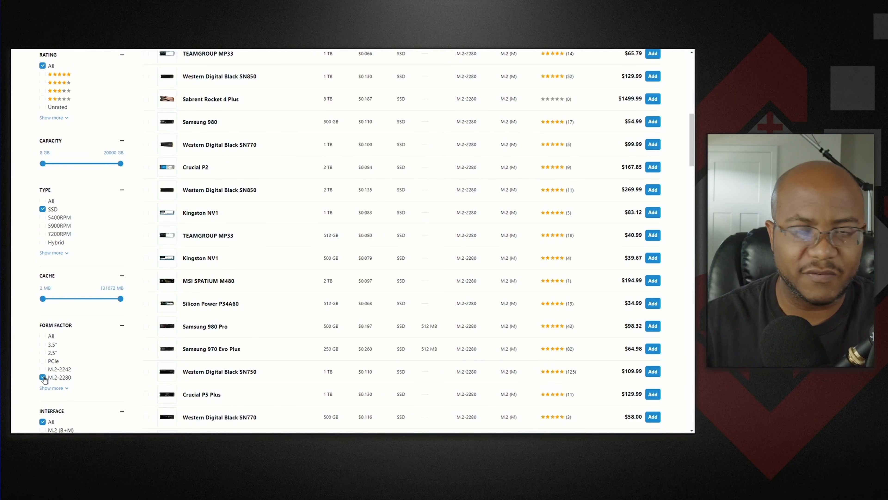
- Limit storage capacity to 512 GB through about 900 GB and add the Silicon Power A55 512 GB SSD
scroll(87, 345, "down", 4)
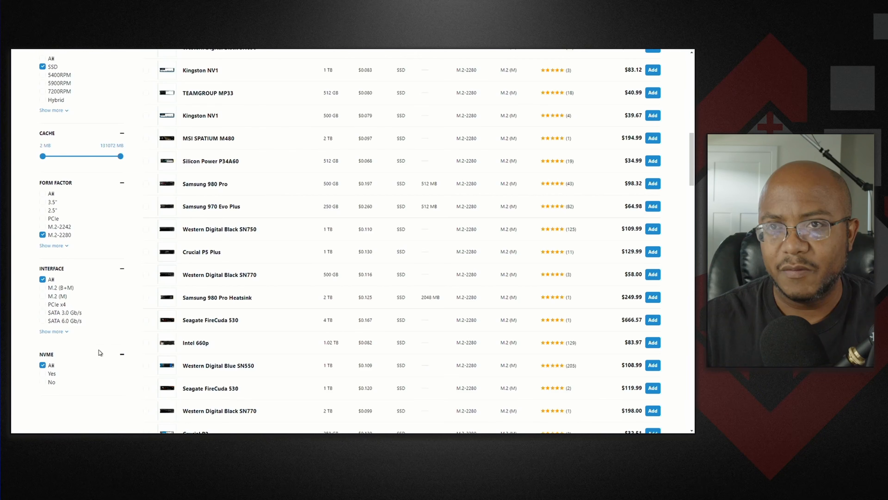
scroll(63, 259, "up", 8)
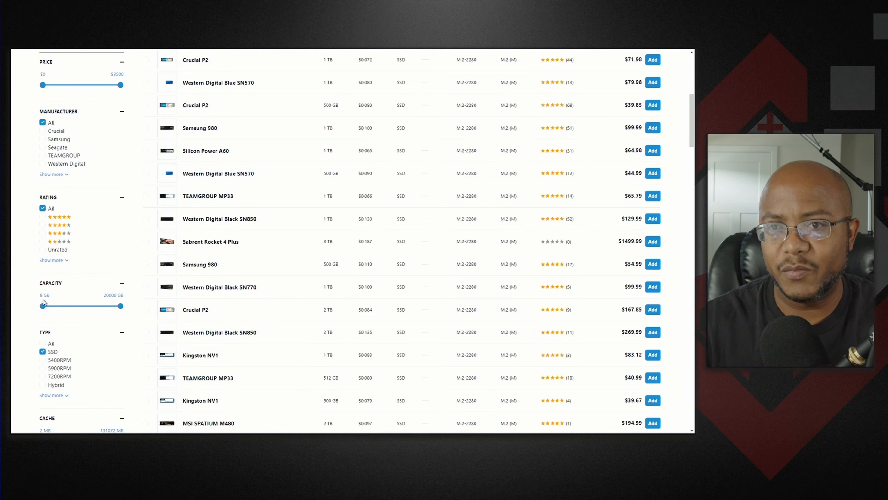
left_click_drag(44, 306, 83, 310)
scroll(210, 307, "up", 8)
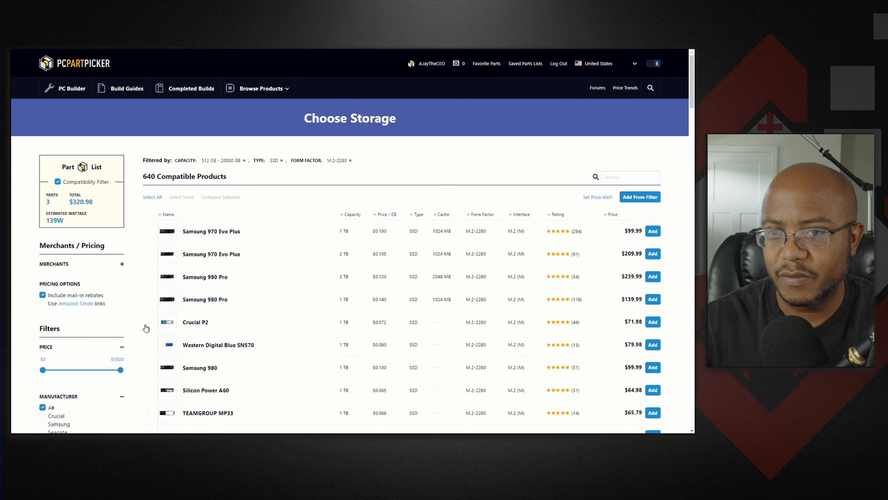
scroll(122, 358, "down", 4)
scroll(116, 255, "down", 4)
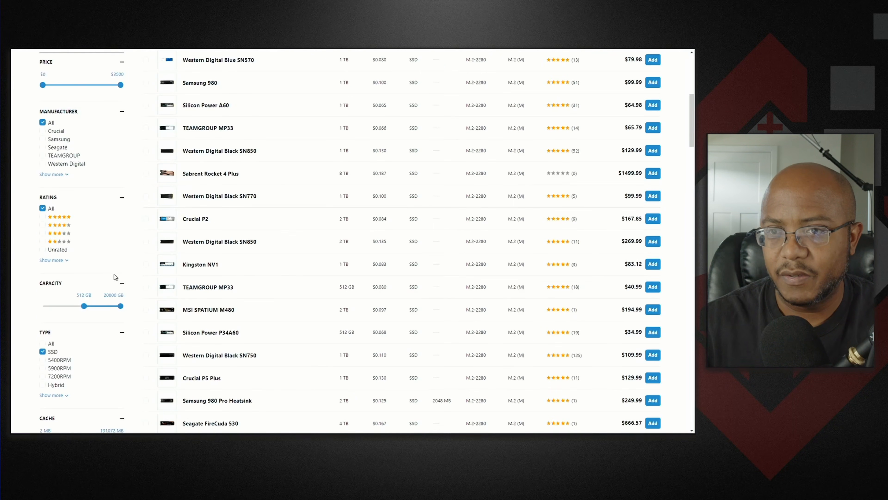
left_click_drag(119, 307, 92, 309)
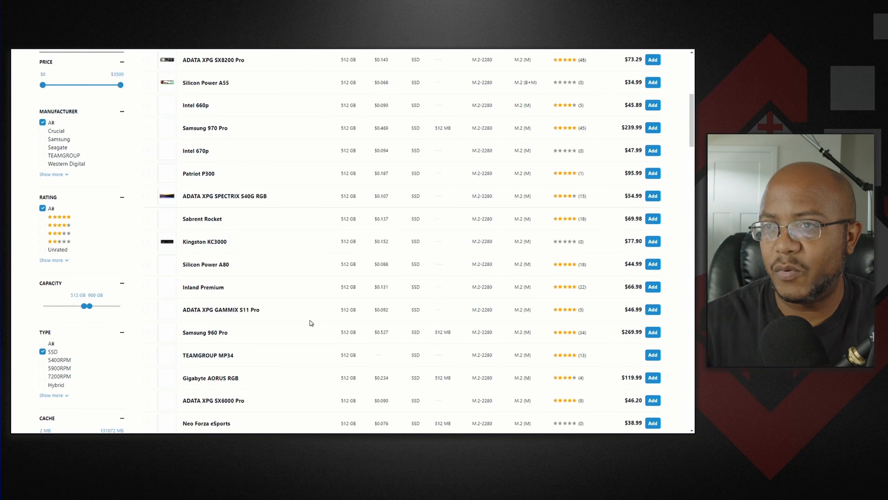
scroll(287, 311, "up", 4)
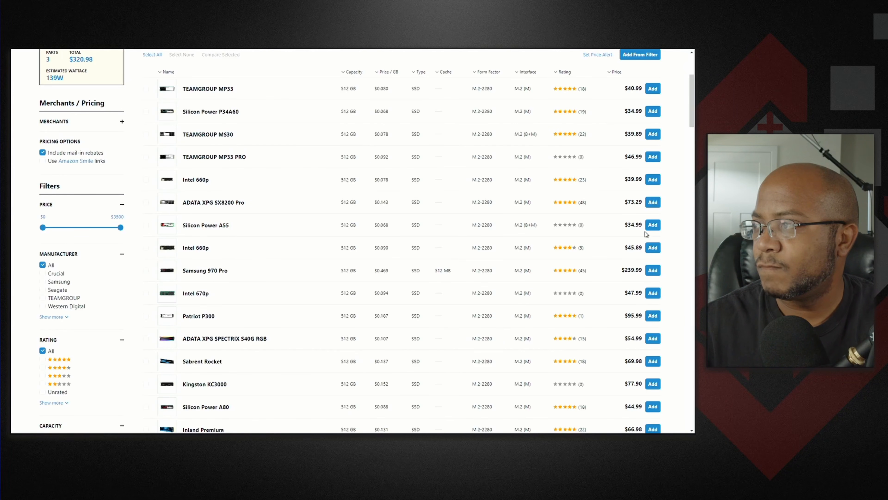
left_click(653, 225)
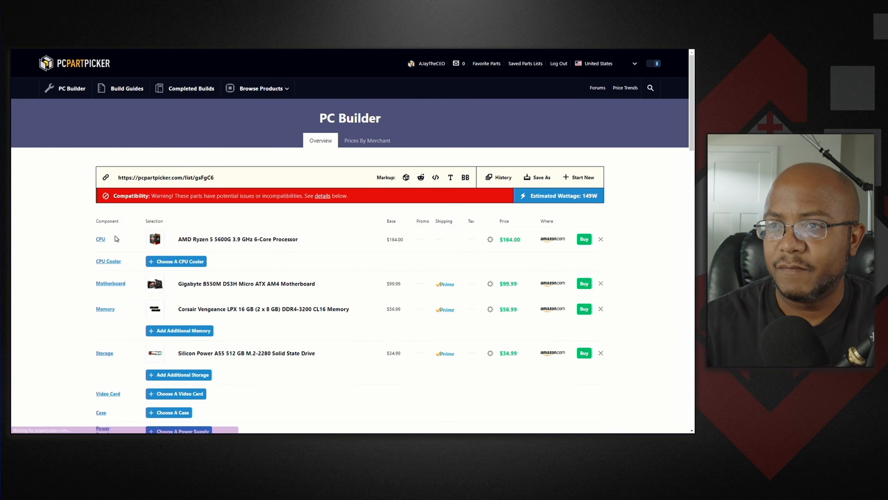
- Open case choices, sort them by price from lowest, and add the Thermaltake Versa H15 case
scroll(306, 313, "down", 4)
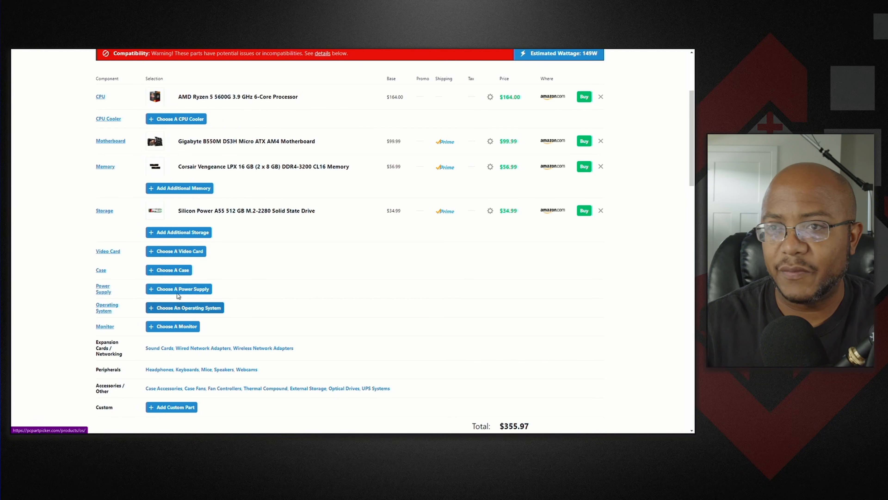
left_click(170, 275)
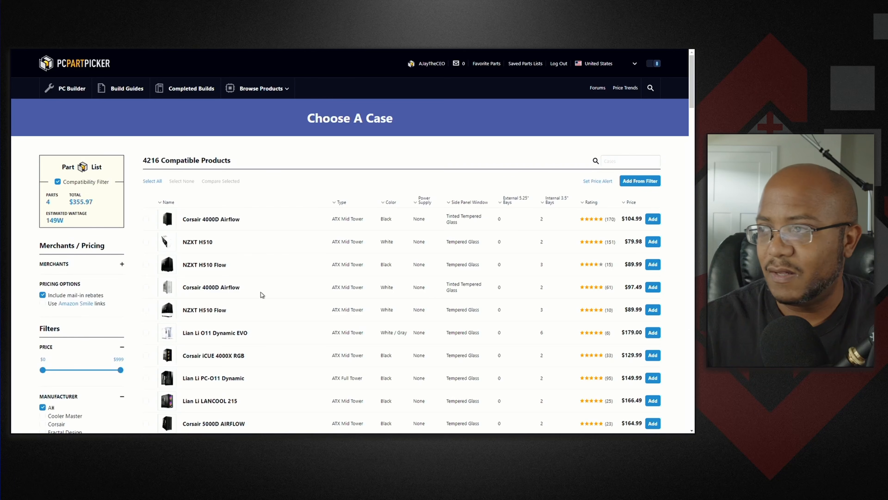
left_click(629, 202)
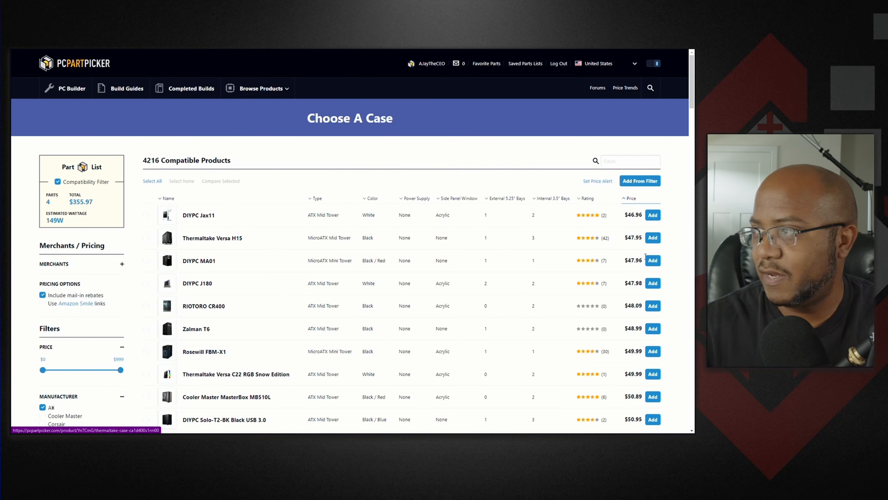
left_click(653, 238)
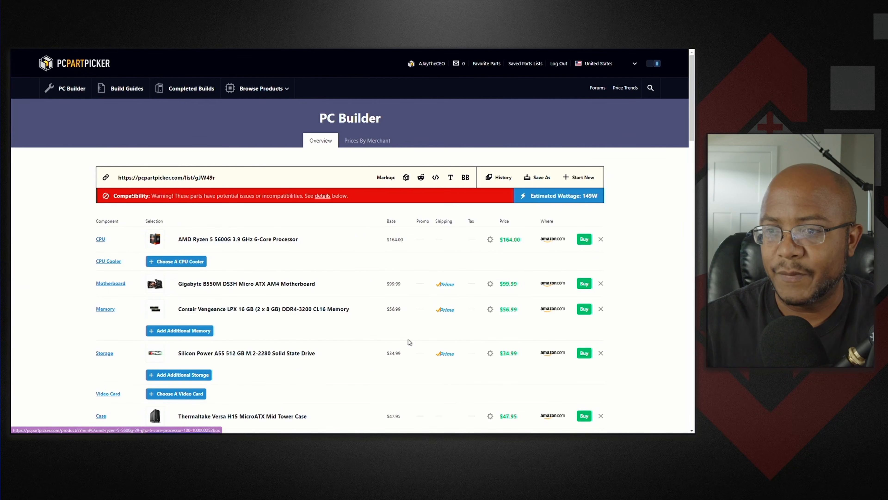
scroll(197, 265, "down", 4)
left_click(179, 296)
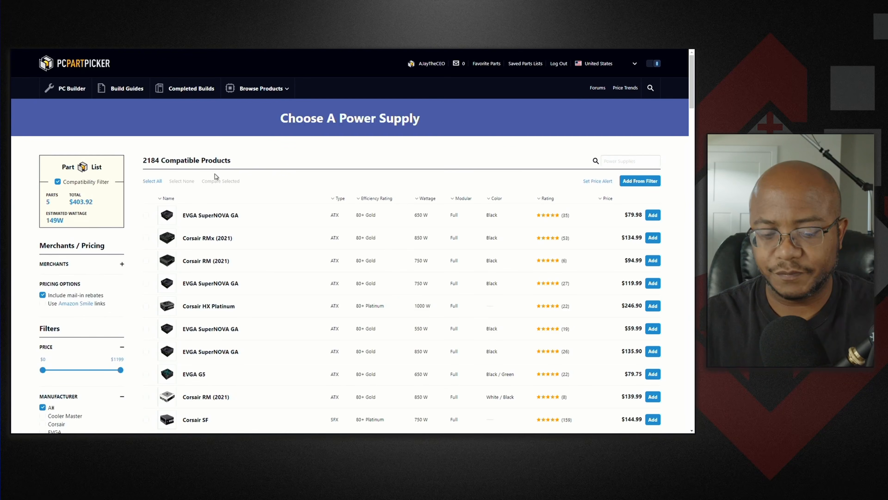
key("F11")
left_click(19, 68)
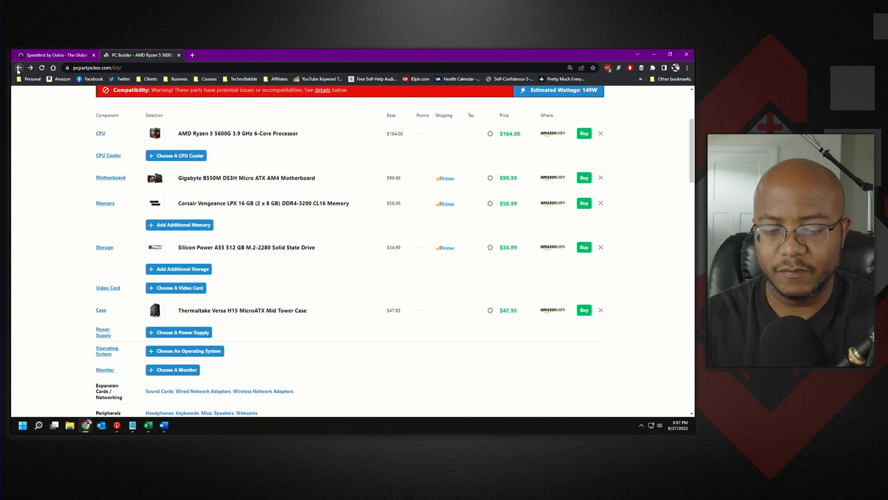
key("F11")
scroll(18, 74, "up", 4)
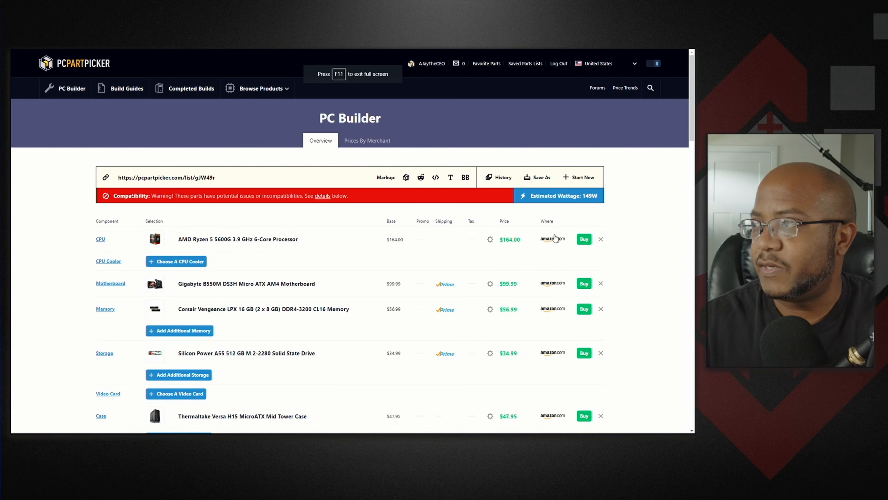
scroll(272, 325, "down", 7)
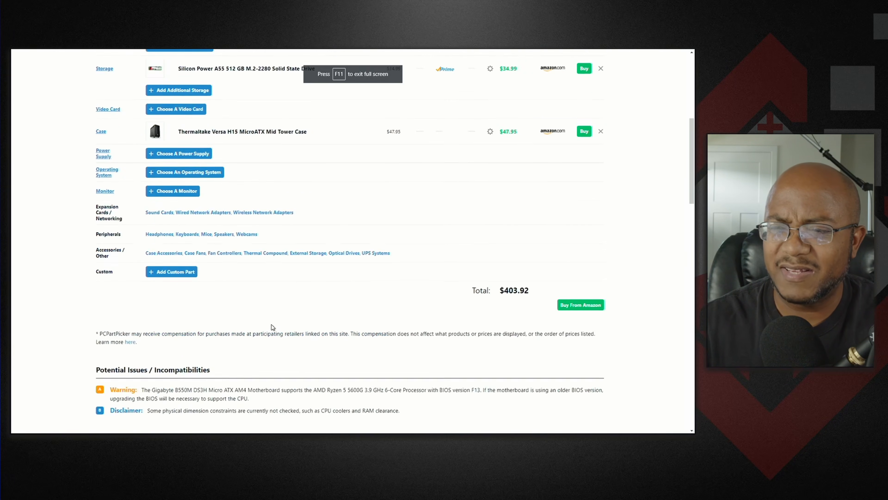
- Add the EVGA BQ 600 W 80+ Bronze semi-modular power supply to the build
left_click(198, 156)
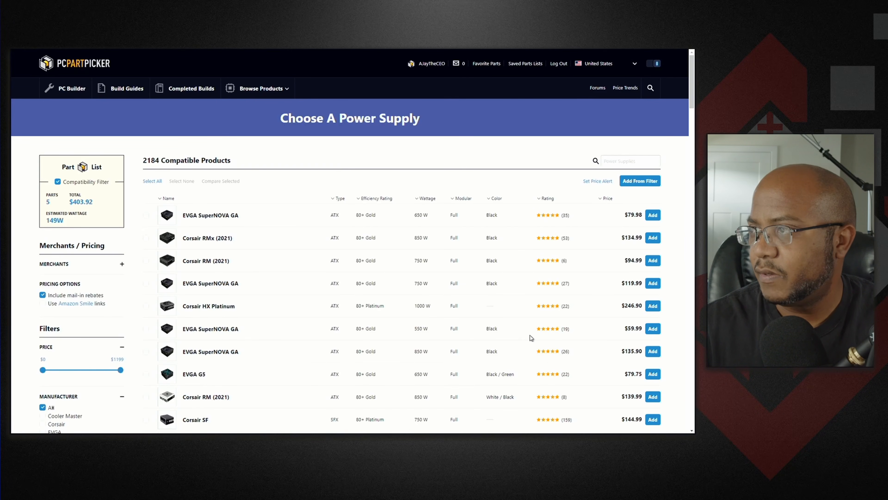
scroll(491, 329, "down", 4)
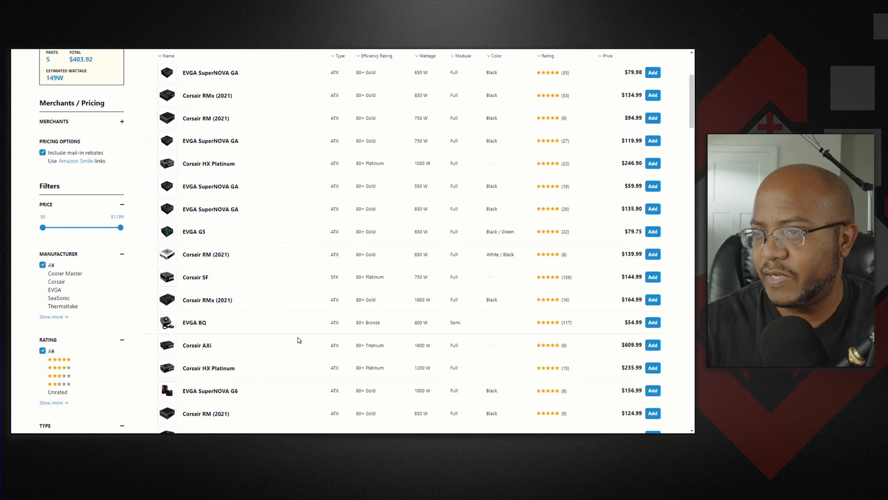
left_click(652, 322)
- Open the keyboard peripherals, search for mk120, and add the Logitech MK120 keyboard
scroll(348, 318, "down", 4)
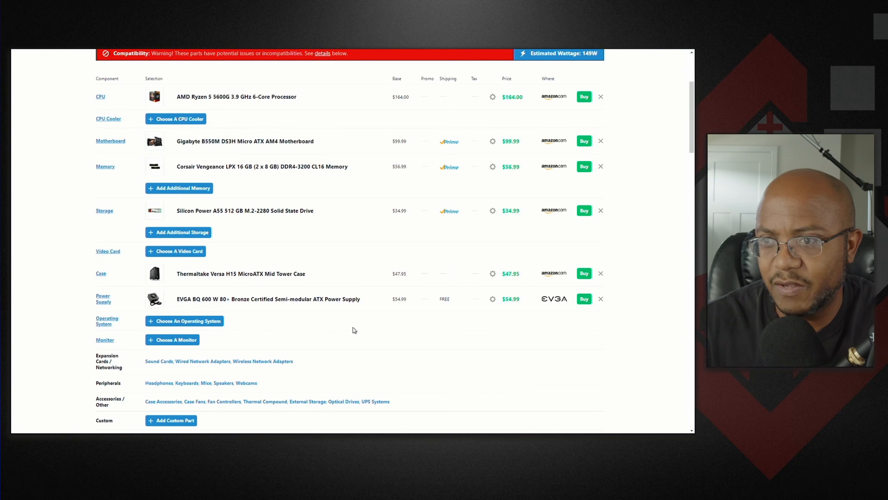
scroll(376, 355, "down", 4)
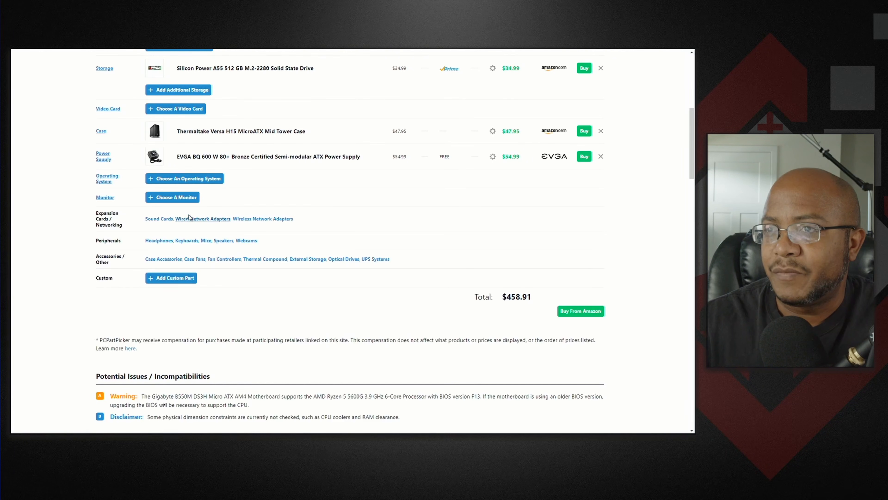
left_click(197, 245)
left_click(616, 160)
type("mk120")
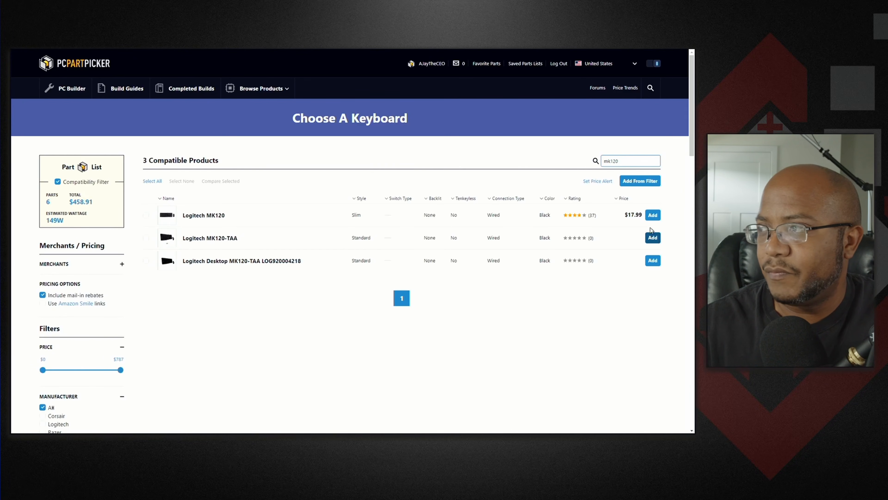
left_click(653, 215)
- Open monitor choices, search for 24, sort by price from lowest, and add the AOC 24B1XHS monitor
scroll(219, 242, "down", 4)
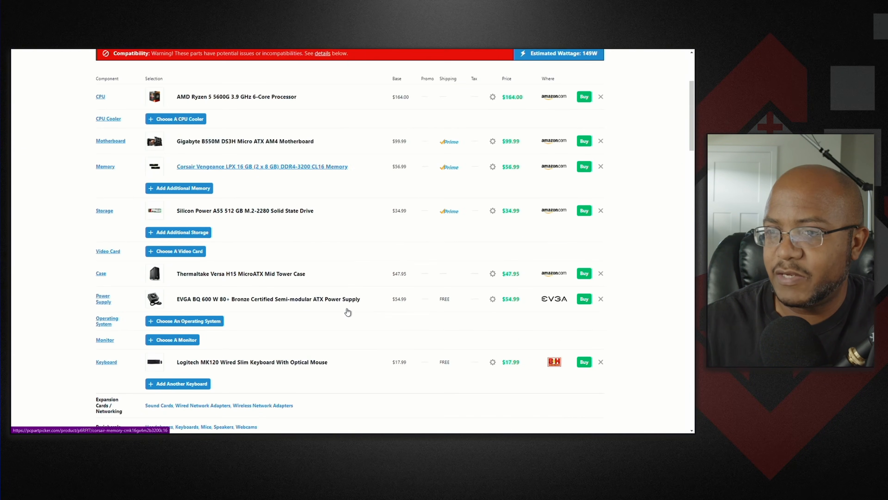
left_click(181, 340)
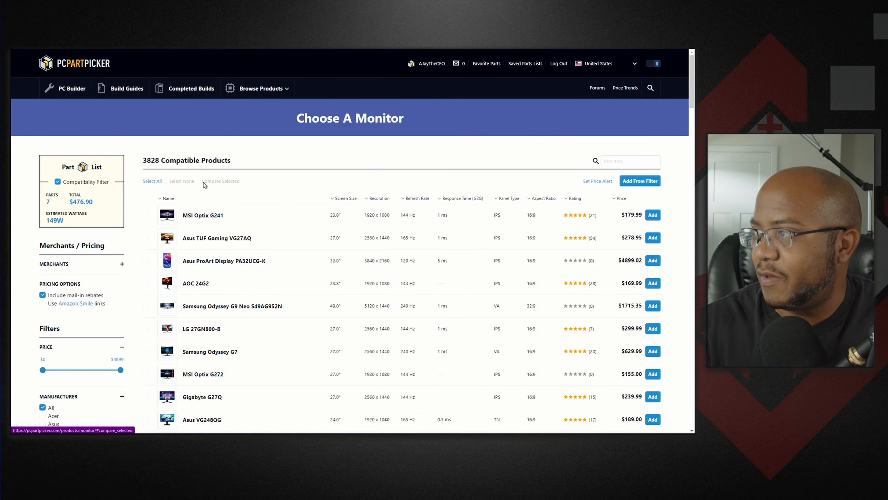
left_click(626, 162)
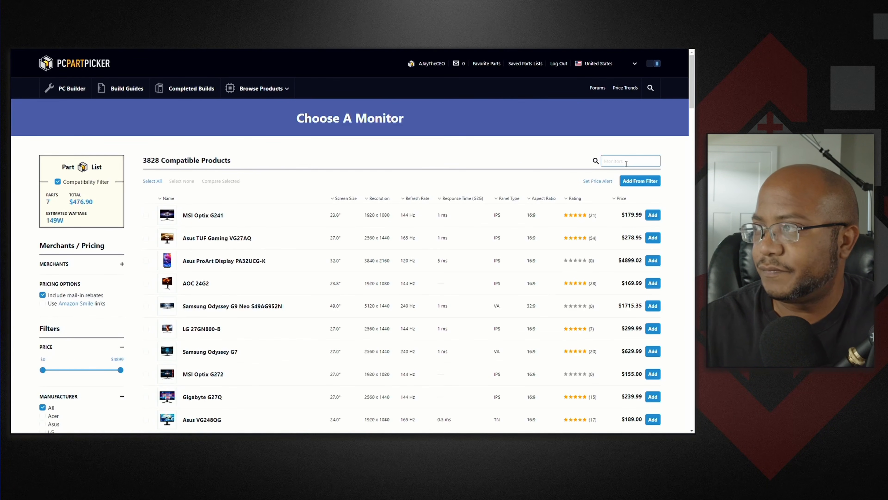
type("spec")
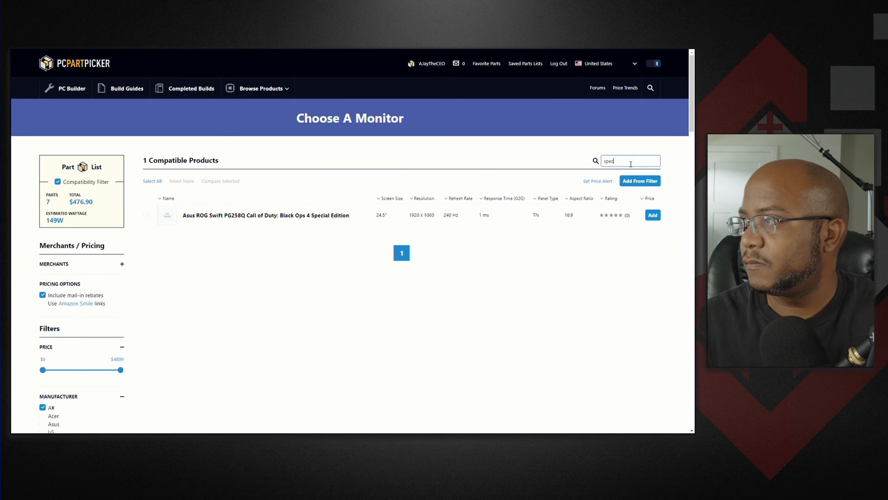
type("ter")
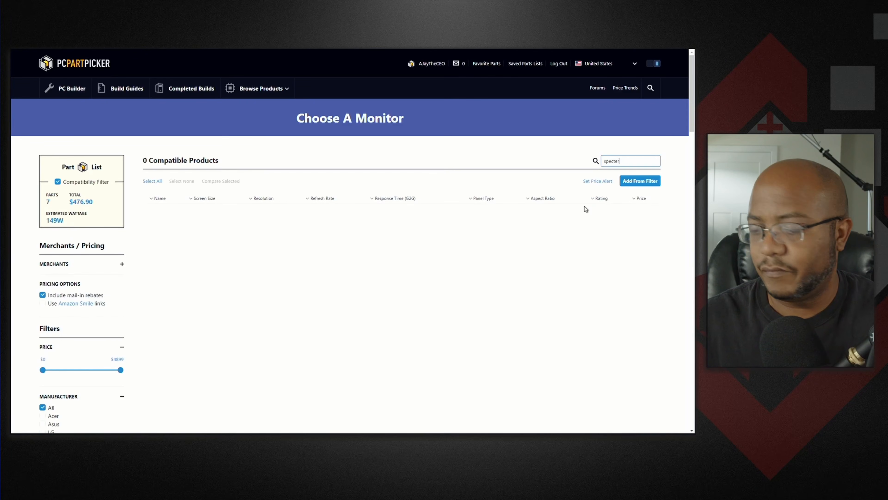
key("ctrl+a")
type("24")
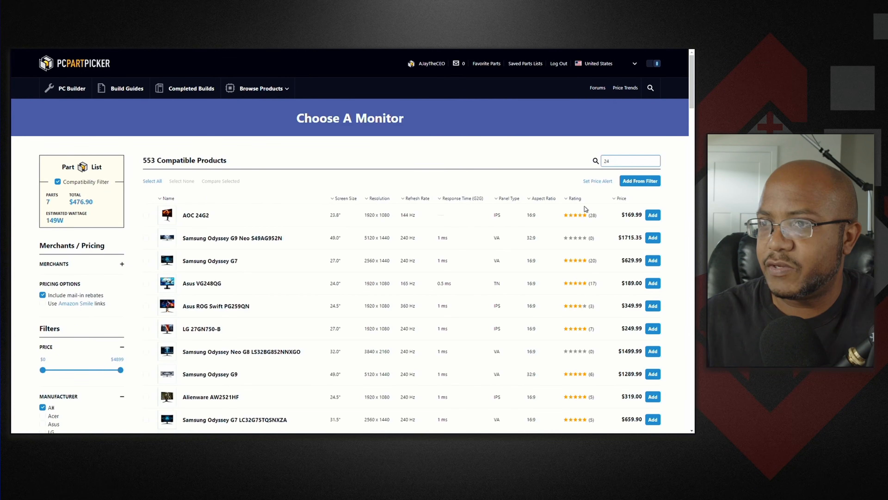
left_click(622, 198)
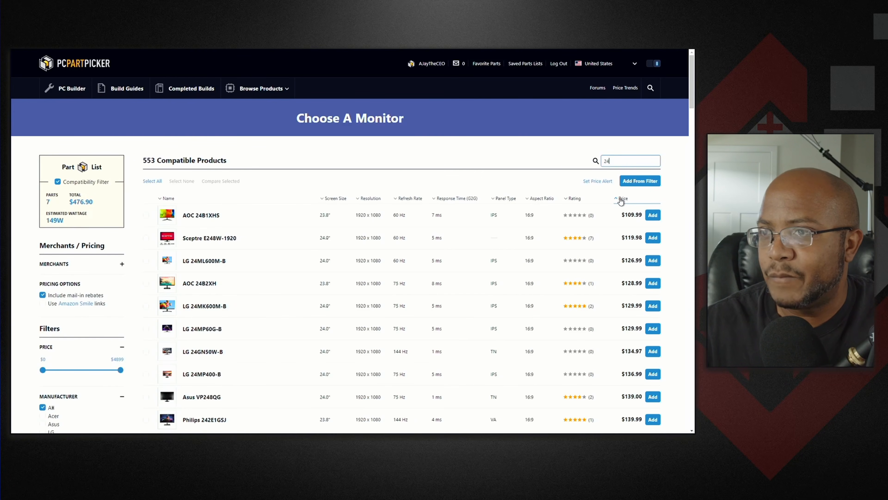
left_click(660, 216)
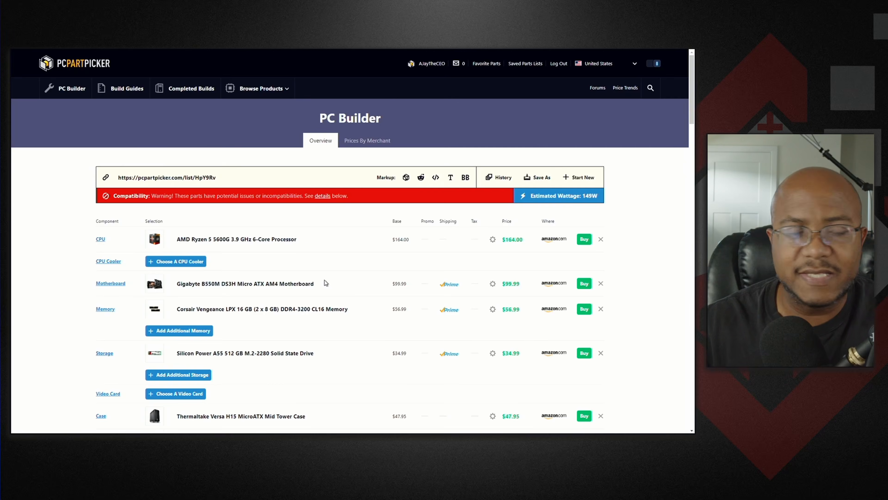
scroll(325, 280, "down", 8)
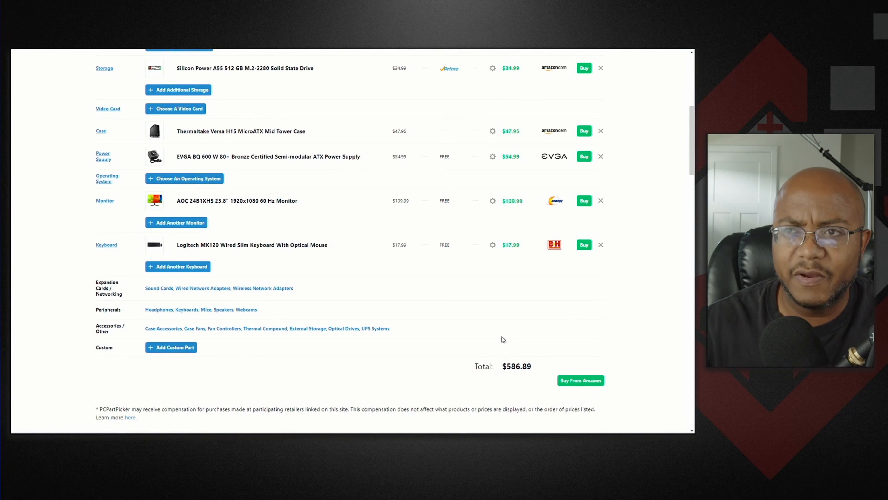
scroll(435, 352, "up", 4)
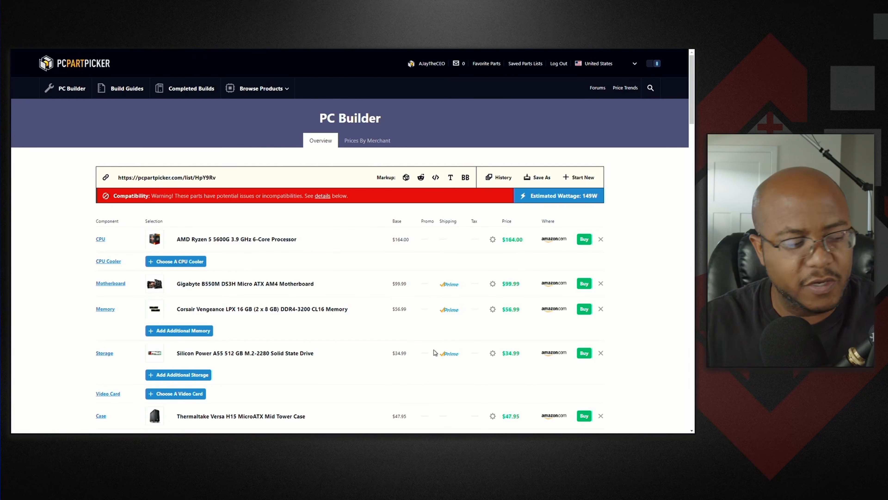
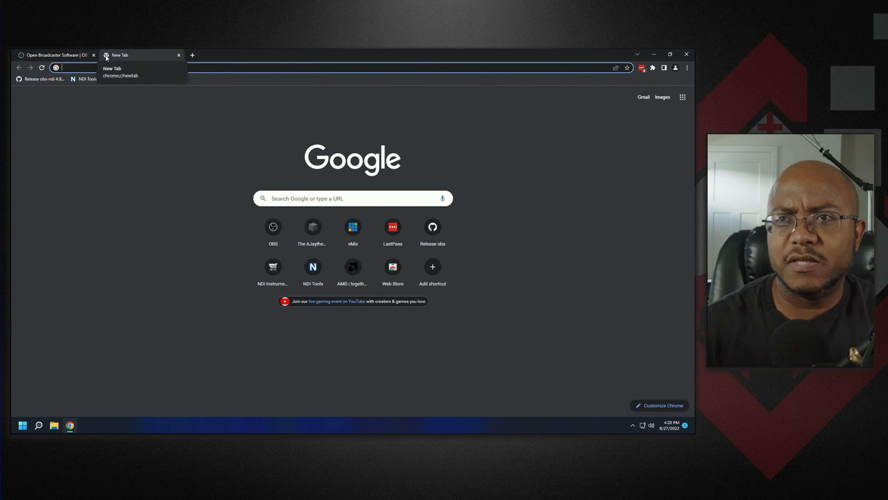
- Review the NDI Tools download page and the obs-ndi 4.9.1 GitHub release page from the bookmarks
left_click(92, 79)
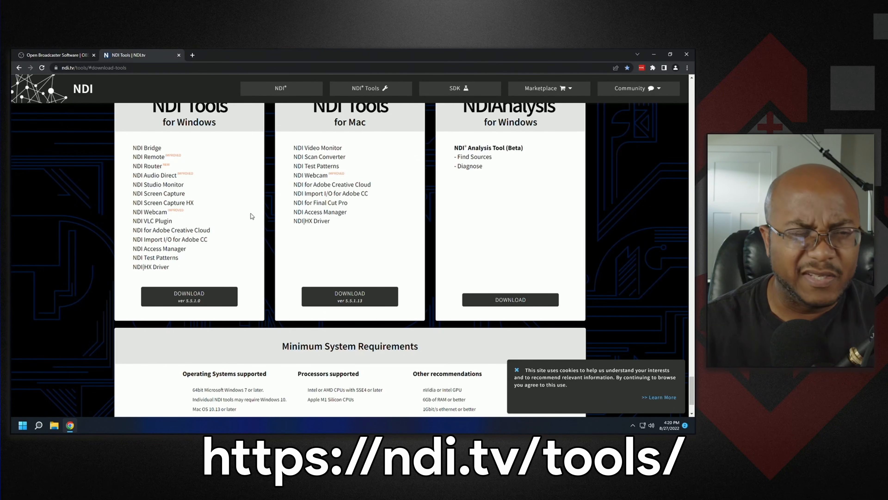
scroll(251, 215, "up", 2)
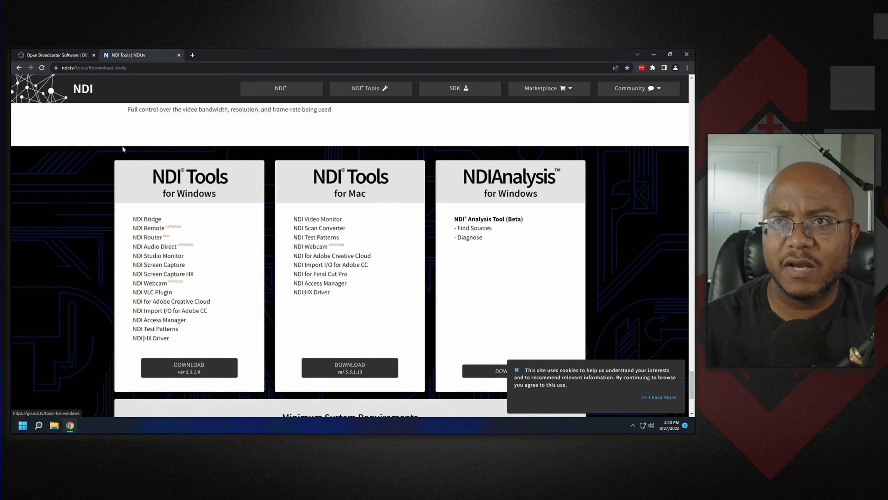
left_click(193, 56)
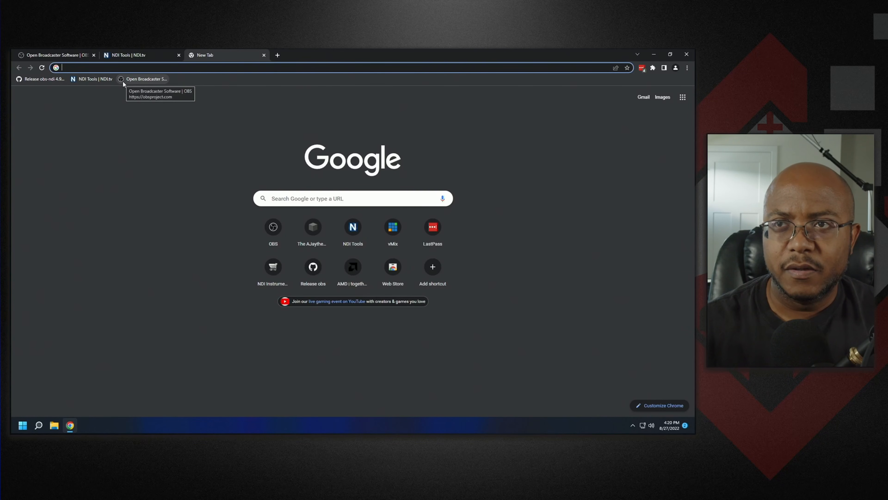
left_click(41, 79)
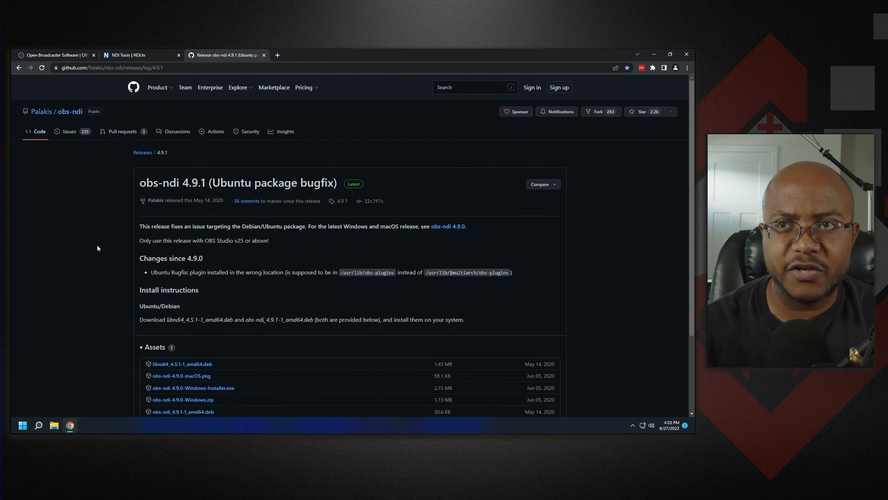
left_click(653, 54)
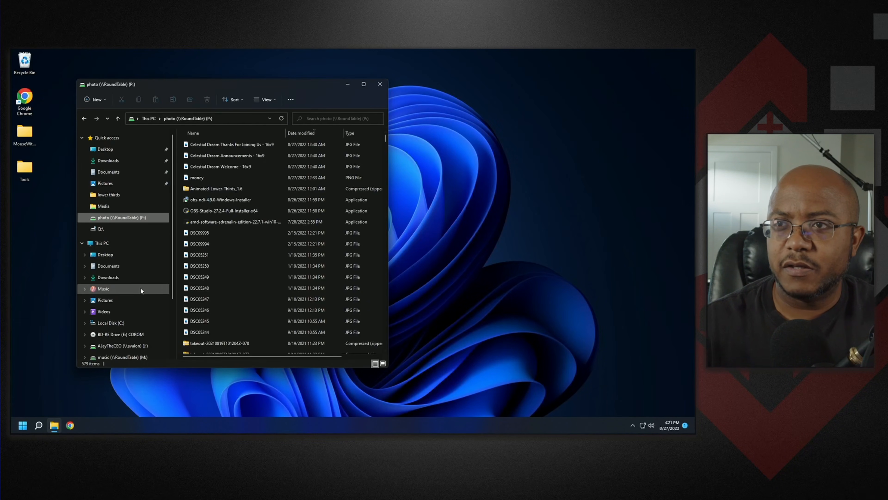
- Install OBS Studio 27.2.4 from the Downloads folder, finishing without launching it
left_click(112, 162)
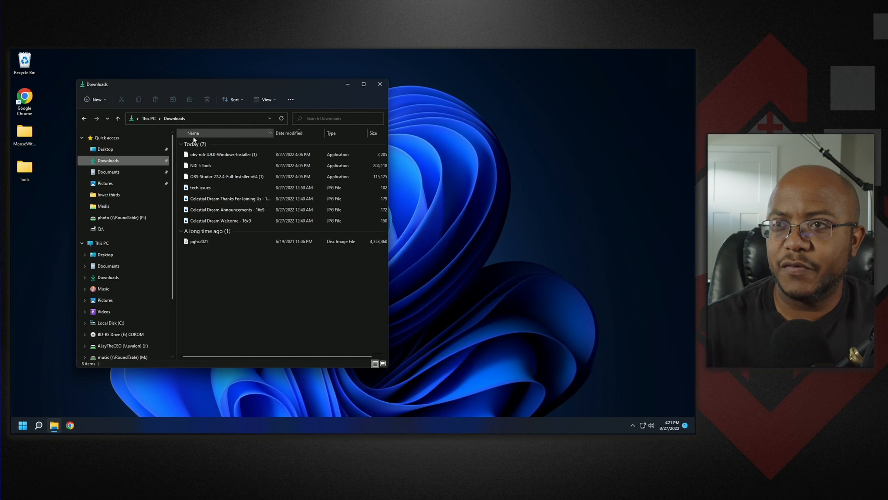
double_click(218, 175)
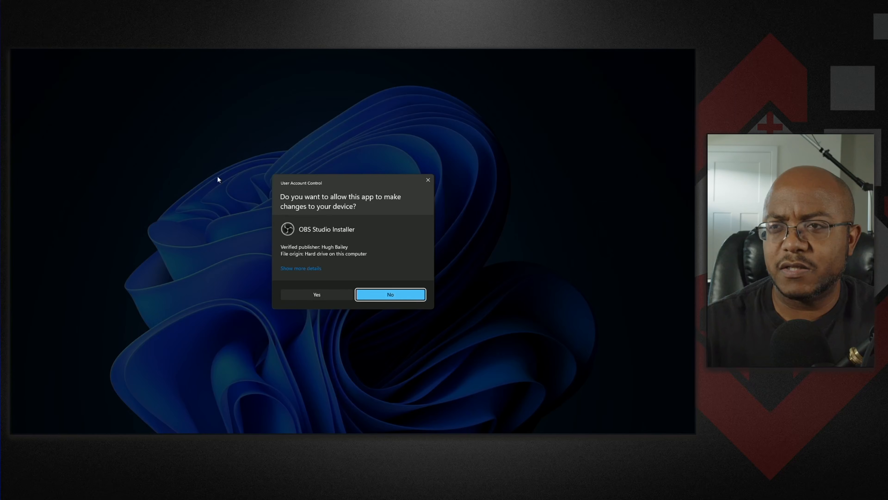
left_click(303, 295)
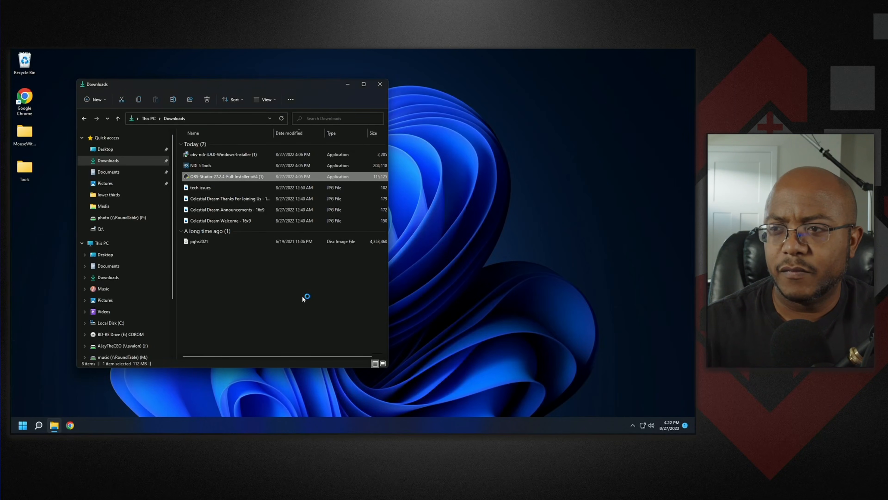
left_click(384, 294)
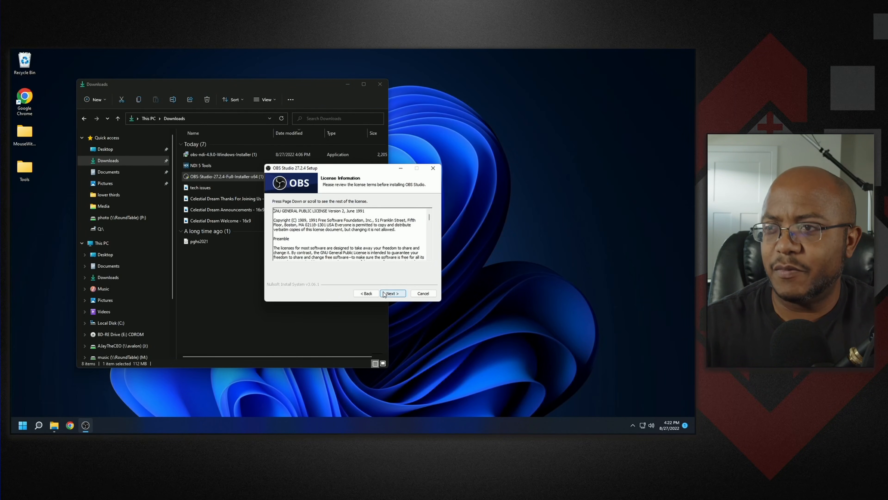
left_click(383, 294)
left_click(384, 294)
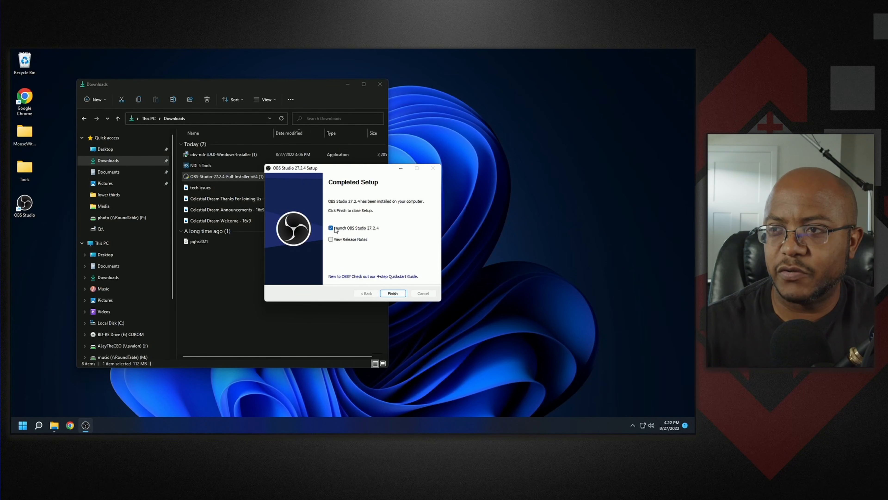
left_click(391, 293)
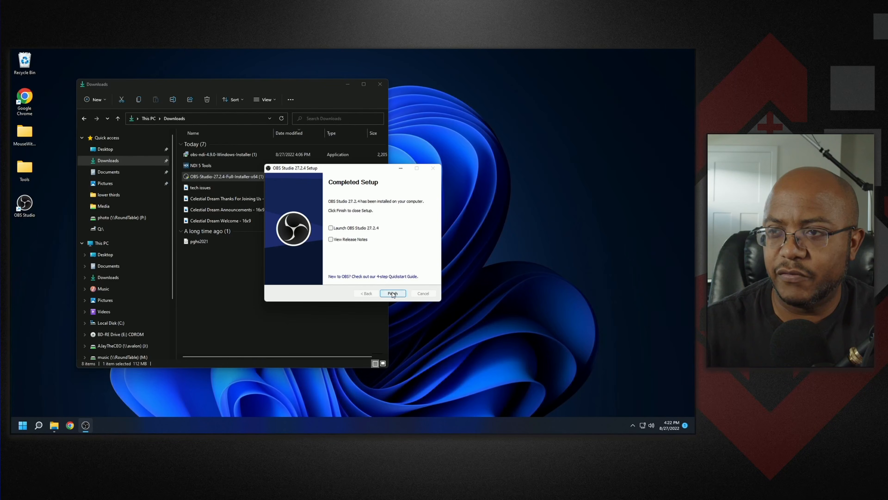
- Install NDI 5 Tools from the Downloads folder and close its registration window
double_click(200, 167)
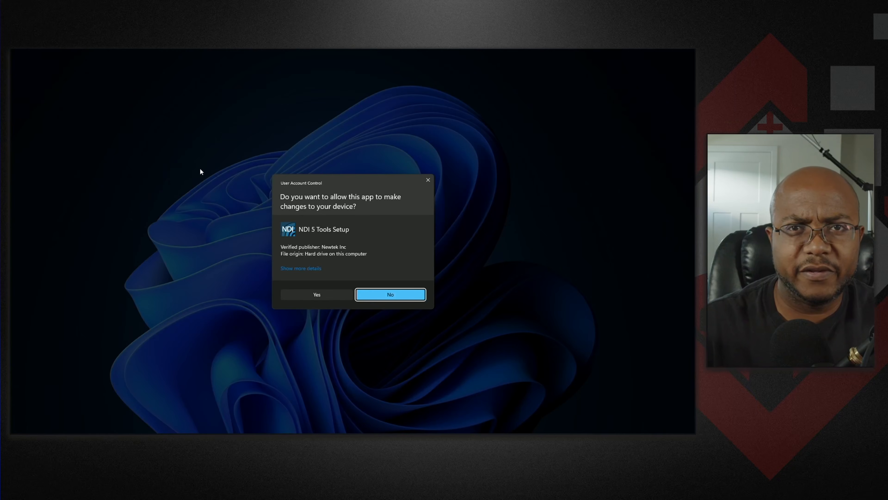
left_click(295, 292)
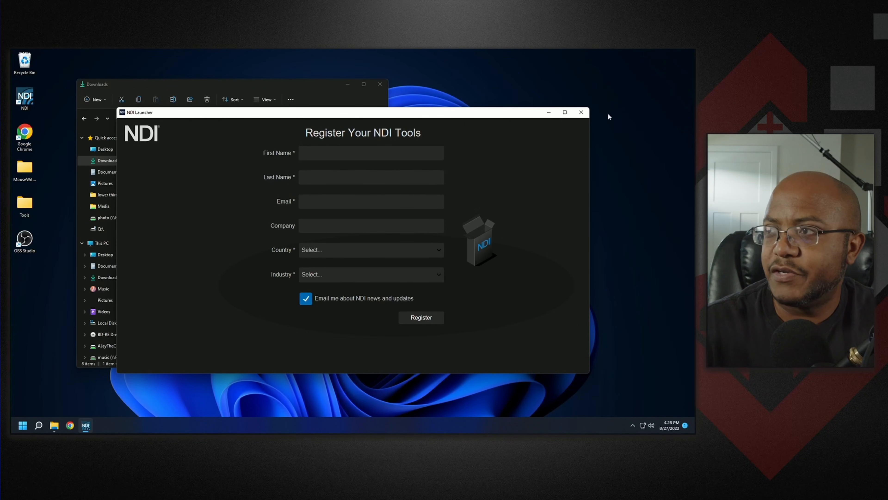
left_click(584, 112)
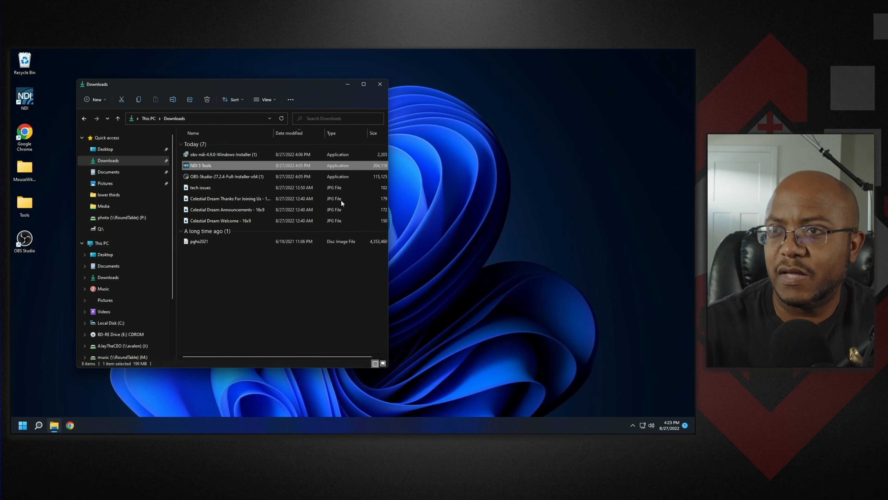
- Run the obs-ndi 4.9.0 Windows installer and proceed through its setup pages
left_click(236, 156)
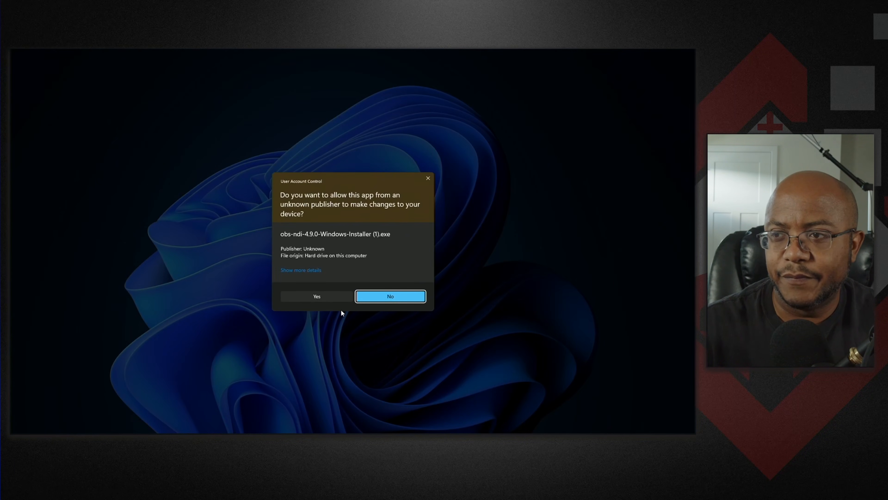
left_click(335, 299)
left_click(392, 294)
left_click(391, 294)
left_click(380, 269)
left_click(393, 295)
left_click(392, 295)
left_click(392, 296)
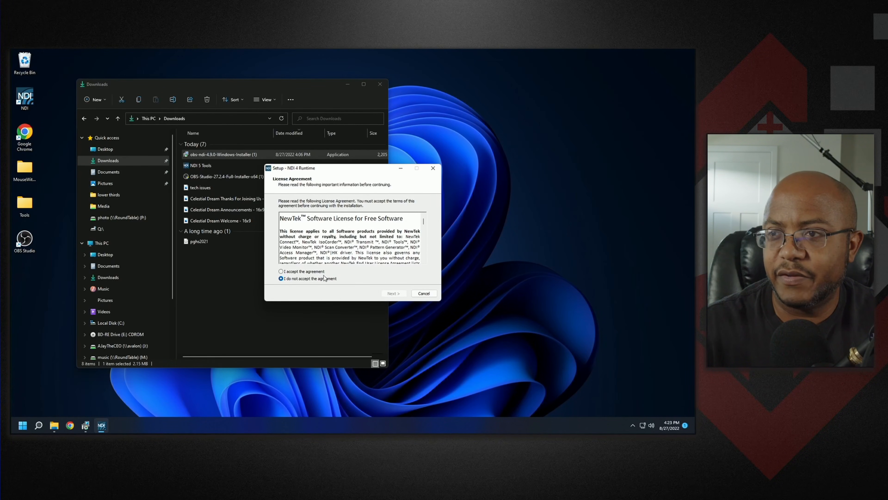
- Accept the NDI 4 Runtime license, complete both the runtime and obs-ndi setups, and close the Downloads window
left_click(319, 273)
left_click(393, 294)
left_click(393, 294)
left_click(380, 267)
left_click(393, 294)
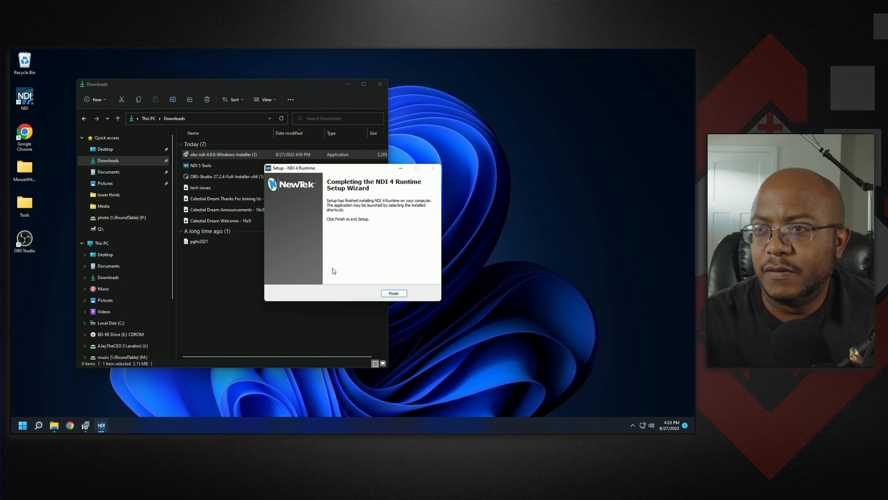
left_click(393, 293)
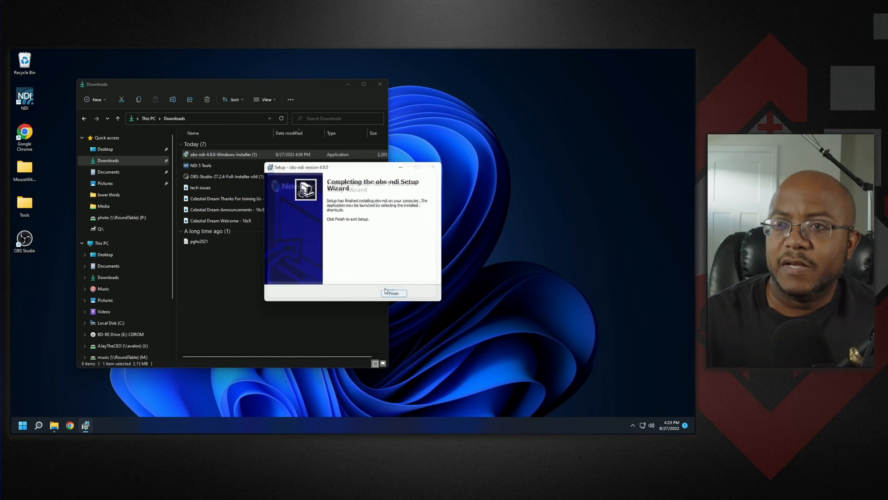
left_click(393, 294)
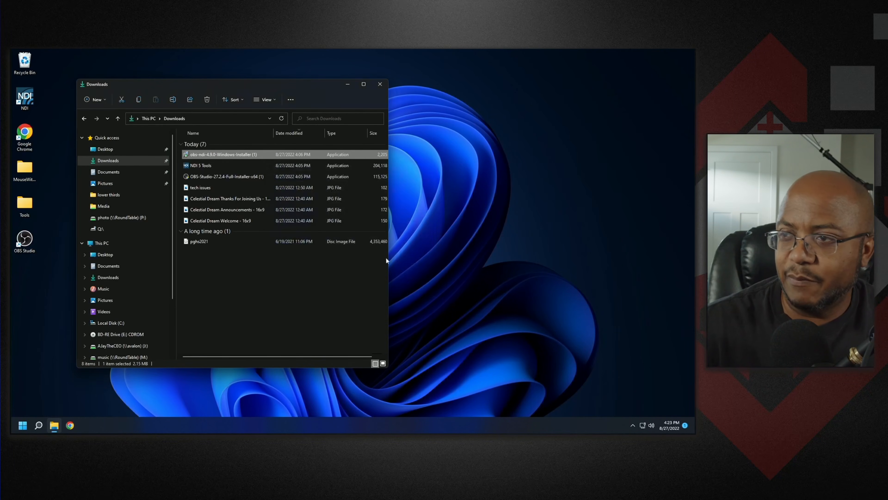
left_click(380, 84)
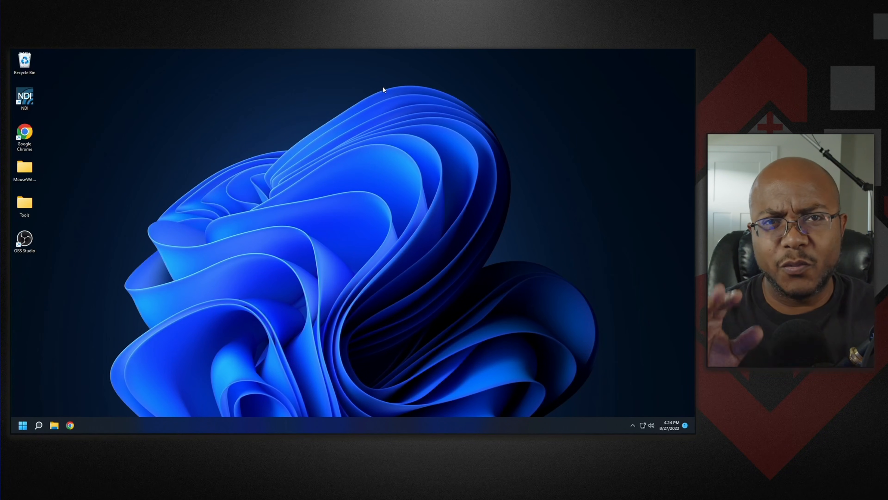
- Open ajaytheceo.com, go to the Digital OBS section, view the OBS Complete Bundle product page, and close the browser
left_click(77, 424)
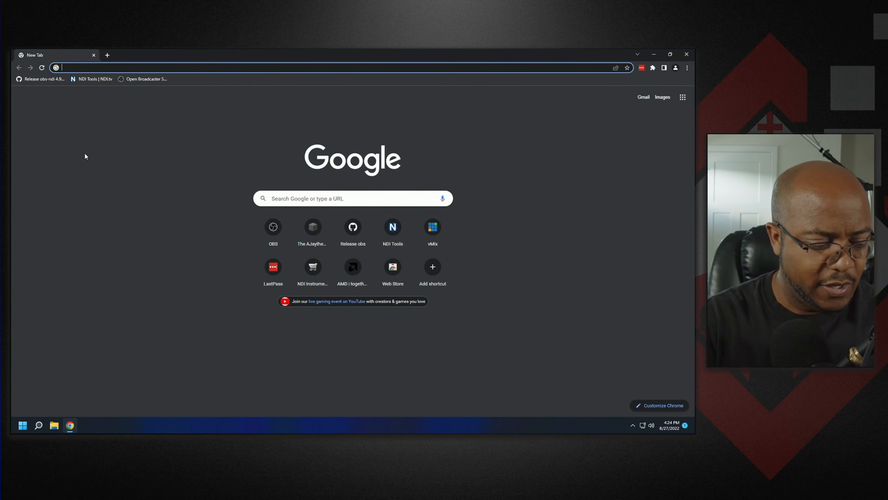
type("ajaytheceo.com")
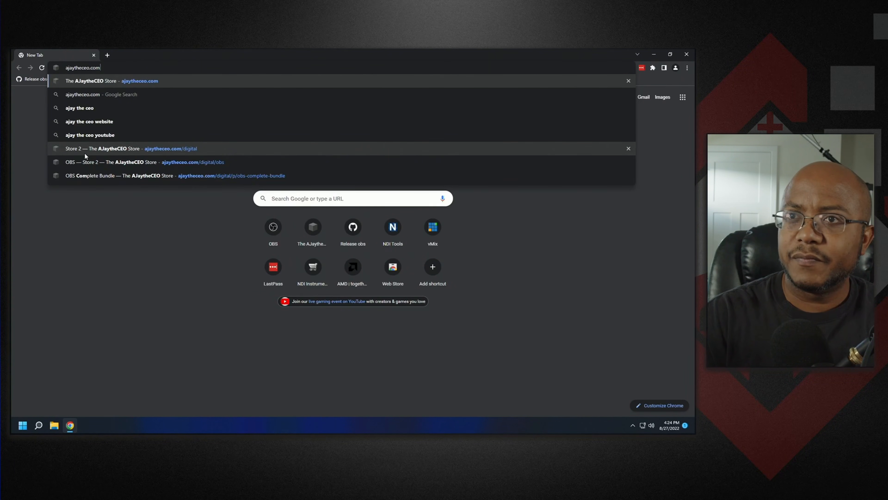
key("Return")
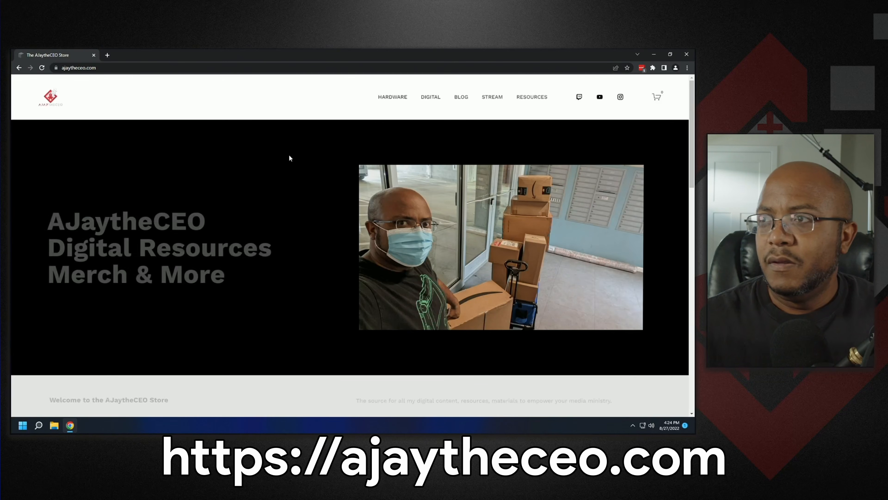
left_click(436, 98)
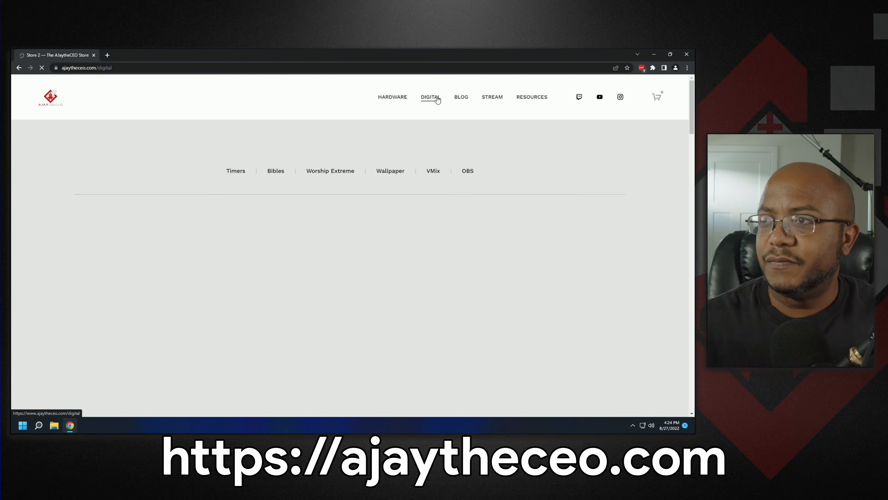
left_click(468, 172)
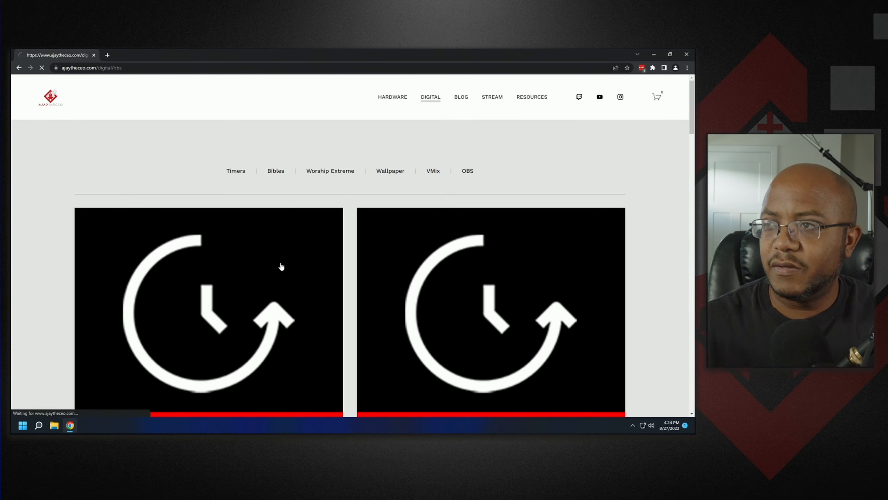
scroll(276, 262, "down", 15)
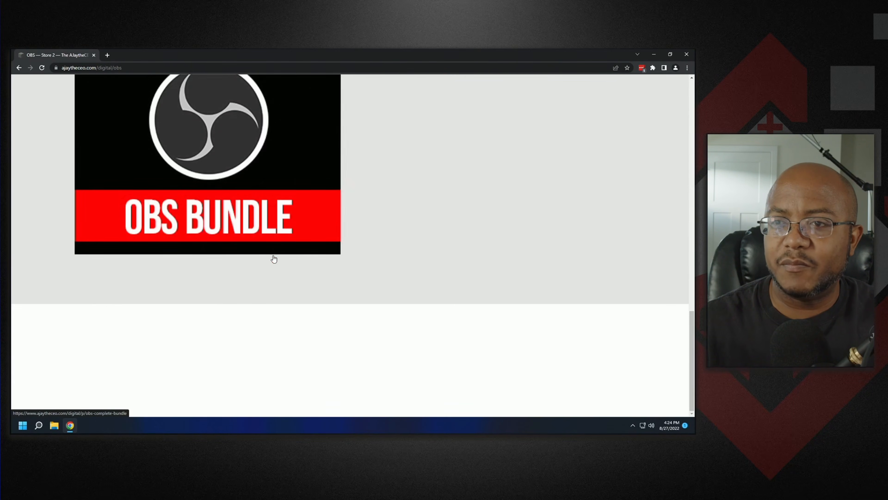
left_click(212, 238)
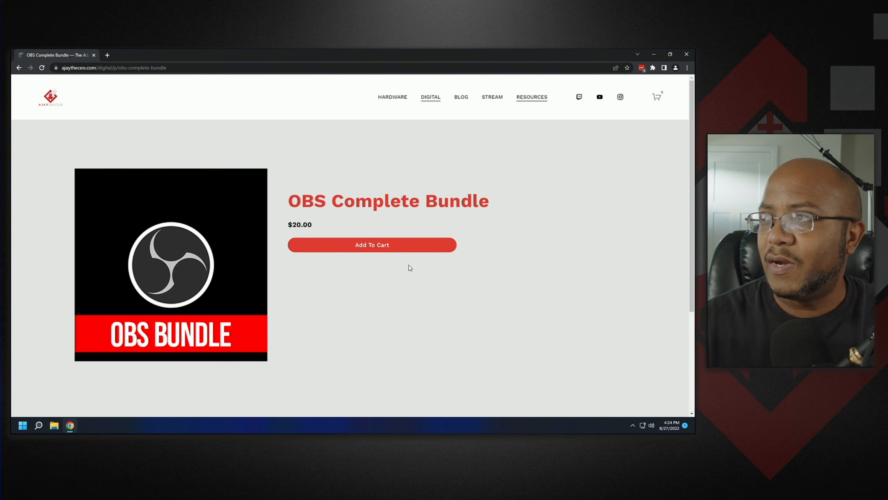
left_click(685, 54)
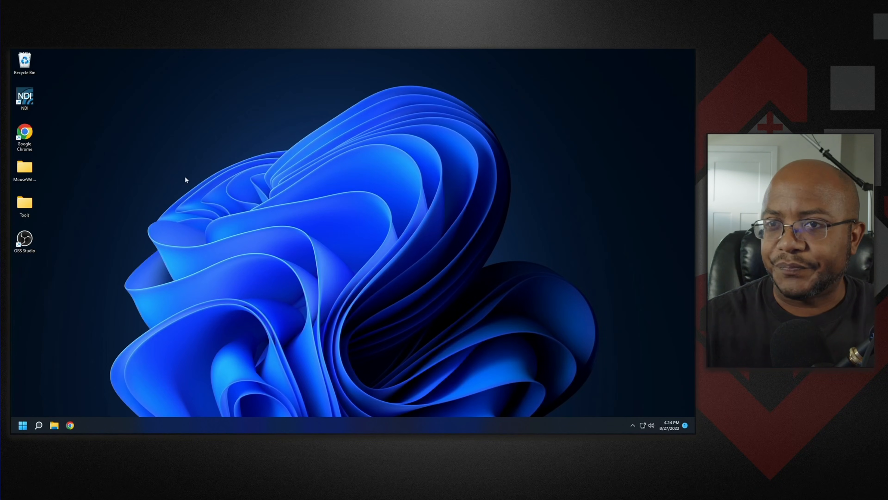
- Copy the OBS Complete Bundle folder from the Products folder on the network drive
left_click(52, 426)
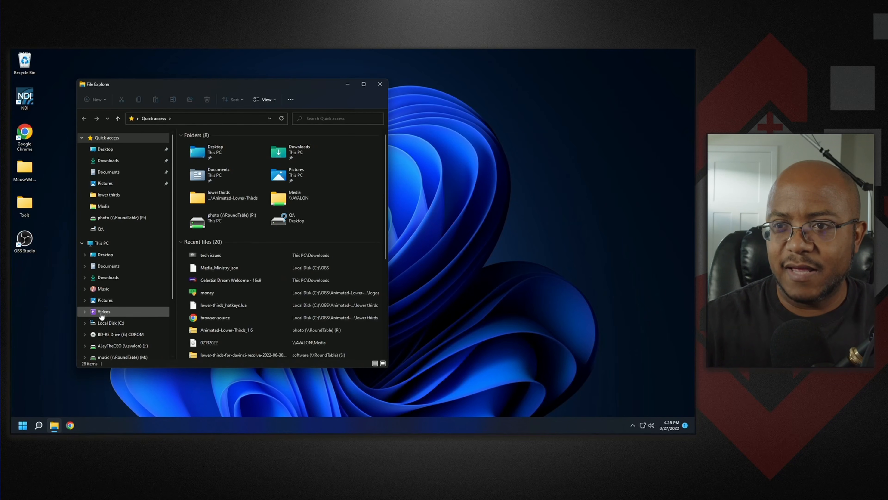
left_click(110, 323)
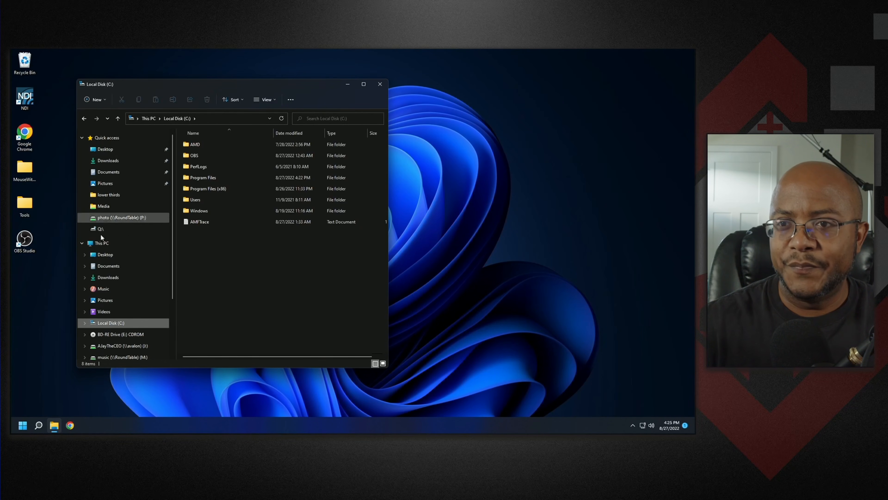
left_click(127, 346)
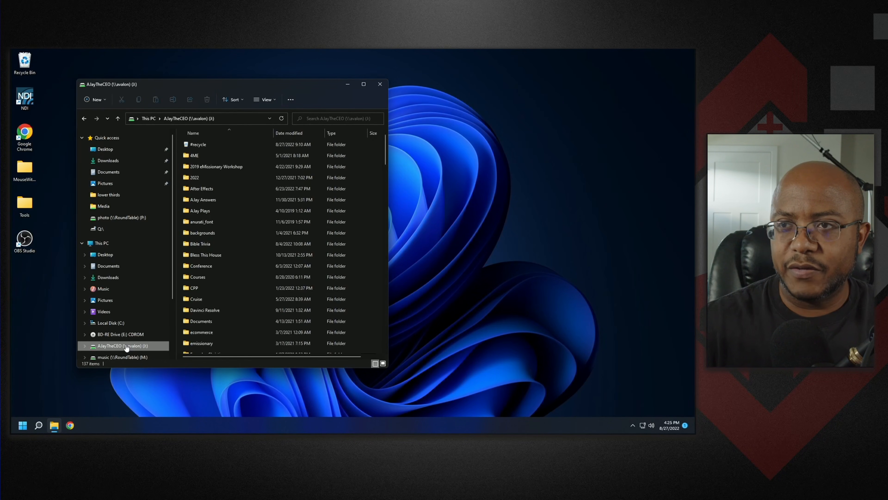
scroll(219, 299, "down", 2)
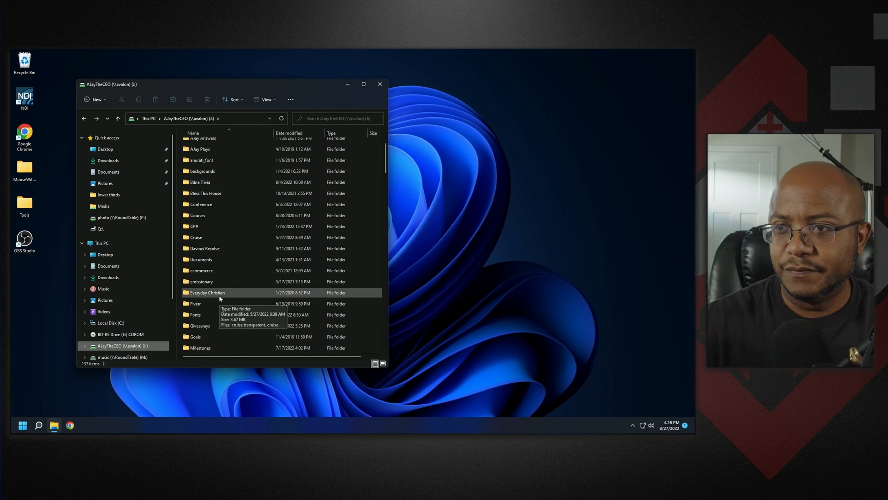
scroll(219, 276, "down", 2)
scroll(215, 321, "down", 2)
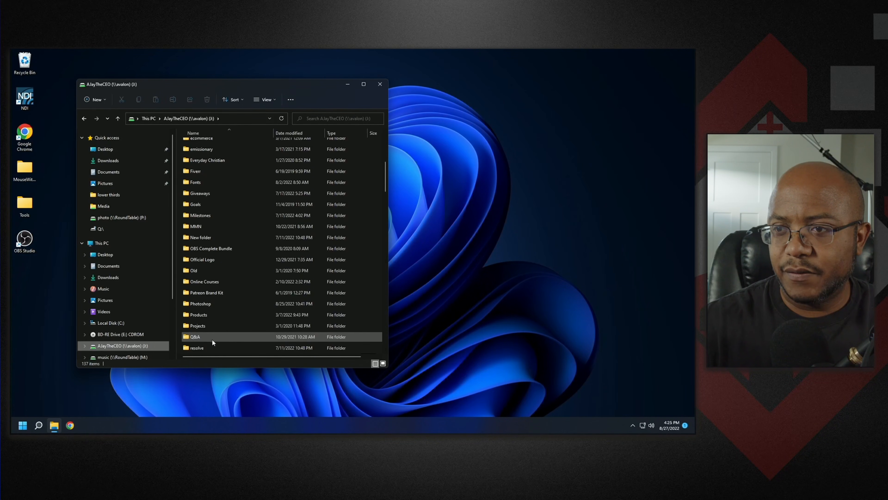
double_click(207, 314)
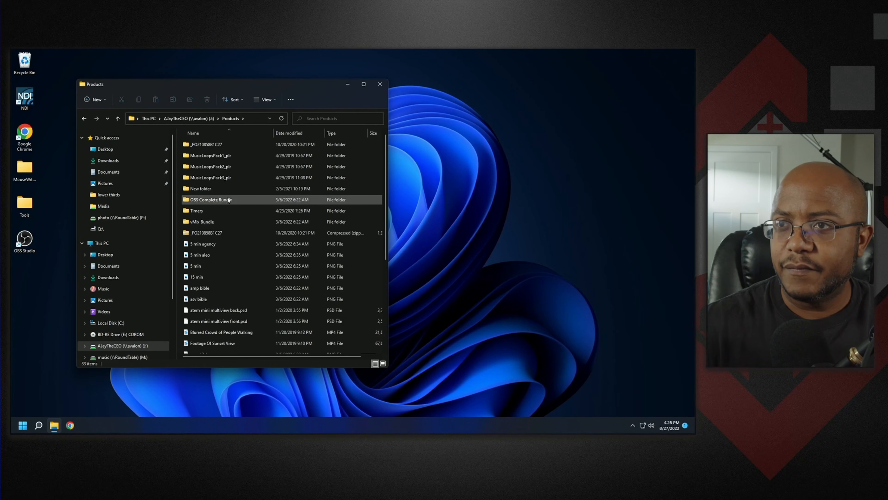
right_click(216, 200)
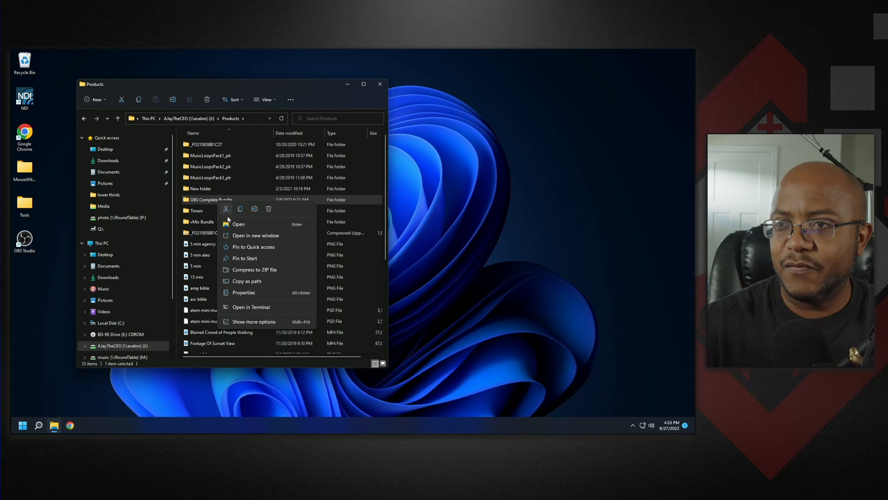
left_click(238, 209)
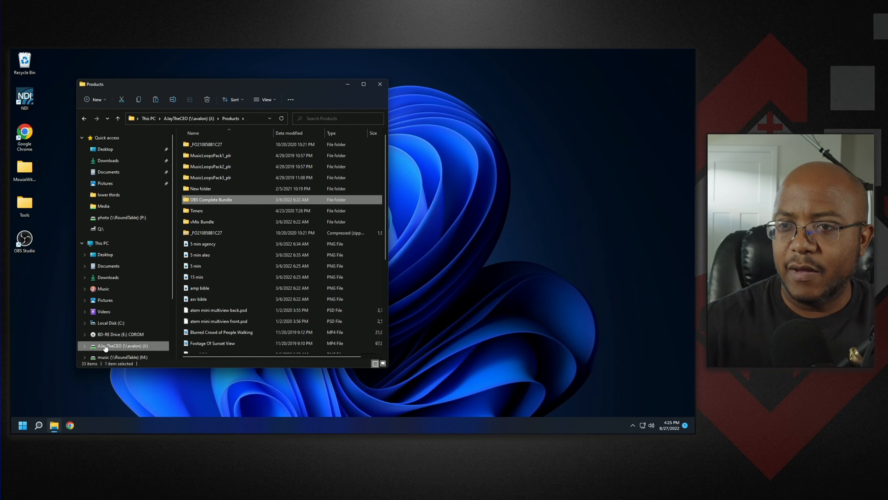
- Paste the OBS Complete Bundle folder into the root of Local Disk (C:)
left_click(112, 323)
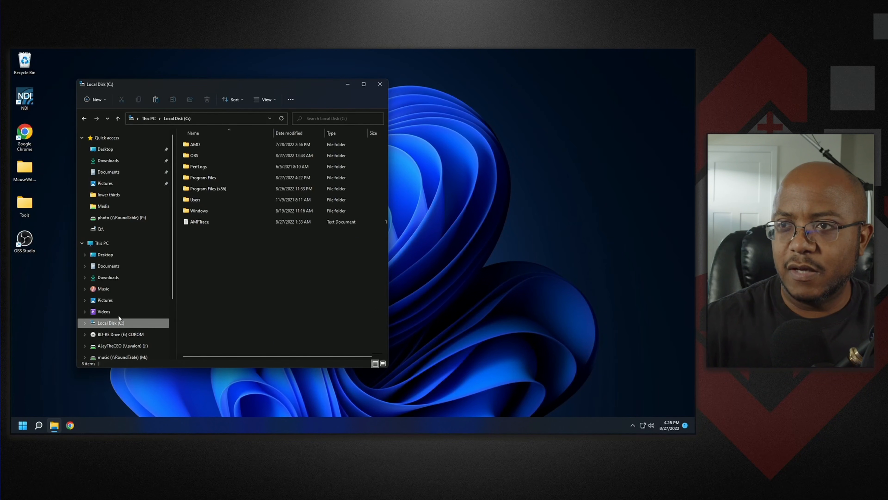
right_click(226, 272)
left_click(239, 283)
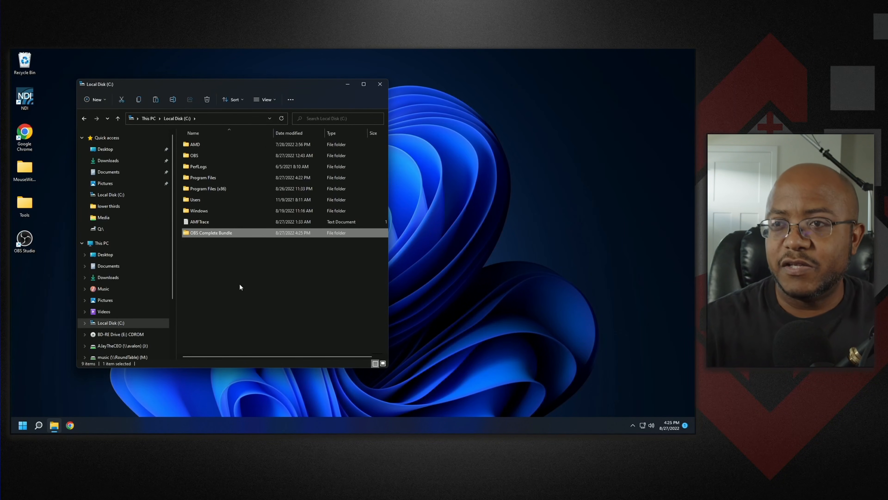
left_click(229, 275)
- Open the copied bundle folder, read its INSTRUCTIONS text file, and close Notepad and the file window
double_click(217, 232)
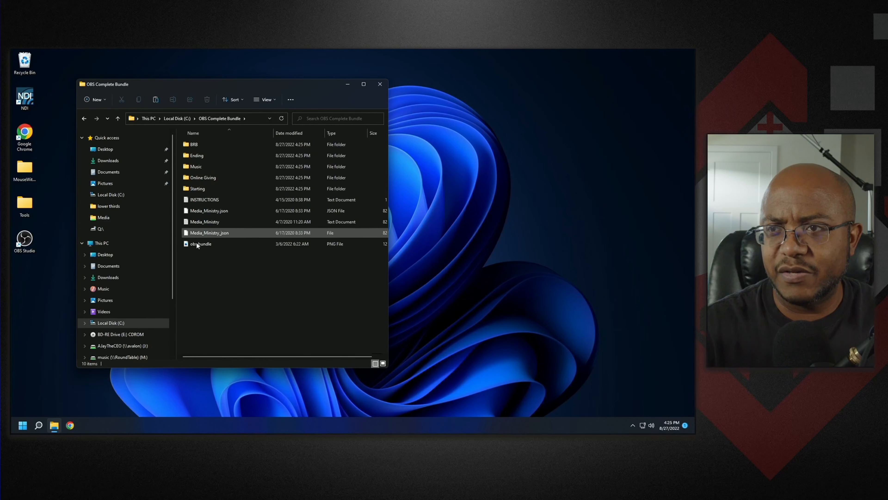
double_click(198, 199)
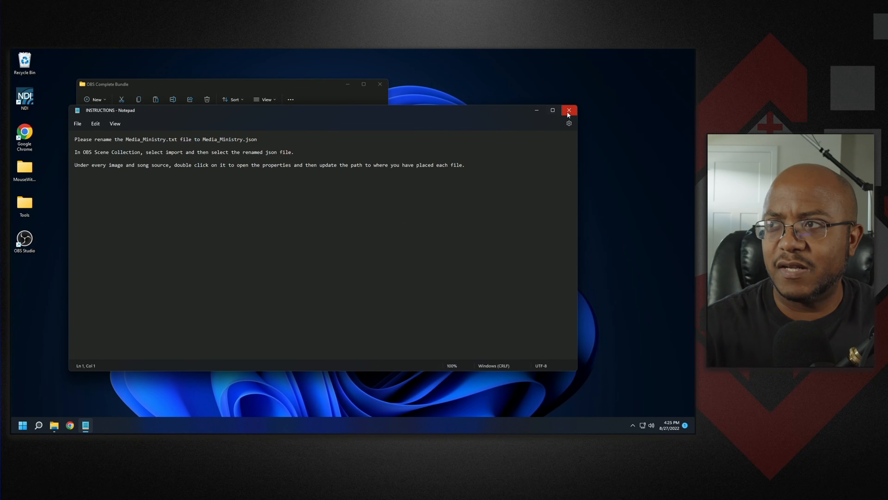
left_click(569, 111)
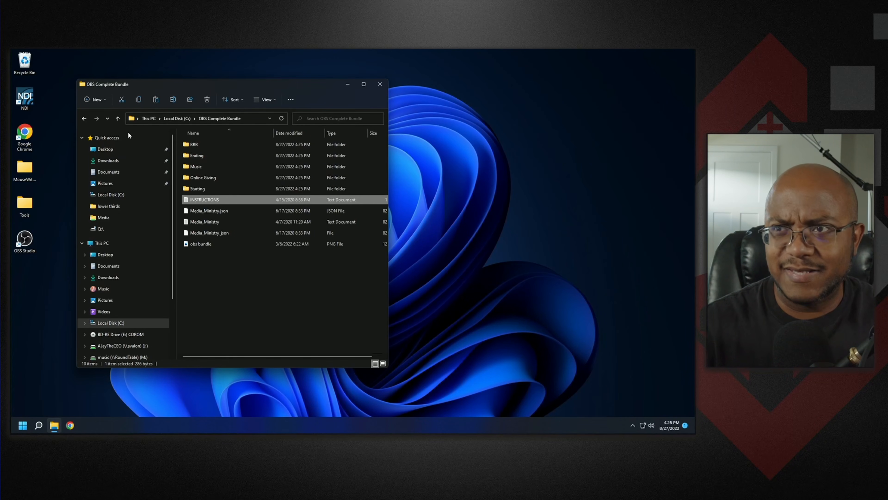
left_click(382, 86)
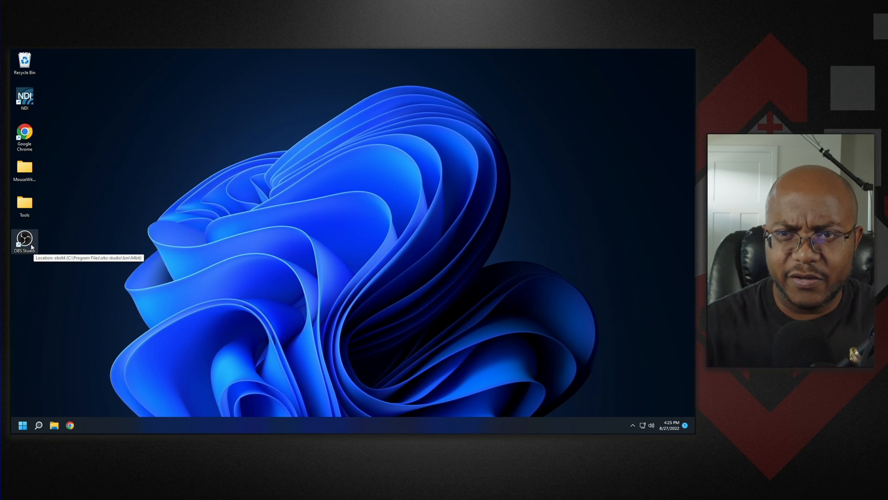
- Launch OBS Studio, dismiss the Auto-Configuration Wizard, and maximize the OBS window
double_click(24, 241)
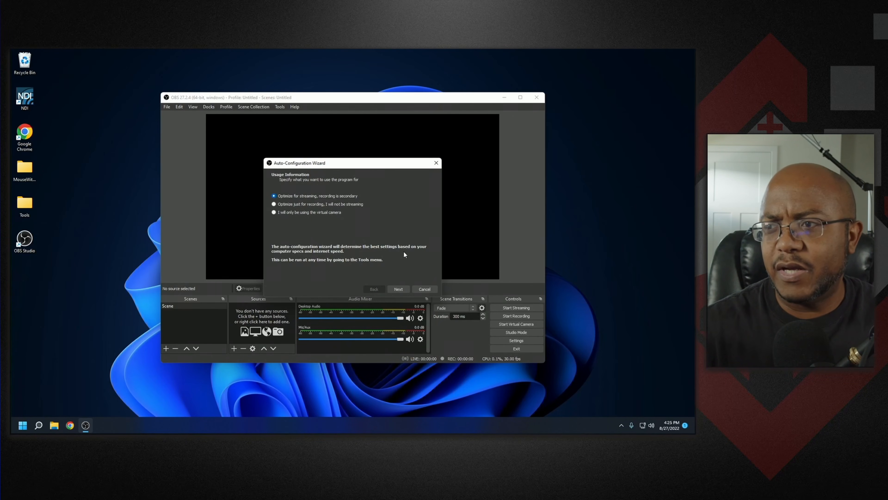
left_click(419, 291)
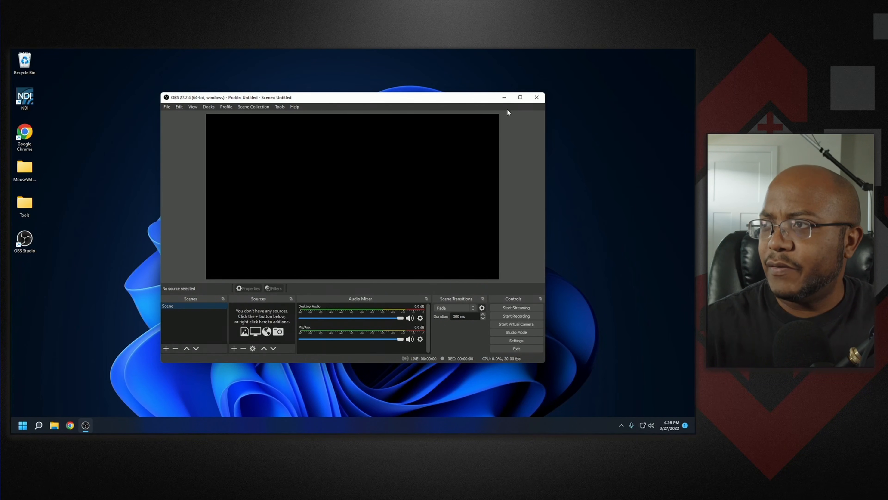
left_click(520, 98)
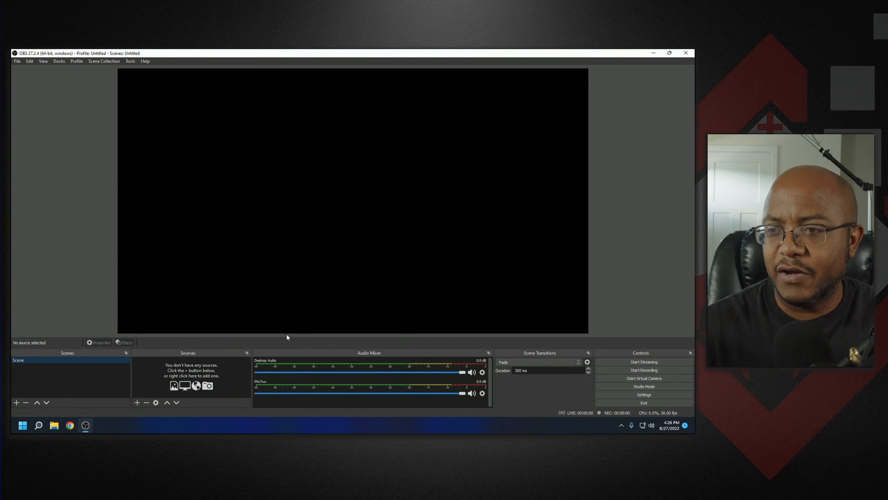
- Enlarge the dock area by raising the boundary between the preview and the docks
key("ctrl+2")
left_click_drag(287, 335, 287, 321)
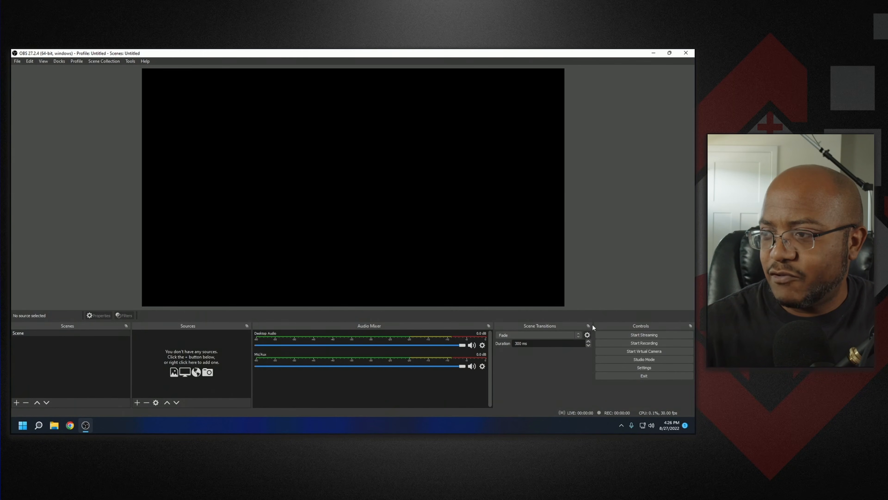
- Review the scene transition choices and the File, View and Docks menus
left_click(561, 335)
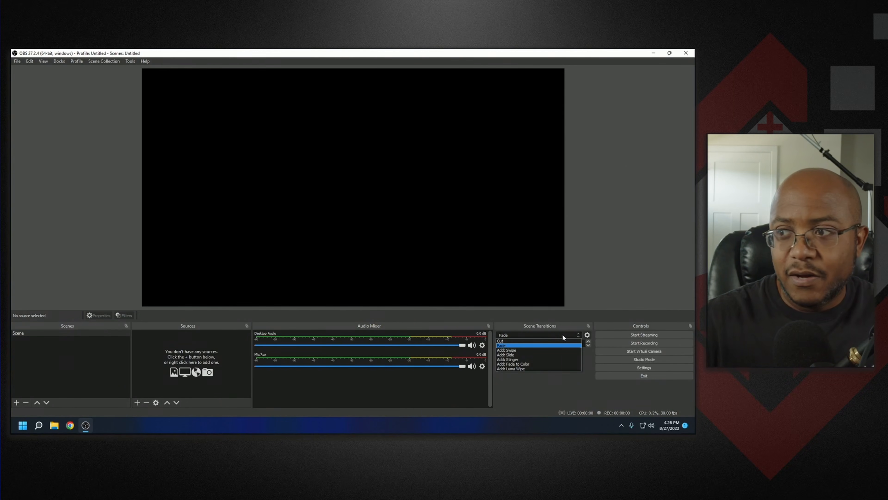
left_click(542, 402)
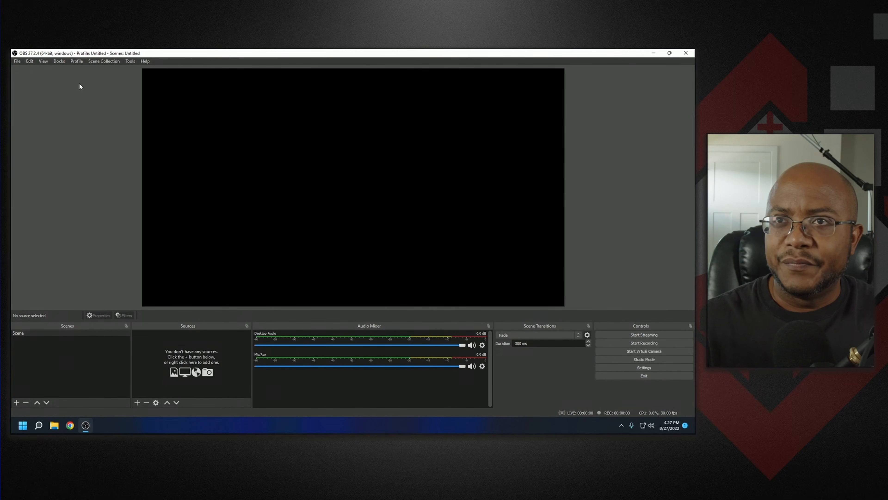
left_click(16, 62)
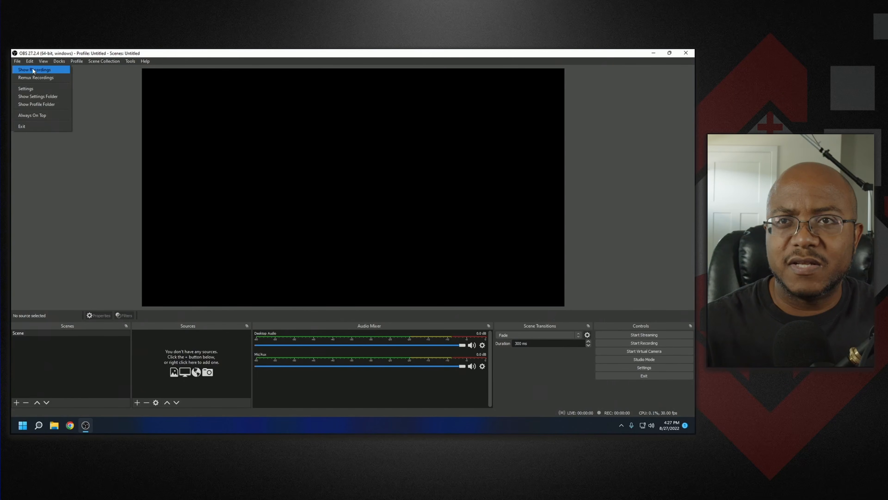
mouse_move(31, 61)
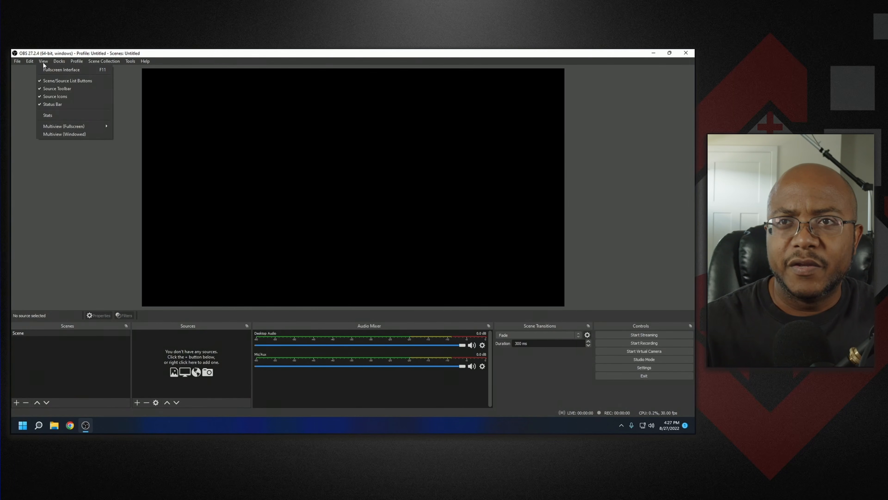
mouse_move(56, 126)
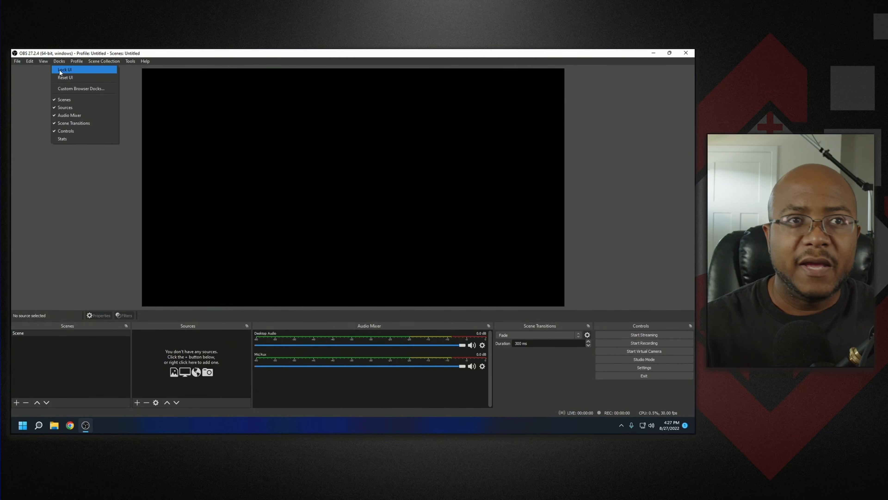
- Float the Audio Mixer and Scene Transitions docks out of the window, then reset the dock layout
left_click_drag(430, 327, 289, 286)
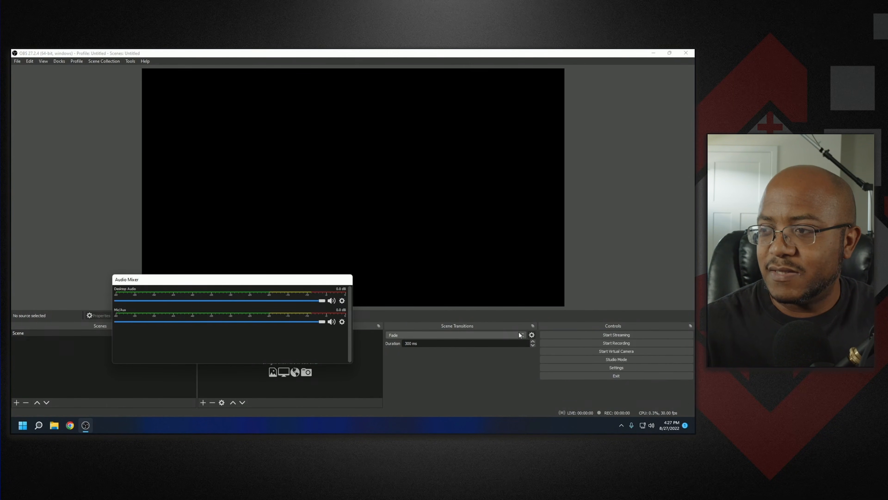
left_click_drag(504, 323, 604, 250)
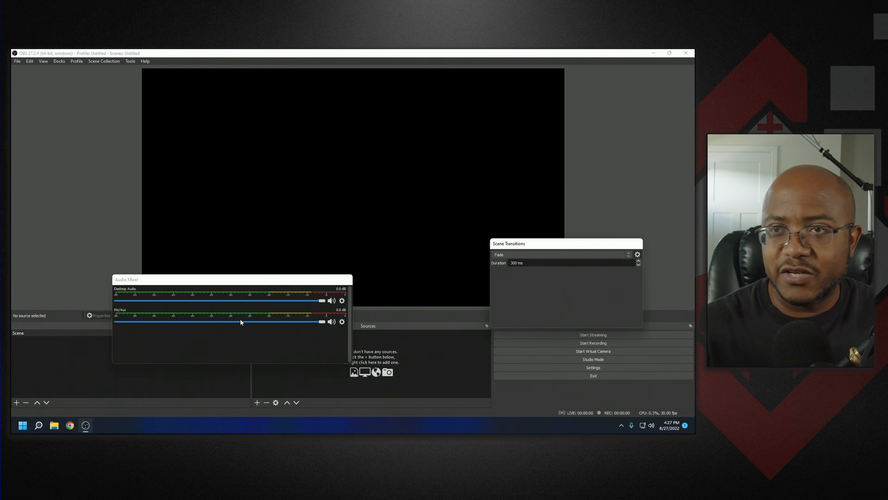
left_click(56, 62)
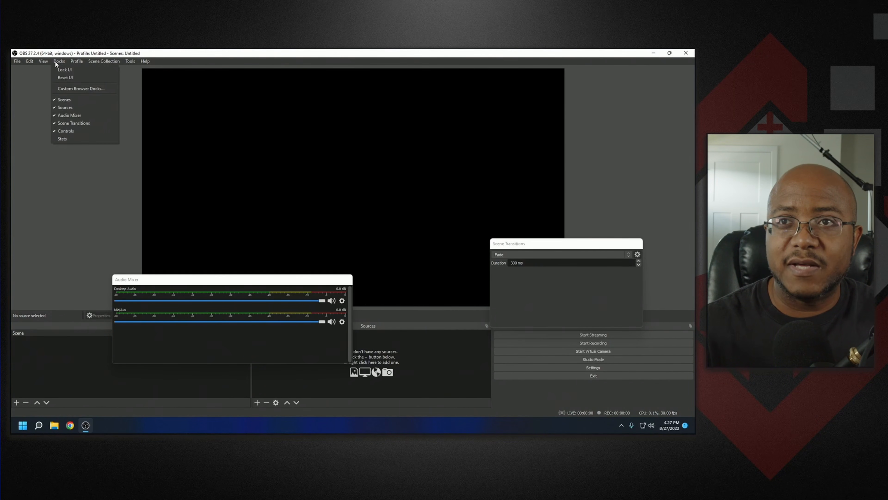
left_click(70, 78)
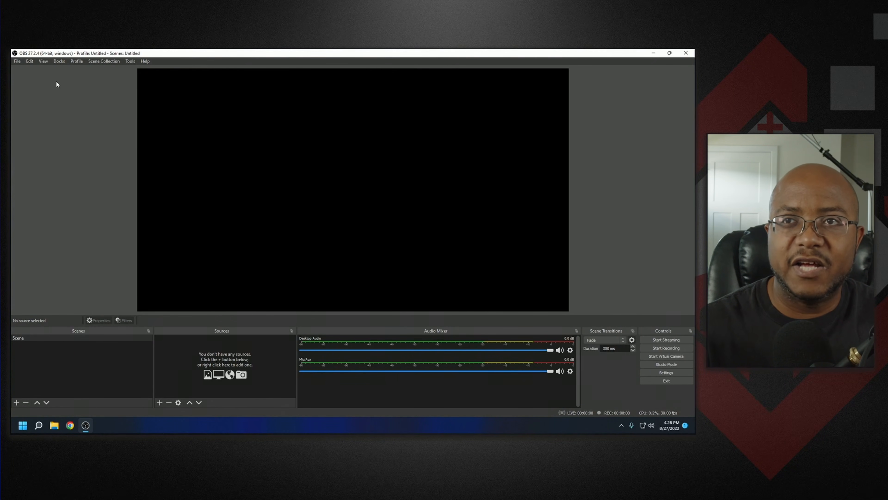
- Browse the Docks, Scene Collection, Tools and Help menus
left_click(61, 62)
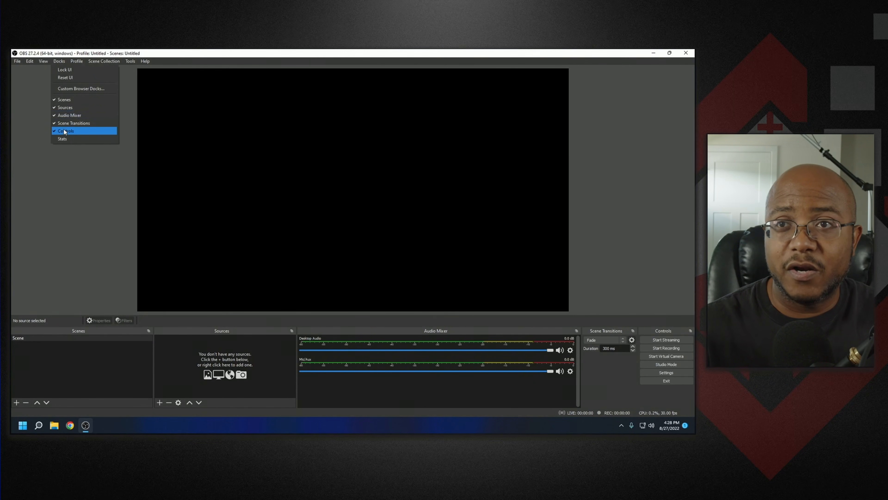
mouse_move(77, 63)
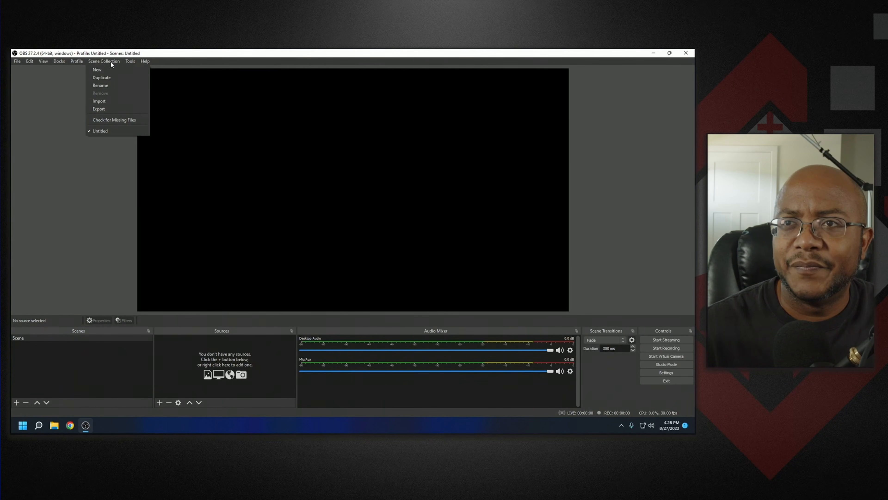
mouse_move(123, 62)
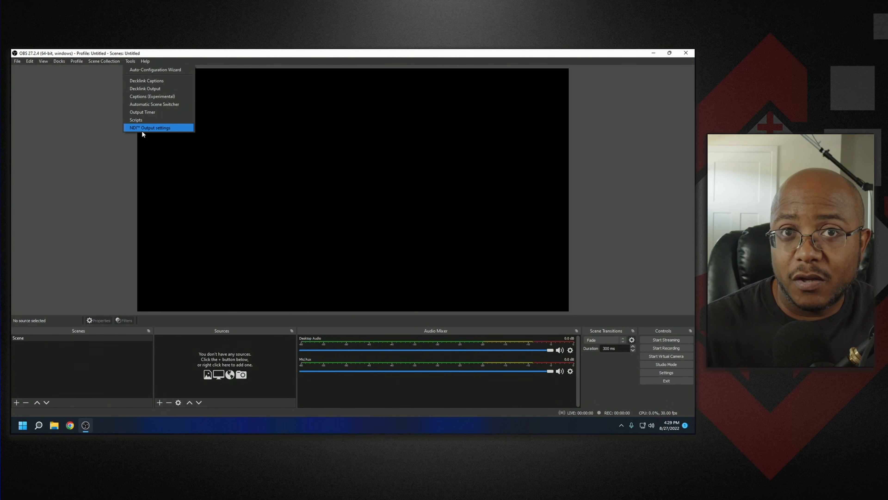
mouse_move(150, 62)
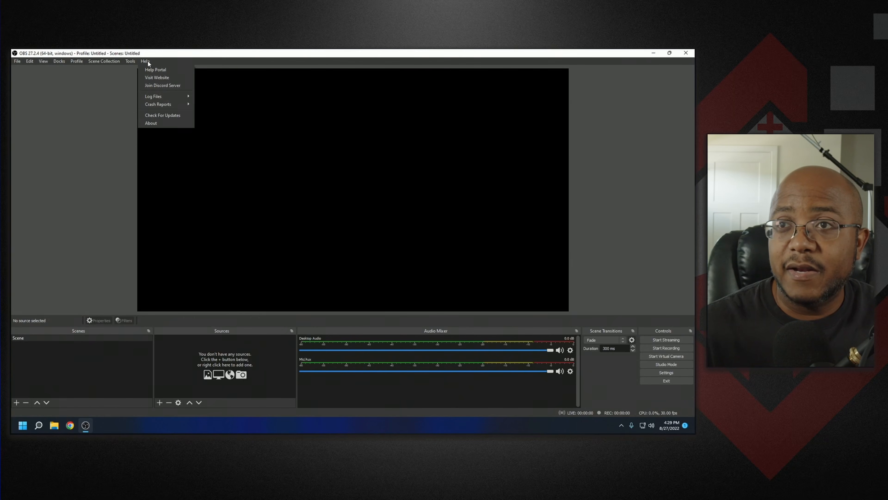
left_click(216, 57)
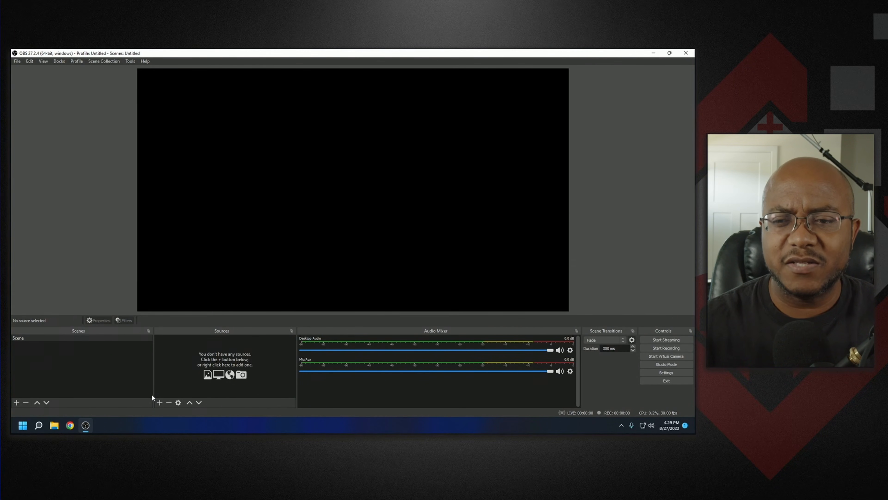
- Narrow the Scenes dock and add a new scene named Preservice
left_click_drag(153, 388, 131, 387)
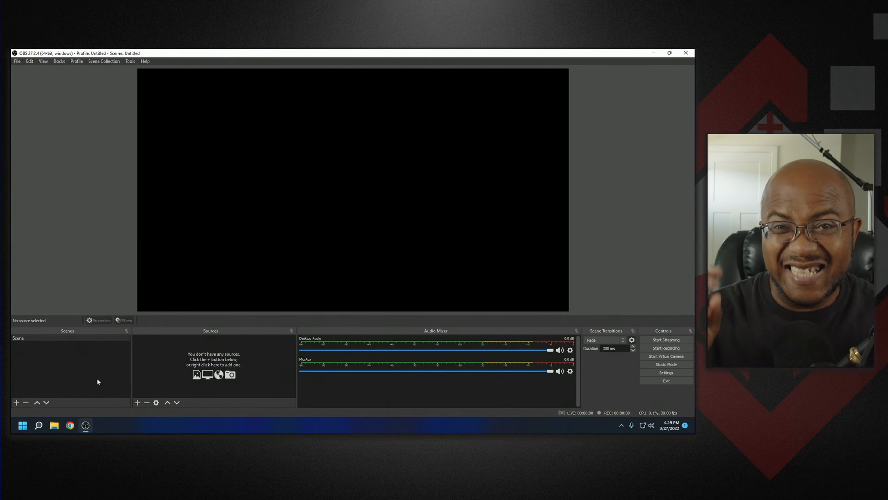
left_click(16, 402)
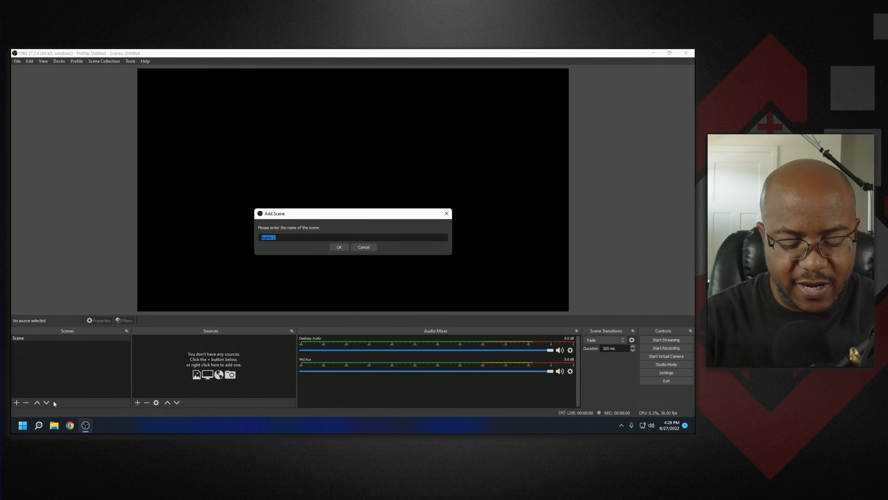
type("Preservice")
key("Return")
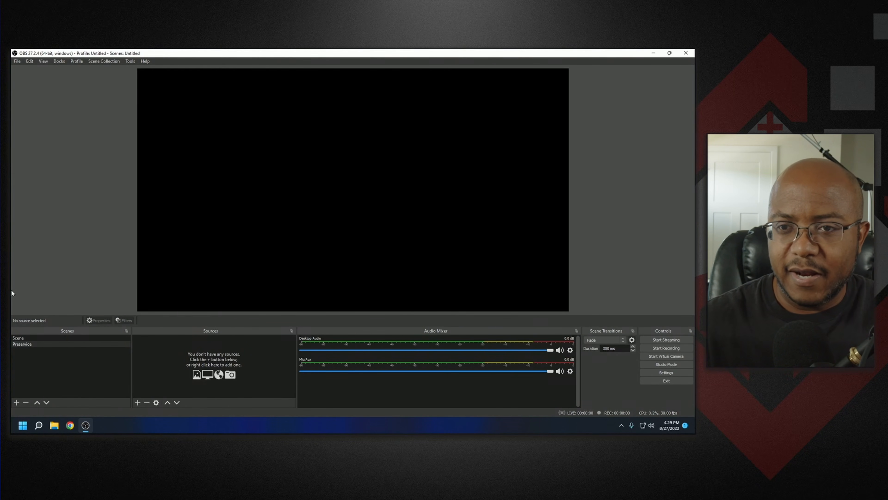
- Remove the default scene named Scene
left_click(21, 338)
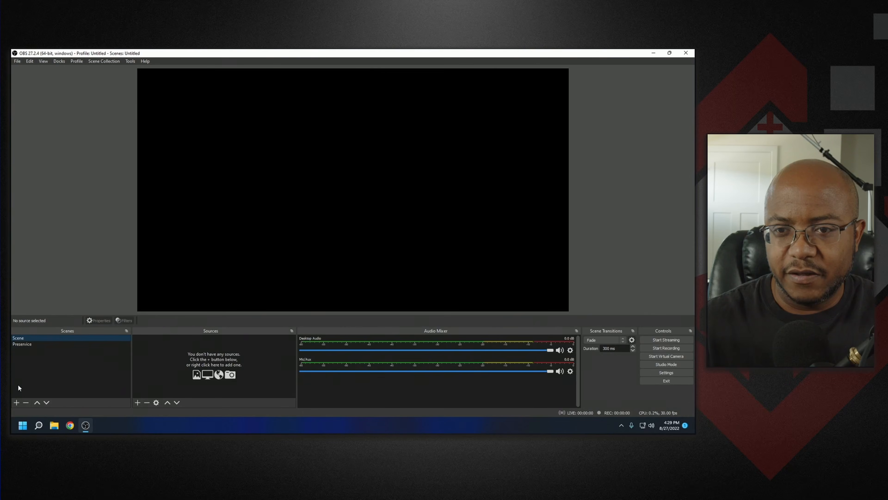
left_click(25, 402)
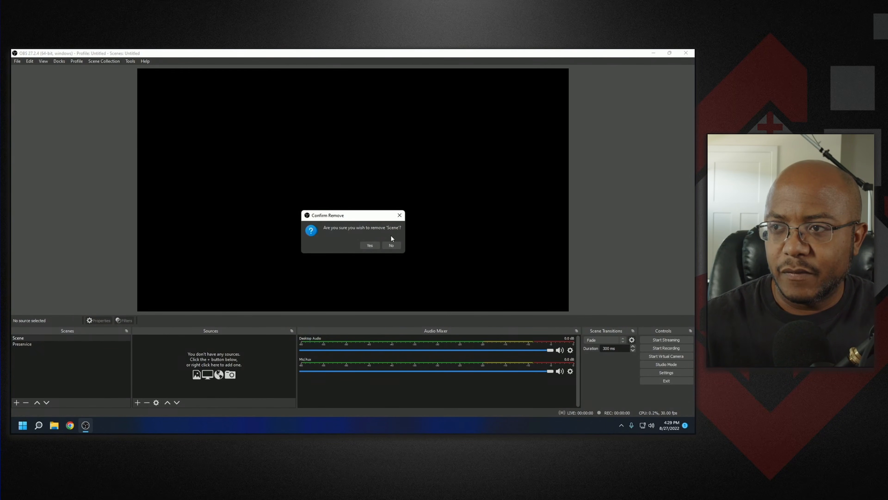
left_click(368, 244)
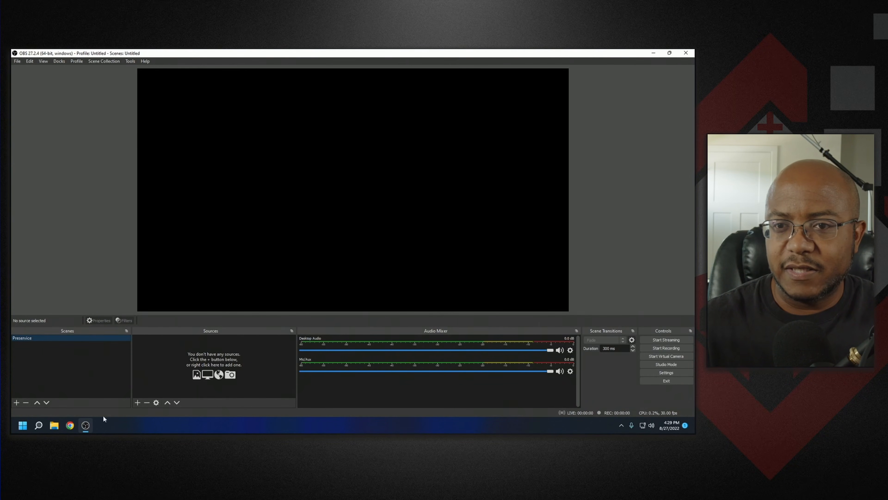
- Add two new scenes named Service and Offering
left_click(17, 403)
type("Ser")
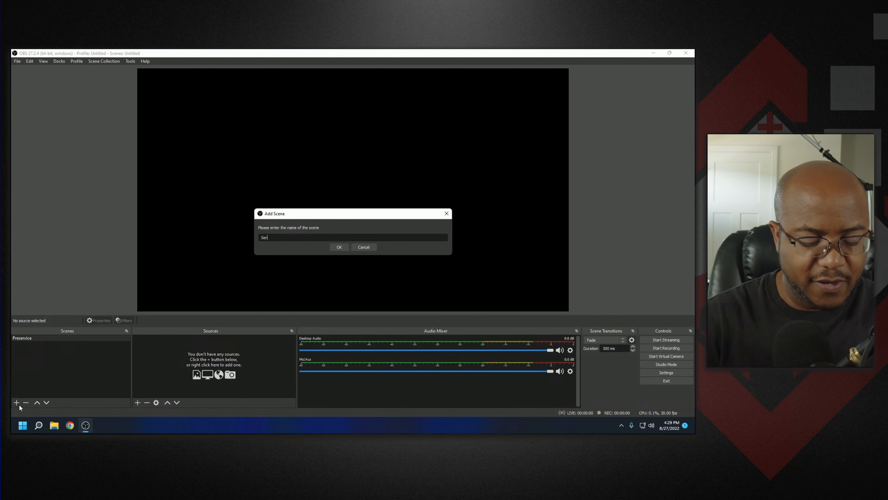
type("vice")
key("Return")
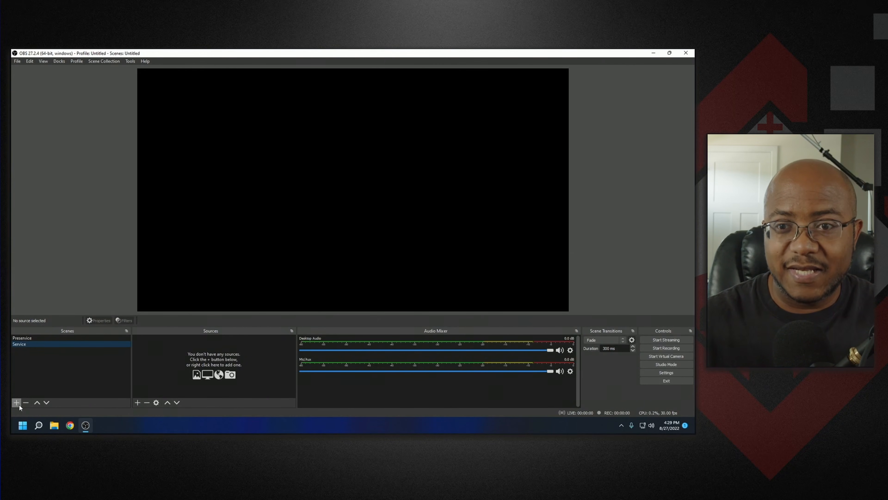
left_click(17, 403)
type("Offering")
key("Return")
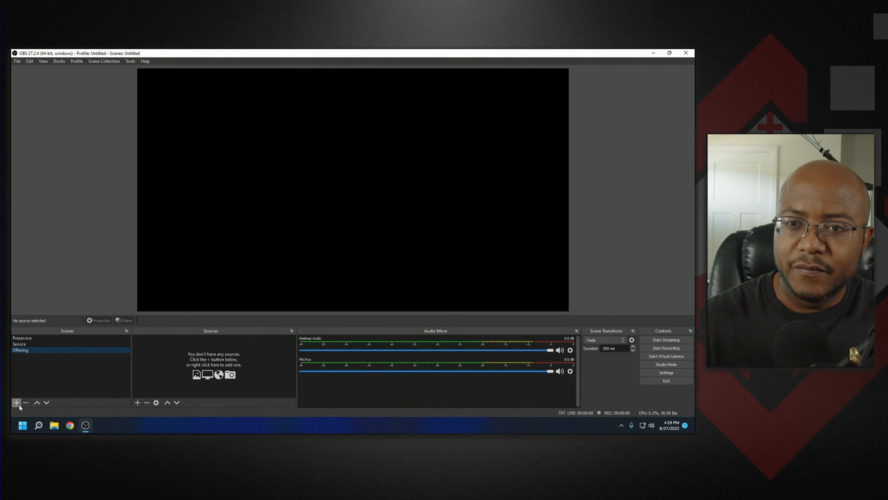
- Add two new scenes named BRB and Technical Issues
left_click(19, 404)
type("BRB")
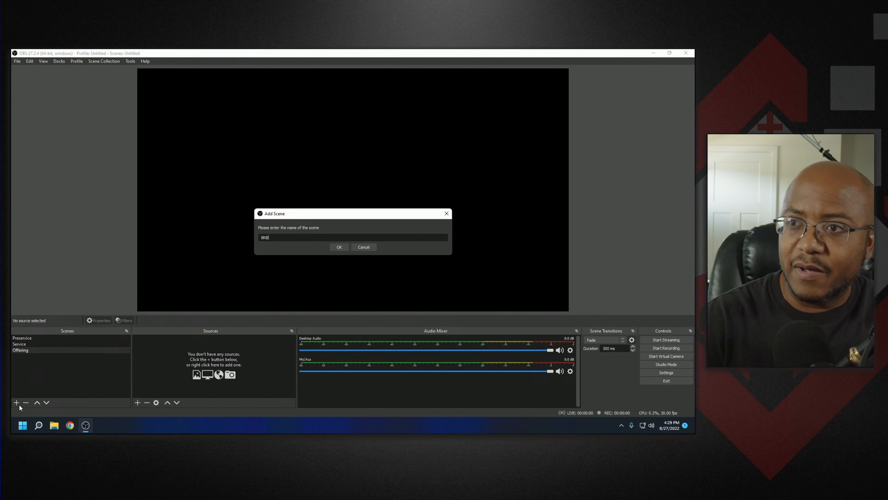
key("Return")
left_click(16, 402)
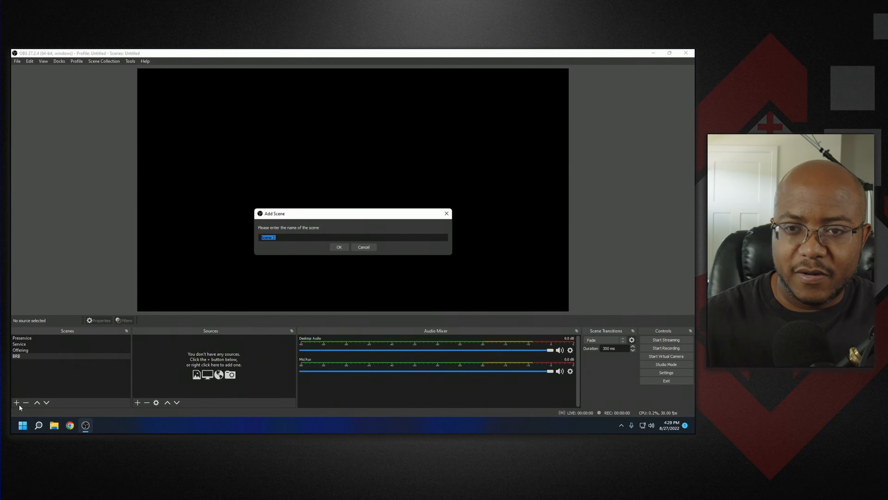
type("Techni")
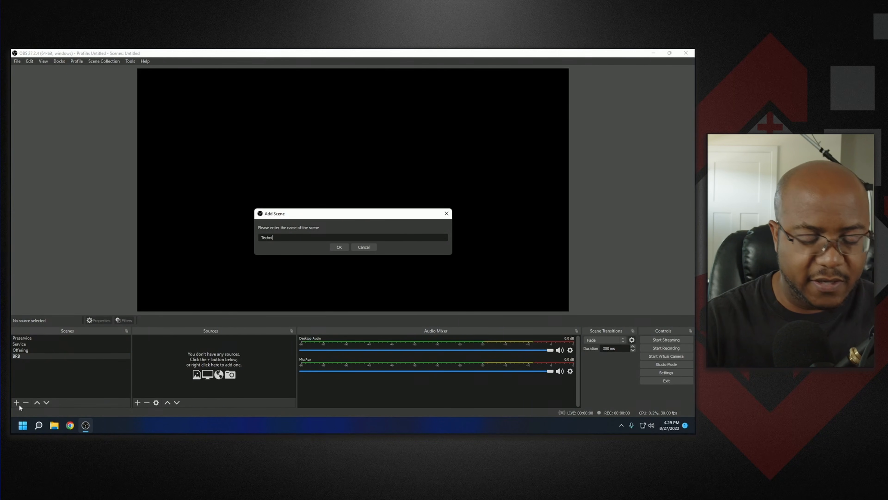
type("cal Issues")
key("Return")
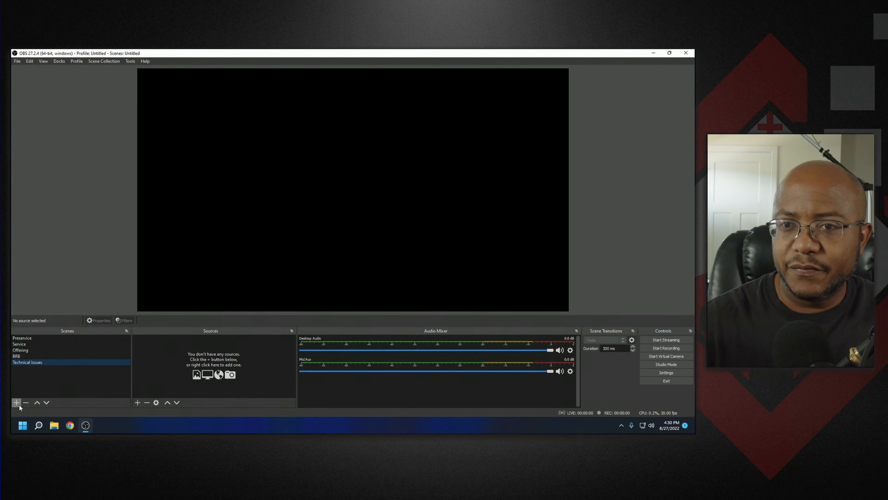
- Add a new scene named Ending
left_click(19, 404)
type("Ending")
key("Return")
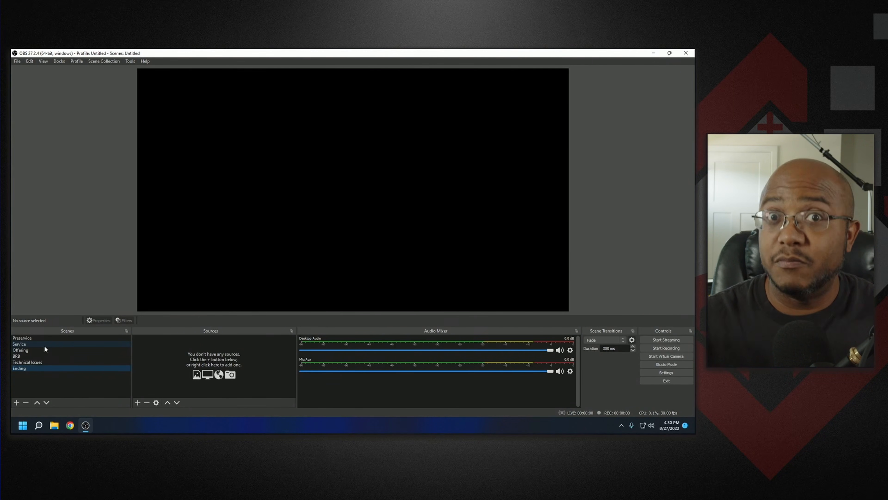
- Select each scene in the list in turn to review the scene order
left_click(30, 345)
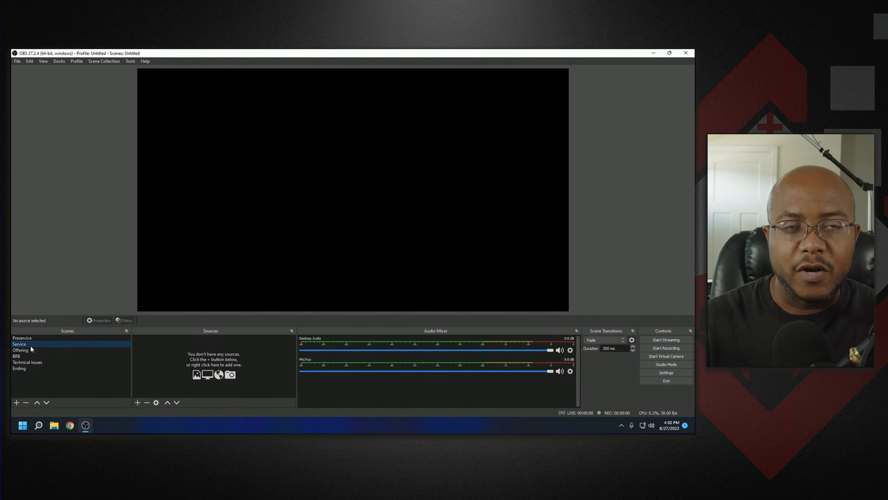
left_click(29, 350)
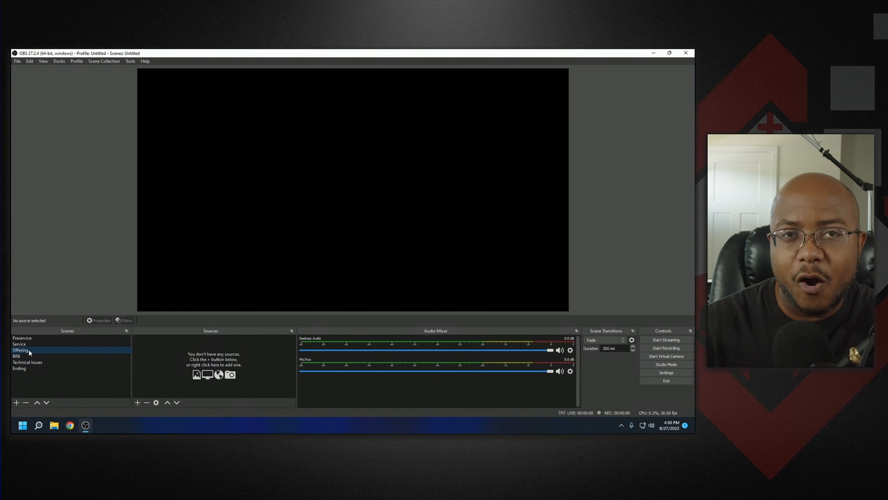
left_click(29, 356)
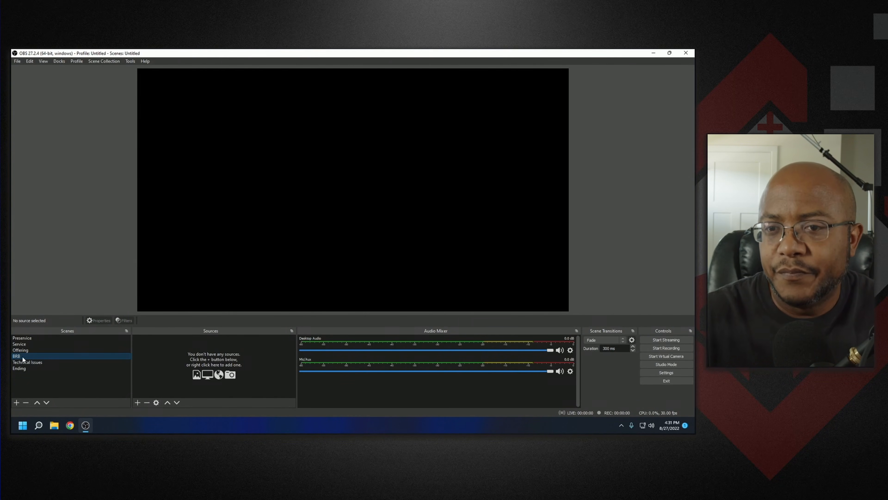
left_click(27, 363)
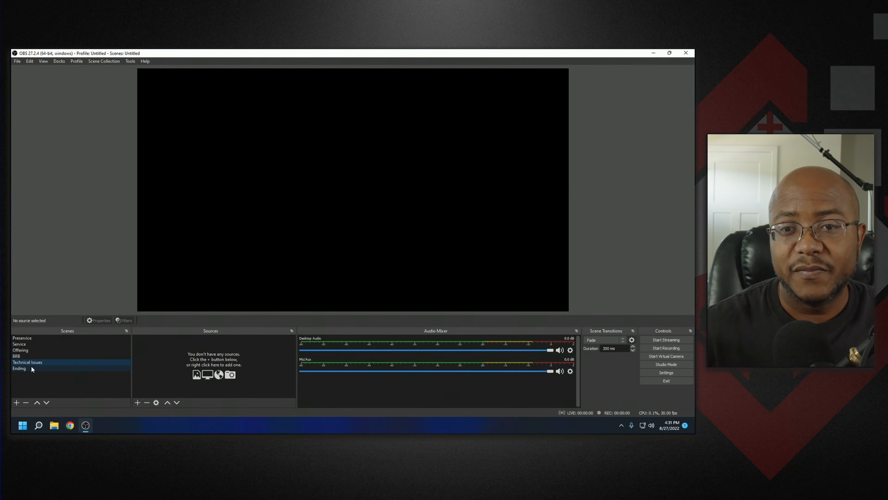
left_click(31, 367)
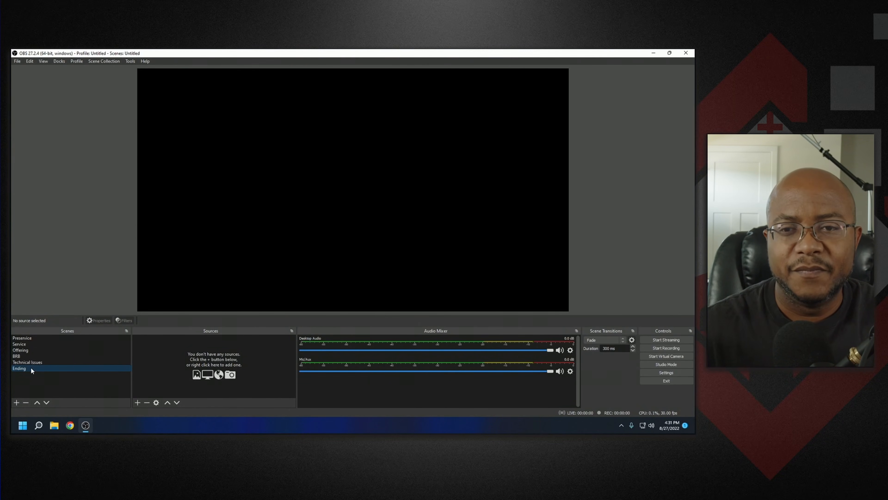
left_click(25, 344)
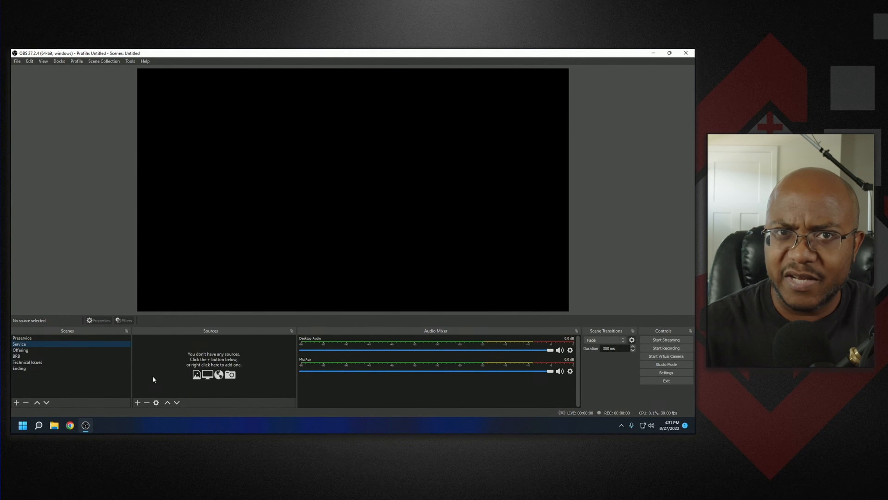
- Import the Media_Ministry.json scene collection from the OBS Complete Bundle folder on the C drive
left_click(100, 63)
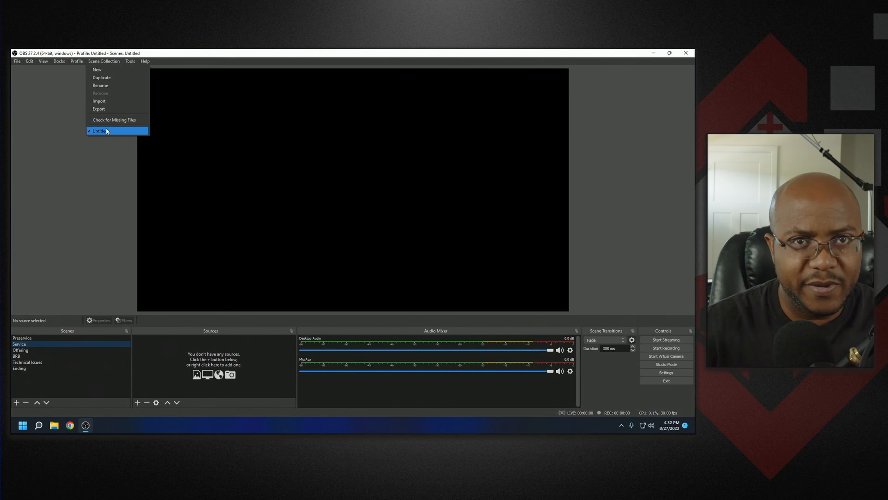
left_click(107, 104)
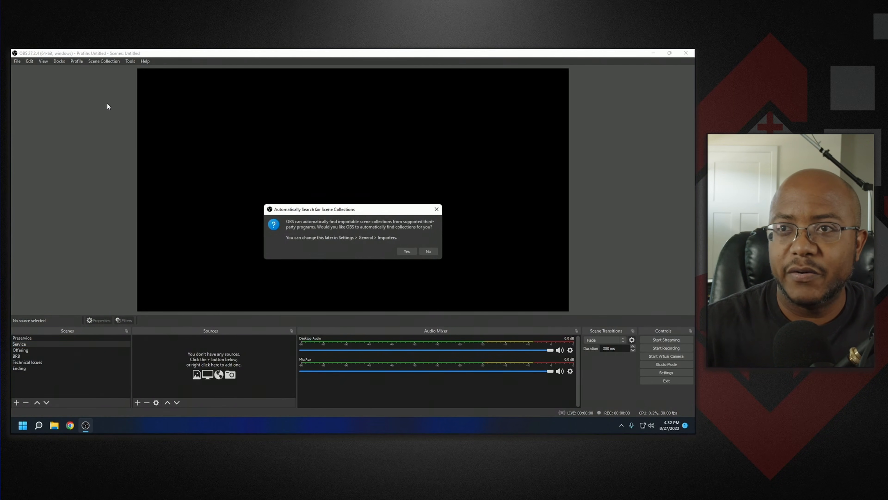
left_click(408, 252)
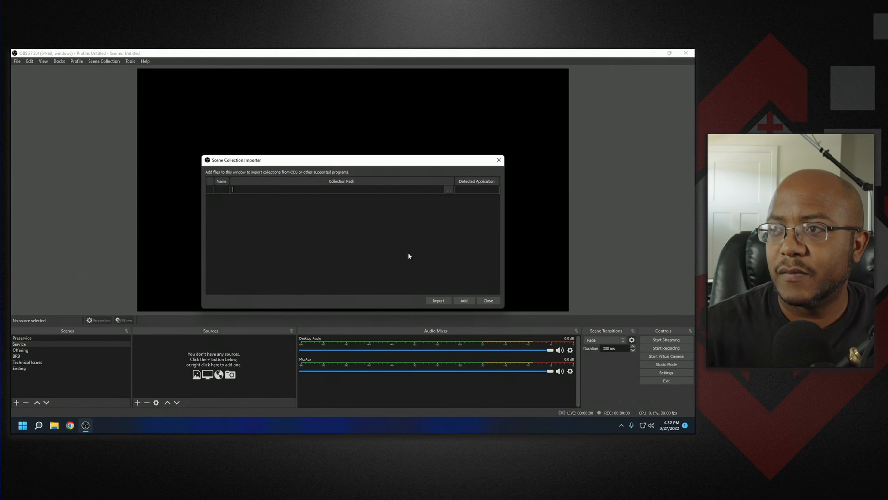
left_click(449, 191)
left_click(243, 302)
left_click(300, 247)
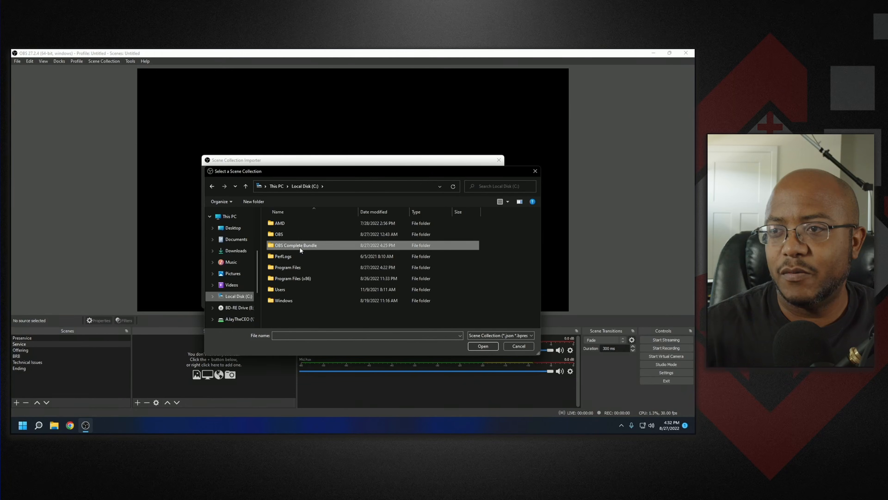
double_click(299, 246)
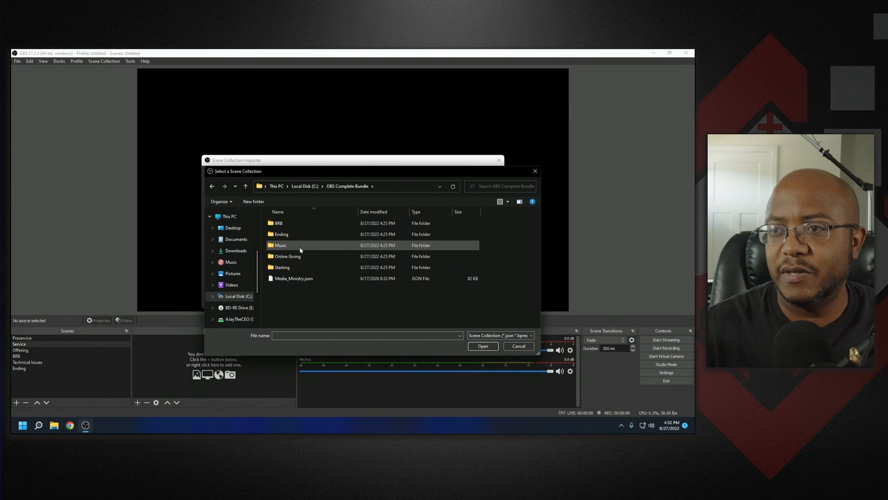
left_click(293, 279)
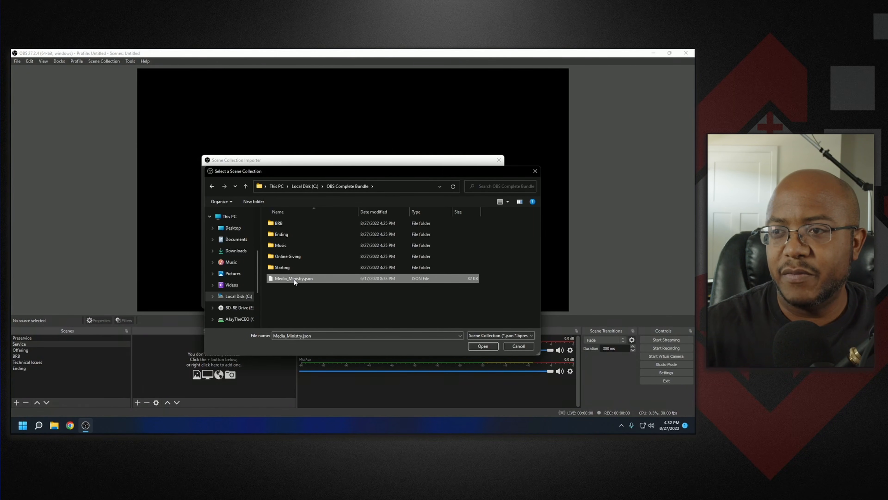
left_click(474, 347)
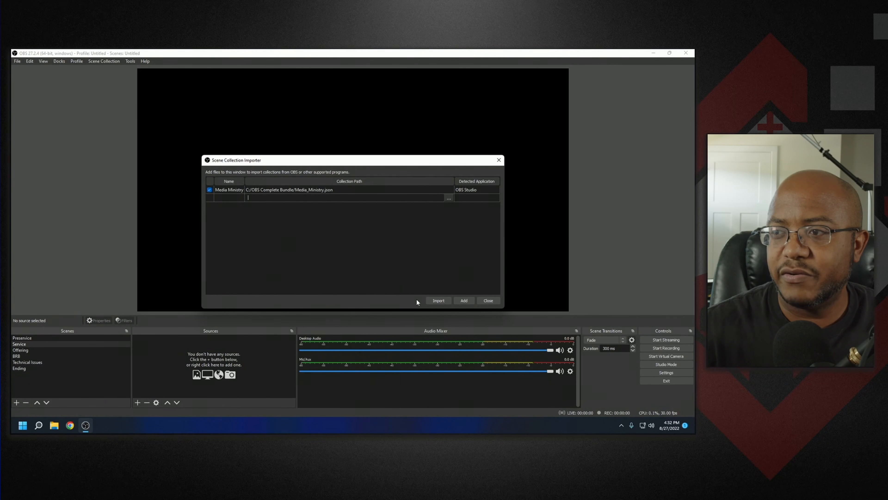
left_click(433, 300)
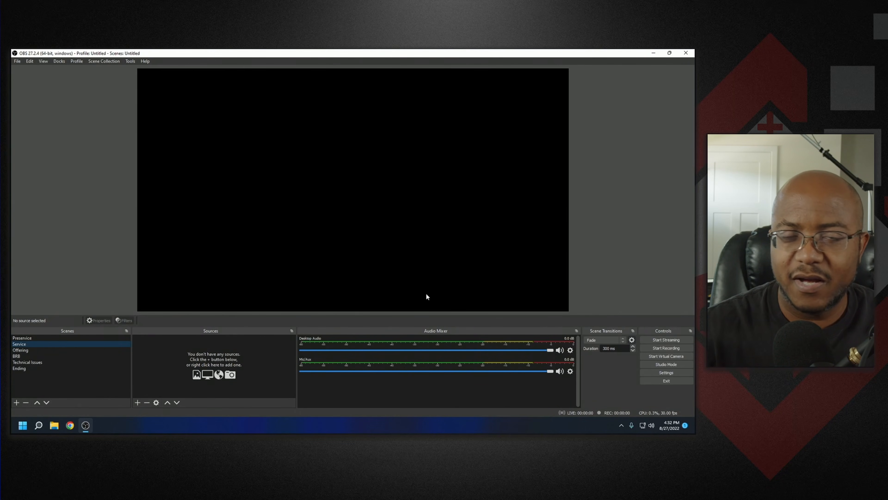
- Switch to the Media Ministry scene collection and dismiss the missing files dialog
left_click(105, 62)
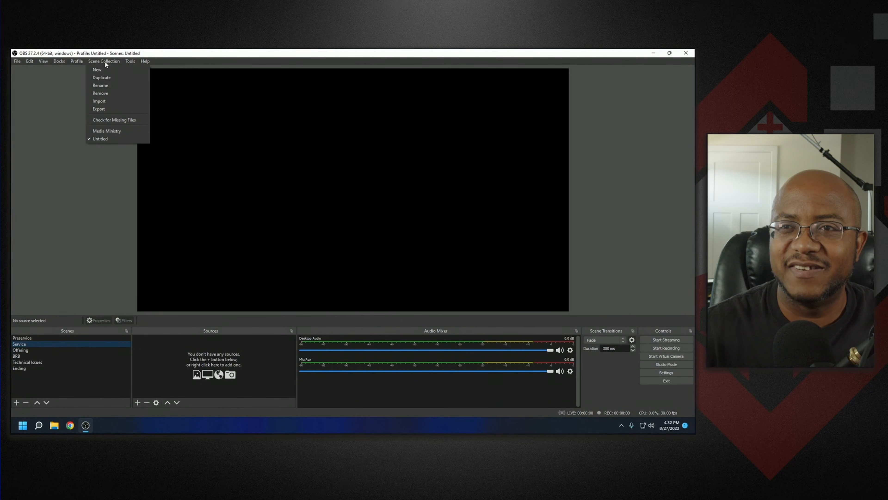
left_click(116, 132)
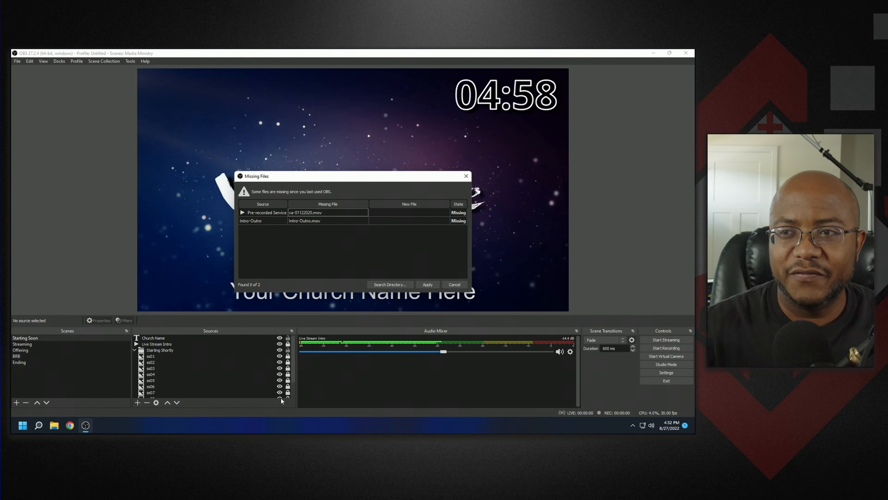
left_click(454, 285)
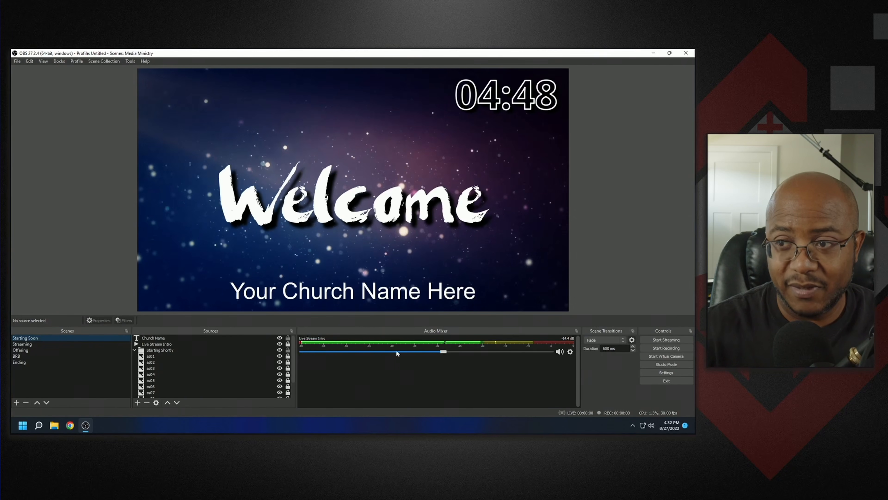
- Change the Church Name text source to read Prototype Church
double_click(158, 337)
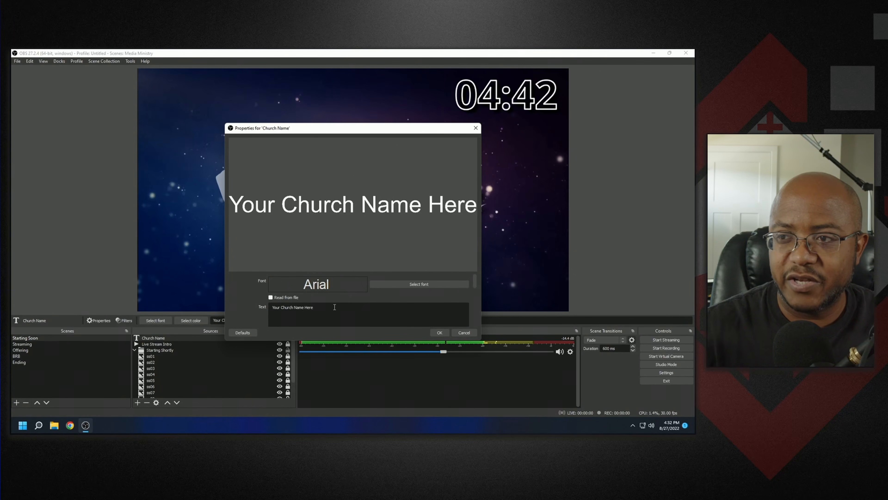
left_click_drag(335, 307, 271, 307)
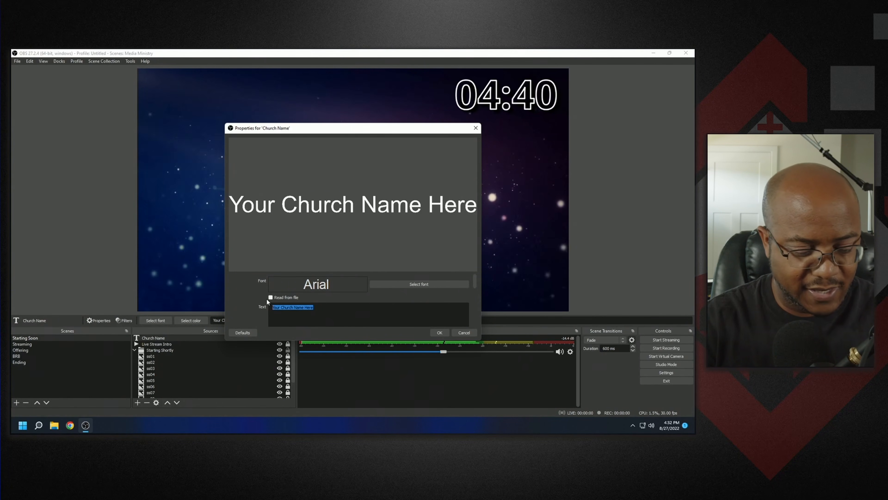
type("Prototype ")
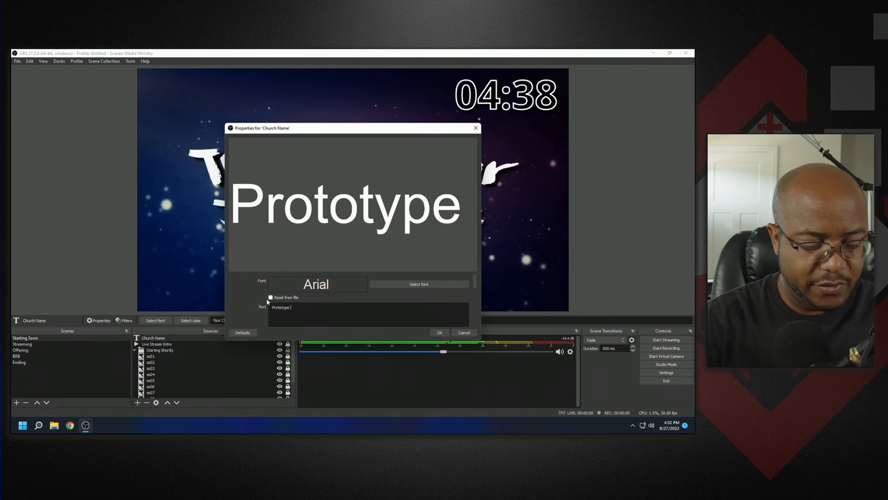
type("Church")
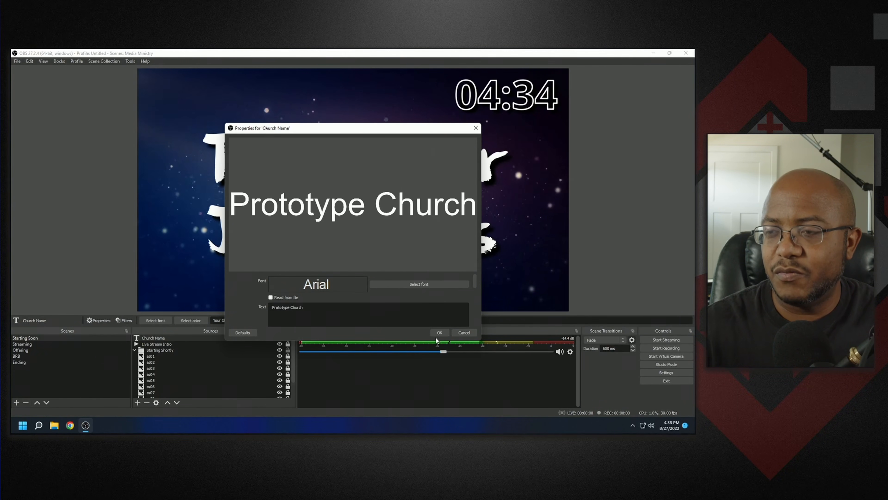
left_click(439, 332)
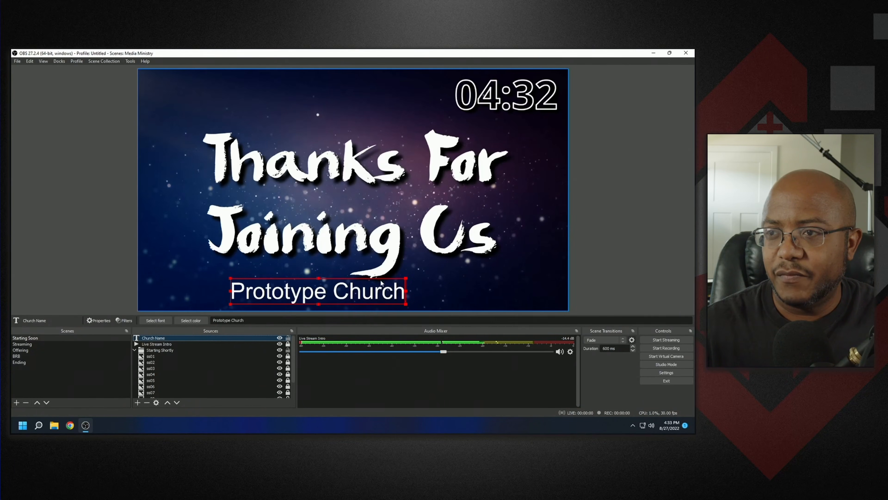
- Enlarge the Church Name text and center it horizontally on the canvas
left_click_drag(382, 284, 405, 287)
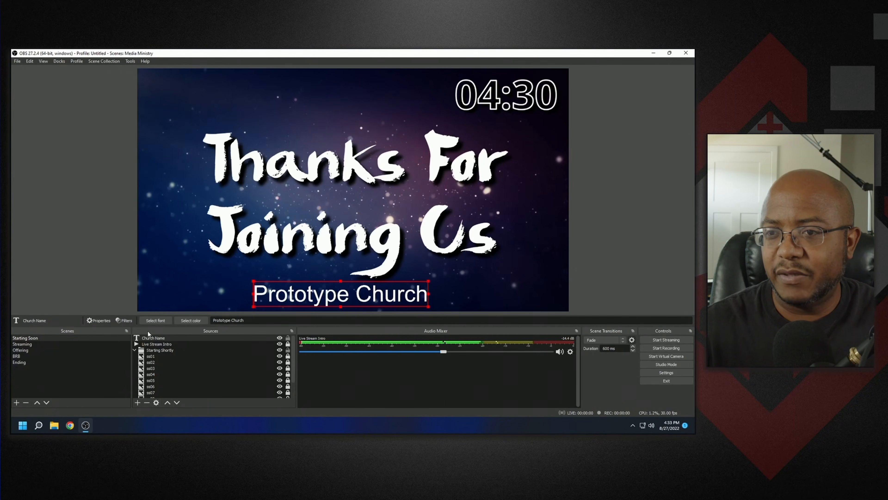
right_click(153, 338)
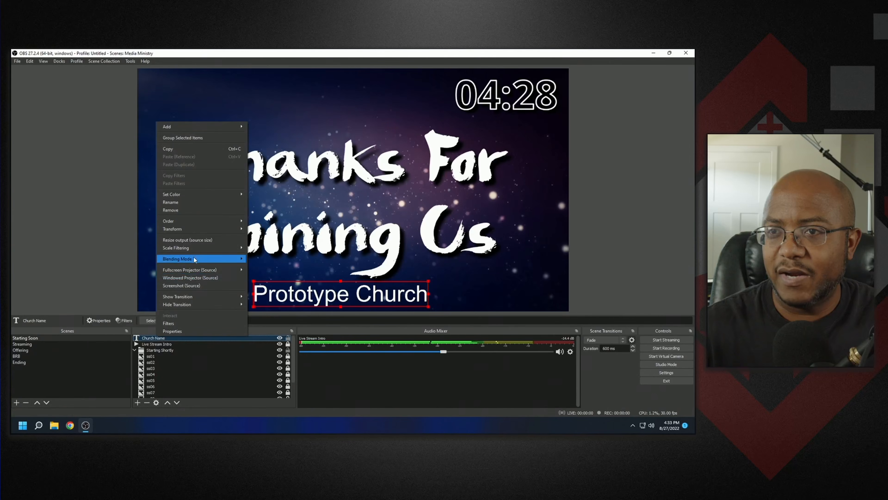
mouse_move(197, 230)
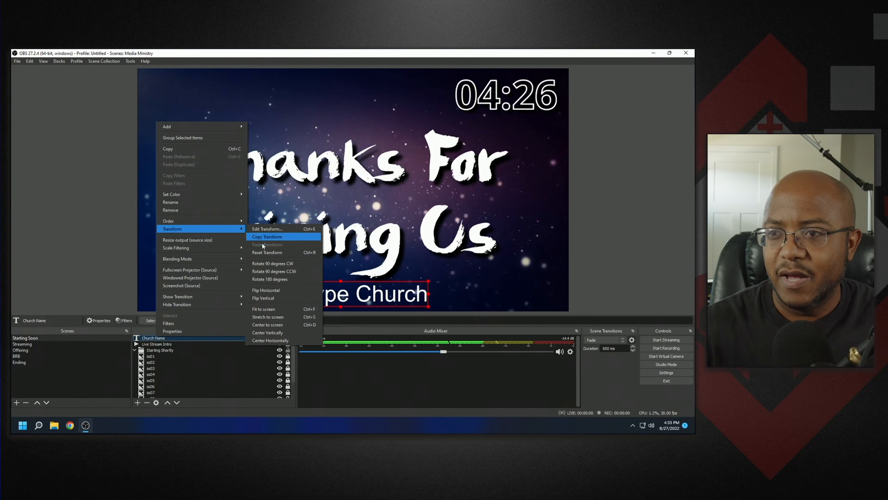
left_click(271, 340)
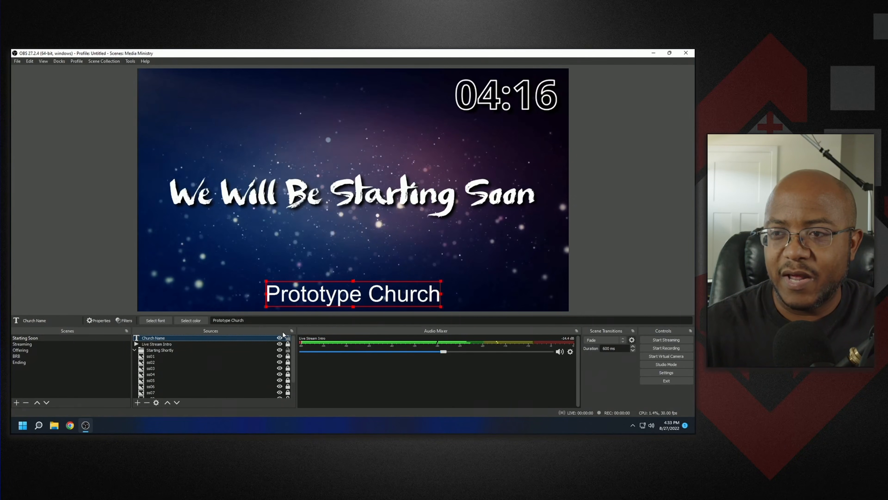
- Hide the Live Stream Intro source in the Starting Soon scene
left_click(282, 345)
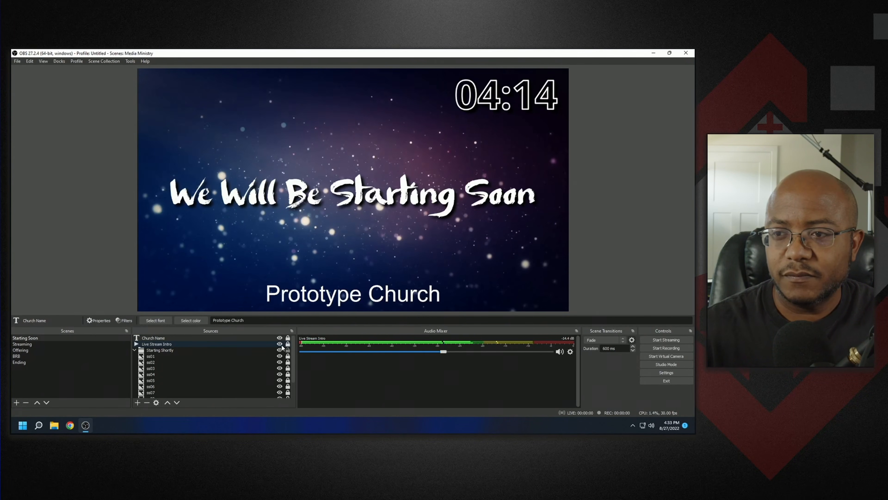
left_click(280, 344)
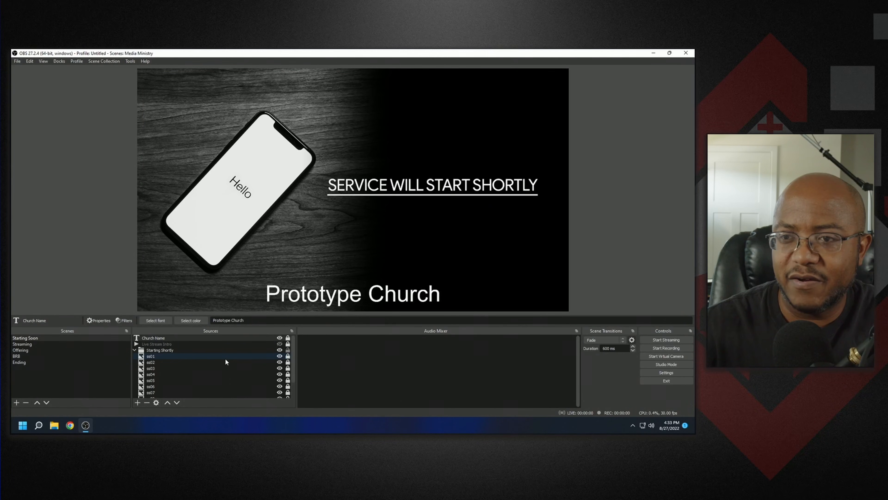
- Preview each Starting Shortly slide by hiding the slides one at a time, then show all slides again
left_click(280, 356)
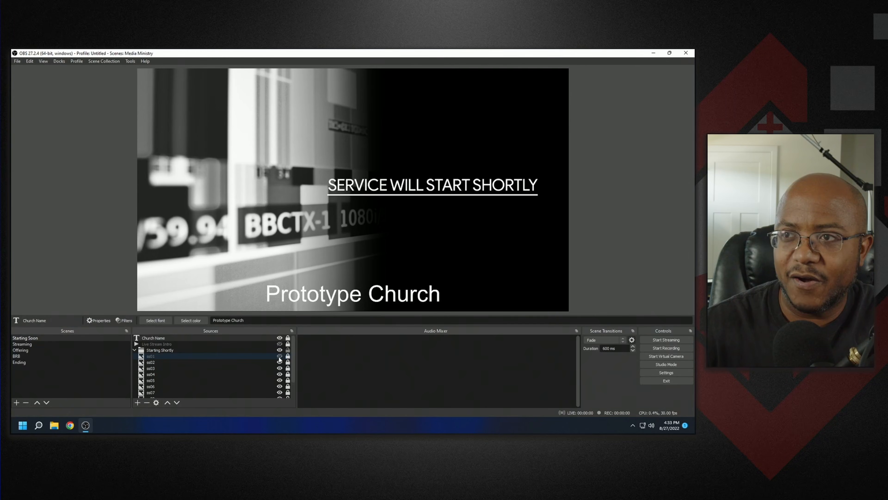
left_click(279, 362)
left_click(279, 374)
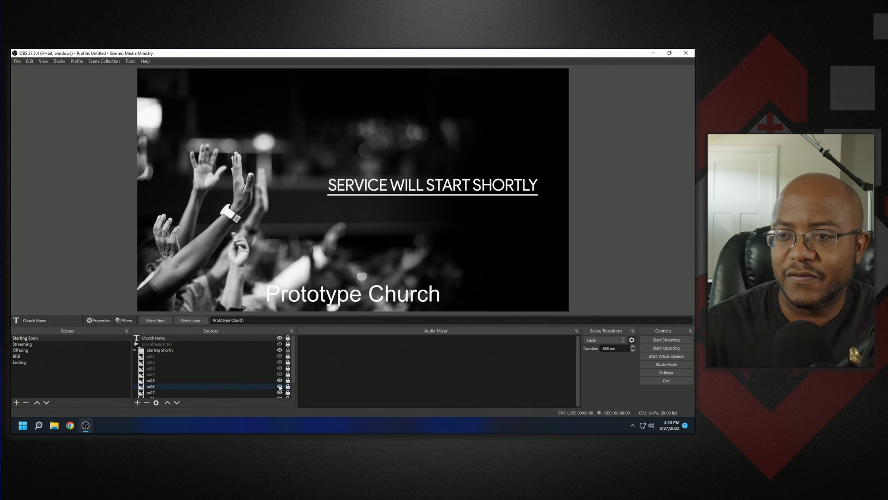
left_click(279, 380)
left_click(279, 386)
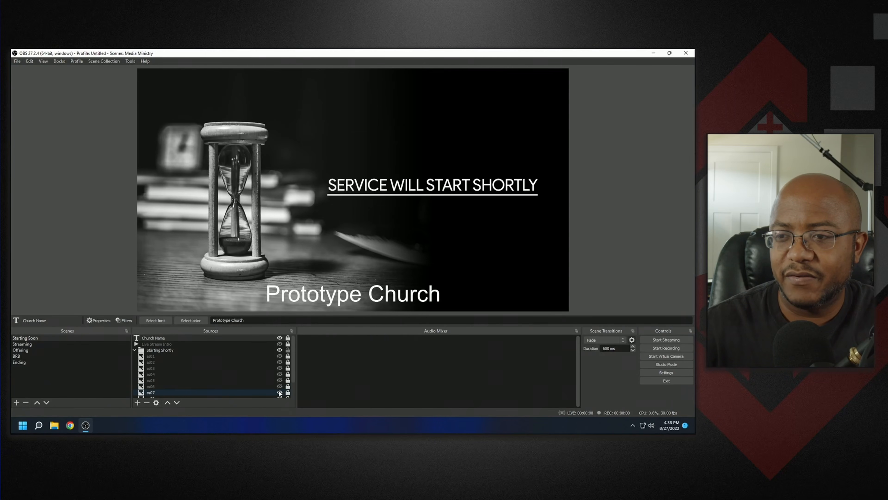
left_click(279, 392)
scroll(280, 392, "down", 1)
left_click(279, 379)
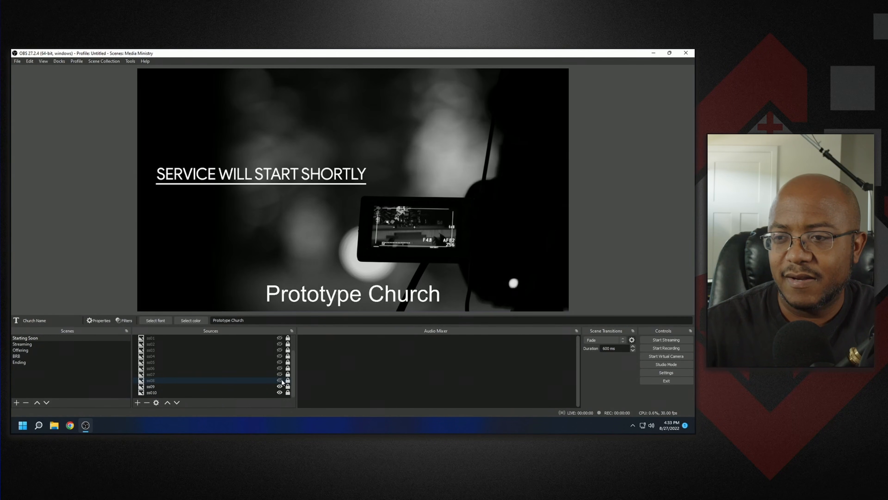
left_click(279, 386)
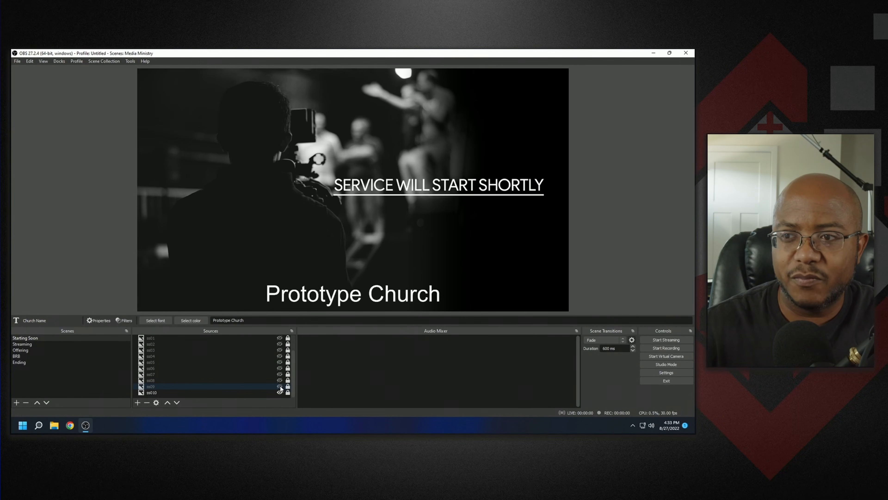
left_click(279, 386)
left_click(279, 380)
left_click(280, 374)
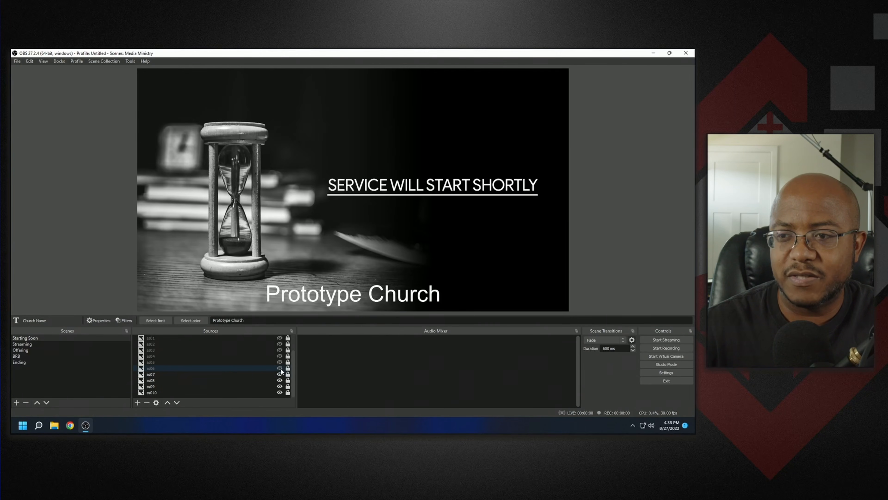
left_click(280, 368)
left_click(280, 362)
left_click(279, 355)
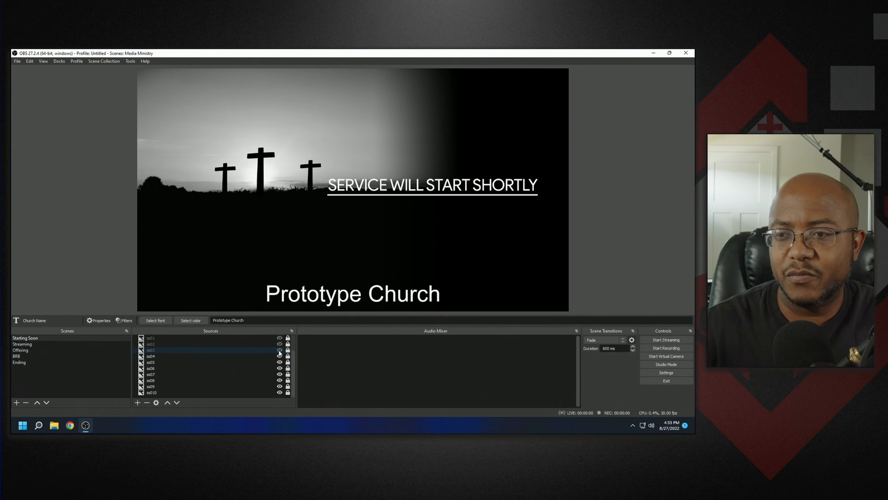
left_click(279, 350)
left_click(279, 344)
left_click(279, 337)
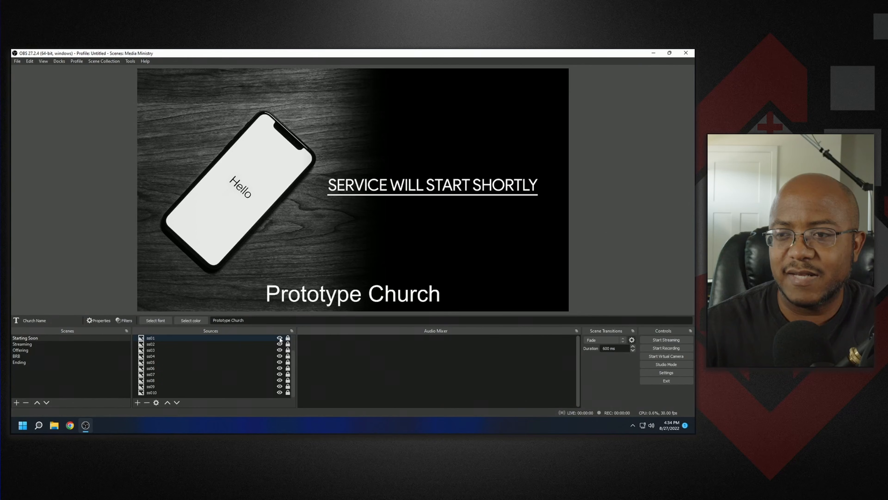
scroll(280, 345, "up", 1)
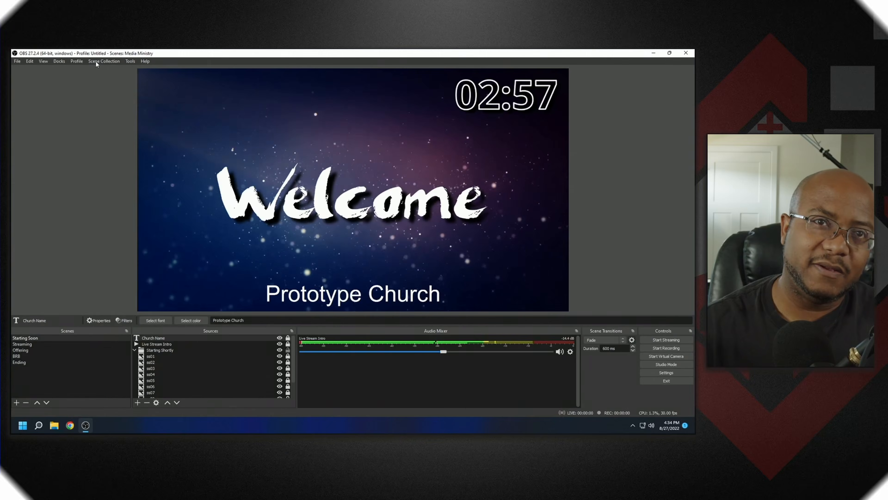
- Switch to the Untitled scene collection and select the Preservice scene
left_click(96, 62)
left_click(110, 138)
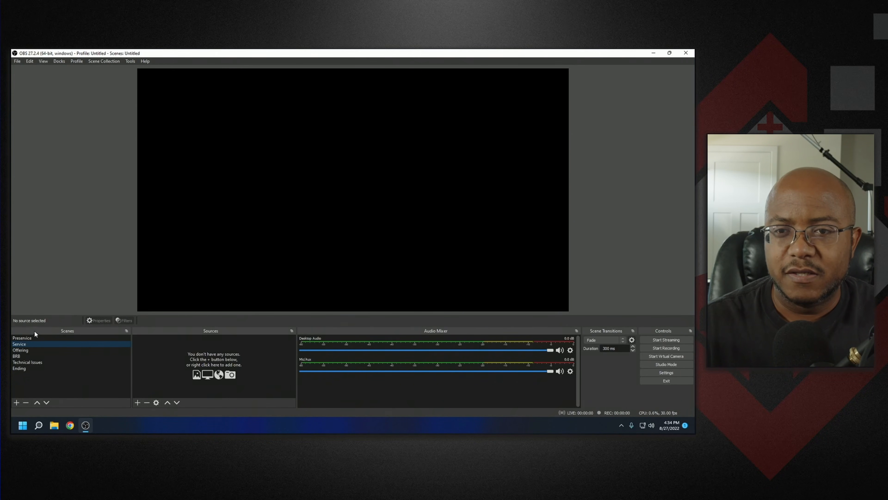
left_click(31, 337)
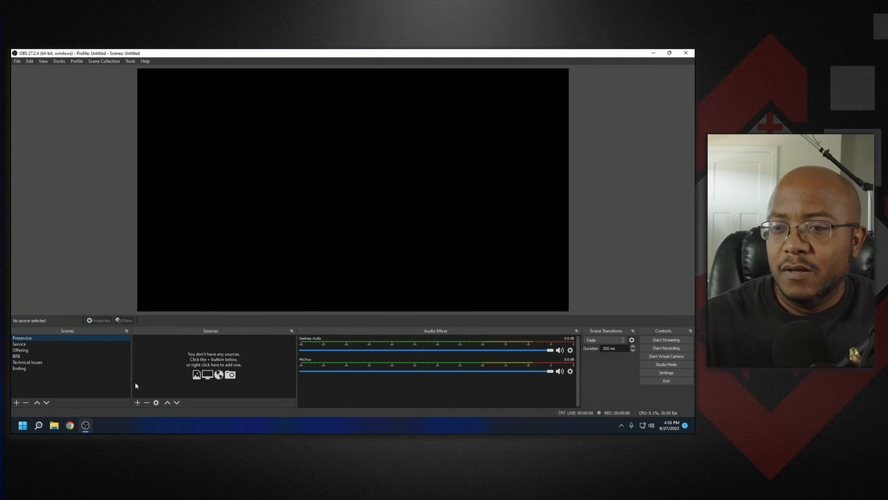
left_click(137, 402)
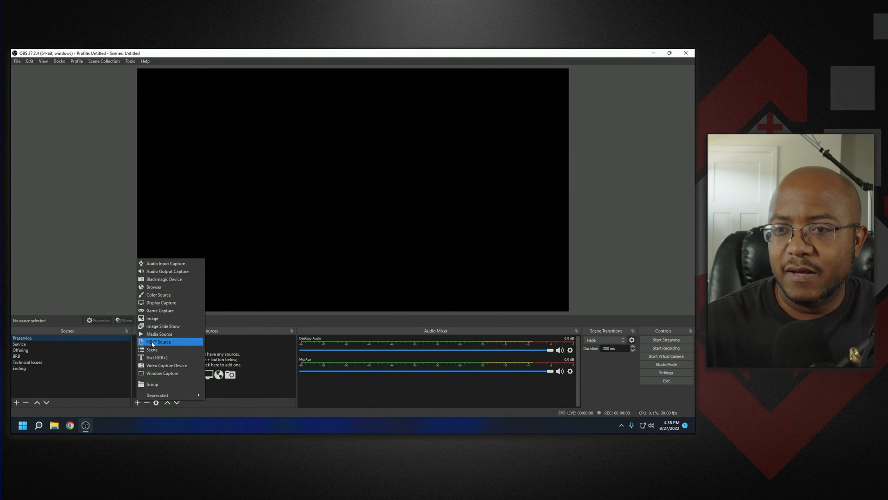
left_click(155, 333)
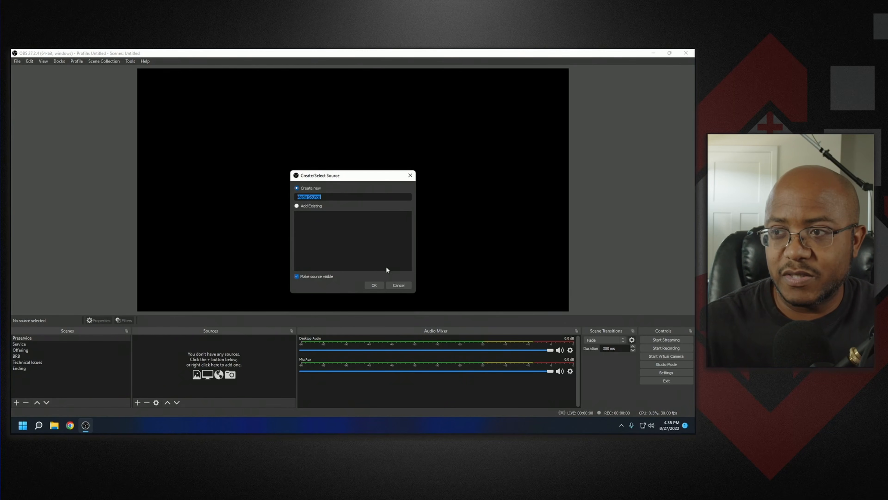
left_click(395, 285)
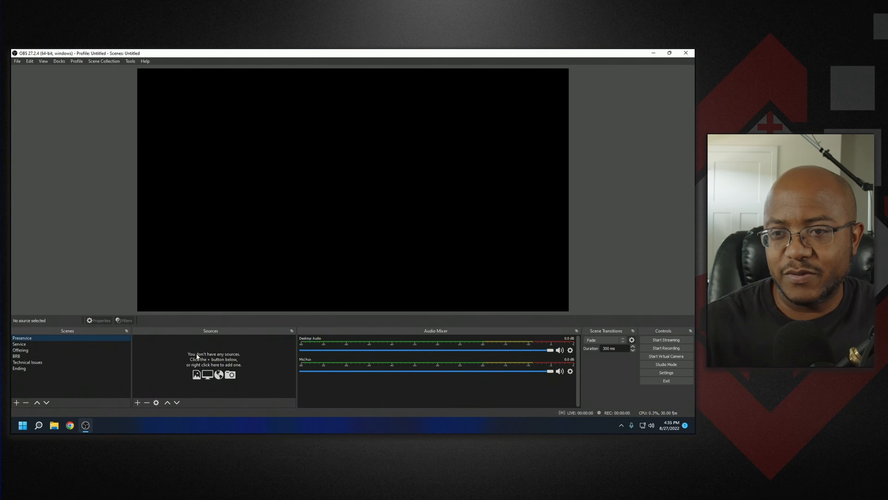
- Add a new Image source named preshow to the Preservice scene
left_click(141, 401)
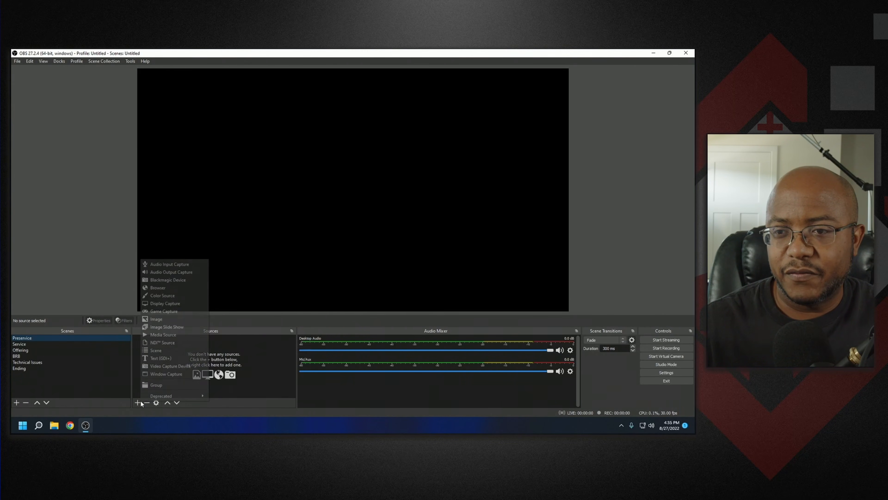
left_click(170, 322)
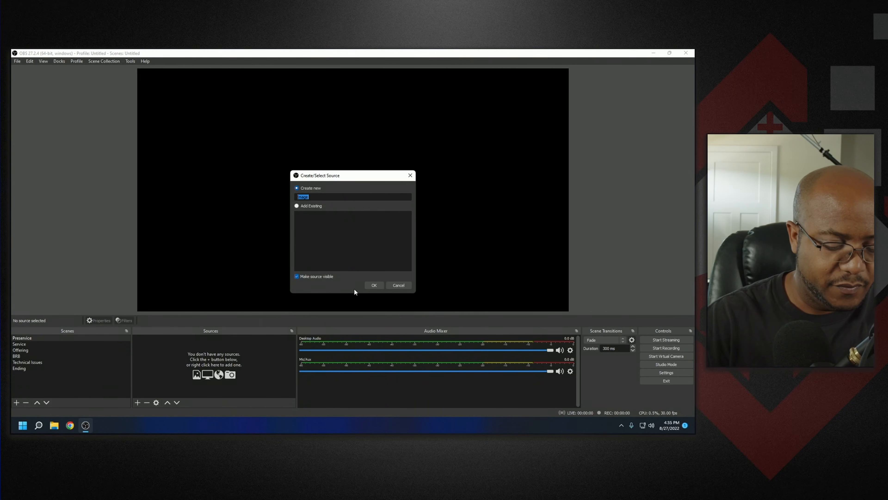
type("preshow")
key("Return")
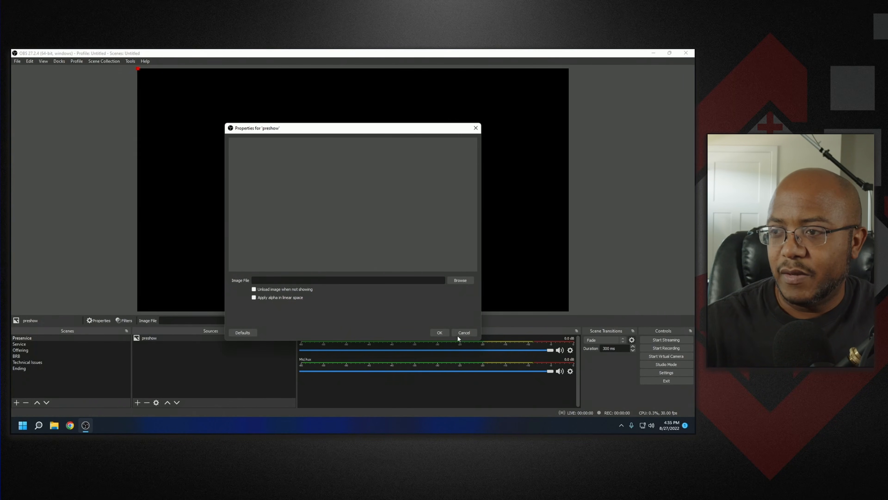
left_click(440, 332)
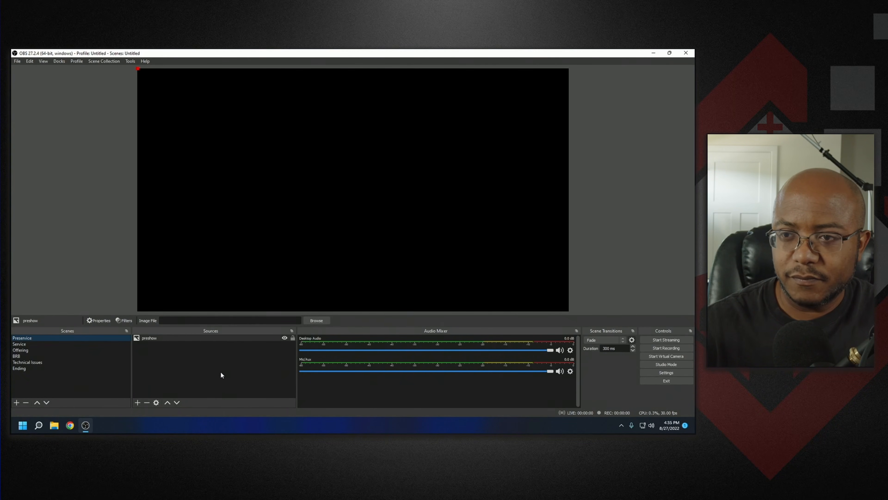
- Search the web for cmg create and browse the CMG Free Still Graphics page
left_click(70, 425)
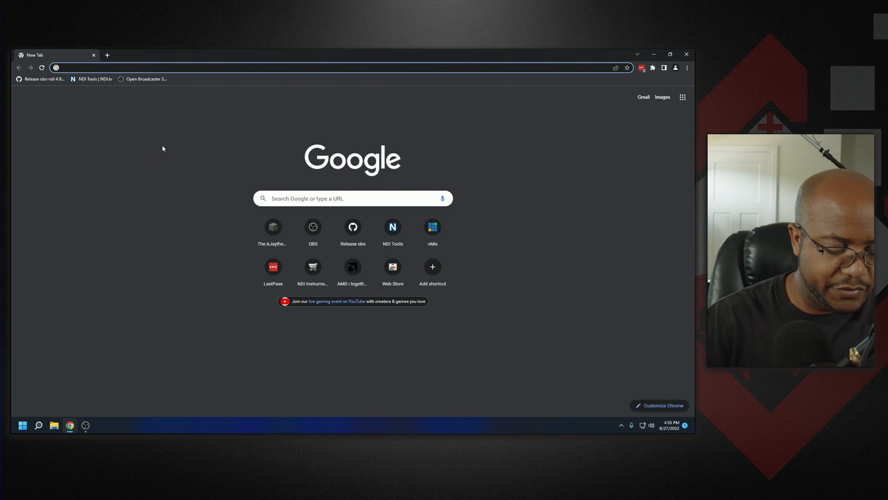
type("cmg create")
key("Return")
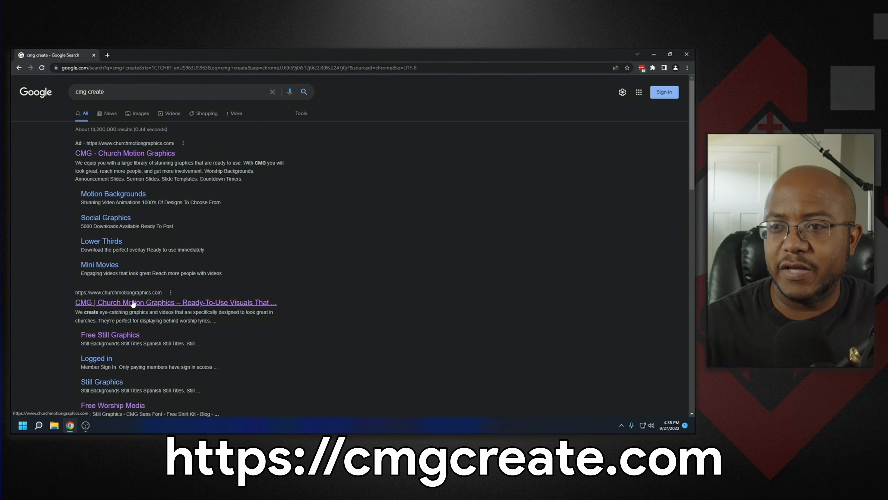
left_click(126, 335)
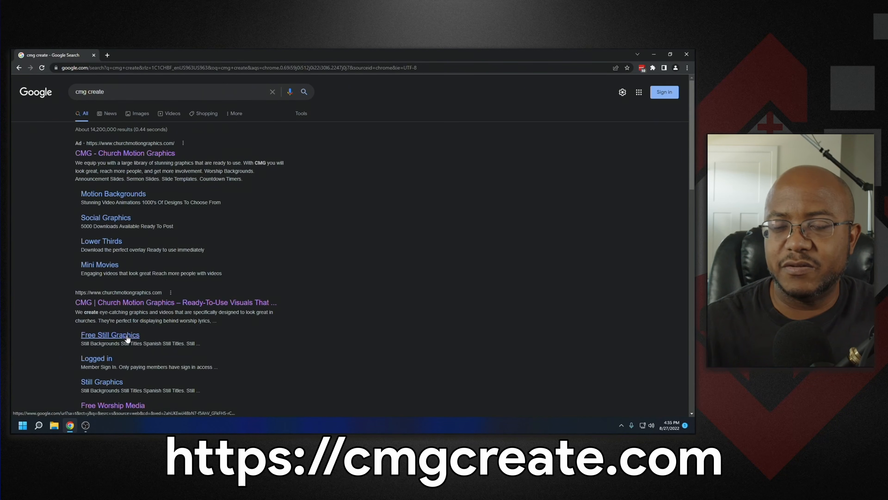
scroll(142, 277, "down", 5)
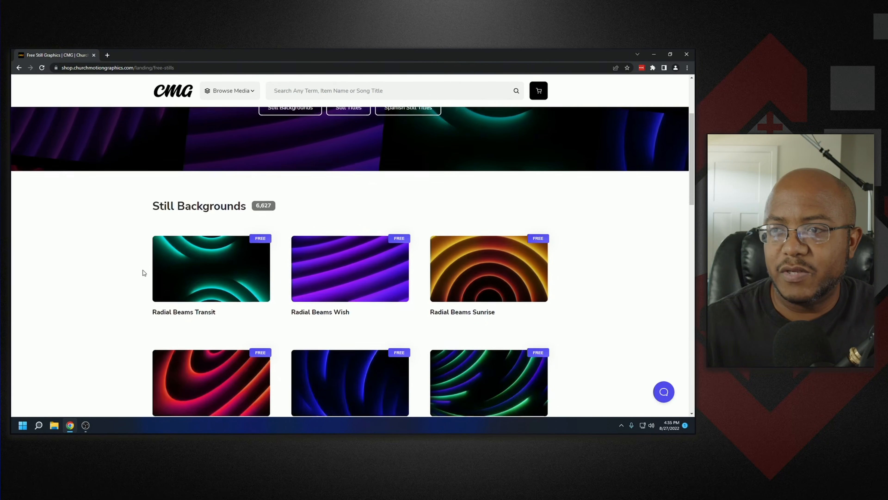
scroll(144, 267, "down", 5)
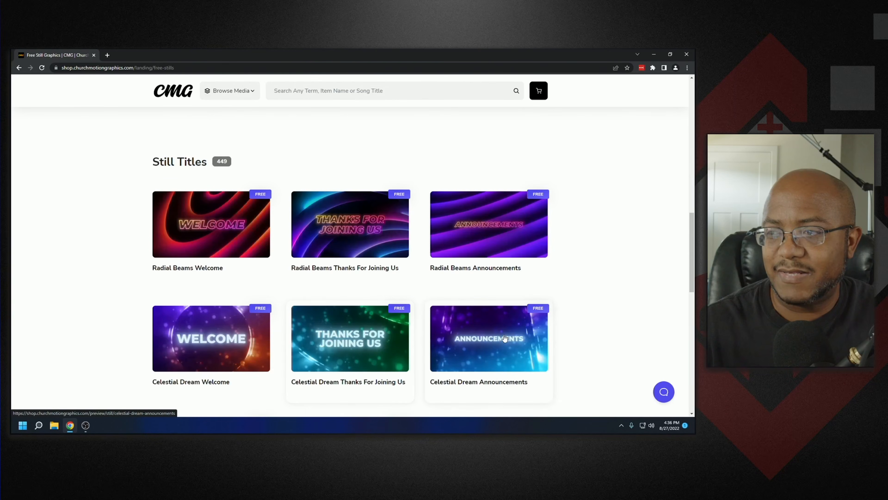
left_click(654, 55)
- Set the preshow image file to Celestial Dream Welcome - 16x9 from the Downloads folder
double_click(212, 338)
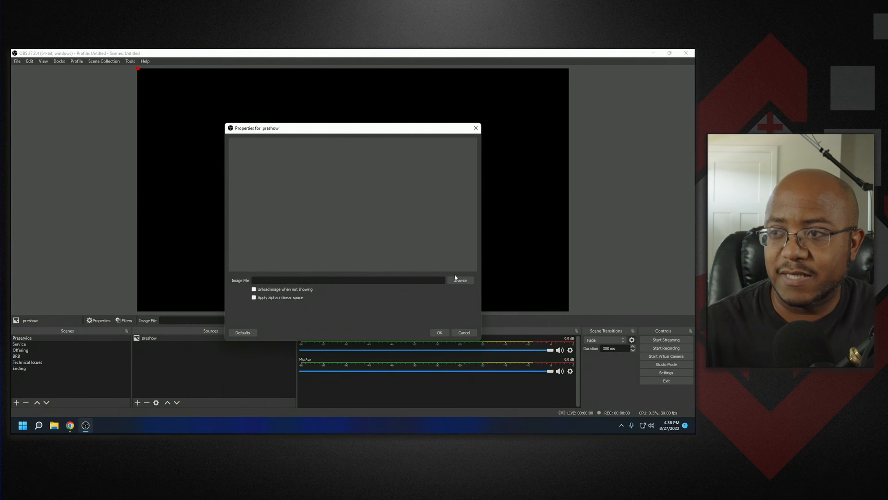
left_click(457, 279)
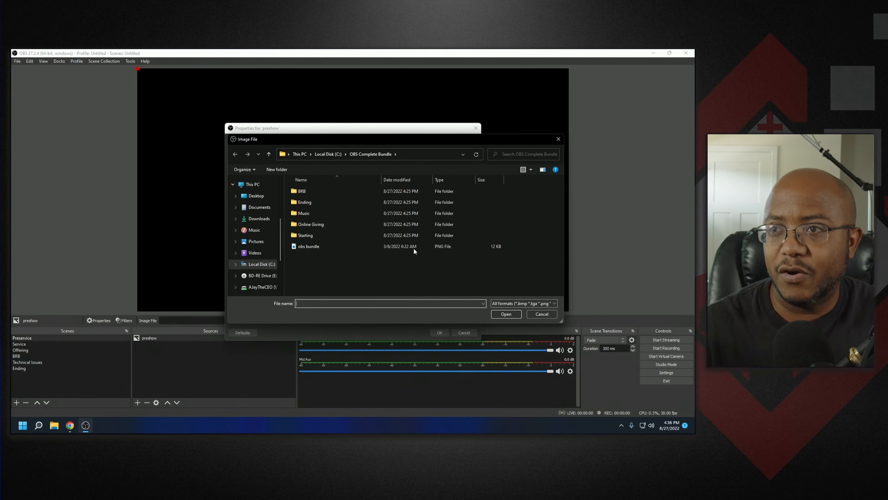
left_click(272, 218)
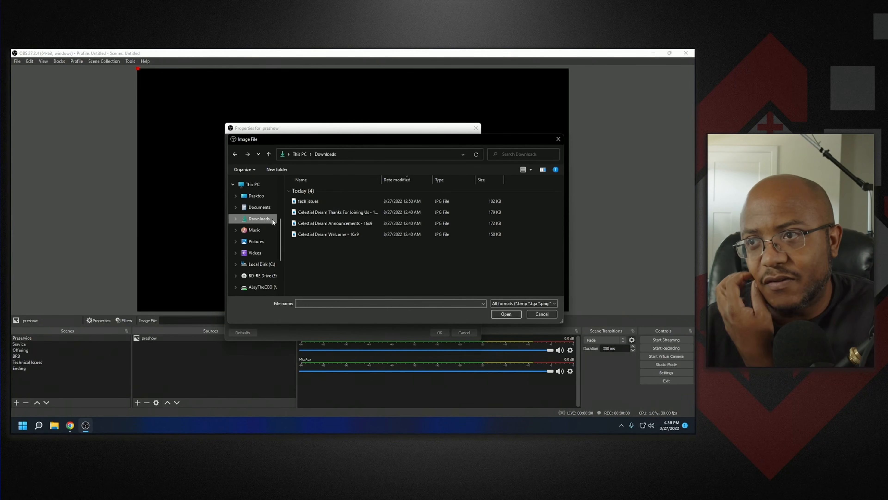
double_click(363, 235)
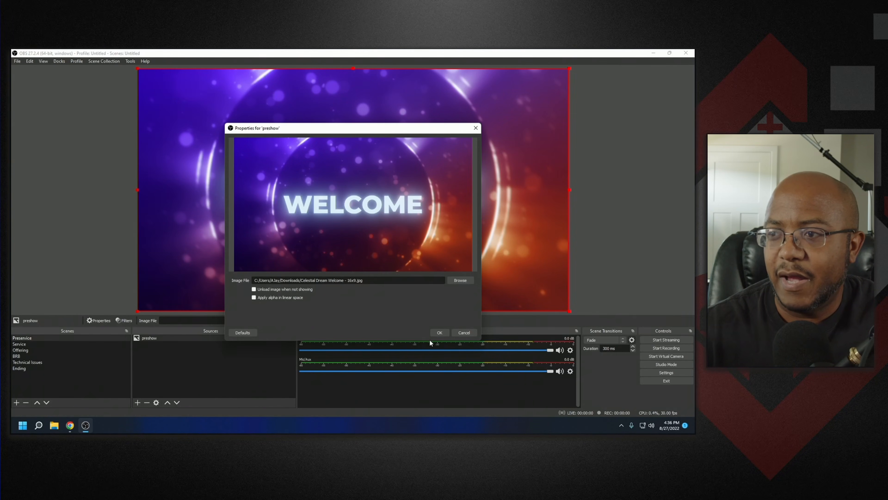
left_click(439, 332)
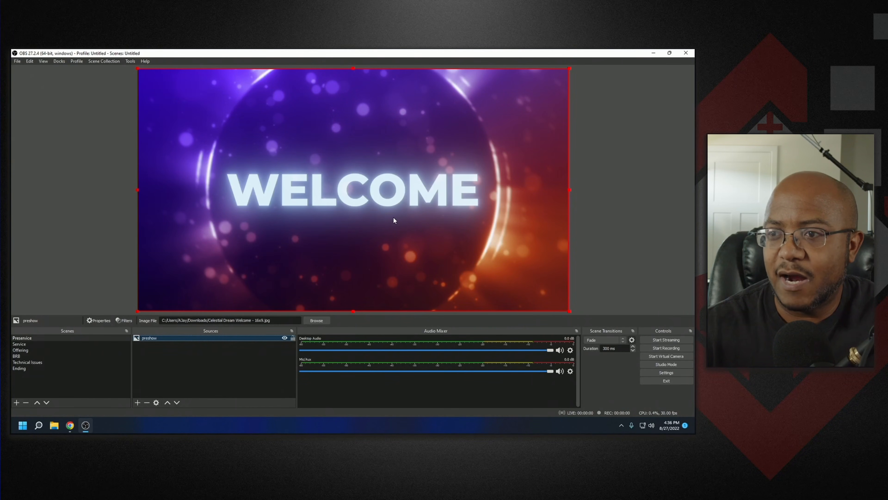
left_click(294, 343)
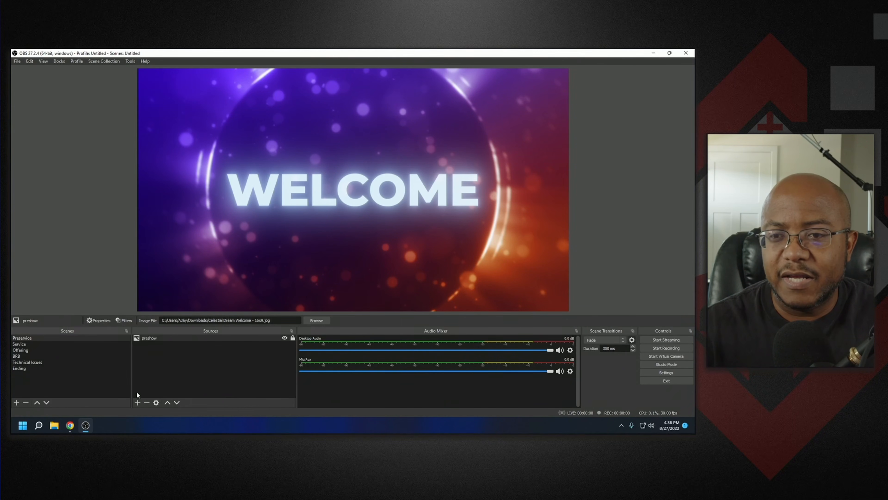
- Add a new Text (GDI+) source named churchname to the Preservice scene
left_click(138, 402)
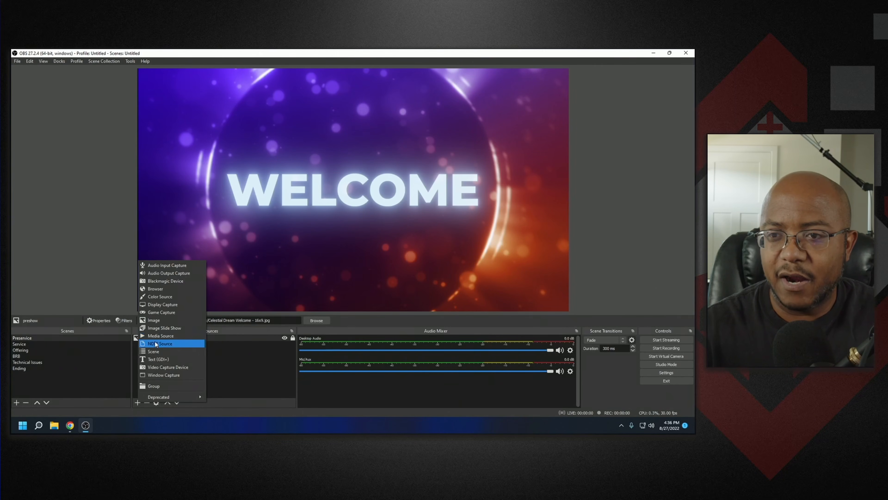
left_click(155, 359)
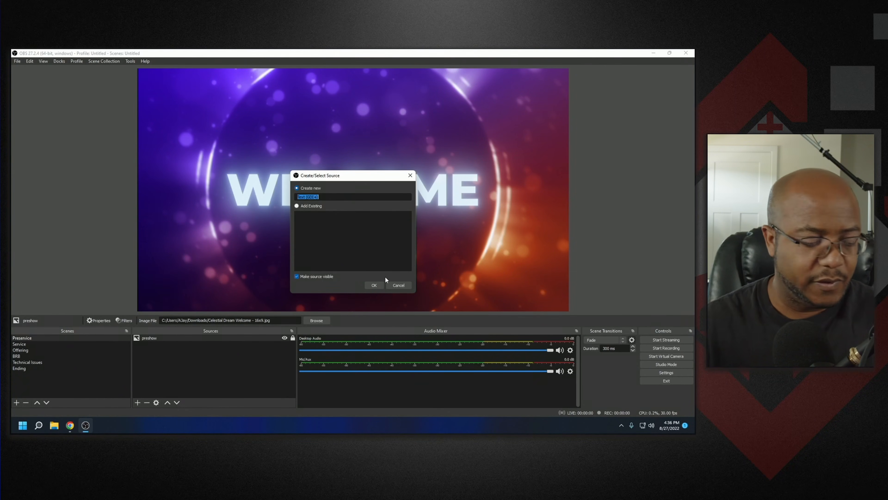
type("churchnam")
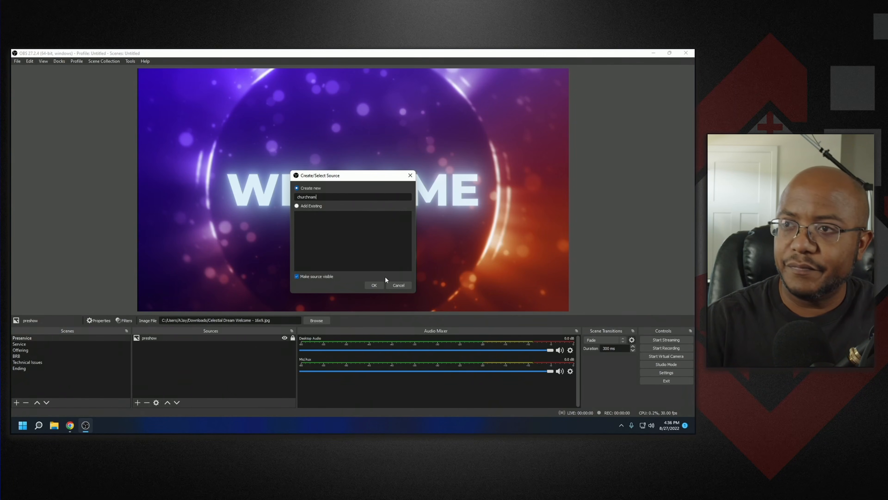
type("e")
key("Return")
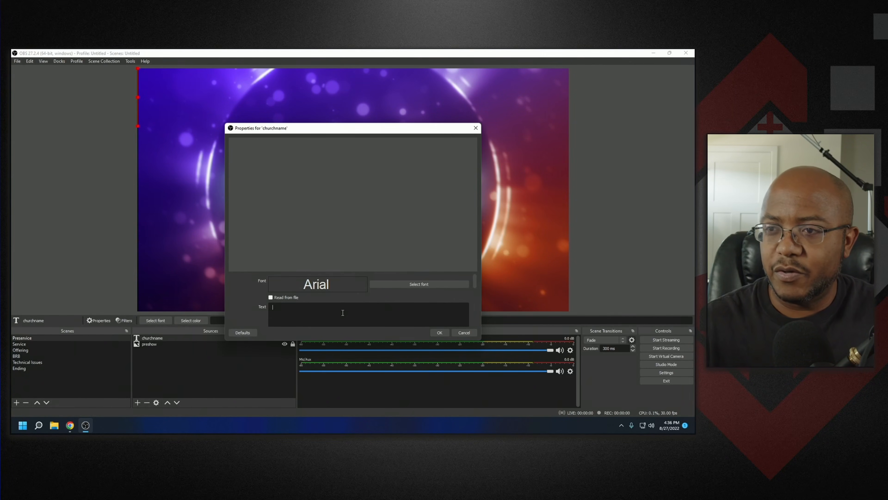
- Set the churchname text to Prototype Church and confirm the properties
type("Prot")
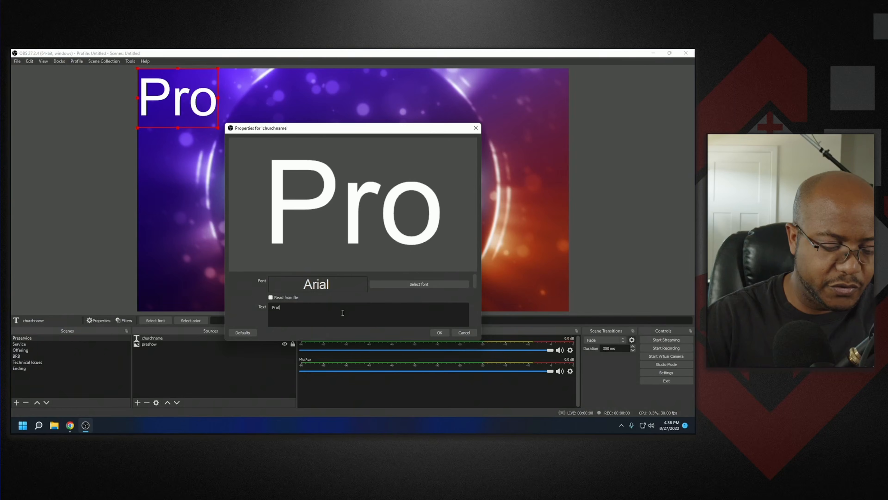
type("otype Churc")
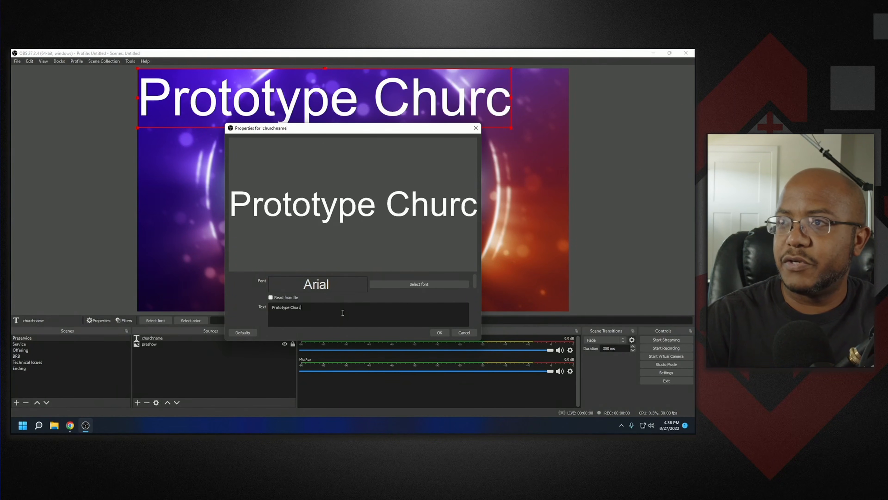
type("hj")
key("BackSpace")
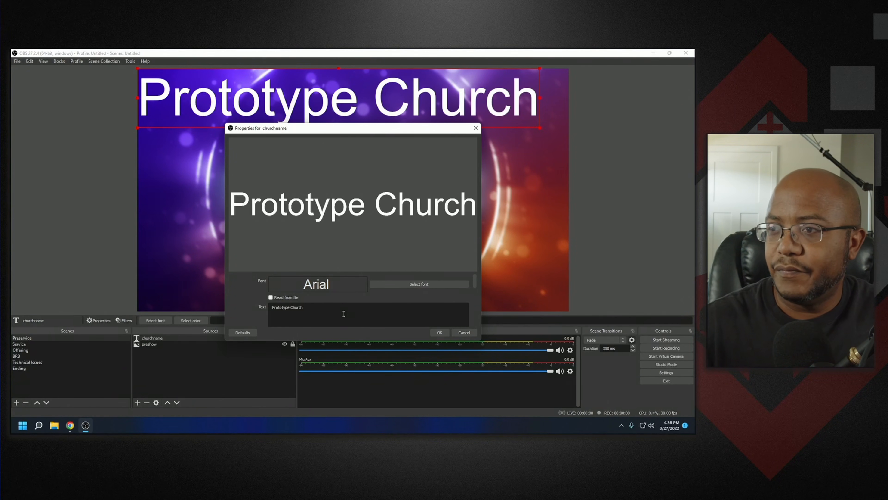
left_click(438, 332)
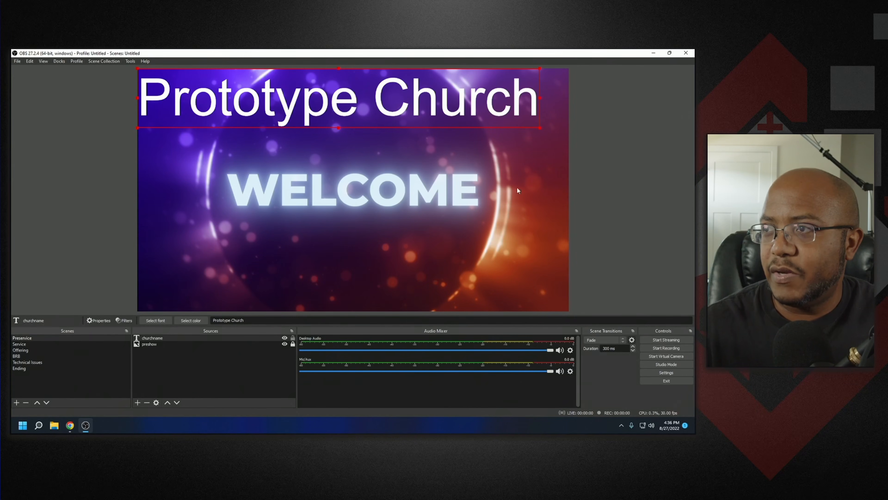
- Move and shrink the church name text below WELCOME, then center it horizontally on the canvas
left_click_drag(477, 116, 488, 247)
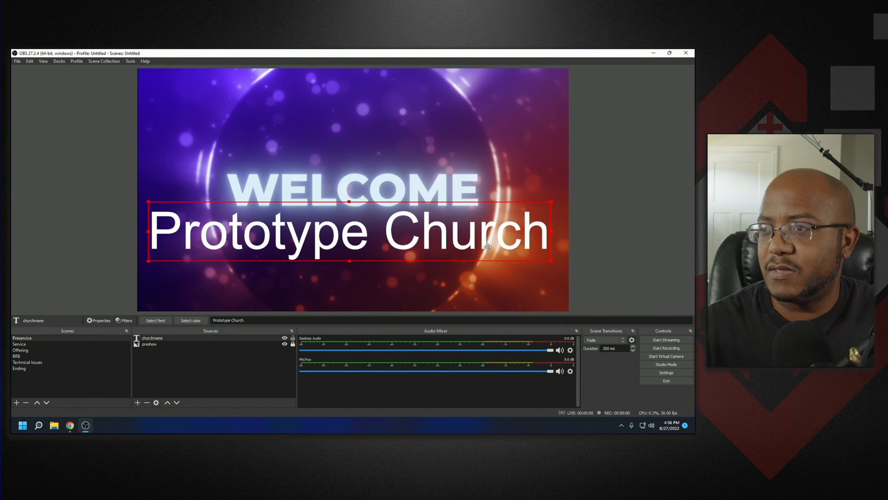
left_click_drag(550, 260, 421, 269)
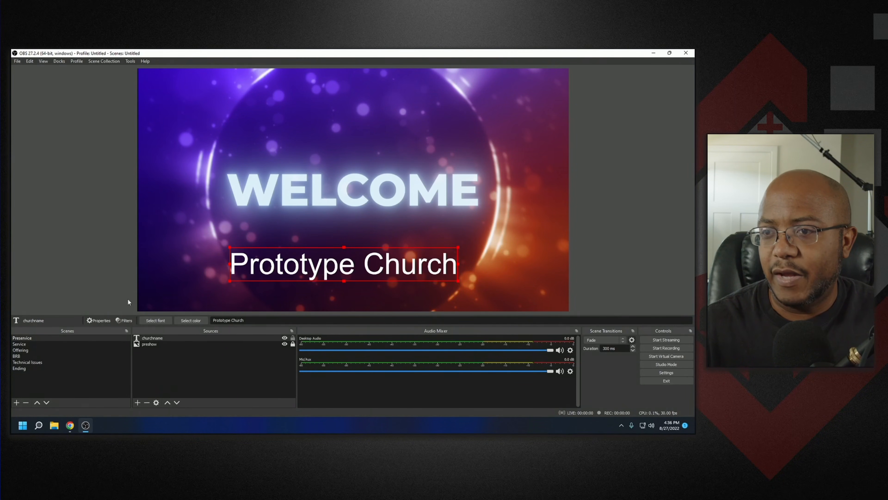
right_click(151, 339)
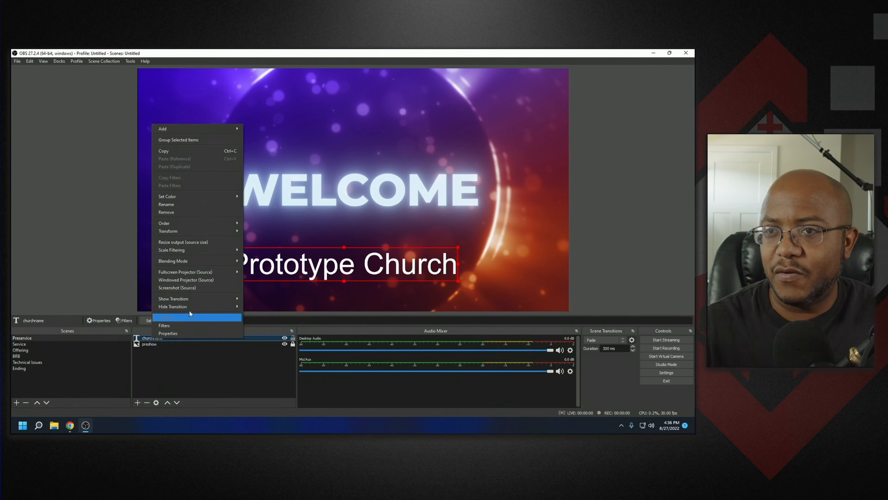
mouse_move(229, 232)
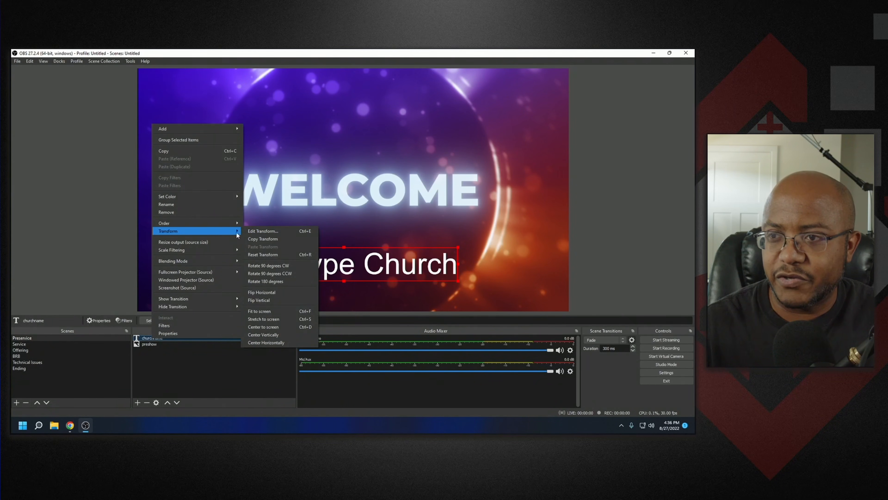
left_click(266, 341)
left_click(182, 272)
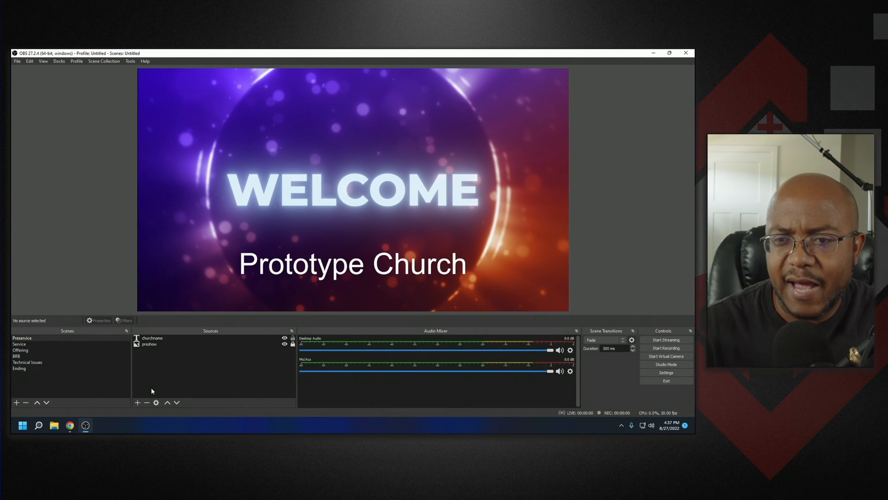
- Switch to the browser and open audiojungle.net
left_click(137, 402)
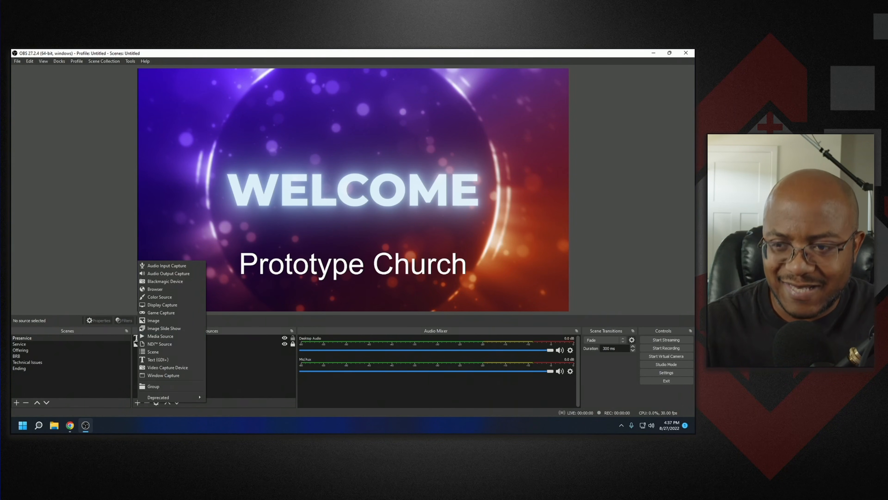
left_click(222, 425)
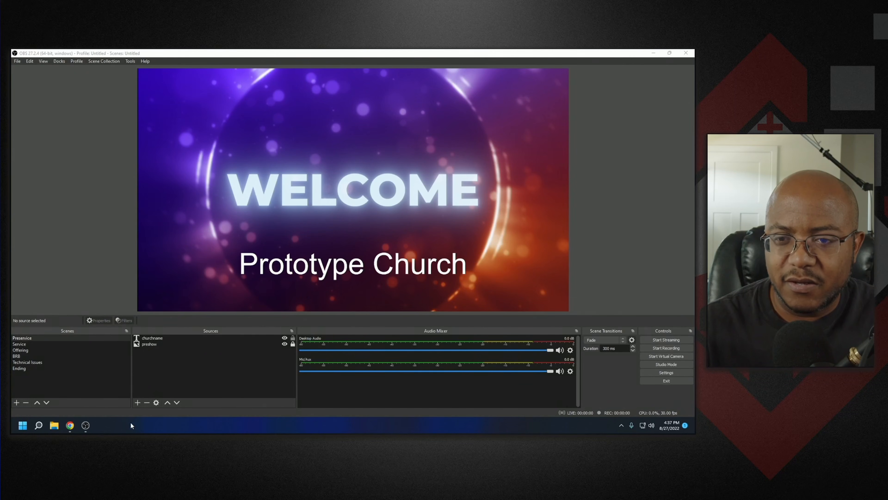
left_click(73, 426)
left_click(111, 67)
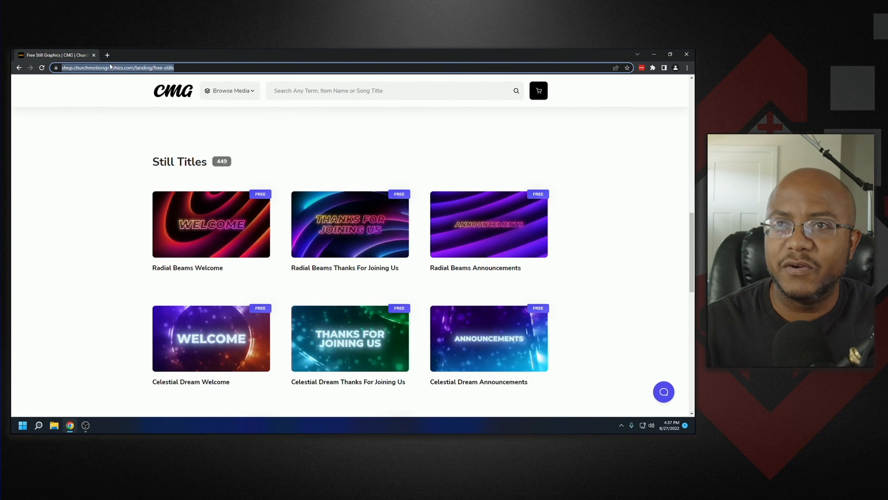
type("audio")
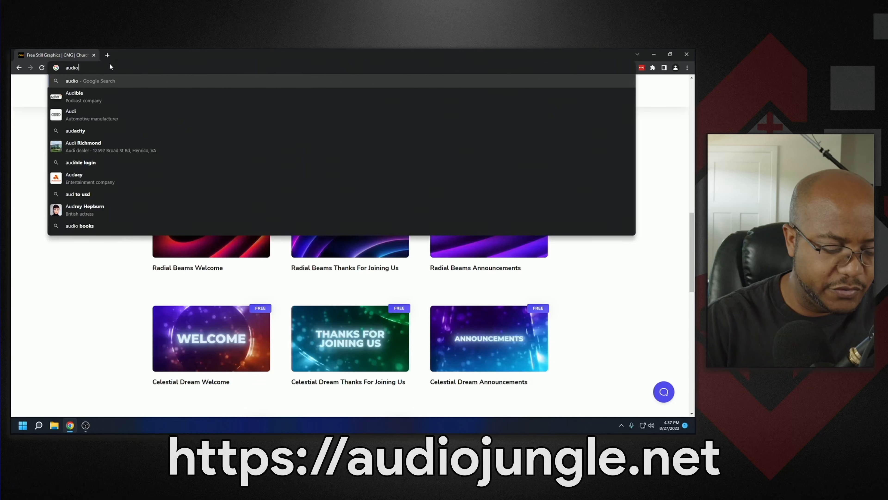
type("jungle.net")
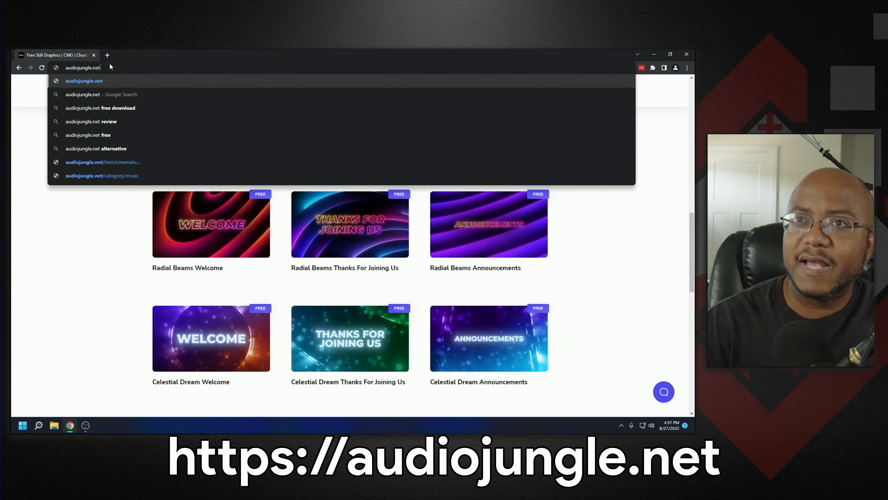
key("Return")
mouse_move(157, 123)
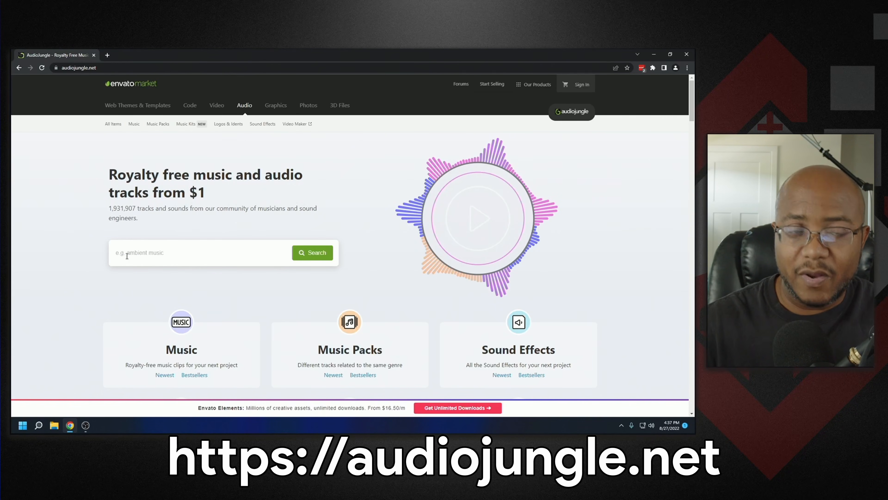
- Search the web for Scott Holmes Music and open the scottholmesmusic.com website
left_click(101, 68)
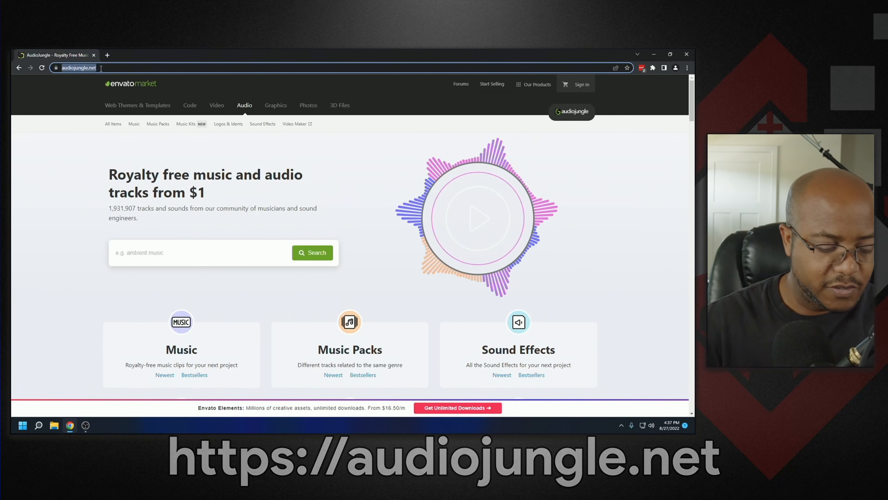
type("scotth")
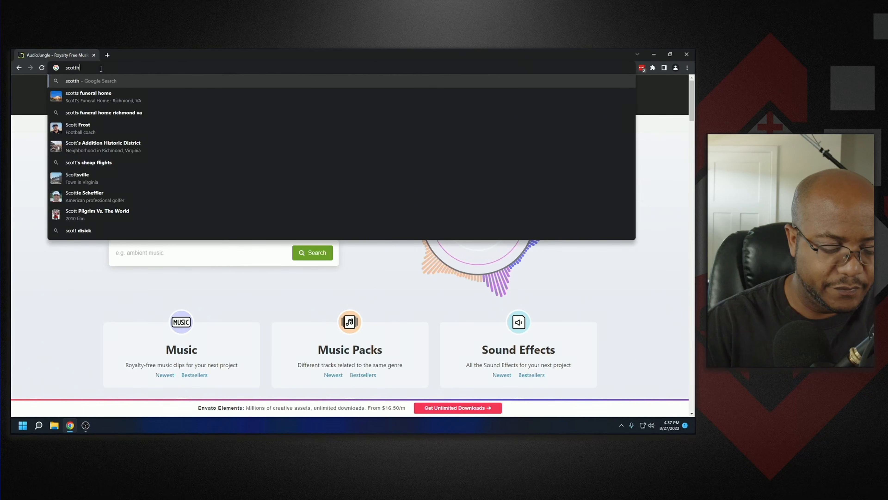
type("olmes")
key("Return")
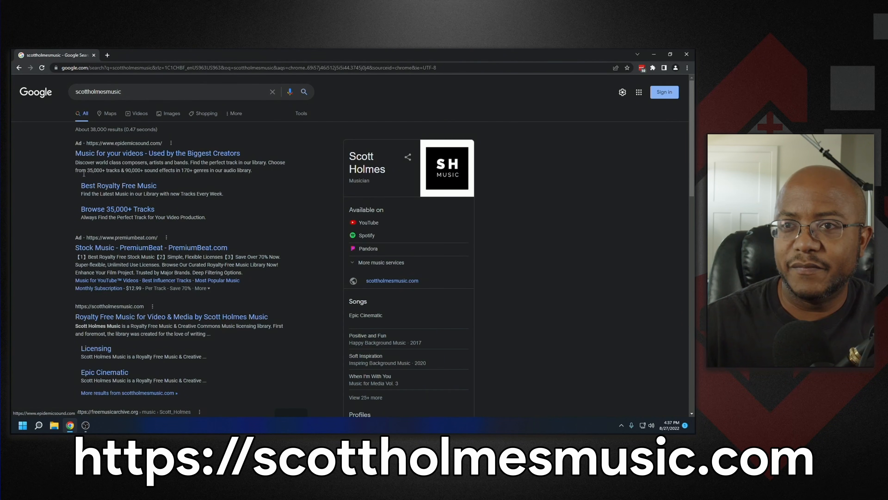
left_click(111, 317)
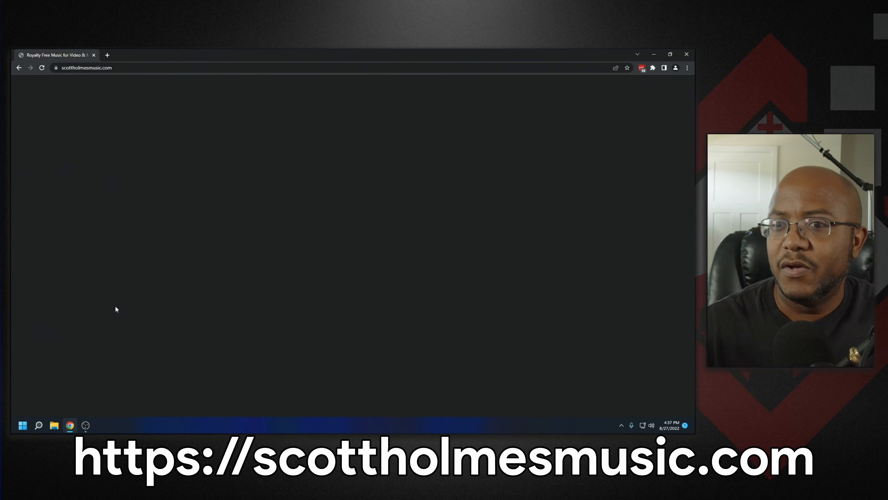
- Open the Pricing/License page and review the licensing options
left_click(111, 68)
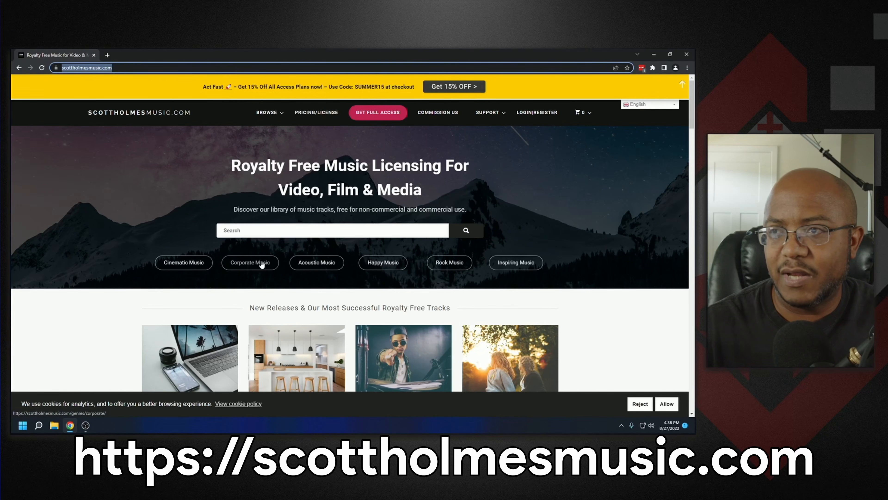
left_click(321, 115)
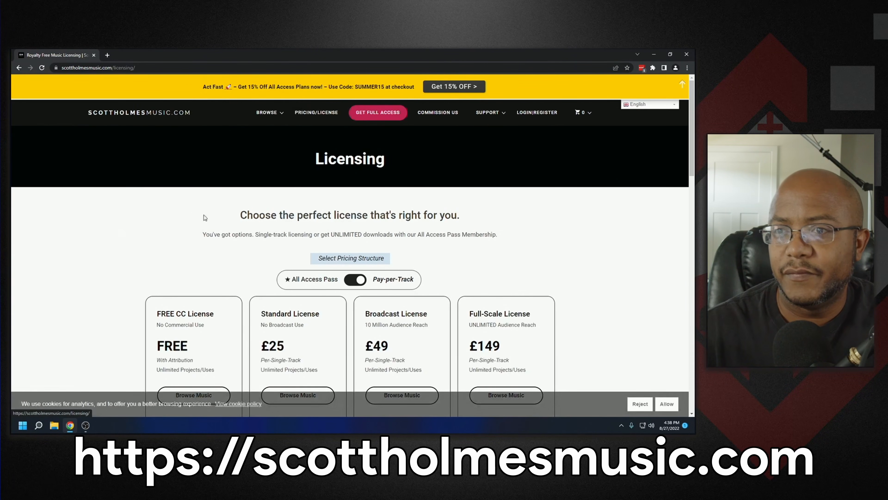
scroll(197, 224, "down", 1)
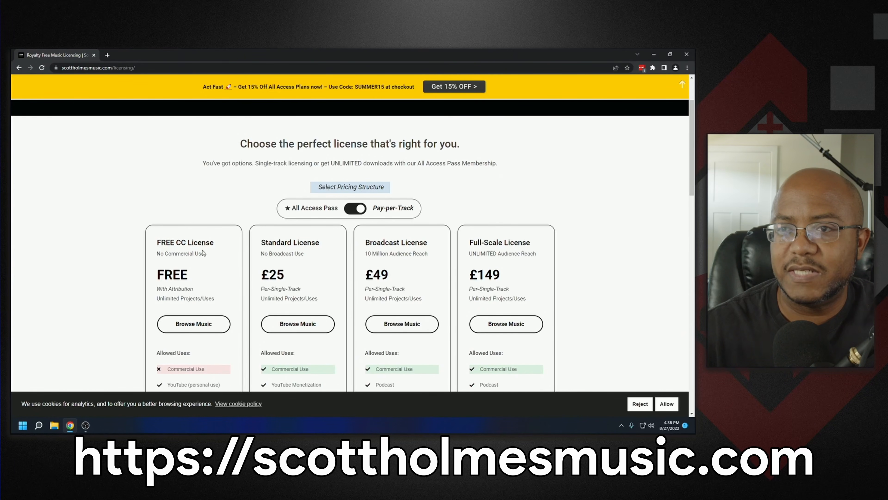
scroll(200, 240, "down", 4)
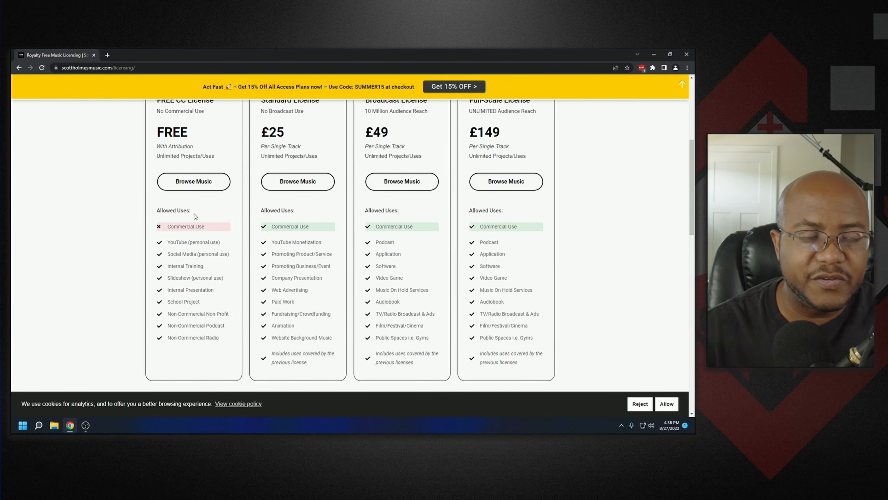
- Browse the royalty-free music library, then minimize the browser
left_click(195, 183)
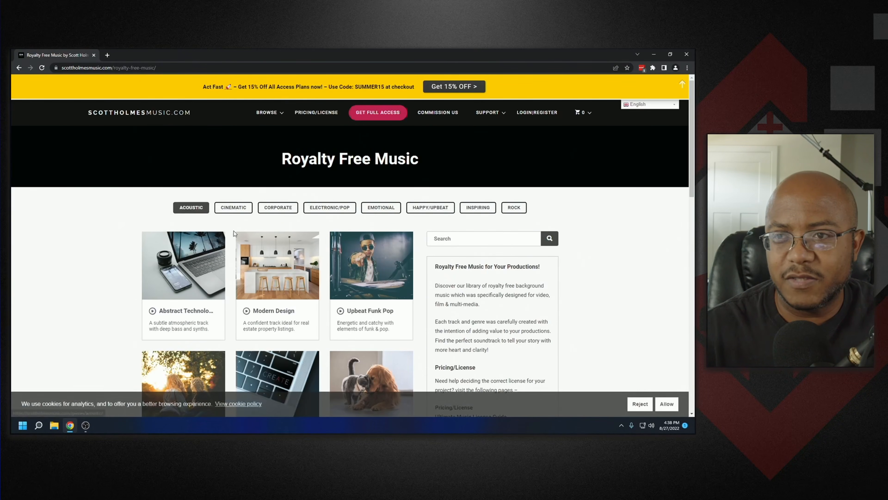
scroll(349, 251, "down", 4)
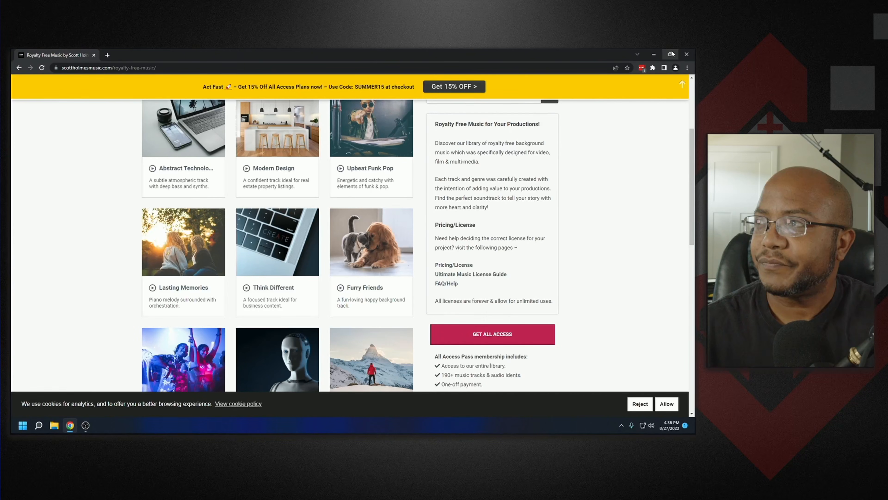
left_click(656, 55)
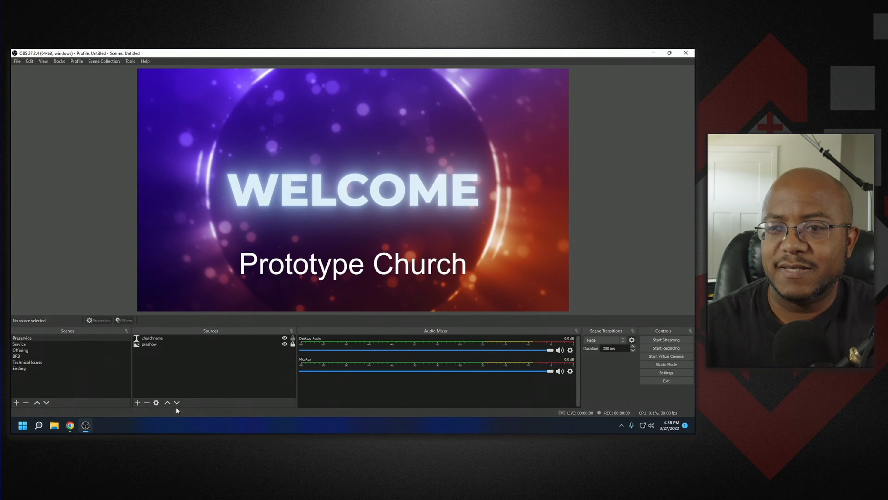
- Add a new Media Source named bg music to the Preservice scene
left_click(138, 402)
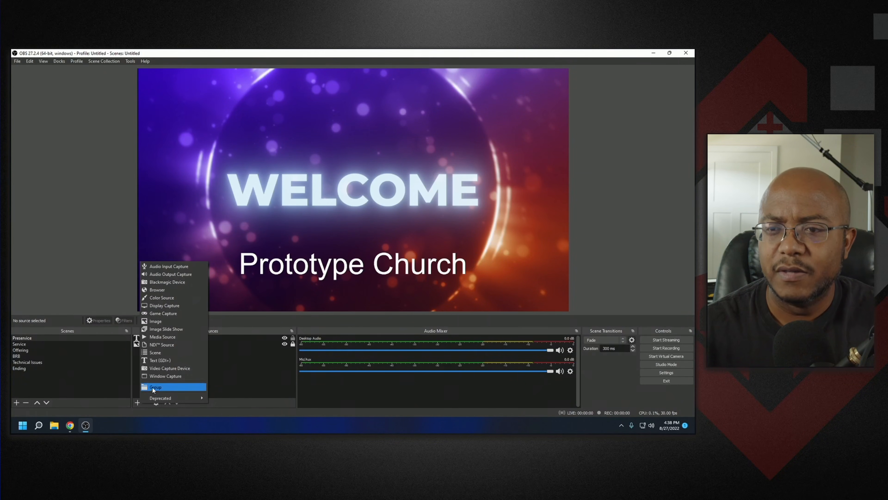
left_click(162, 337)
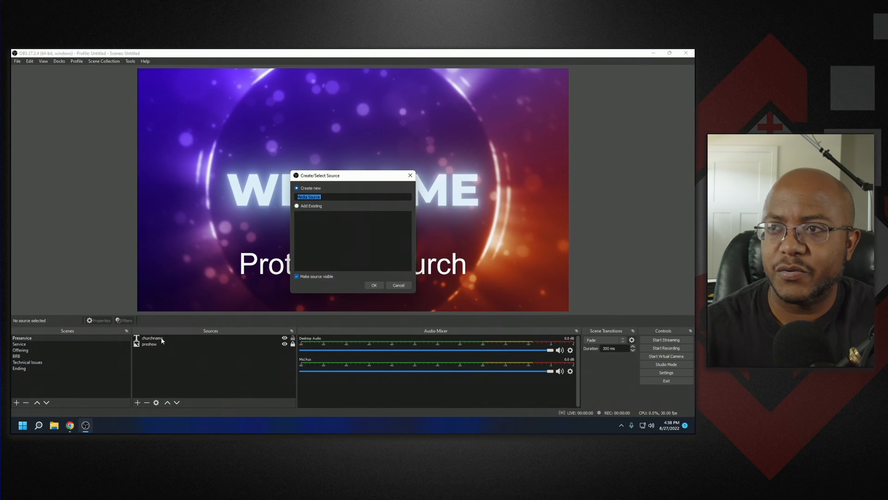
type("bg music")
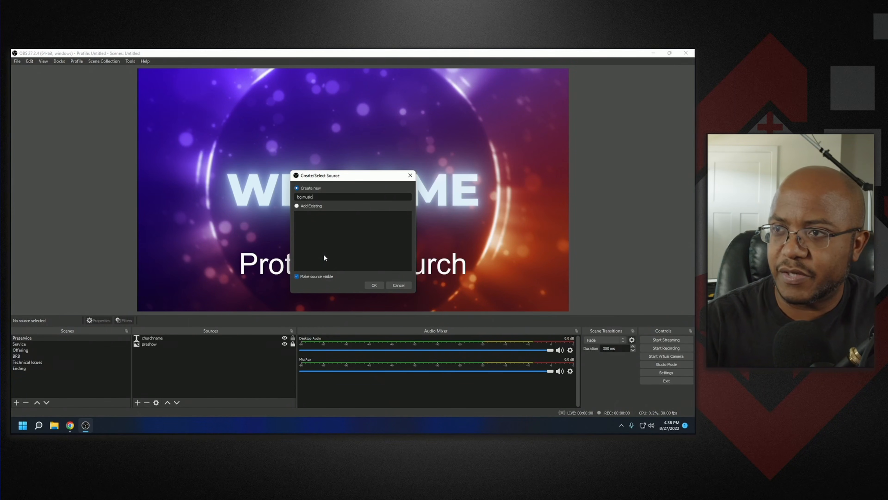
key("Return")
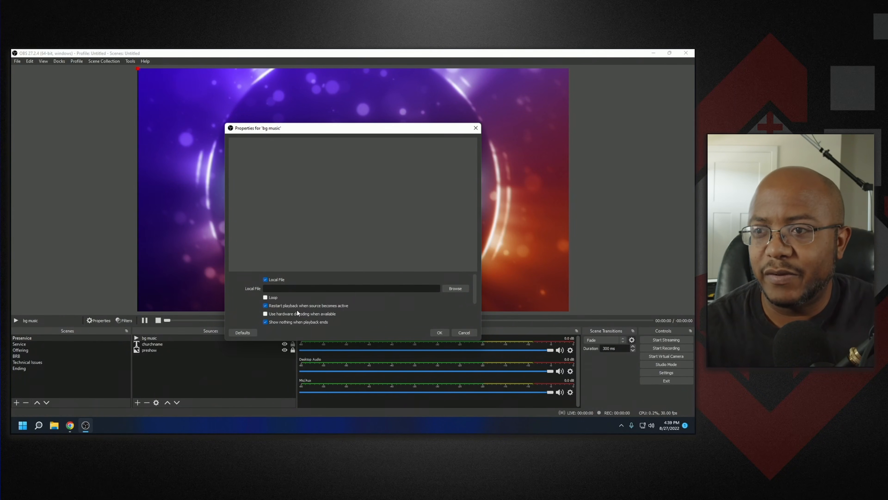
- Enable looping and set the local file to Corporate Music.mp3 from the OBS Complete Bundle Music folder
left_click(270, 298)
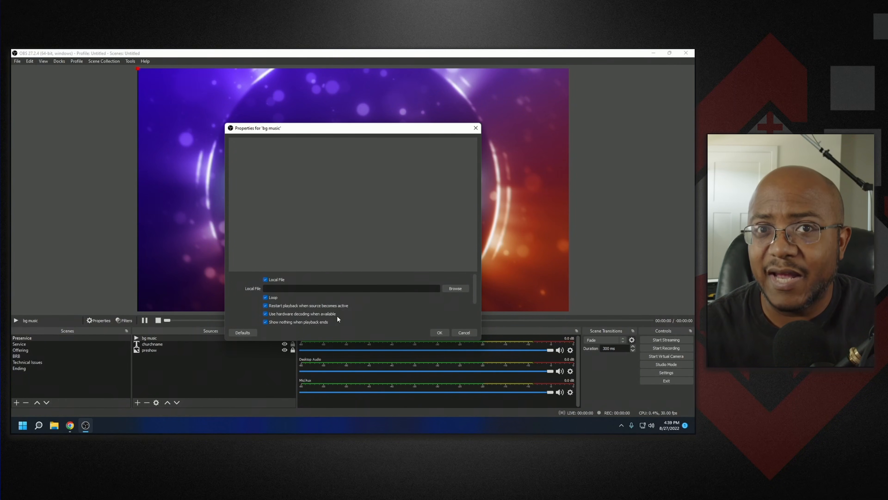
left_click(449, 289)
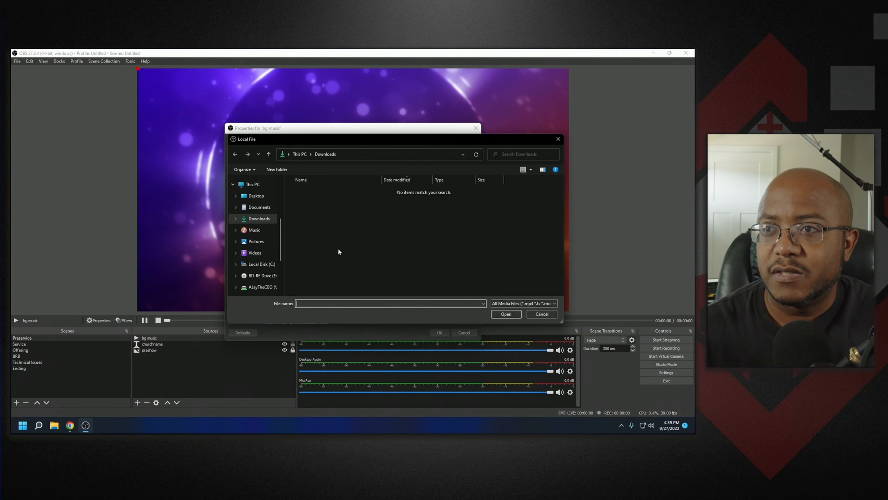
left_click(261, 264)
double_click(312, 213)
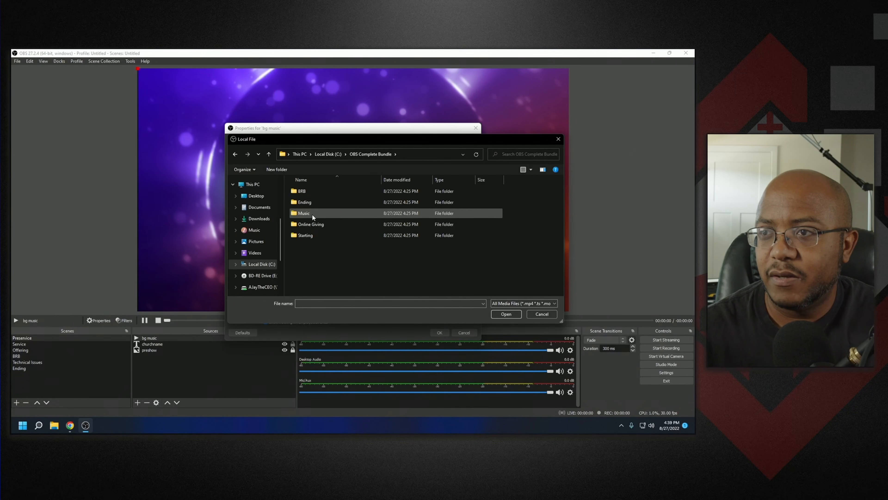
double_click(311, 214)
double_click(312, 191)
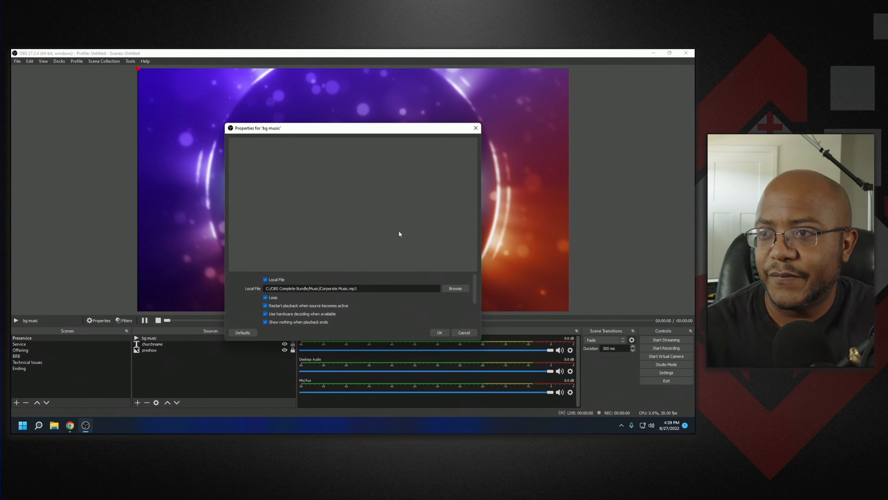
left_click(439, 335)
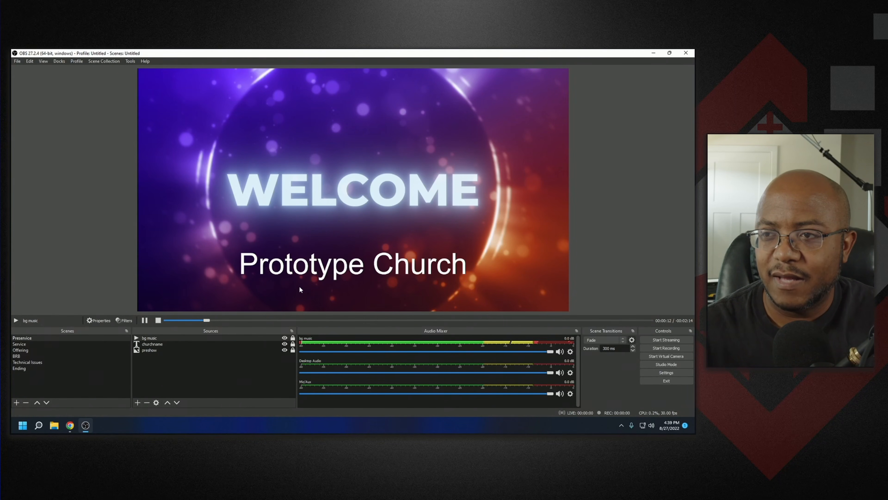
- Open the settings and review the General and Audio pages without saving changes
left_click(294, 303)
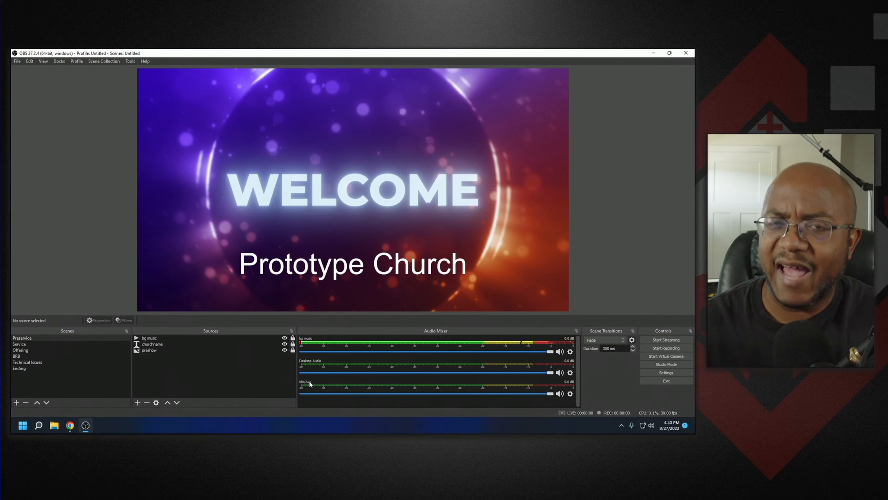
left_click(647, 372)
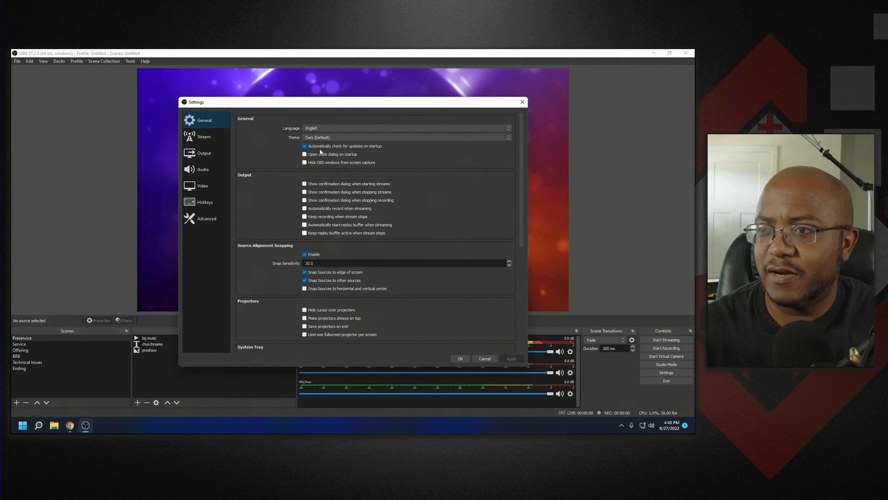
scroll(424, 279, "down", 3)
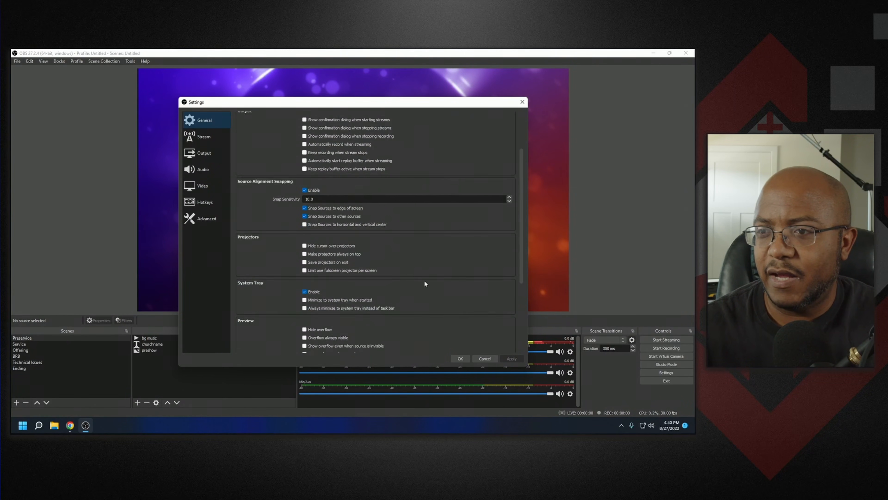
scroll(424, 278, "down", 3)
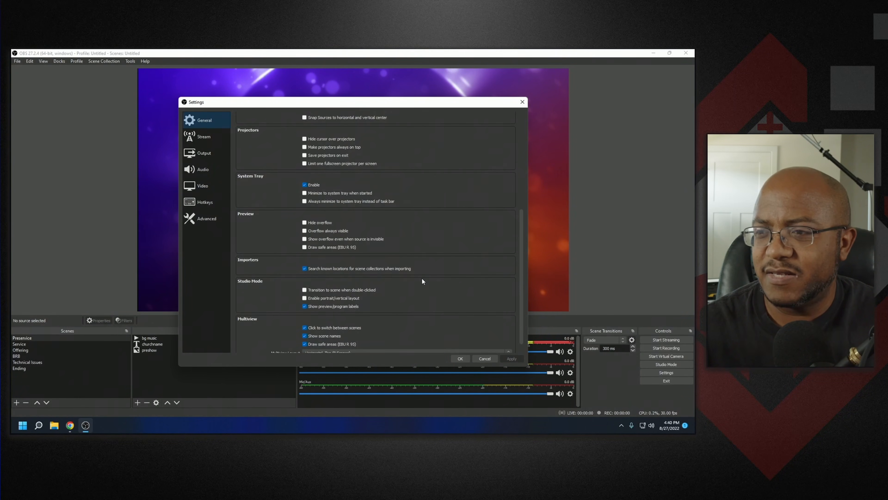
scroll(421, 278, "up", 3)
scroll(421, 279, "up", 3)
scroll(421, 278, "up", 1)
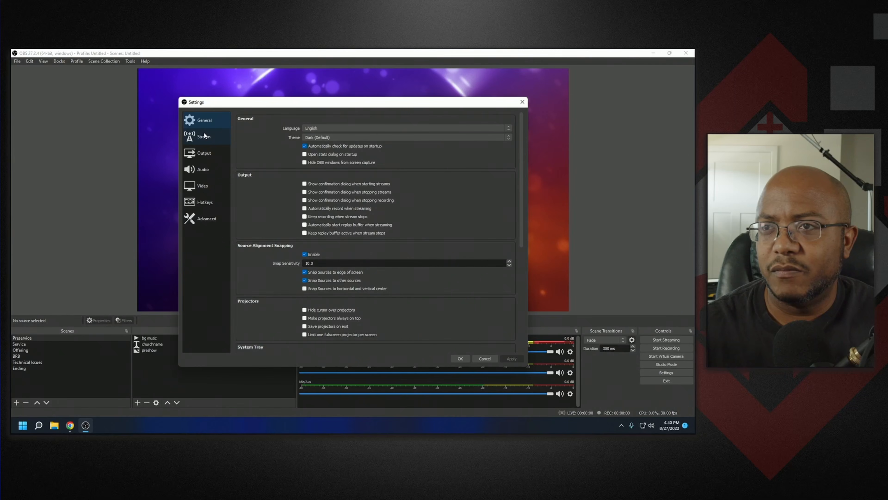
left_click(202, 169)
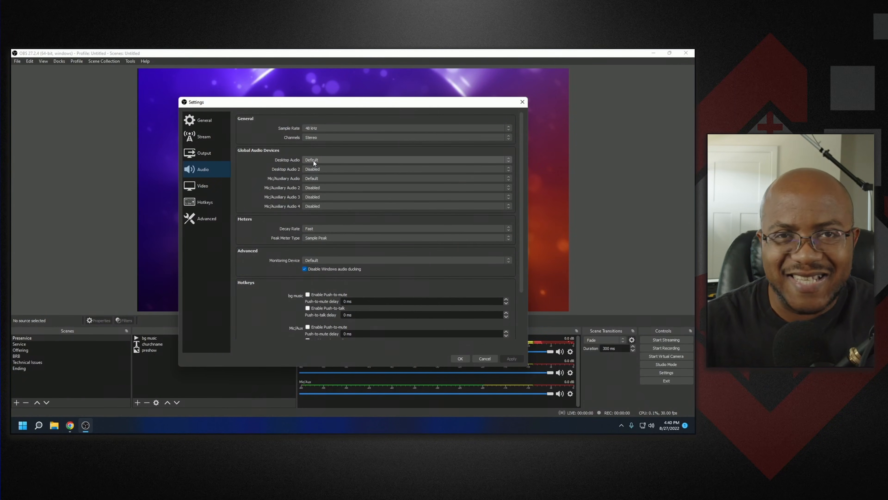
left_click(476, 357)
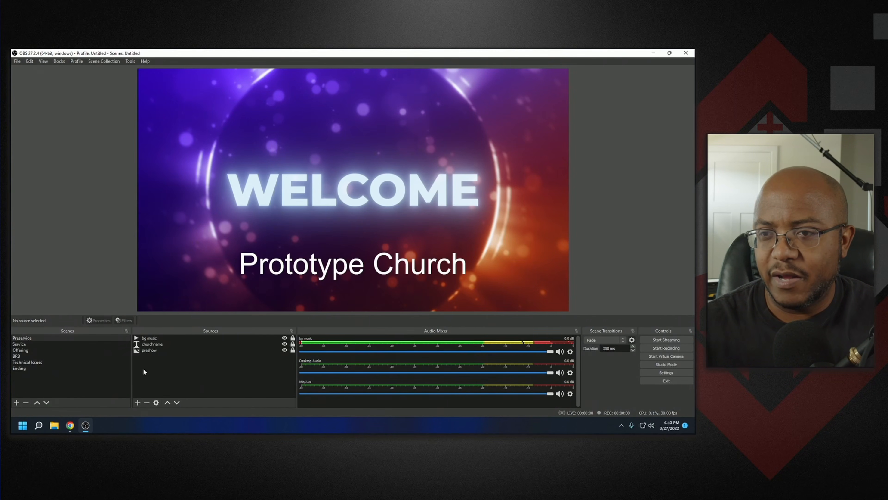
- Disable the global Desktop Audio and Mic/Auxiliary Audio devices in the audio settings and save
left_click(17, 350)
left_click(47, 362)
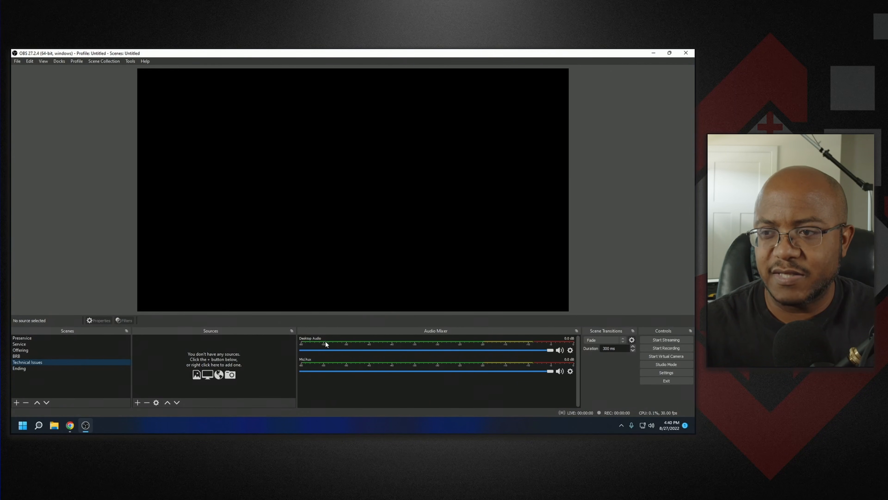
left_click(34, 371)
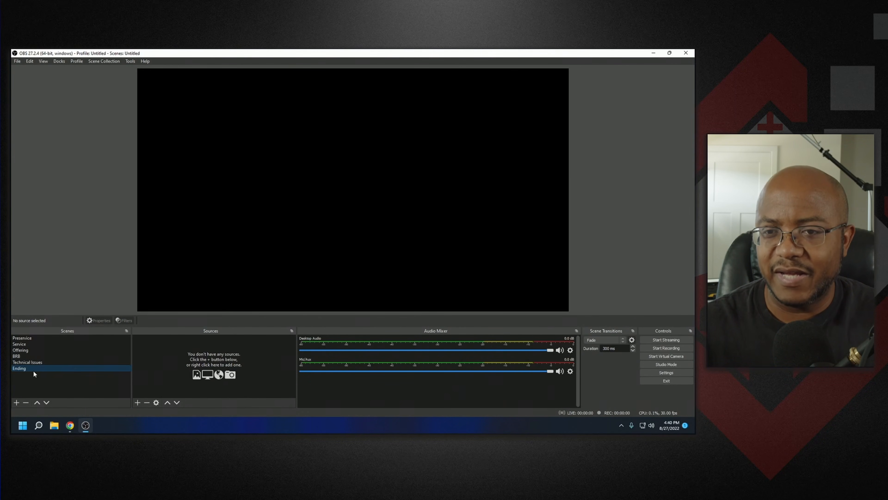
left_click(674, 372)
left_click(212, 171)
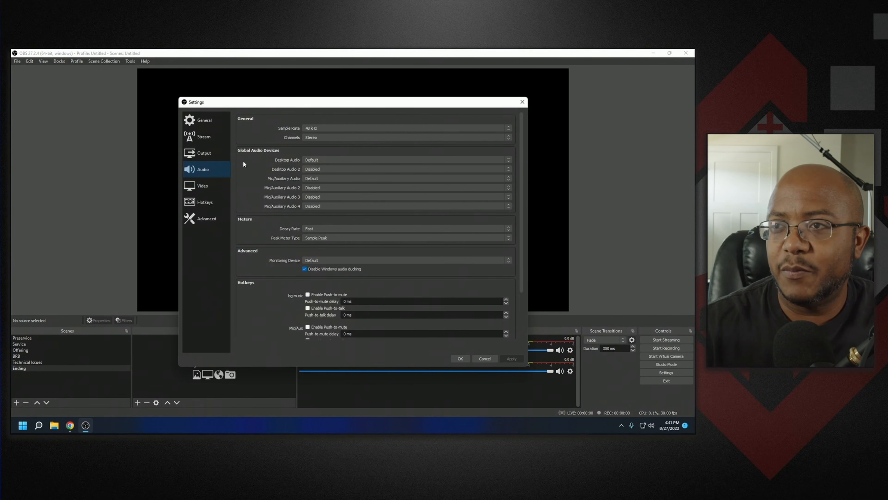
left_click(322, 159)
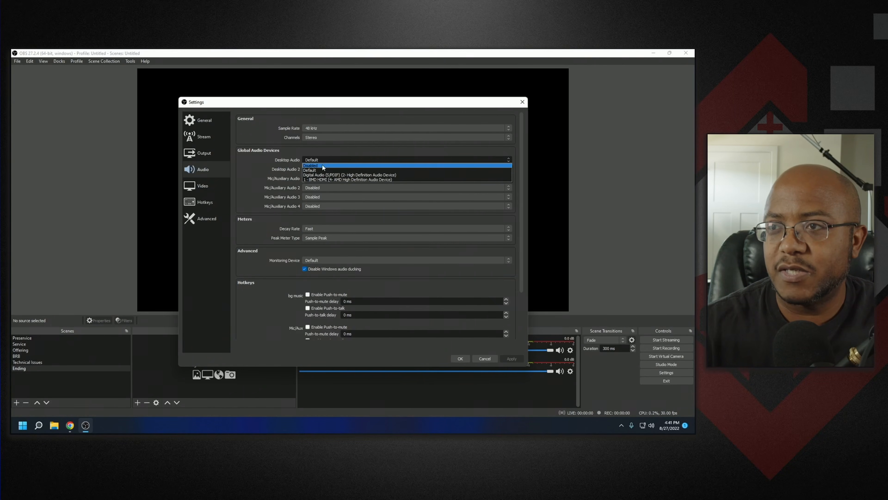
left_click(322, 165)
left_click(321, 179)
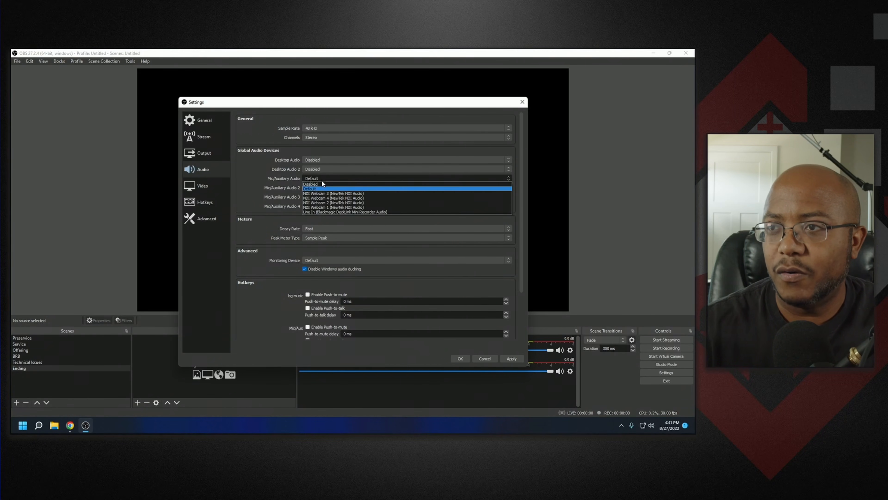
left_click(322, 183)
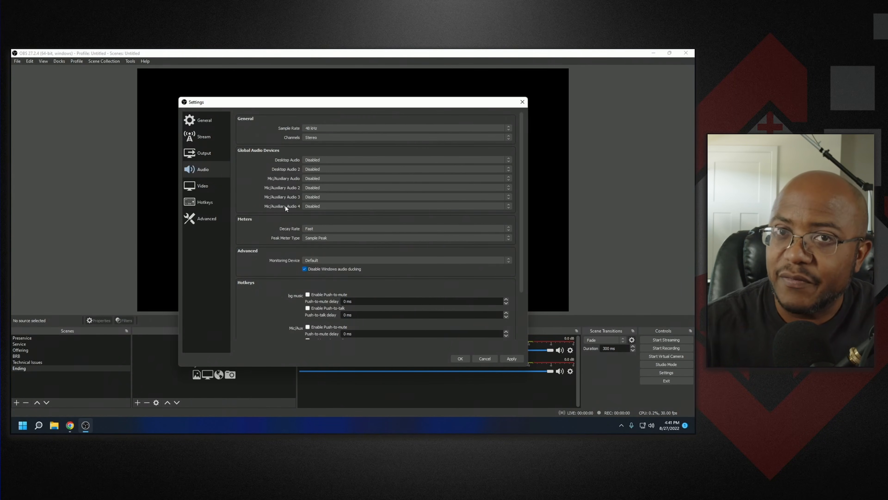
left_click(461, 358)
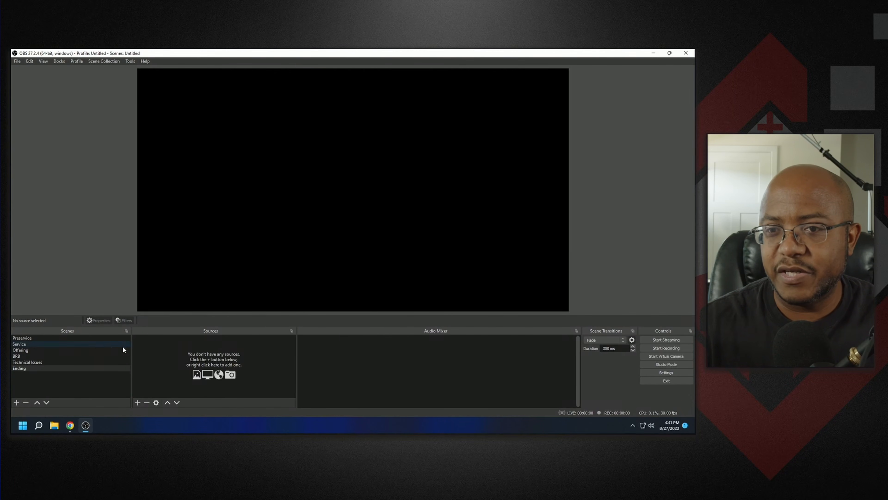
- Step through each scene's audio mixer, ending on the bg music source in Preservice
left_click(86, 362)
left_click(83, 357)
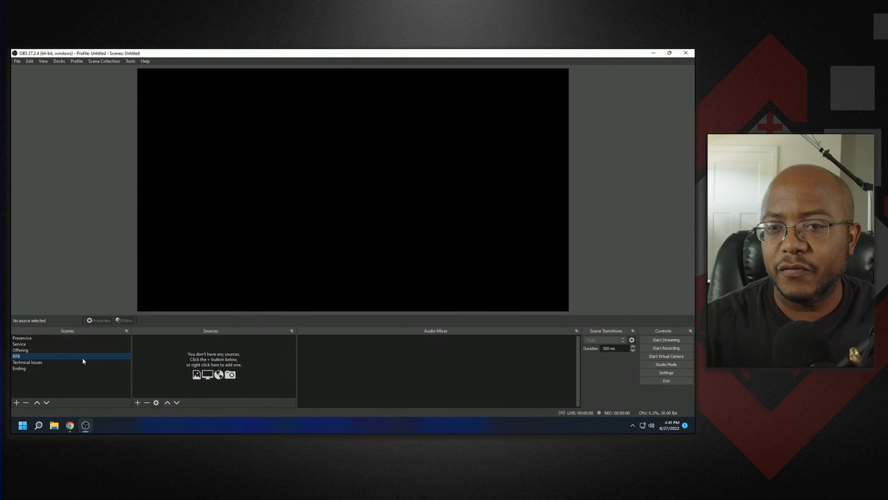
left_click(82, 350)
left_click(82, 344)
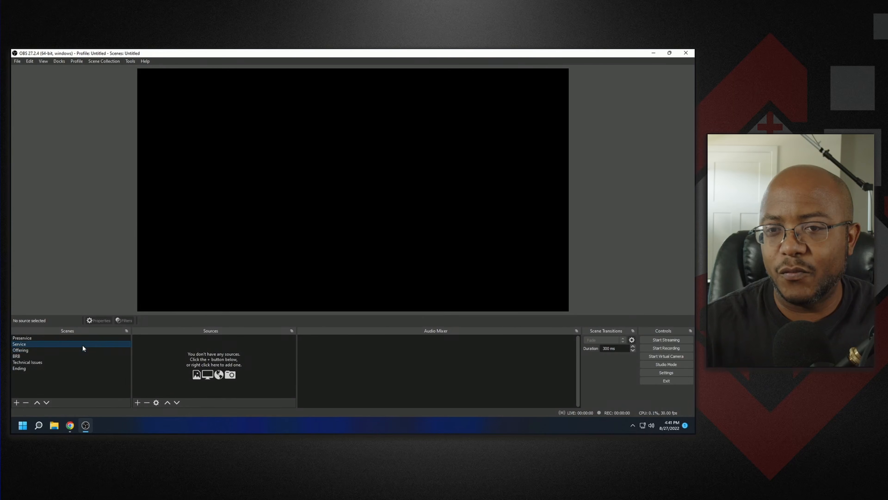
left_click(85, 338)
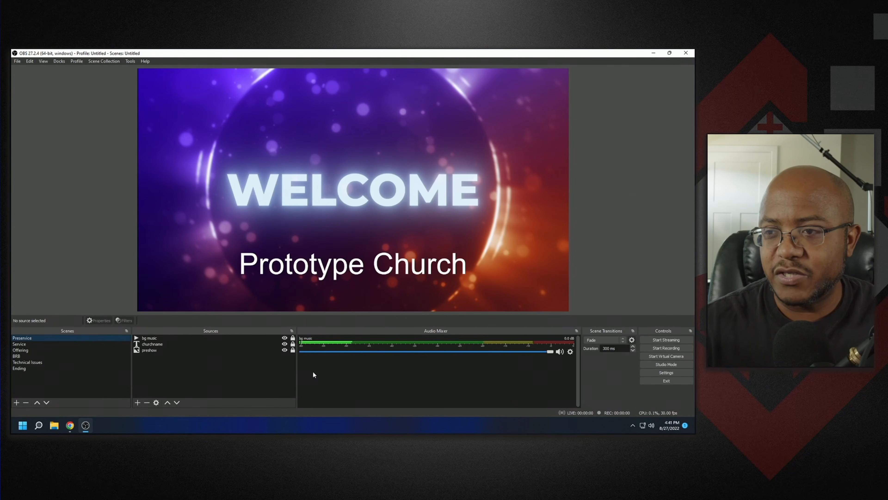
left_click(210, 338)
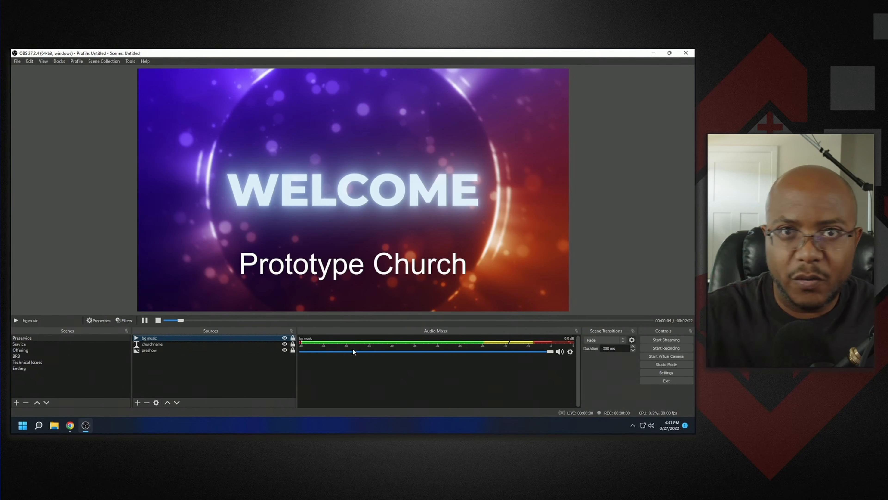
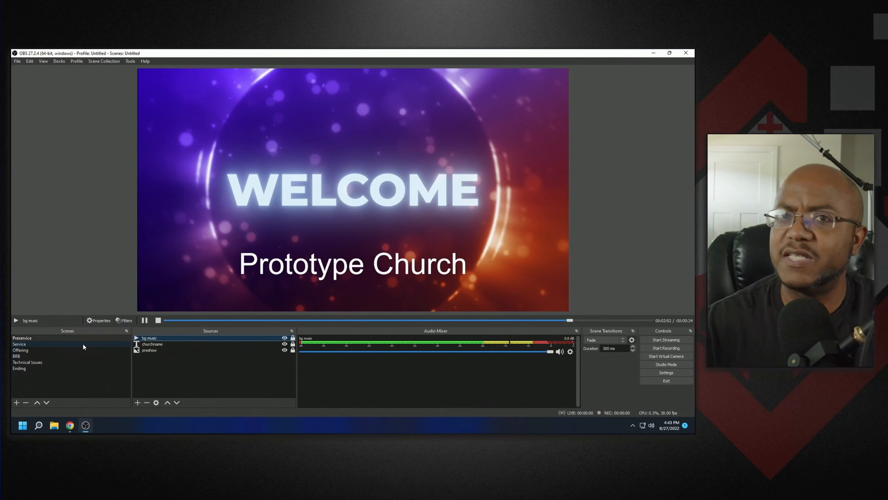
- In the Service scene, add a new Video Capture Device source and set its device to USB Video
left_click(83, 344)
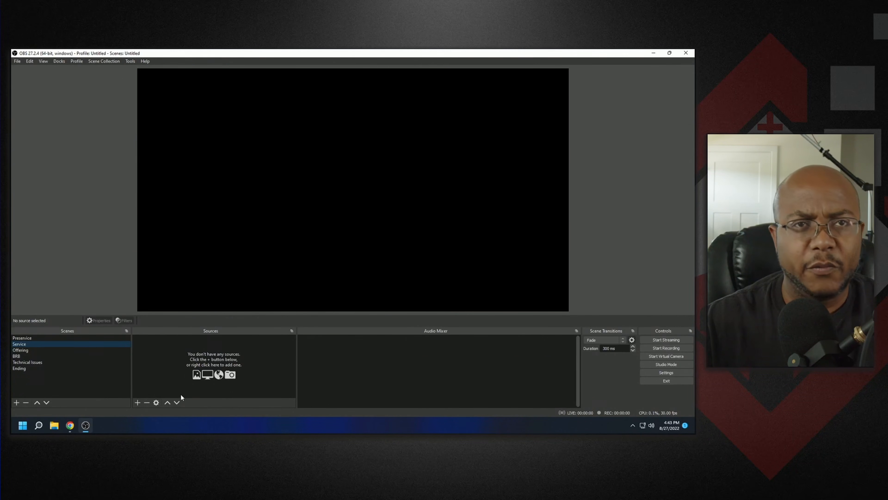
left_click(137, 402)
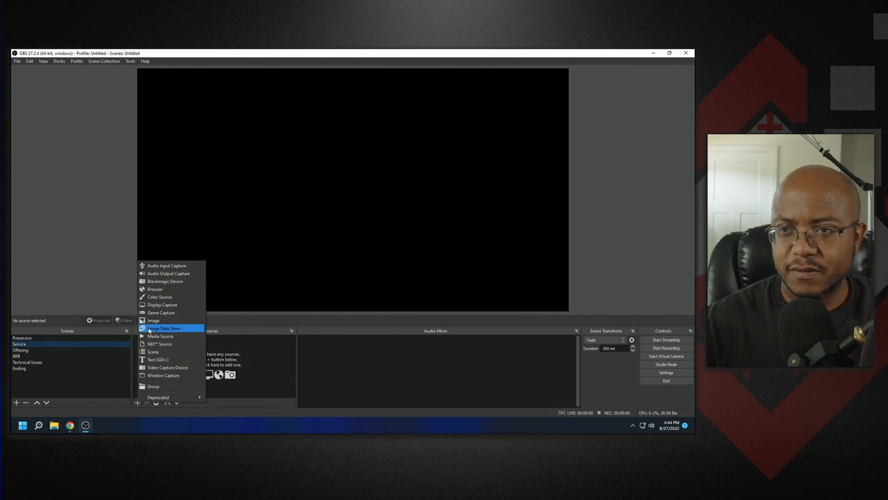
left_click(167, 366)
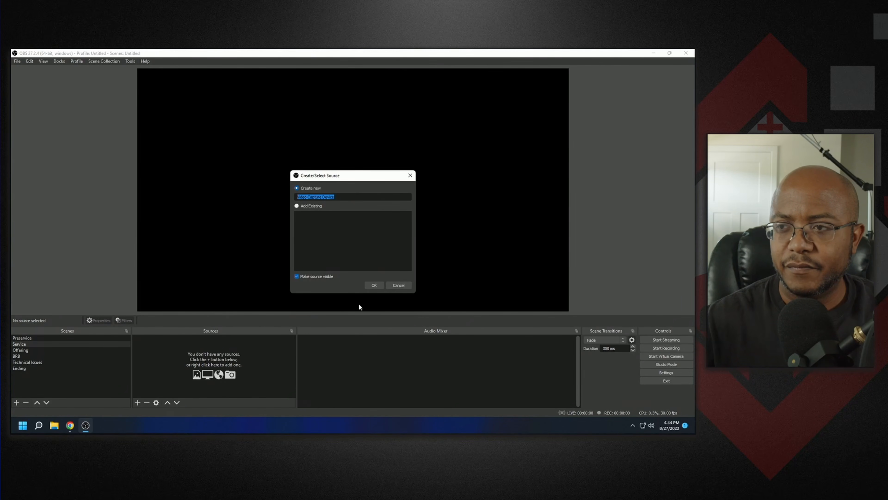
left_click(371, 285)
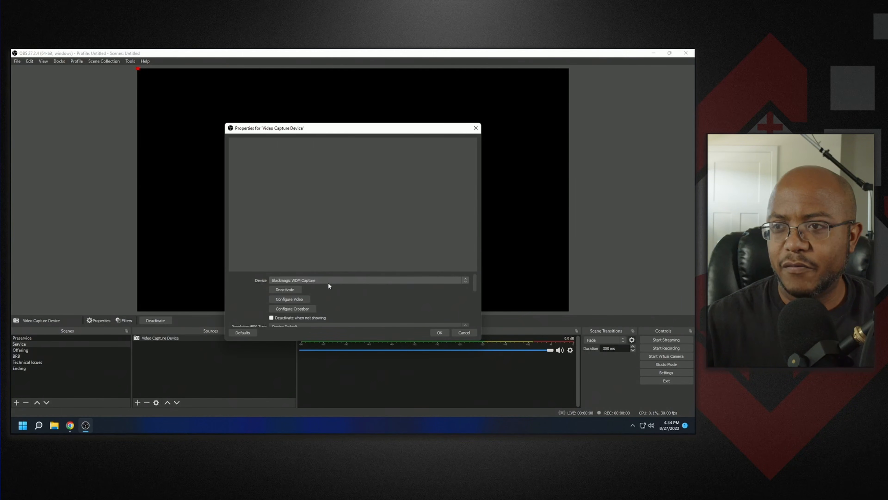
left_click(316, 280)
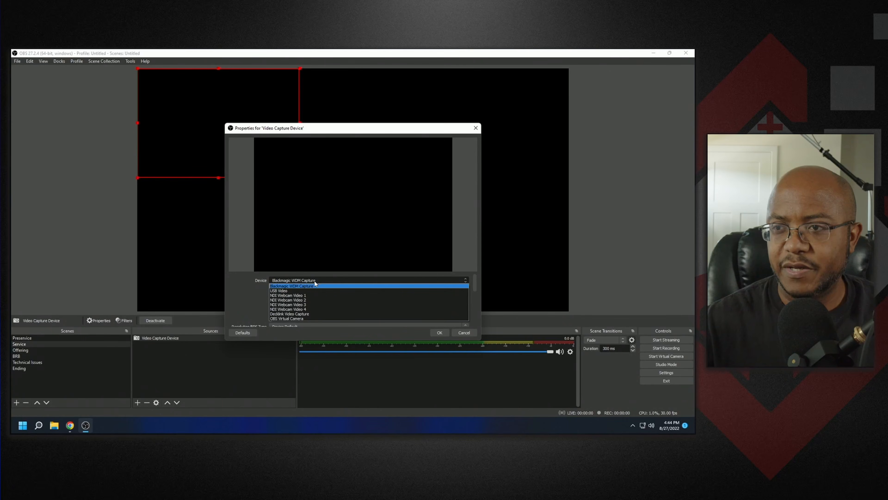
left_click(300, 290)
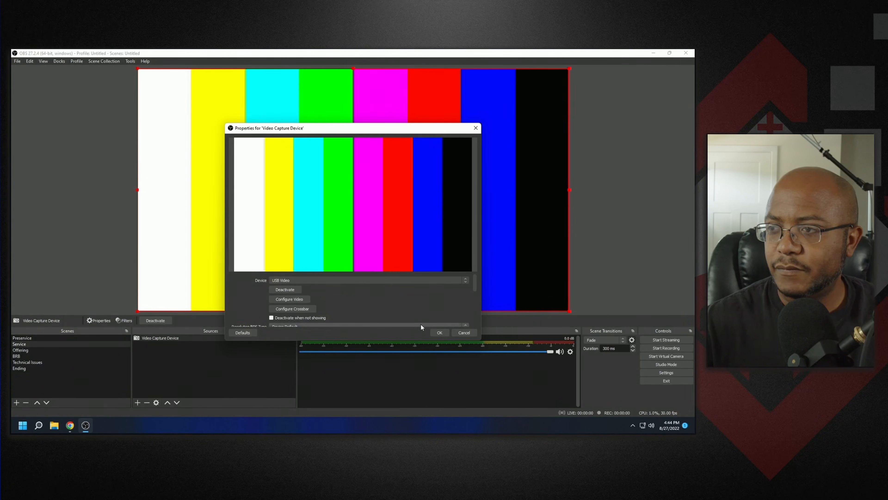
- Enable a custom audio device for the video capture source, confirm the properties, and lock the source
scroll(443, 307, "down", 3)
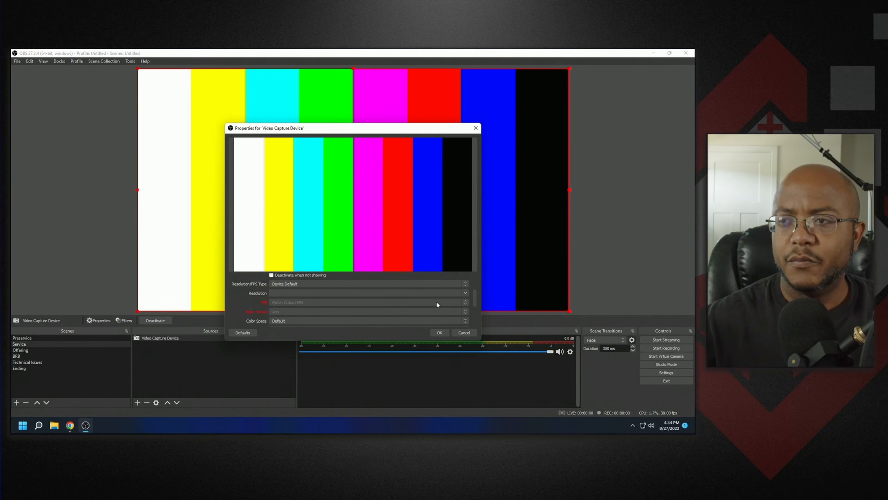
scroll(451, 310, "down", 5)
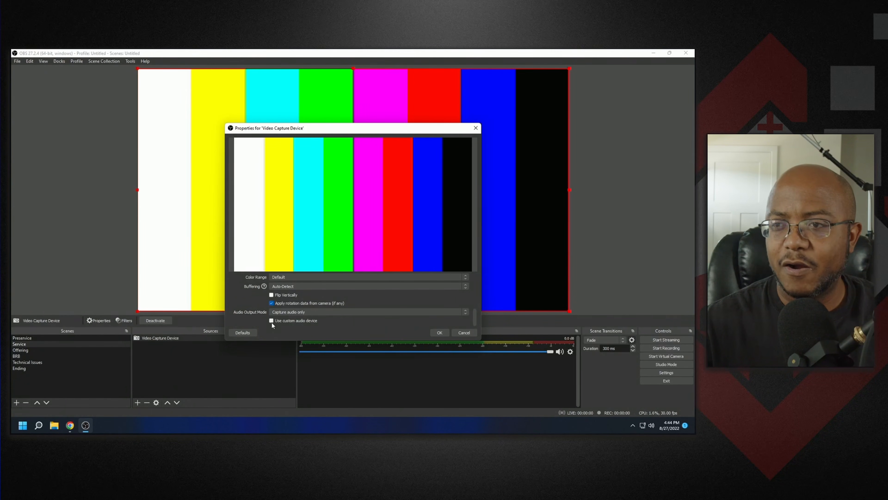
left_click(271, 321)
scroll(311, 310, "down", 1)
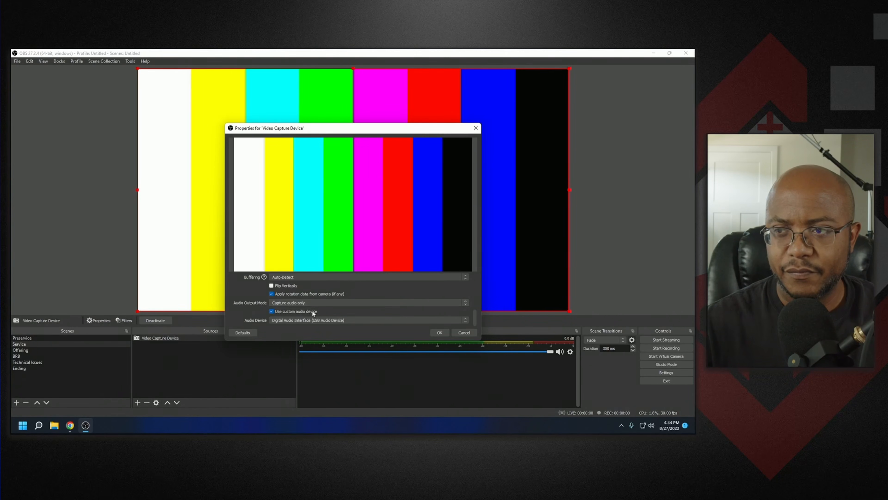
left_click(313, 319)
left_click(313, 319)
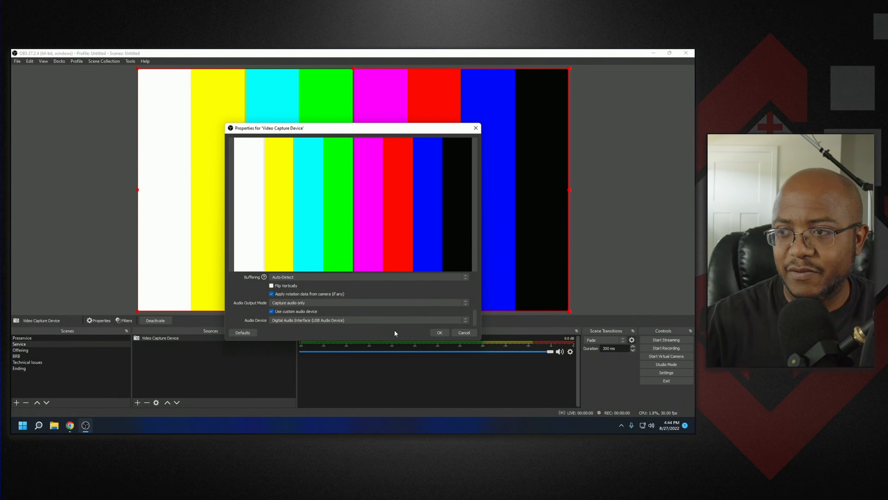
left_click(438, 332)
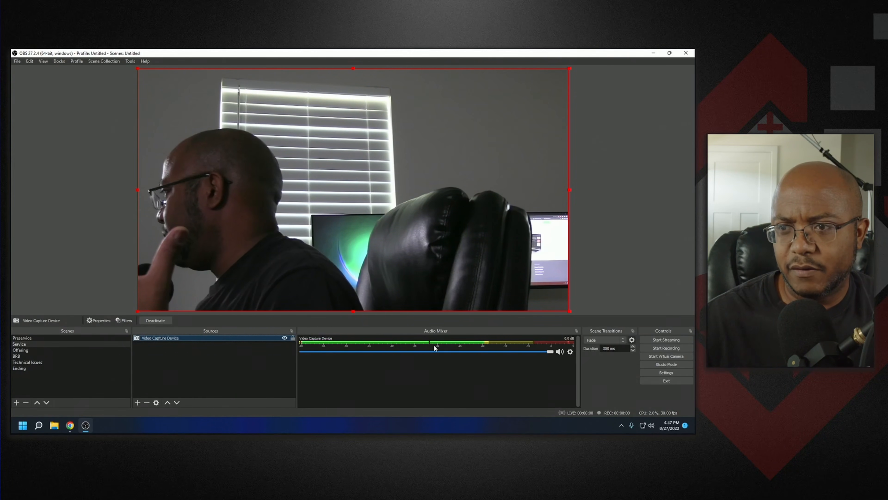
left_click(293, 338)
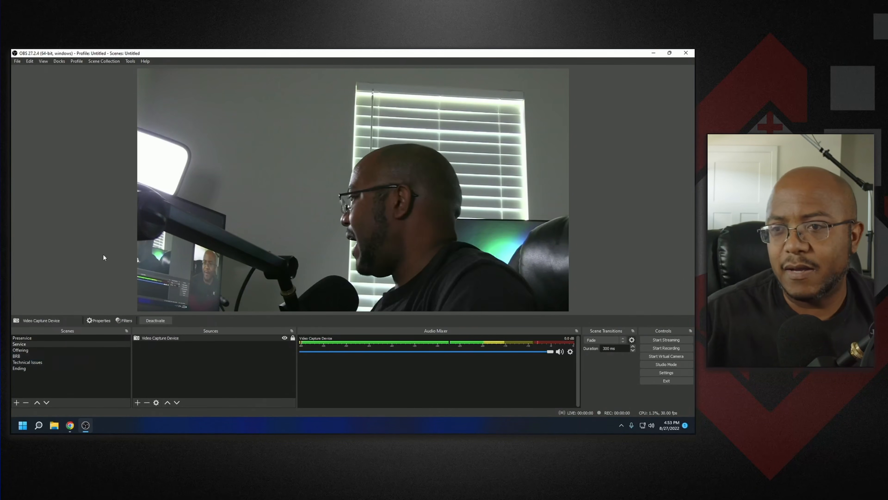
- Change the video capture source's audio device to Line In (2- High Definition Audio Device)
left_click(98, 320)
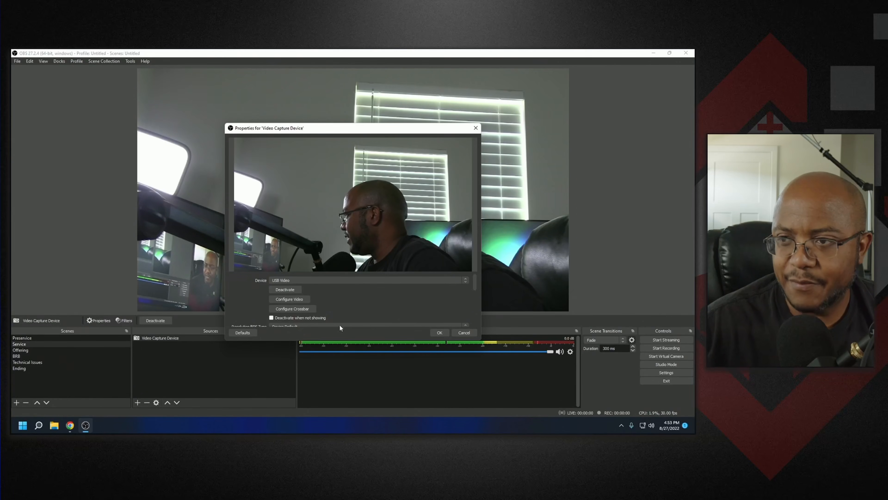
scroll(441, 309, "down", 5)
scroll(441, 308, "down", 2)
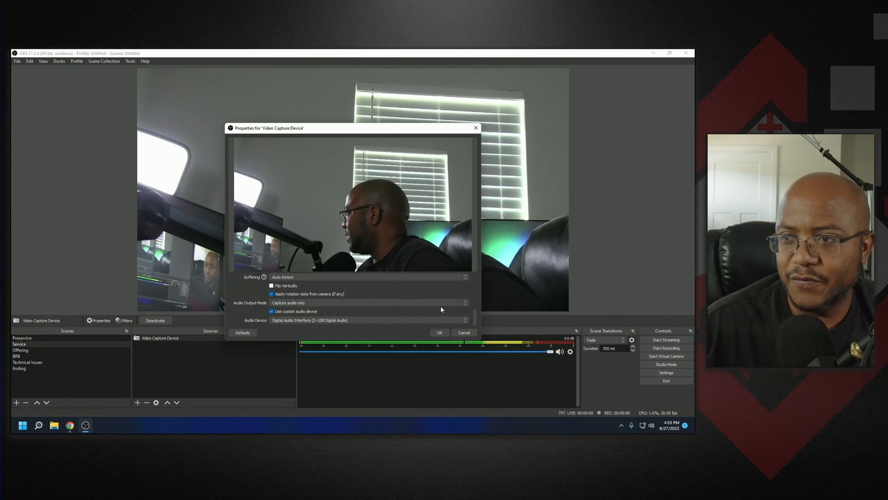
left_click(310, 321)
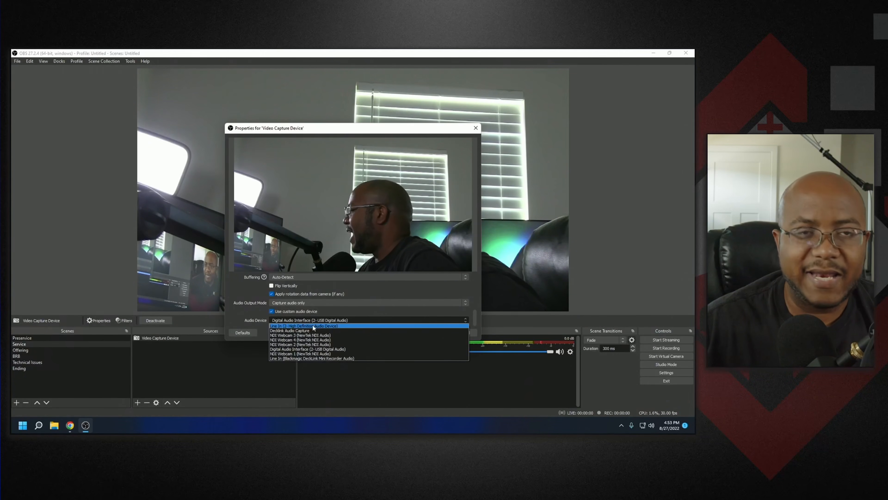
left_click(312, 325)
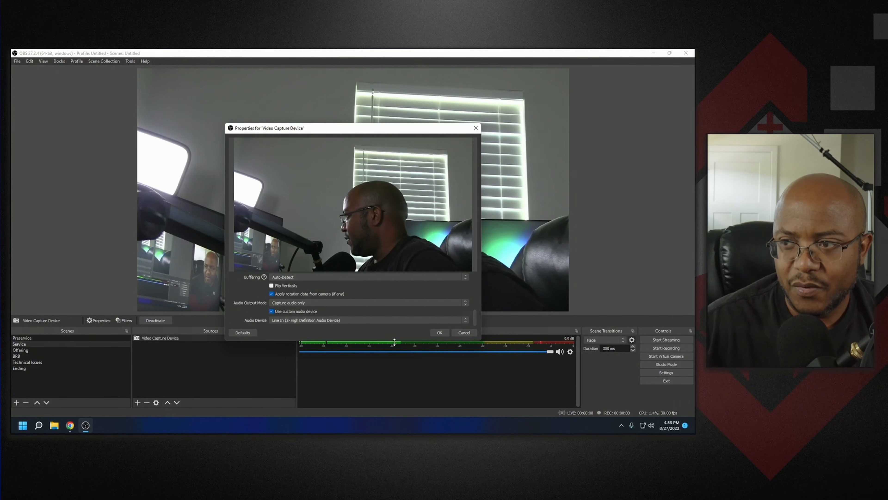
left_click(439, 332)
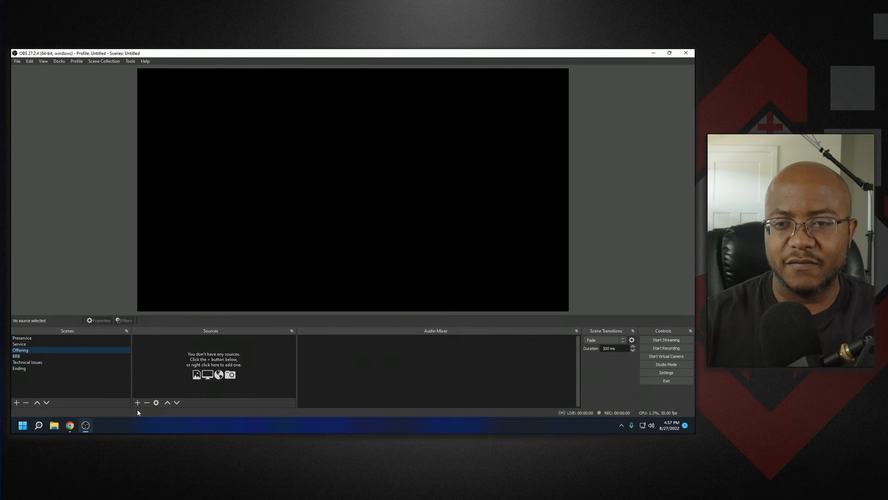
- Add the existing Video Capture Device to the Offering scene and lock it
left_click(137, 402)
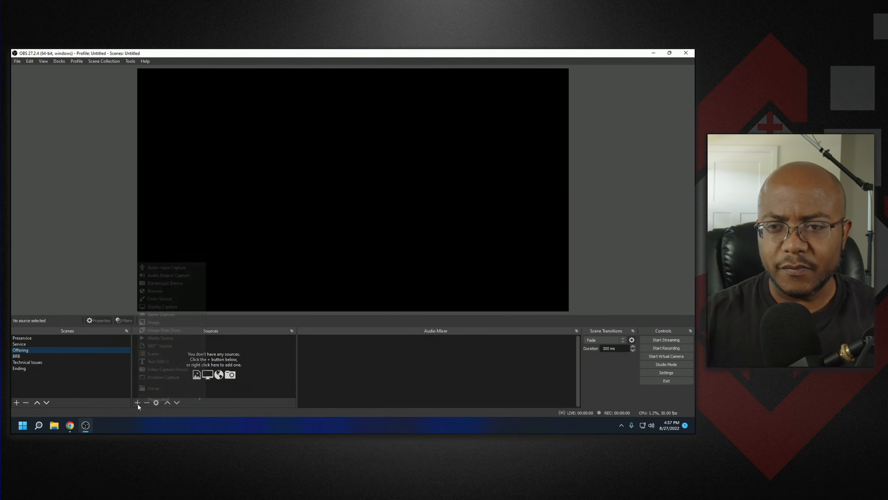
left_click(155, 370)
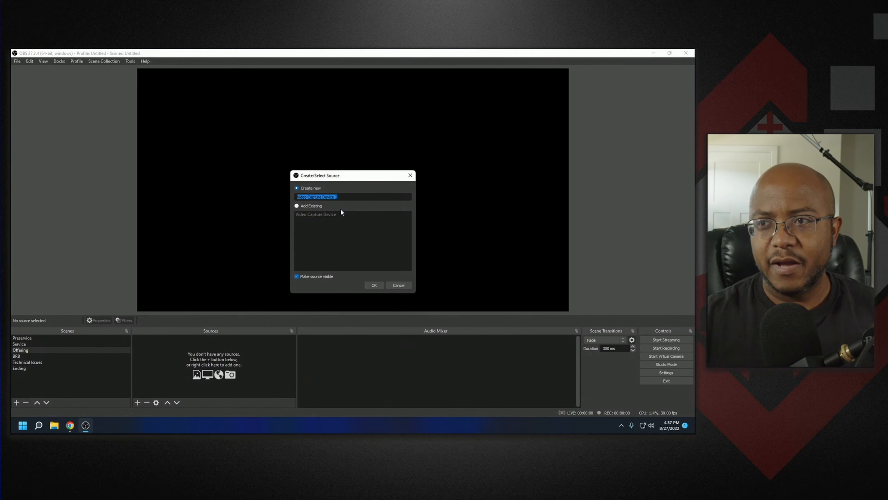
left_click(319, 207)
left_click(317, 214)
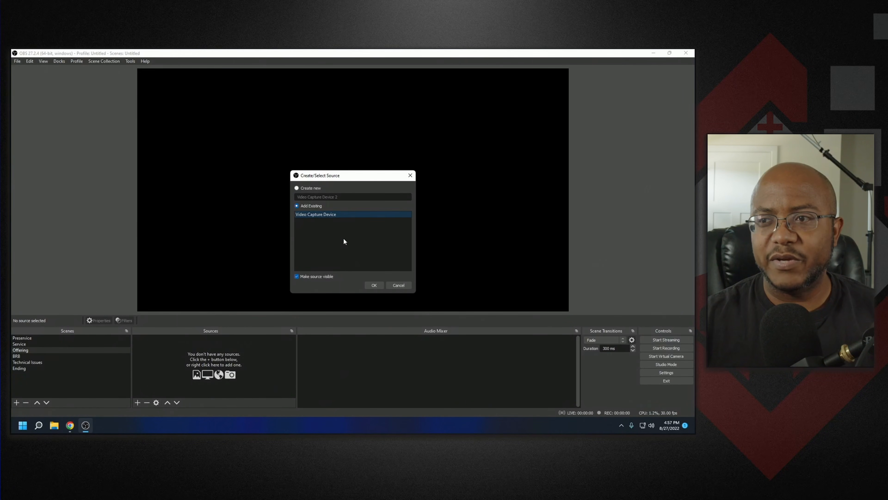
left_click(374, 285)
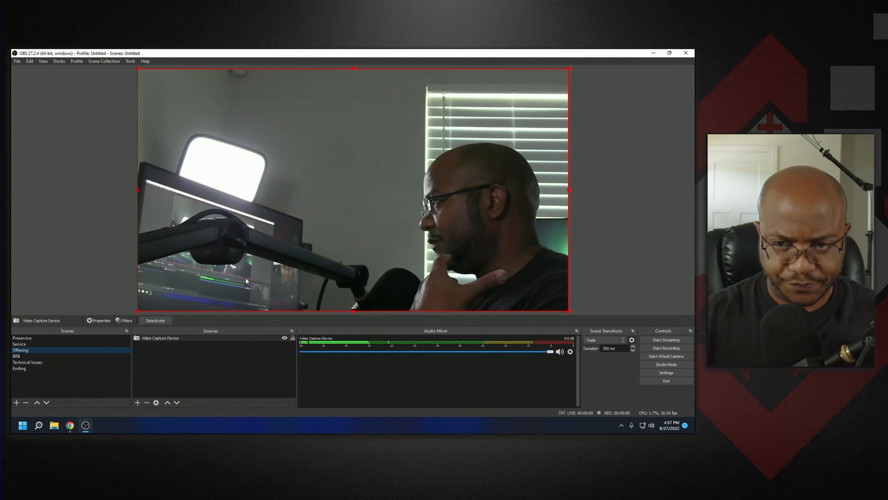
left_click(292, 340)
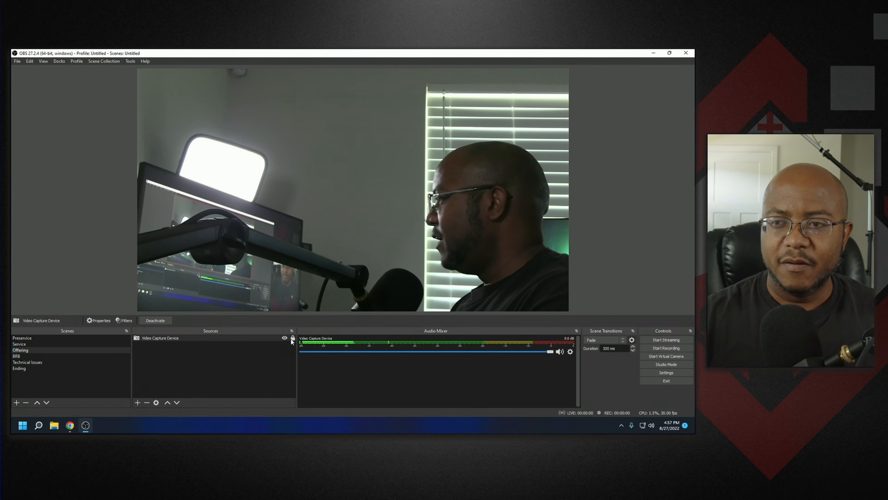
- Add a new Image source named "online giving" to the Offering scene
left_click(139, 402)
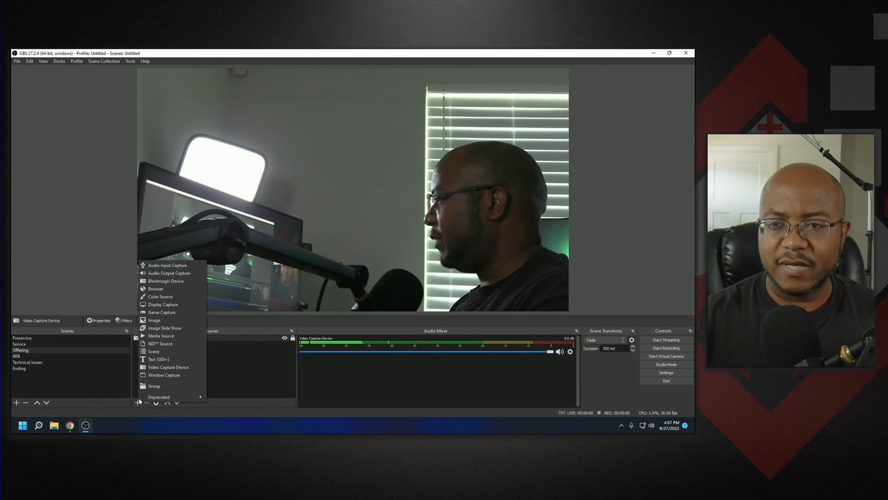
left_click(163, 320)
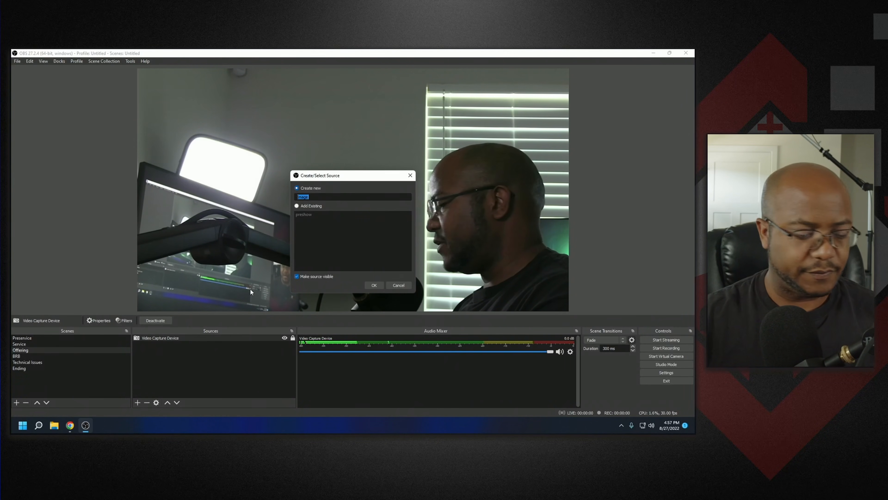
type("onlin")
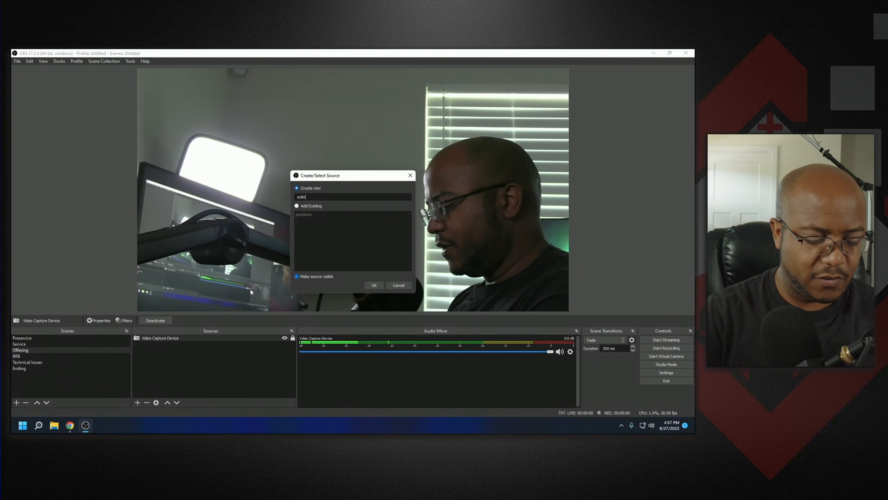
type("e giving")
key("Return")
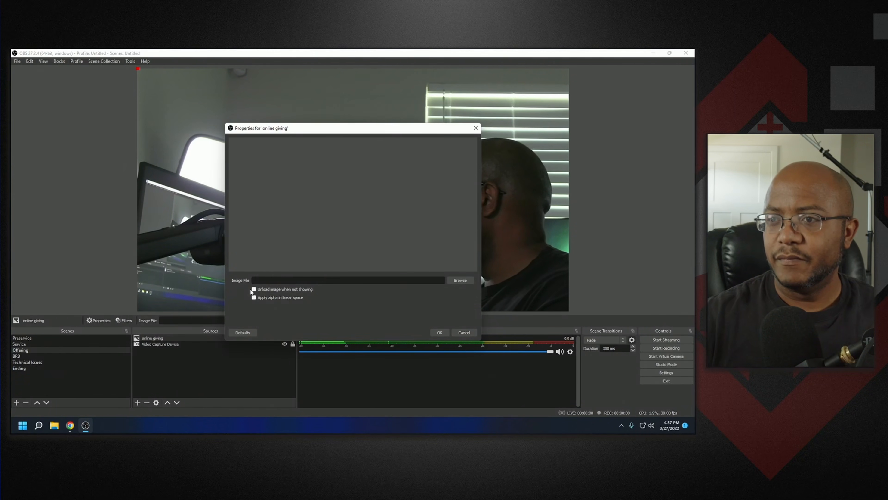
- Set the image file to og5 from the OBS Complete Bundle Online Giving folder, confirm, and lock the source
left_click(461, 281)
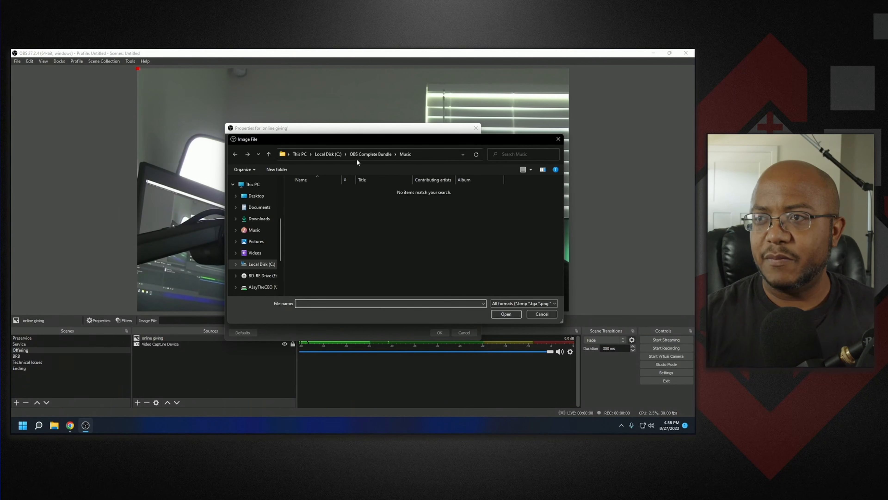
left_click(361, 153)
double_click(324, 222)
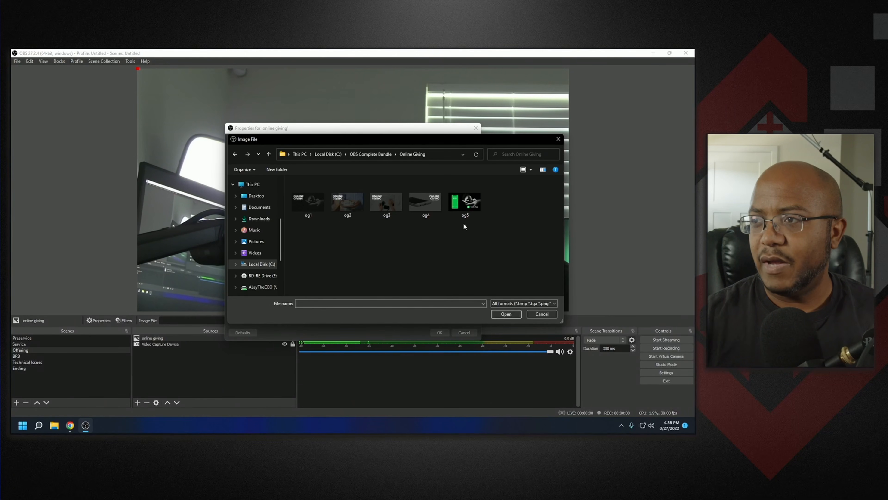
double_click(462, 206)
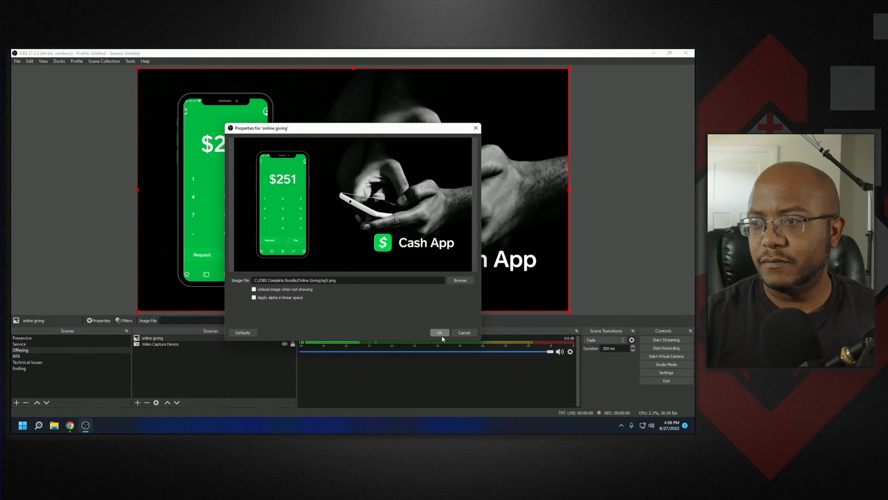
left_click(440, 333)
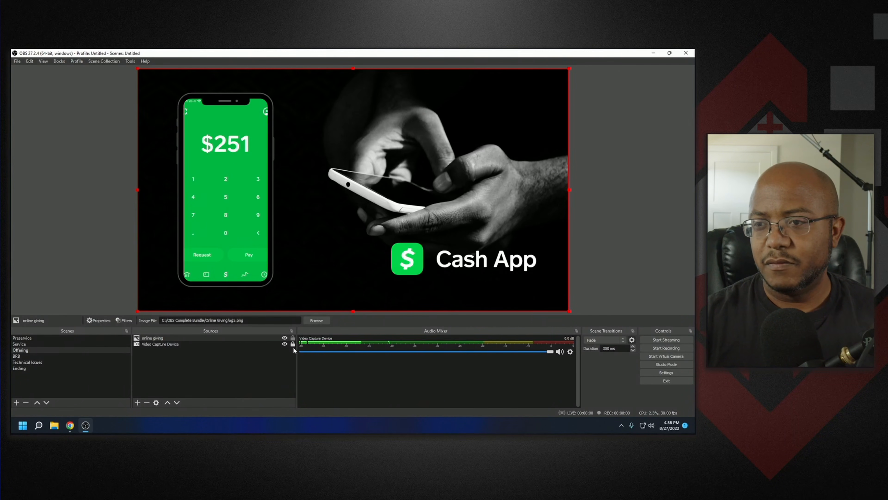
left_click(292, 338)
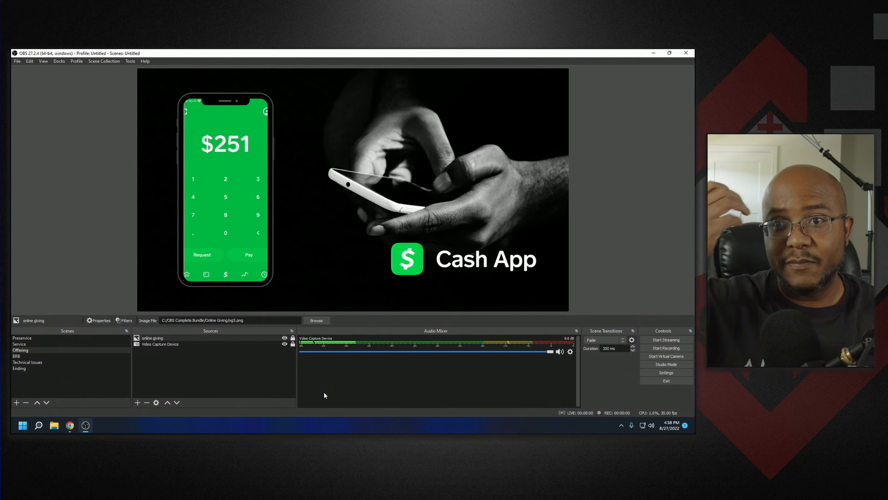
- Compare the Service and Offering scenes and toggle the online giving image's visibility off and on
left_click(43, 344)
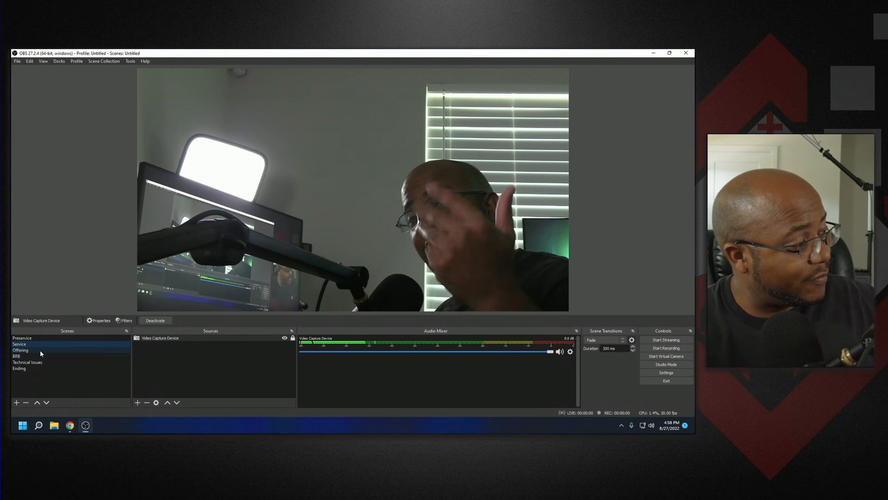
left_click(40, 350)
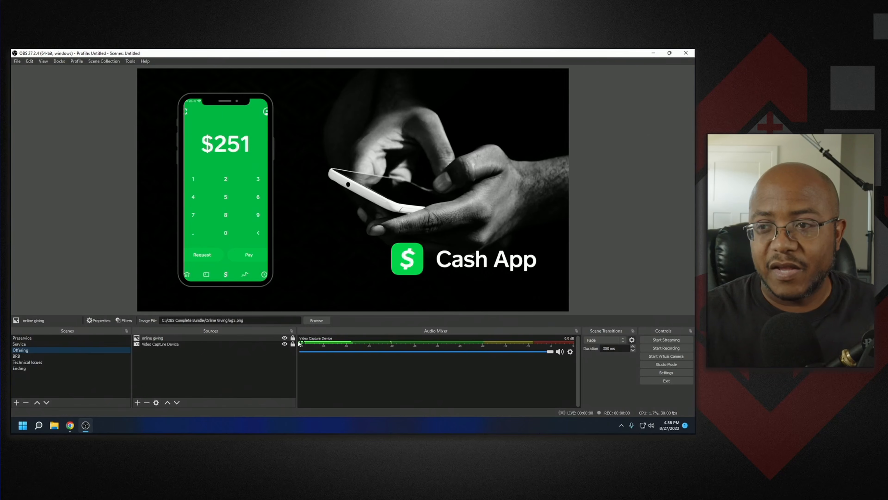
left_click(284, 339)
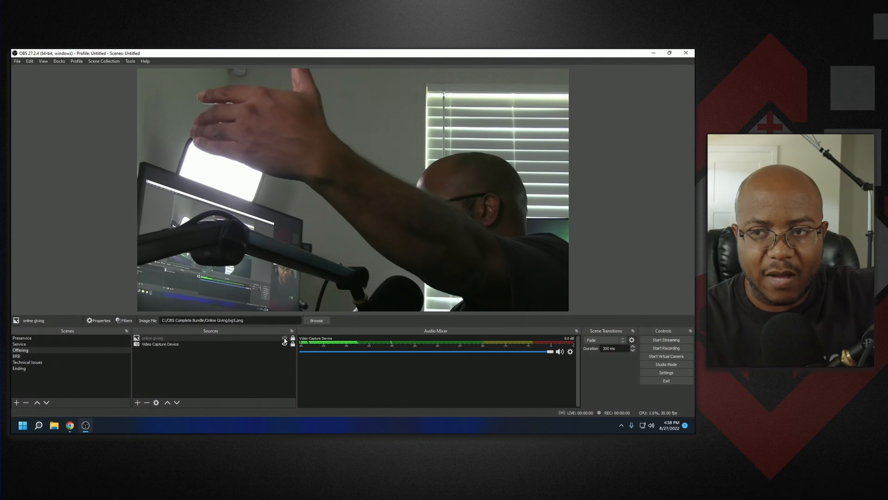
left_click(284, 338)
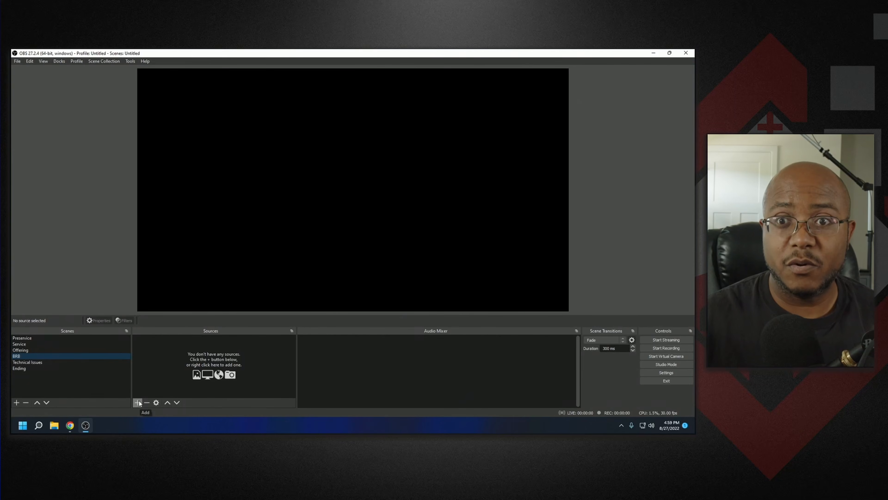
- Add a new Image source named "brb-1" to the BRB scene
left_click(138, 402)
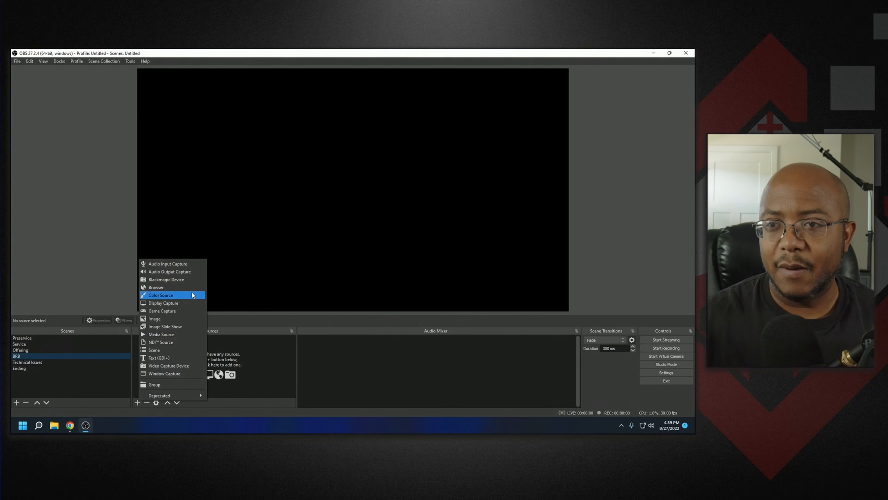
left_click(161, 319)
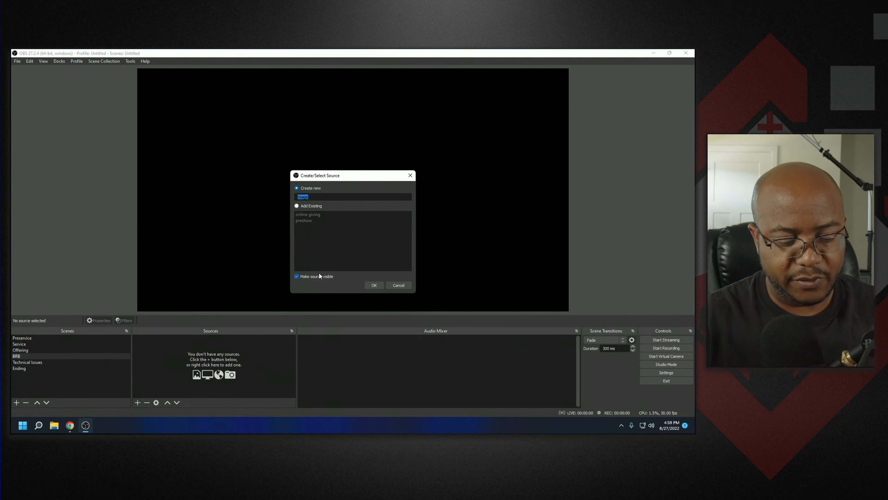
type("brb-1")
key("Return")
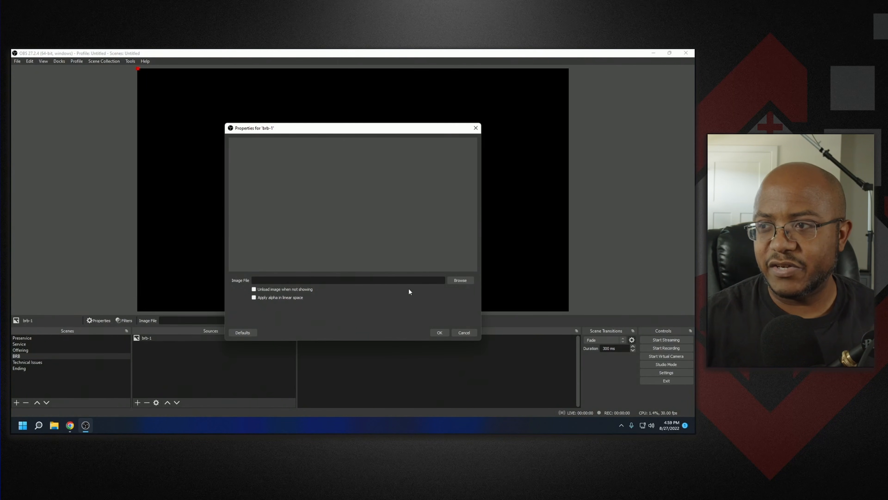
- Set brb-1's image file to brb from the OBS Complete Bundle BRB folder, confirm, and lock the source
left_click(461, 280)
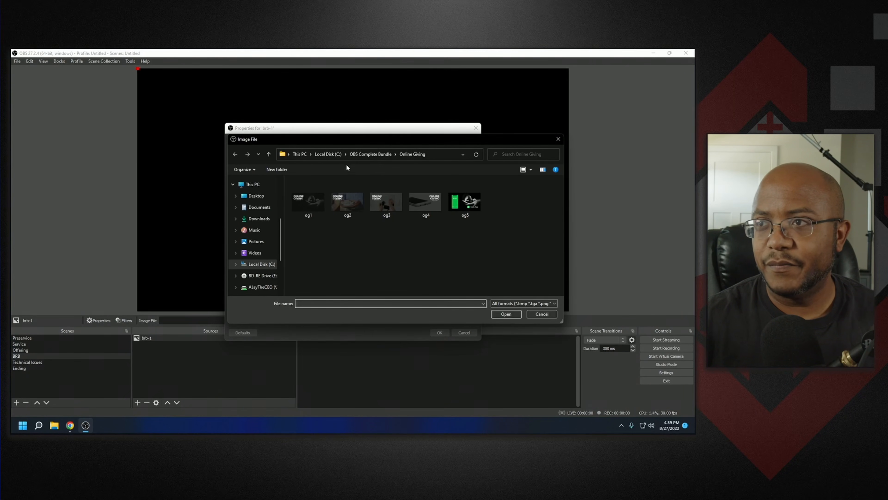
left_click(366, 151)
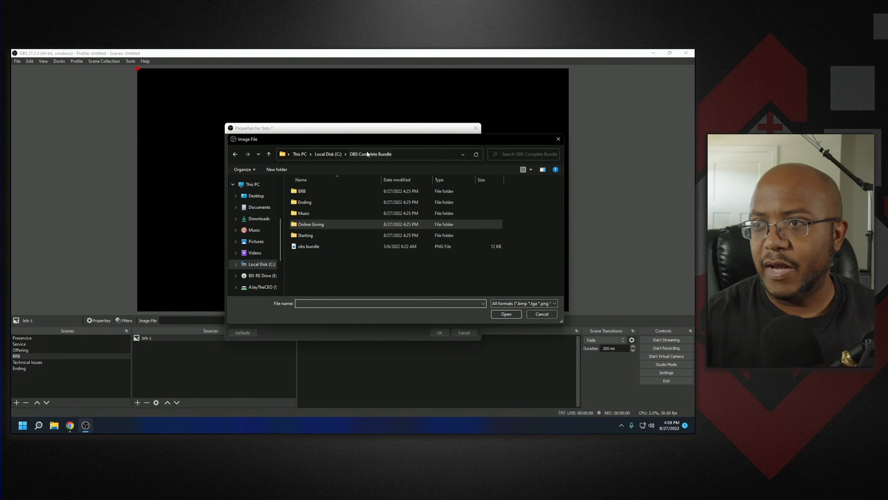
double_click(301, 191)
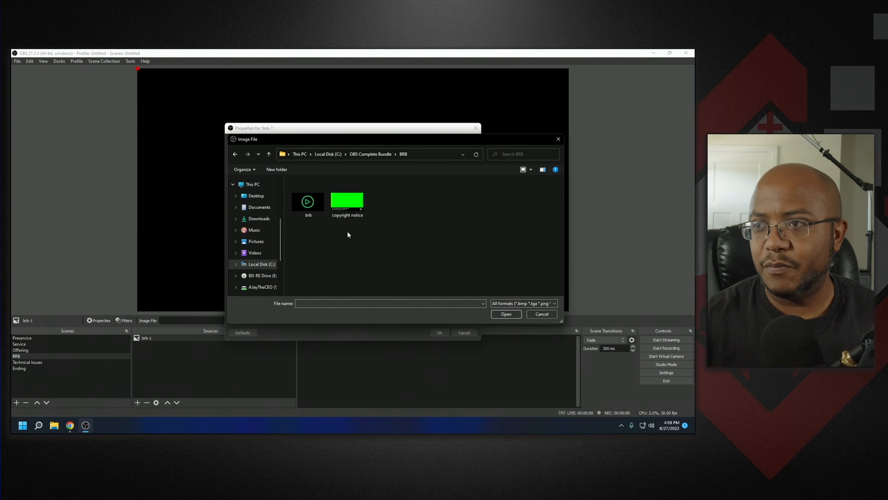
left_click(313, 204)
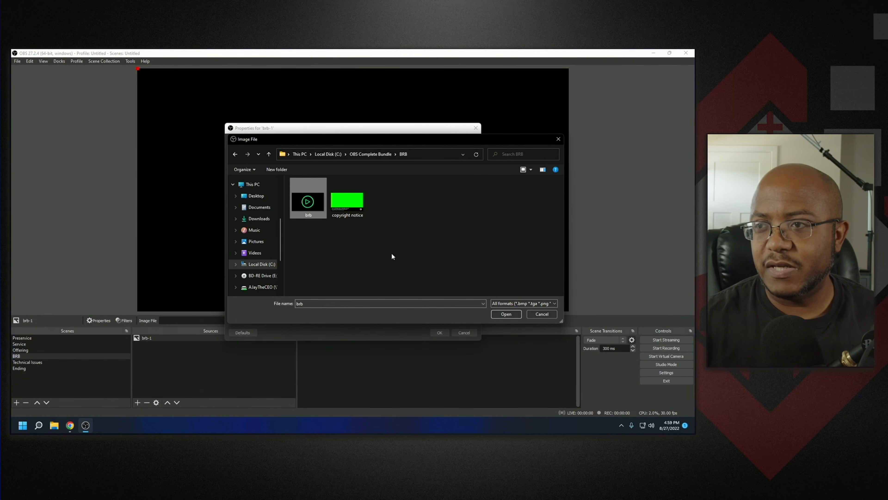
left_click(498, 313)
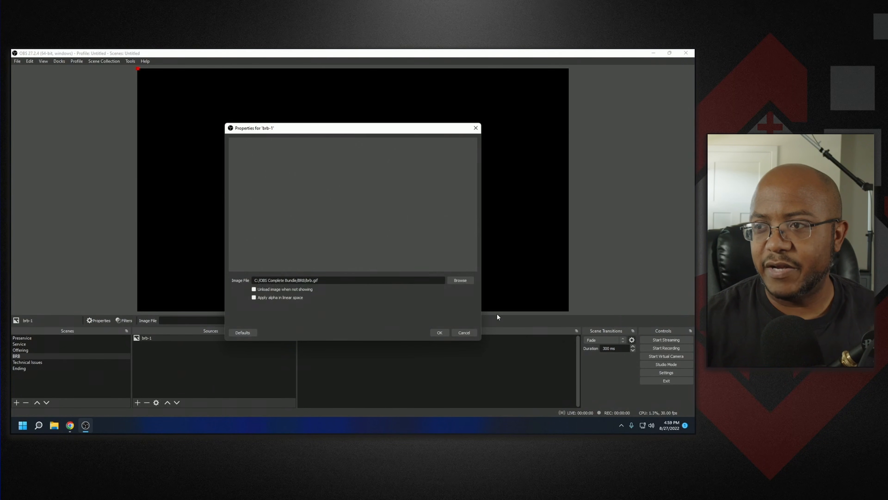
left_click(439, 333)
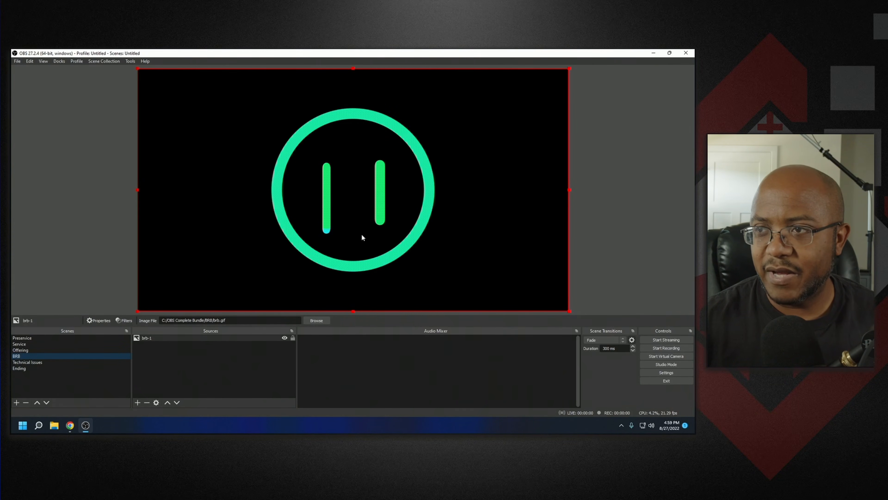
left_click(293, 338)
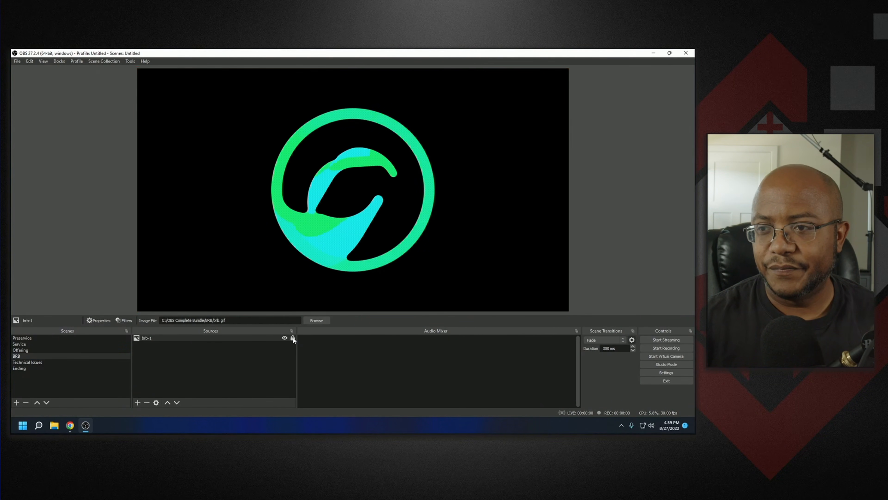
- Add a second new Image source named "brb-2" to the BRB scene
left_click(139, 402)
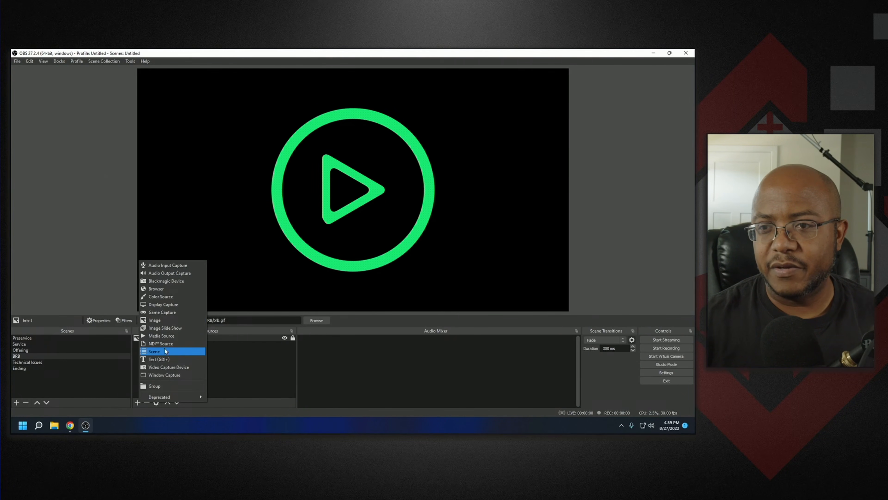
left_click(162, 320)
type("brb-2")
key("Return")
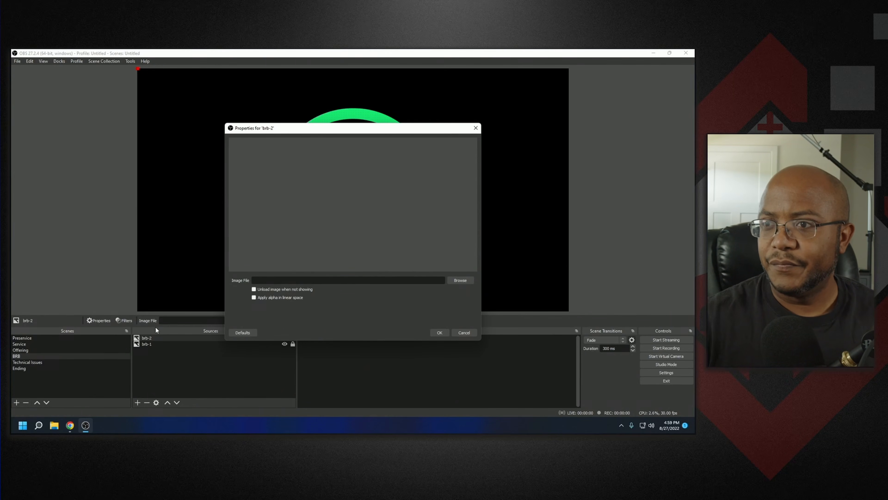
- Set brb-2's image file to copyright notice from the BRB folder, confirm, and lock the source
left_click(460, 279)
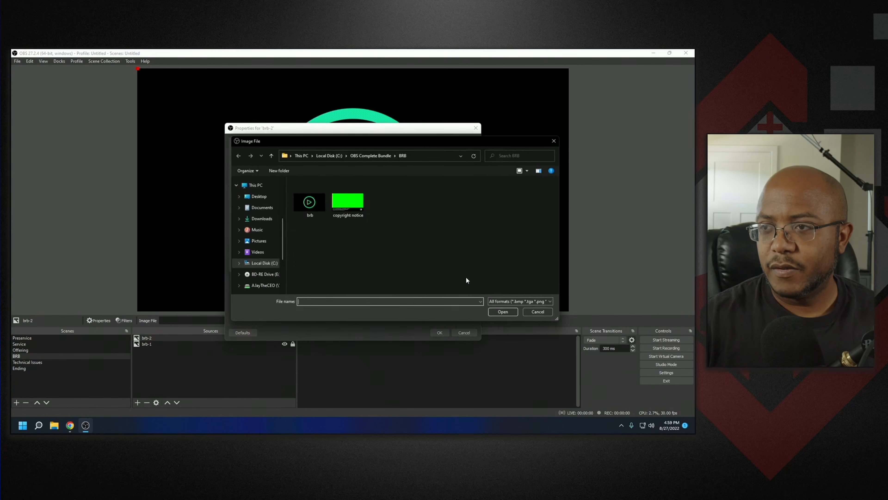
double_click(361, 206)
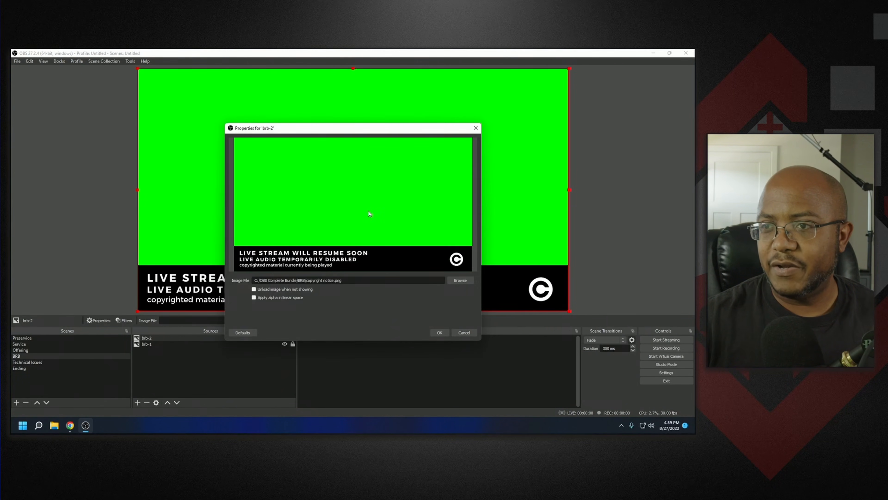
left_click(438, 335)
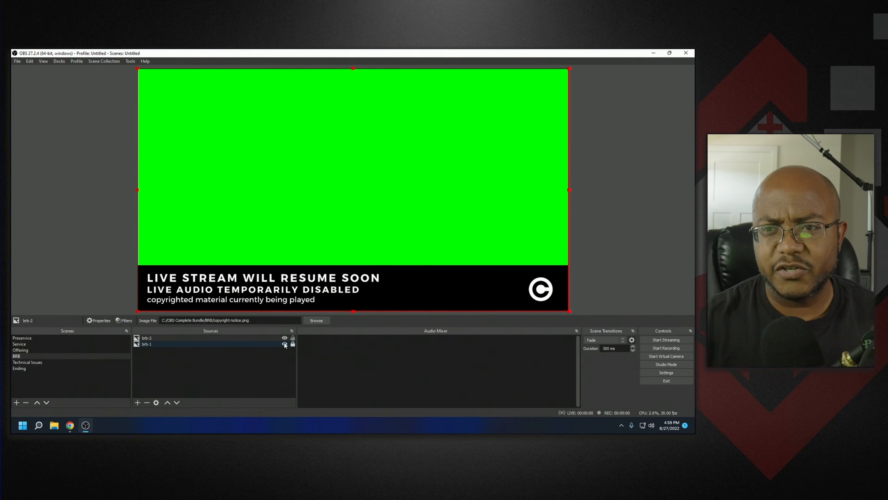
left_click(293, 338)
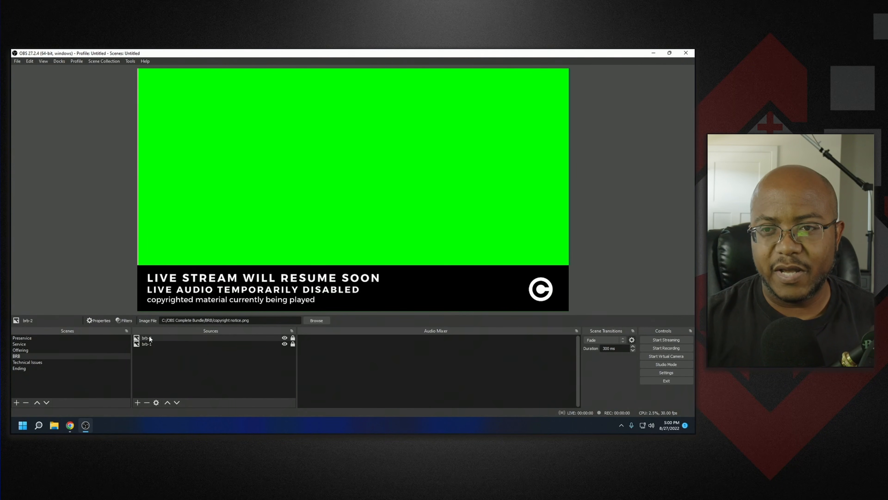
- Add a Chroma Key filter to brb-2 with its default name and settings, then close the filters
left_click(122, 322)
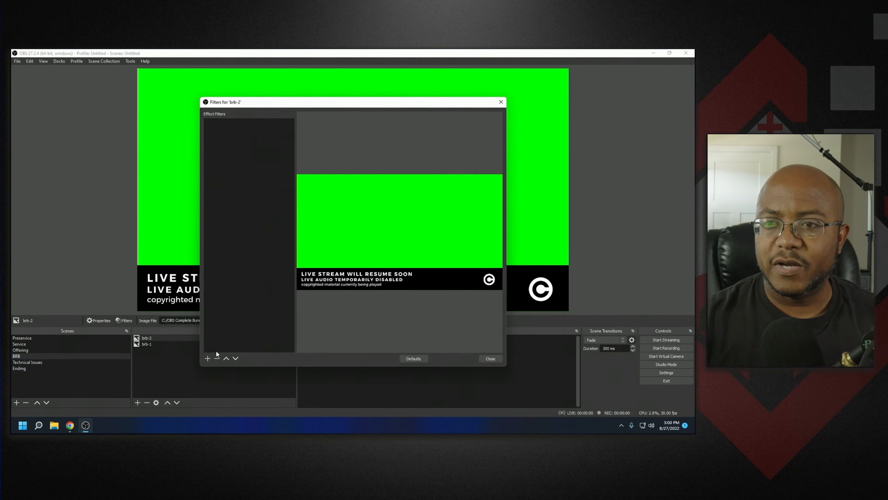
left_click(208, 359)
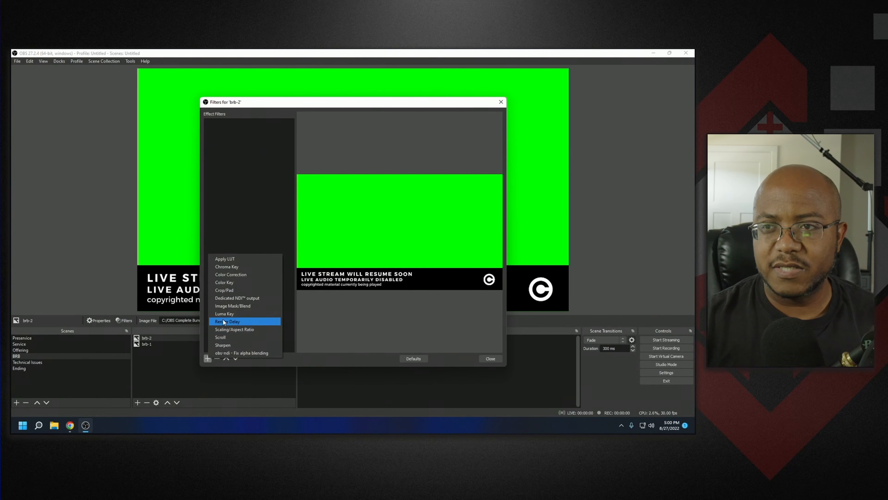
left_click(233, 267)
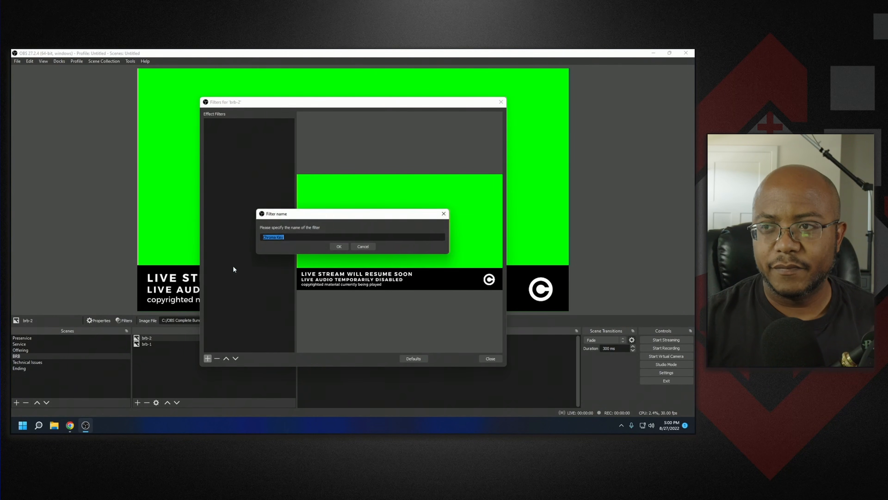
left_click(336, 247)
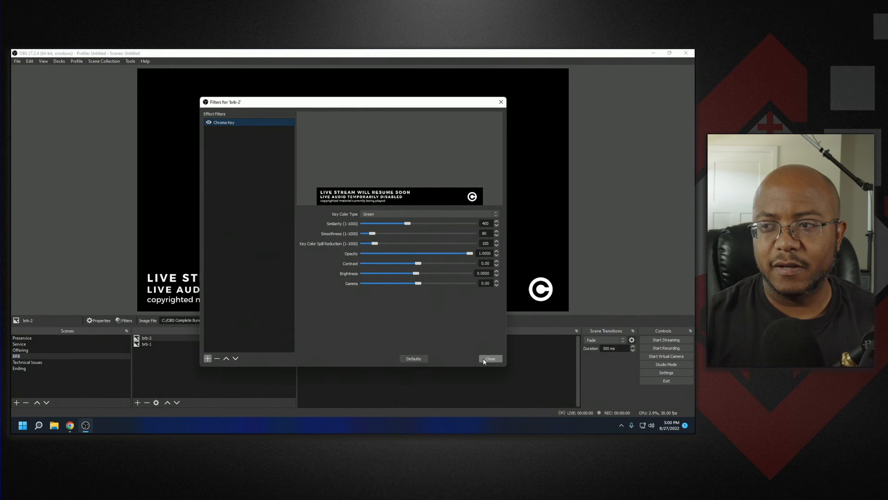
left_click(490, 358)
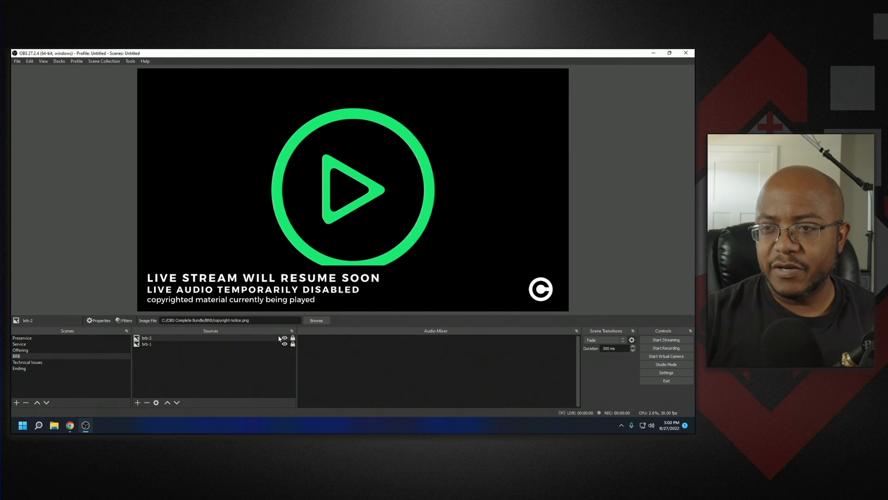
- Move the brb-1 graphic up so it sits above the banner text, and lock it
left_click(274, 344)
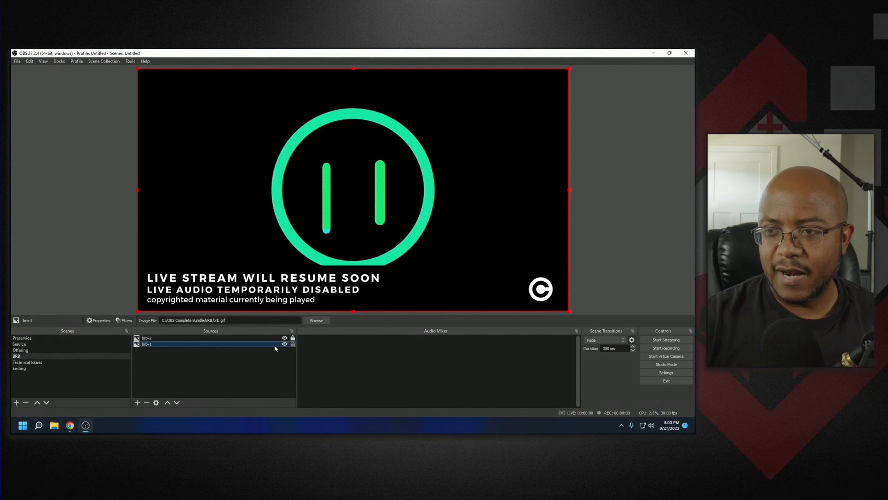
left_click_drag(317, 193, 322, 167)
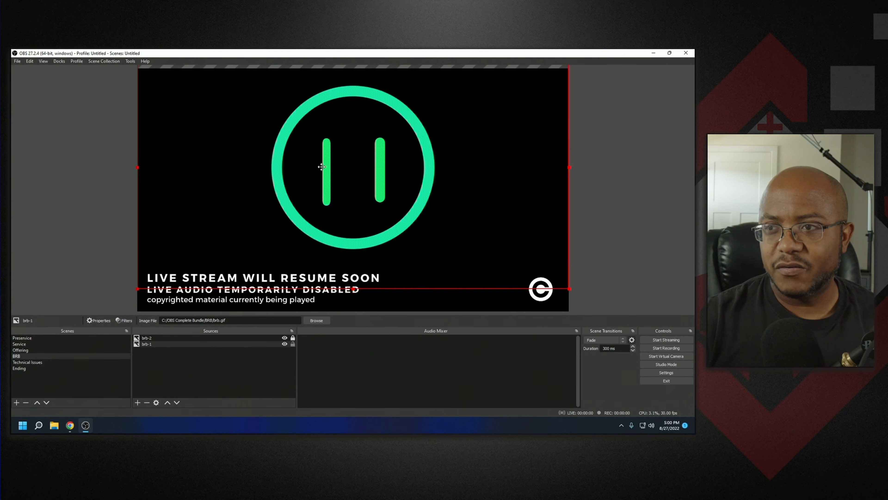
left_click(293, 343)
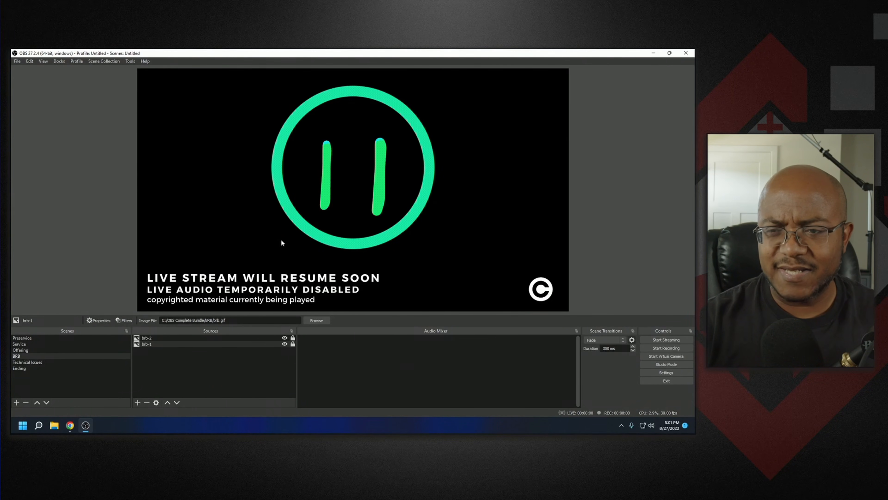
- Add the existing "bg music" media source to the BRB scene
left_click(139, 404)
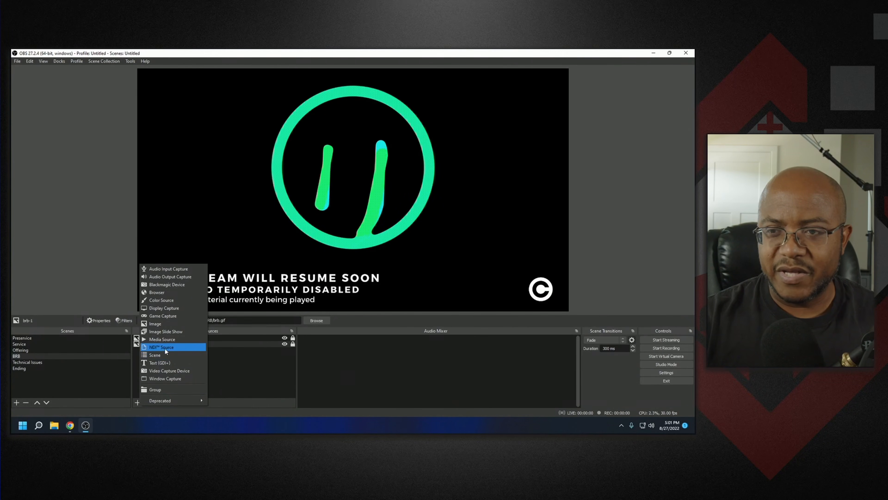
left_click(167, 341)
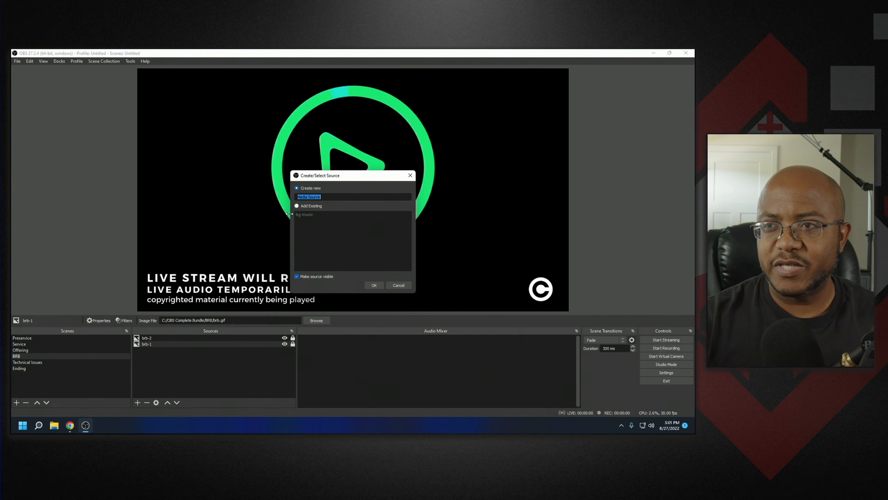
left_click(297, 205)
left_click(304, 214)
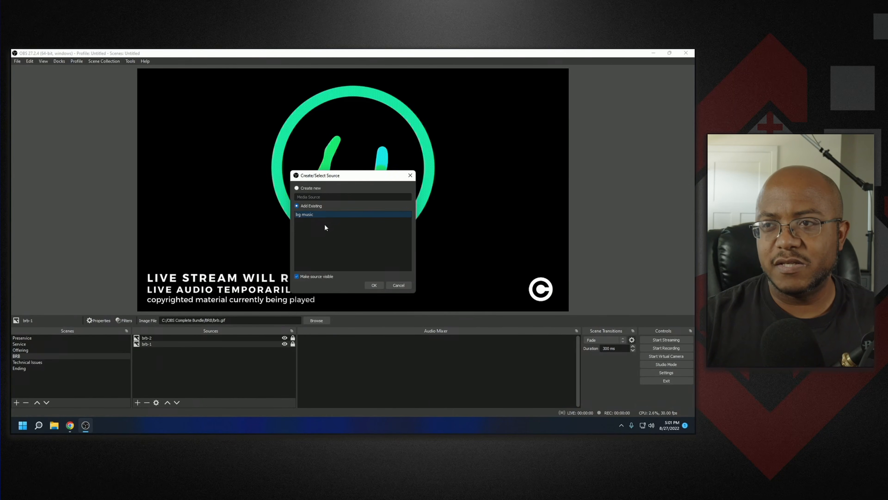
left_click(372, 284)
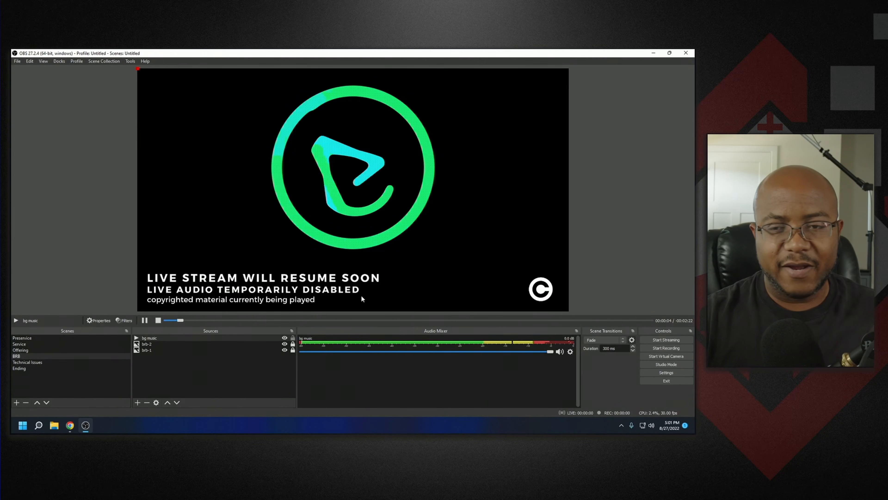
- Review the Service and Offering scenes
left_click(86, 344)
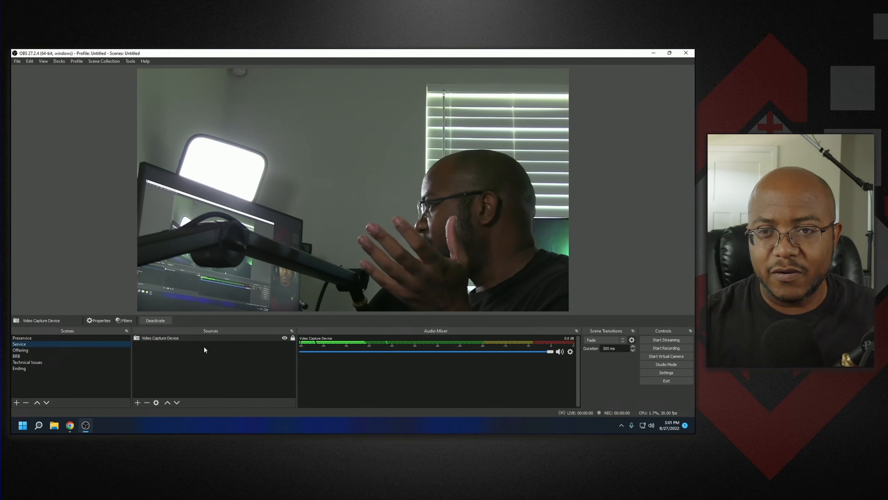
left_click(126, 349)
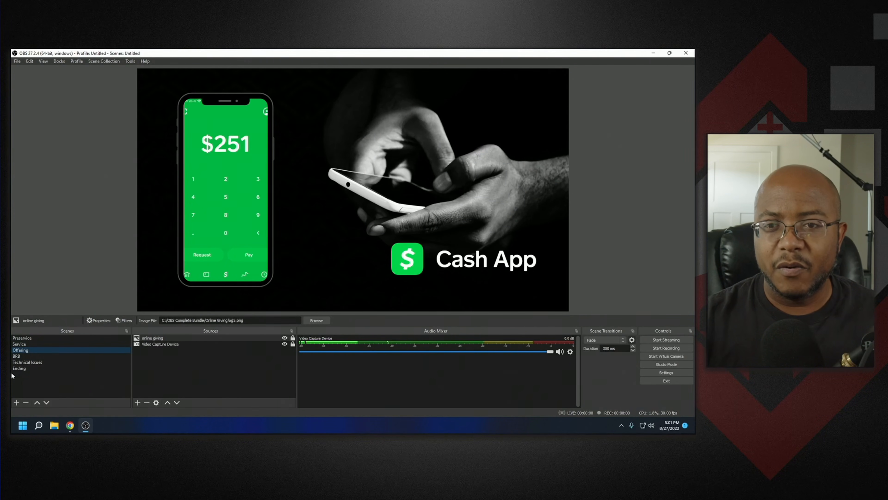
- Add the existing "bg music" media source to the Technical Issues scene
left_click(22, 356)
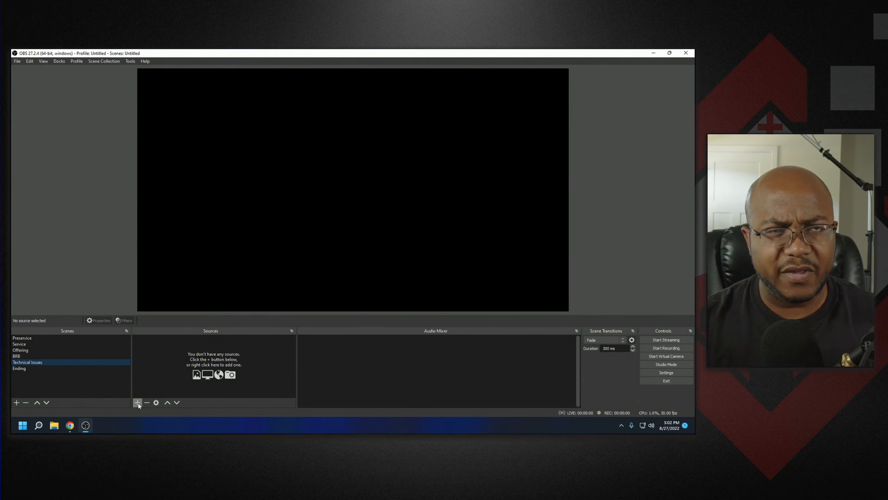
left_click(138, 402)
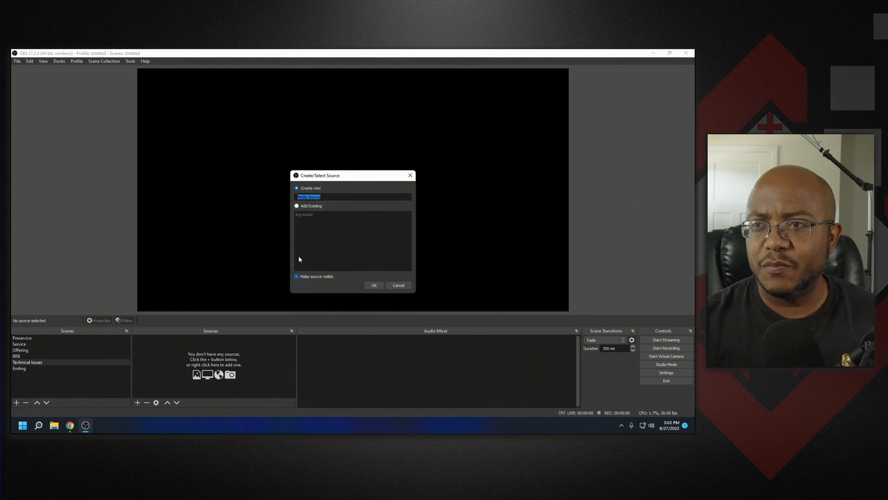
left_click(306, 213)
left_click(372, 285)
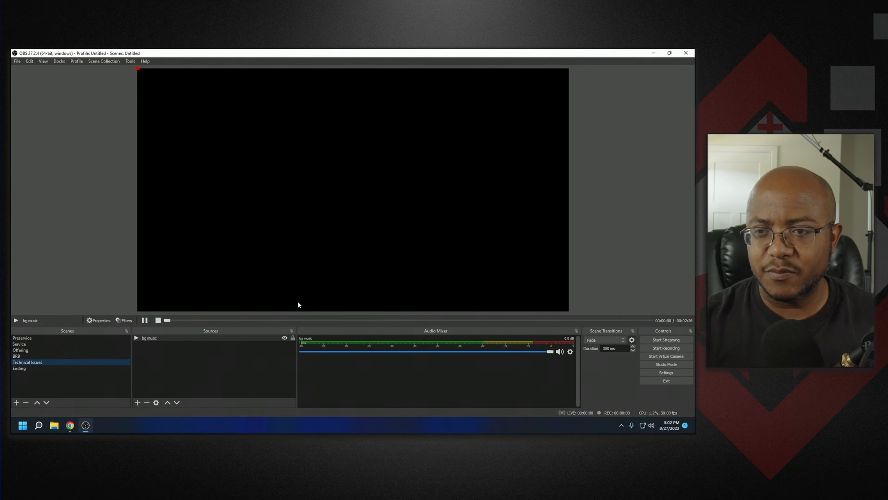
- Add a new image source named "tech issues" to the Technical Issues scene using tech issues.jpg from Downloads
left_click(137, 402)
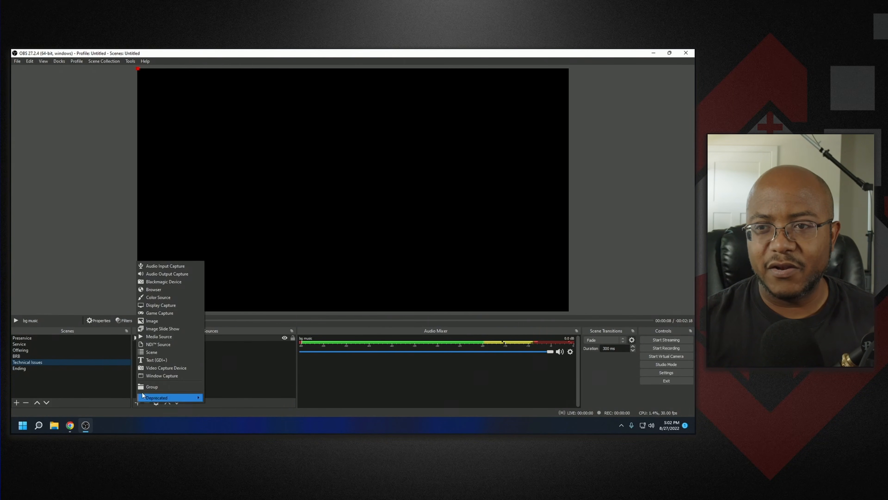
left_click(162, 320)
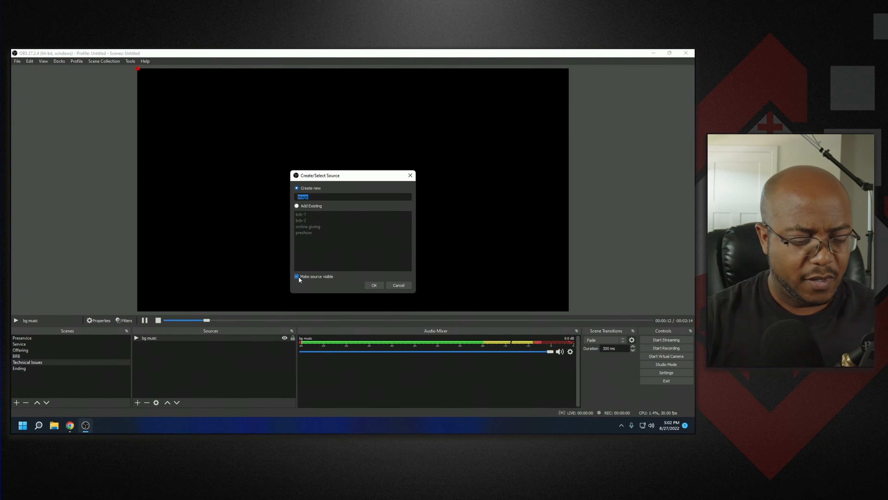
type("tec")
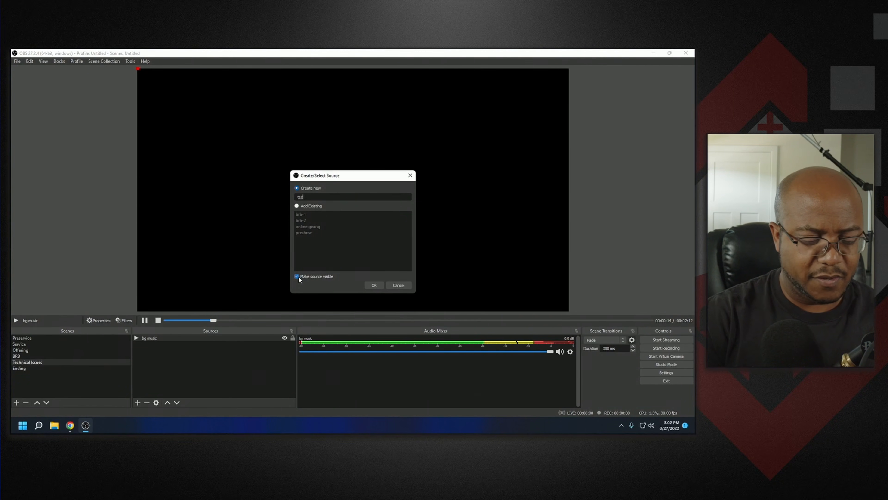
type("h issues")
key("Return")
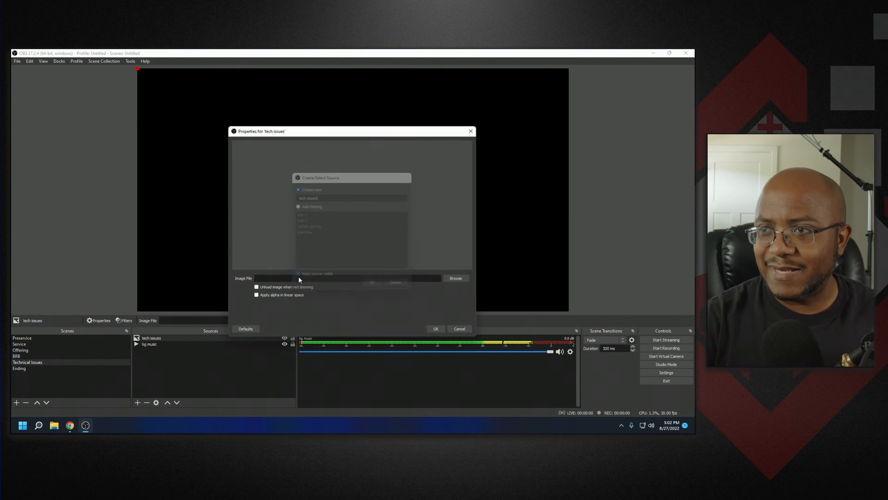
left_click(465, 280)
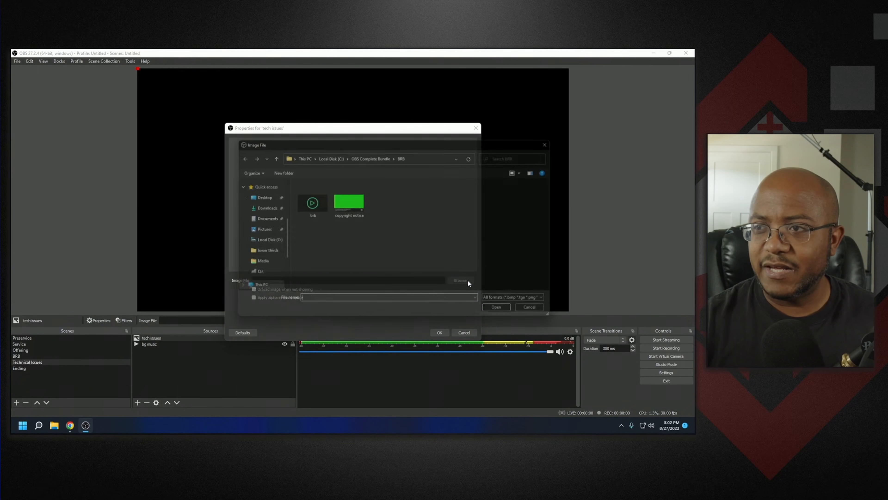
left_click(259, 218)
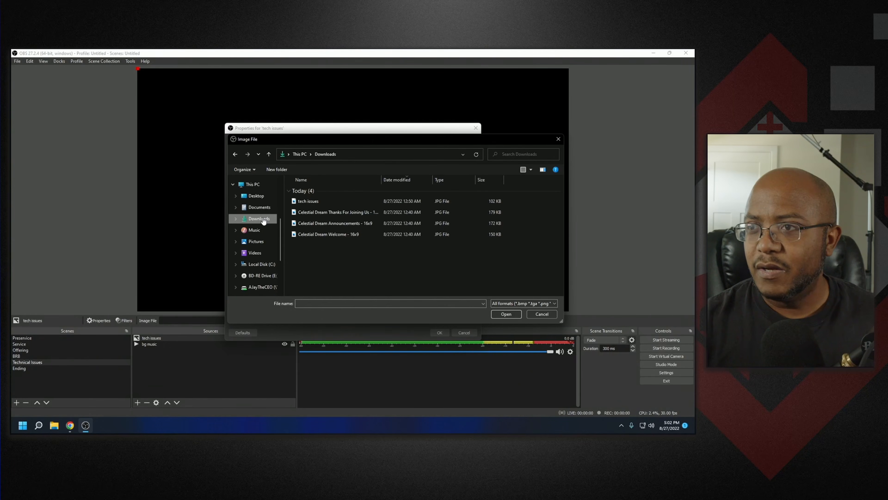
left_click(306, 201)
left_click(501, 313)
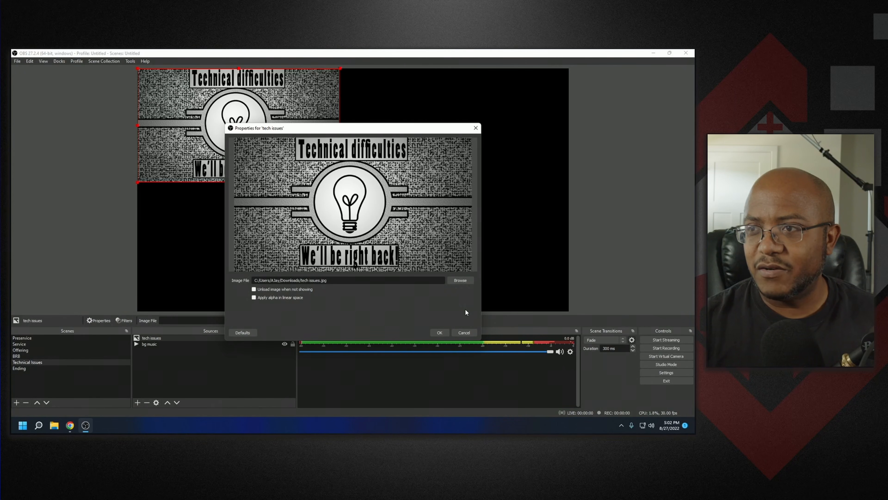
left_click(439, 332)
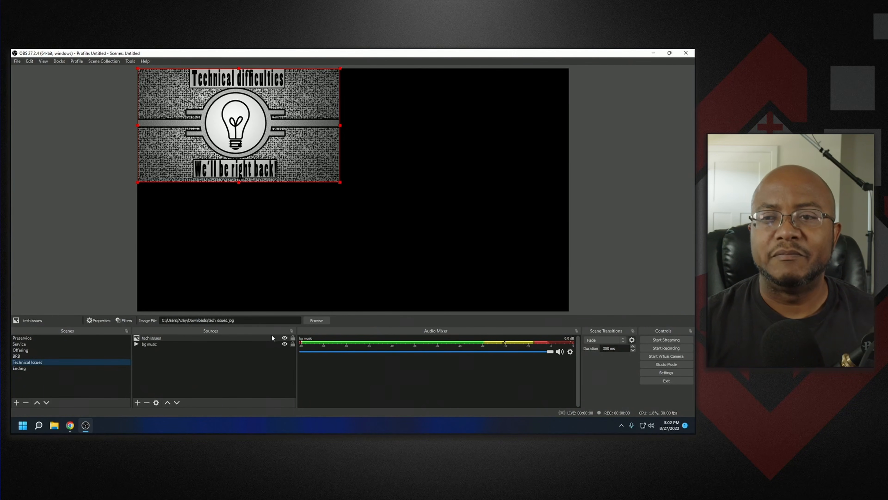
- Fit the tech issues image to the screen and lock it
right_click(266, 338)
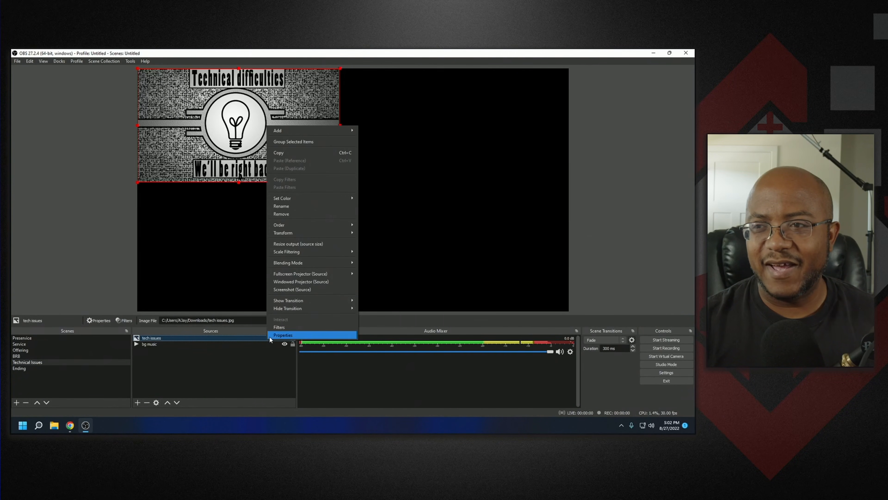
mouse_move(304, 235)
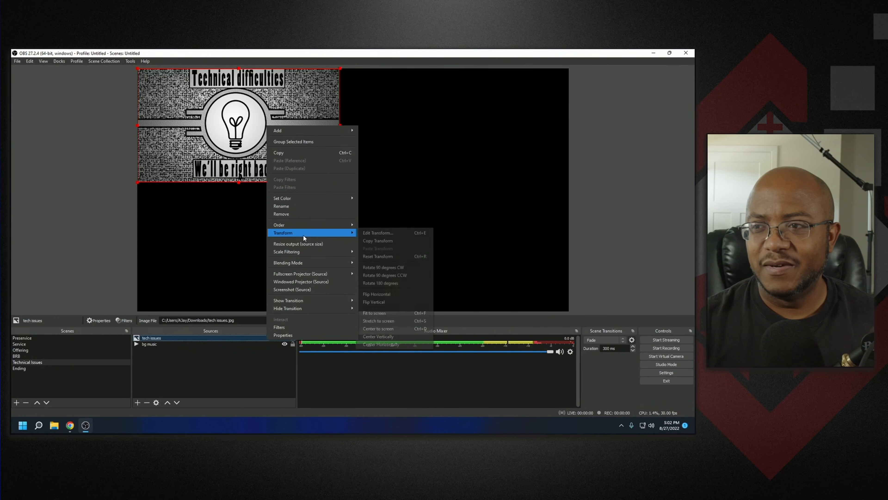
left_click(387, 311)
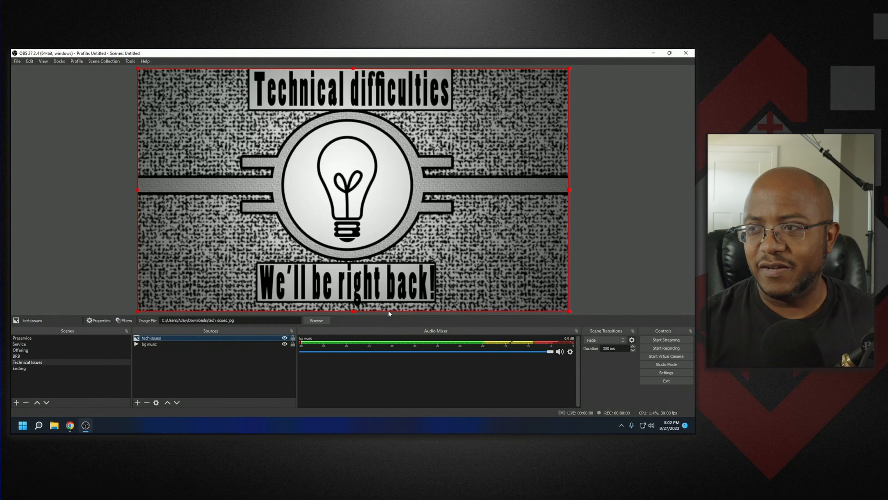
left_click(293, 337)
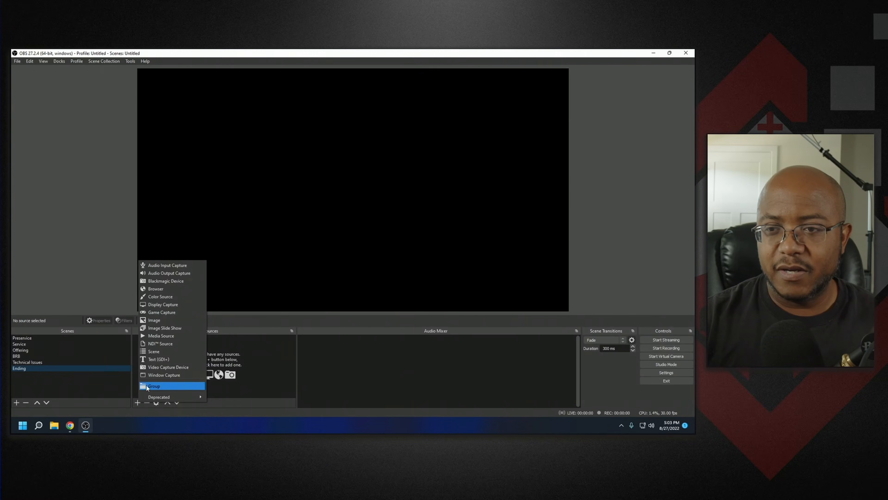
- Add a media source named "ending" to the Ending scene playing ending.mov from OBS Complete Bundle's Ending folder, and lock it
left_click(160, 337)
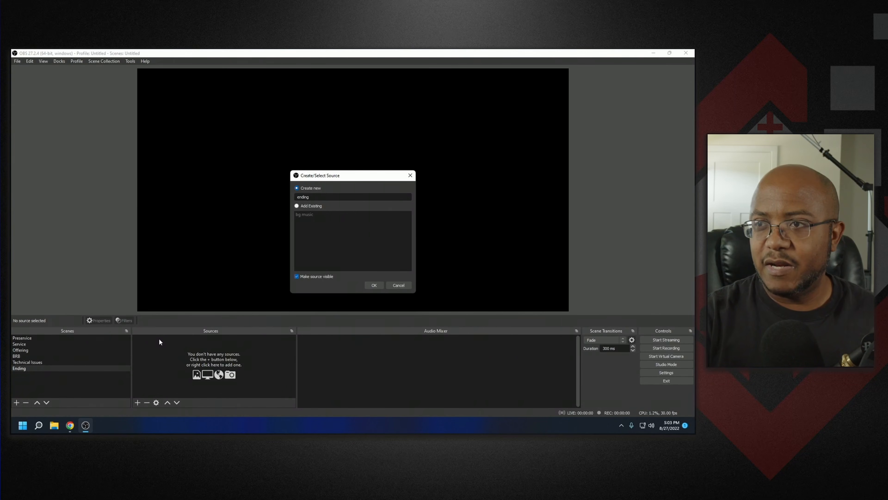
key("Return")
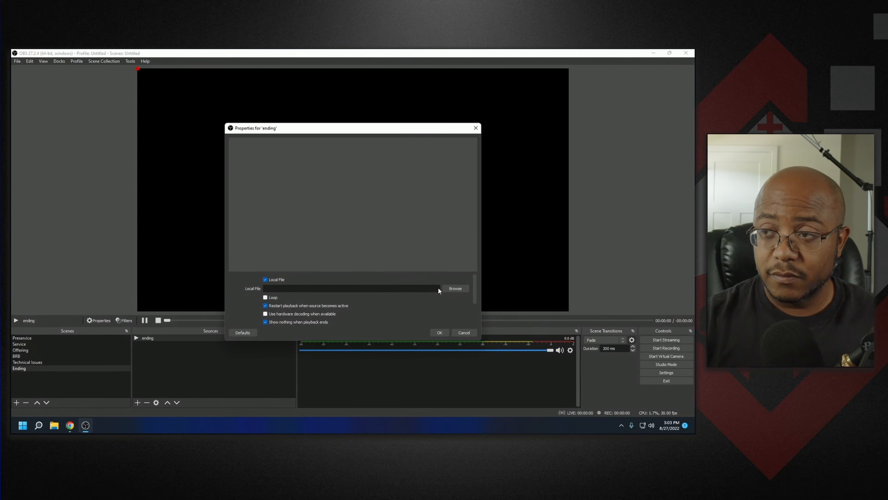
left_click(447, 289)
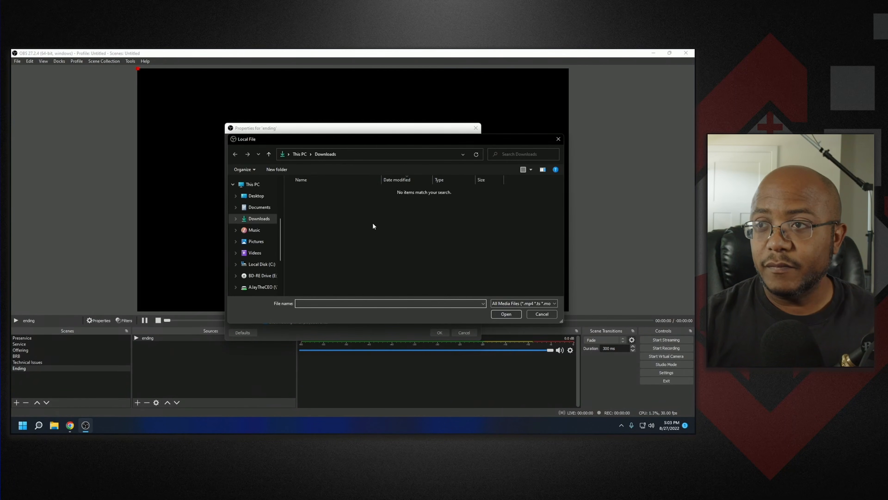
left_click(265, 263)
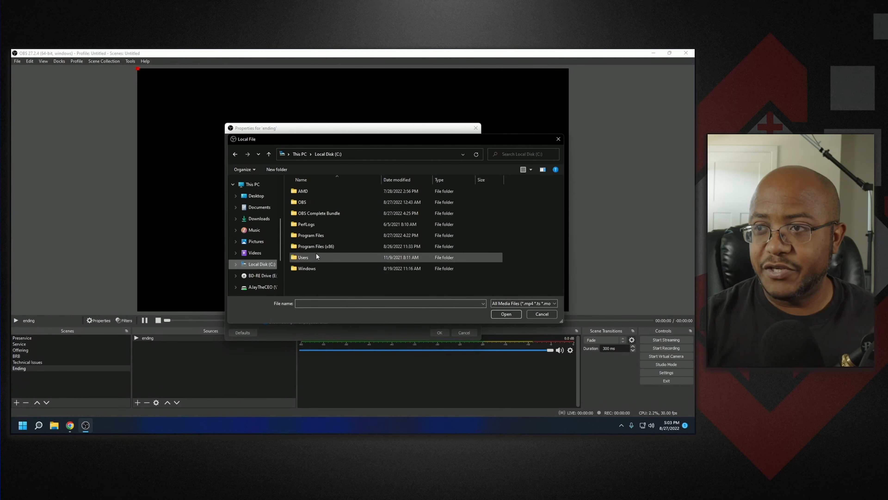
double_click(323, 215)
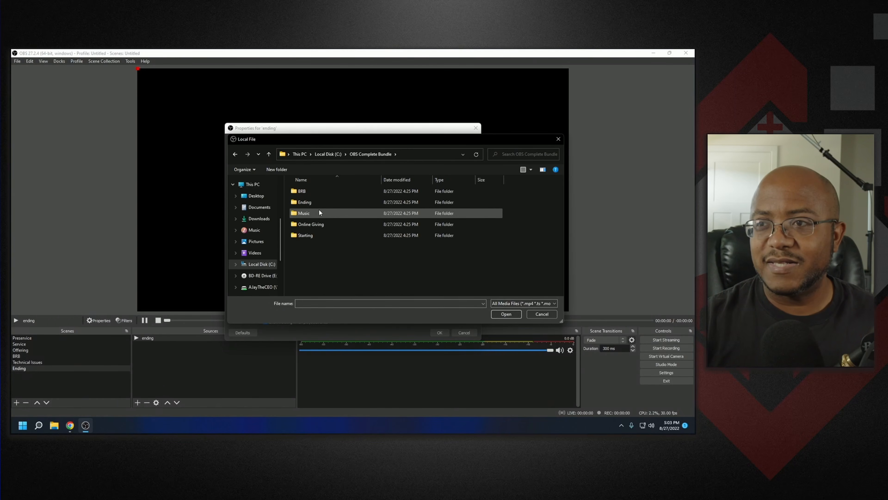
double_click(313, 202)
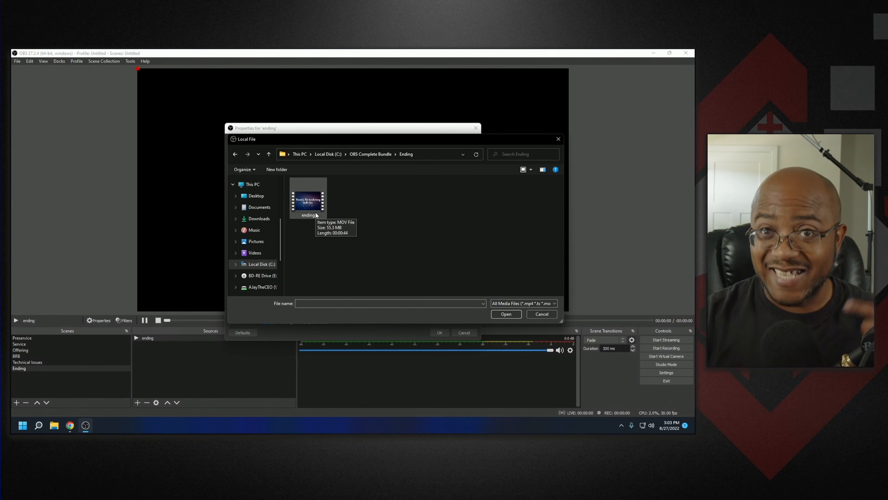
left_click(315, 207)
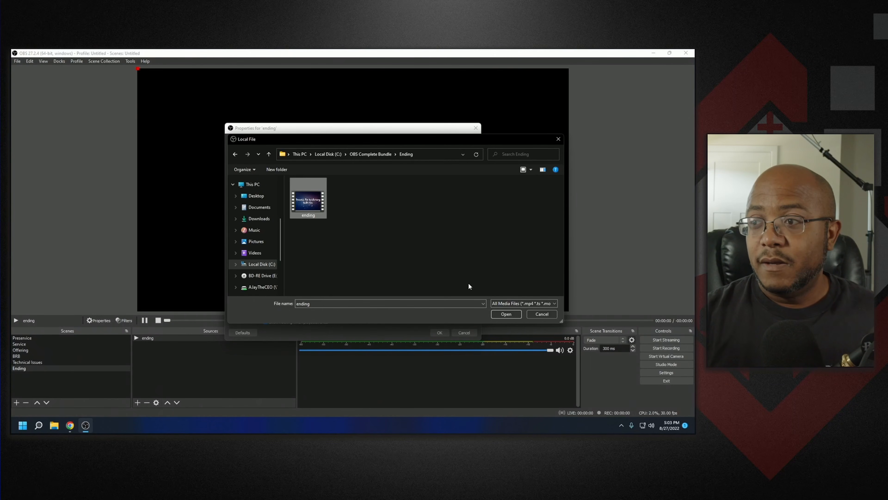
left_click(495, 313)
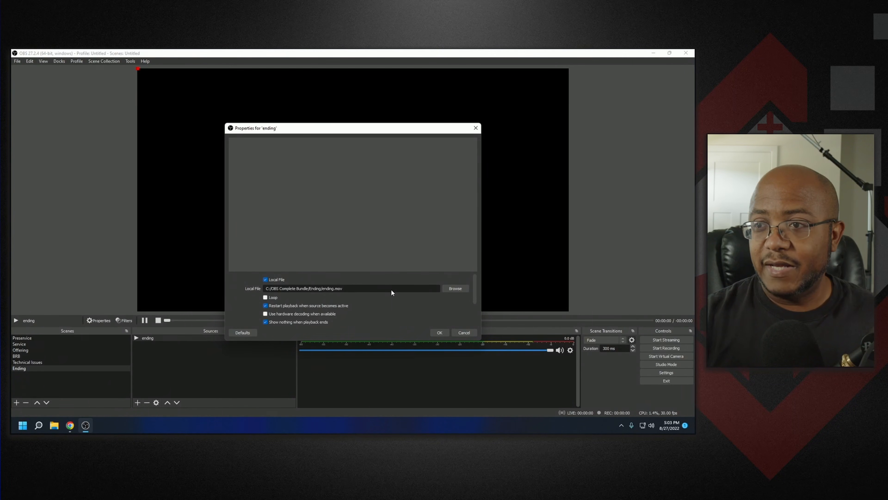
left_click(439, 332)
left_click(292, 338)
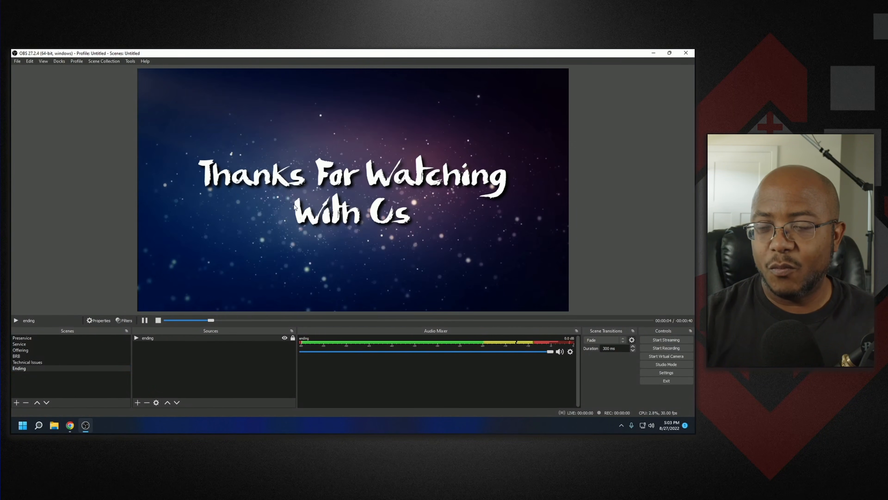
- Preview the ending video by skipping through its playback timeline
left_click(418, 320)
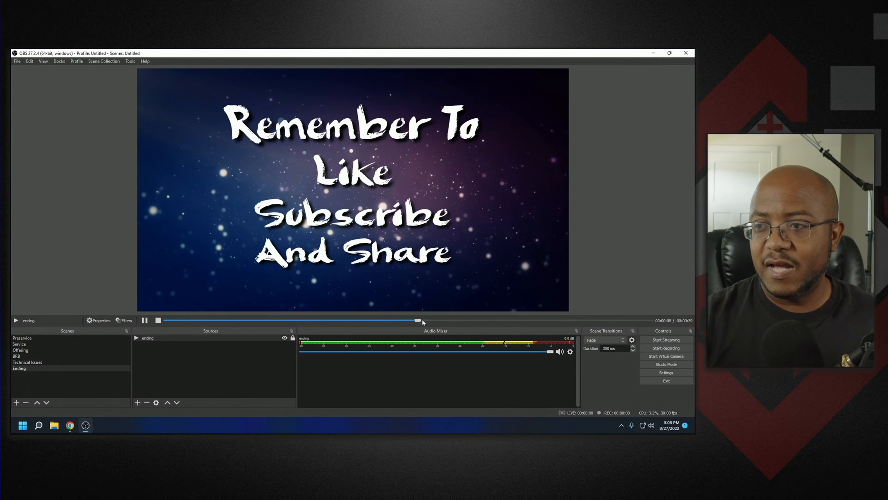
left_click(501, 320)
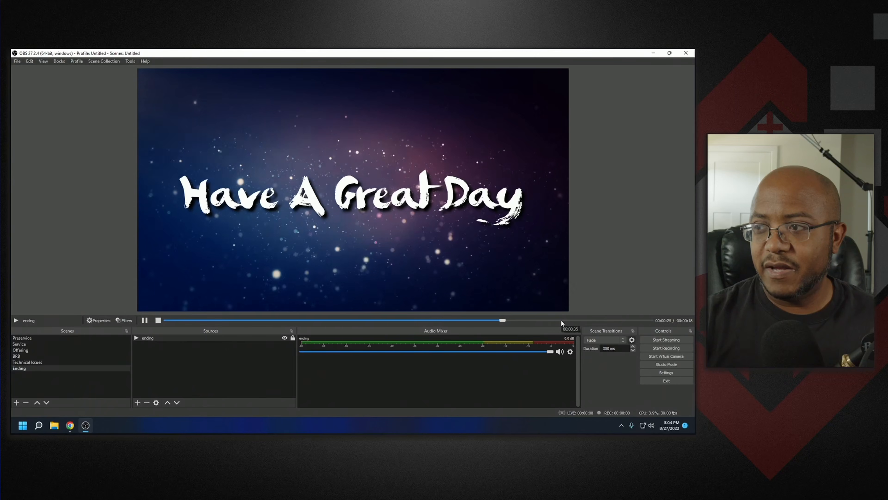
left_click(601, 320)
left_click(617, 320)
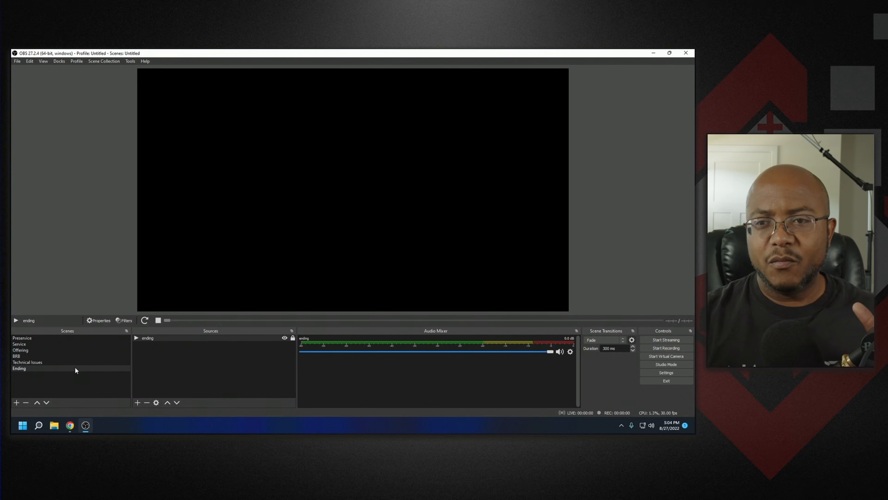
- Review each scene from Technical Issues back up to Preservice
left_click(89, 361)
left_click(92, 356)
left_click(94, 352)
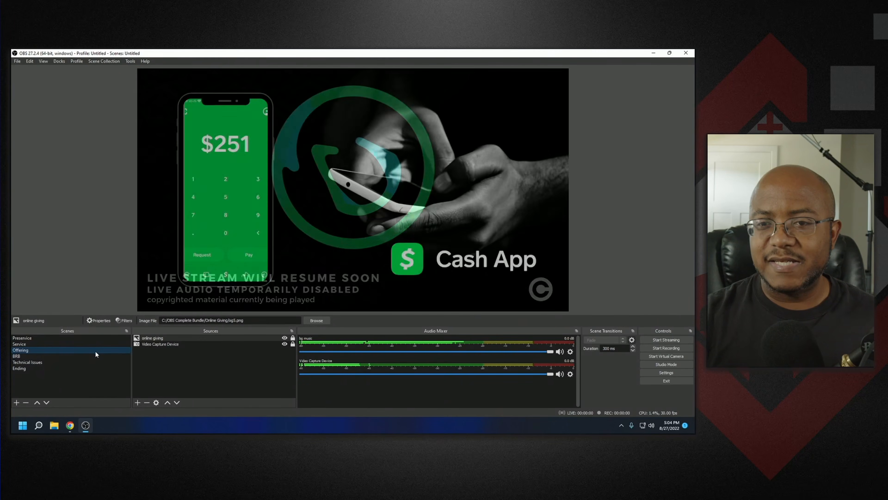
left_click(99, 344)
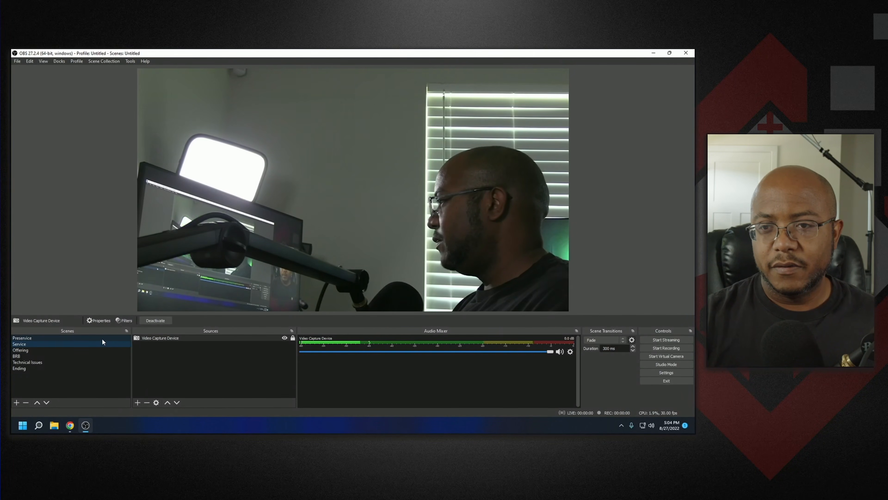
left_click(103, 338)
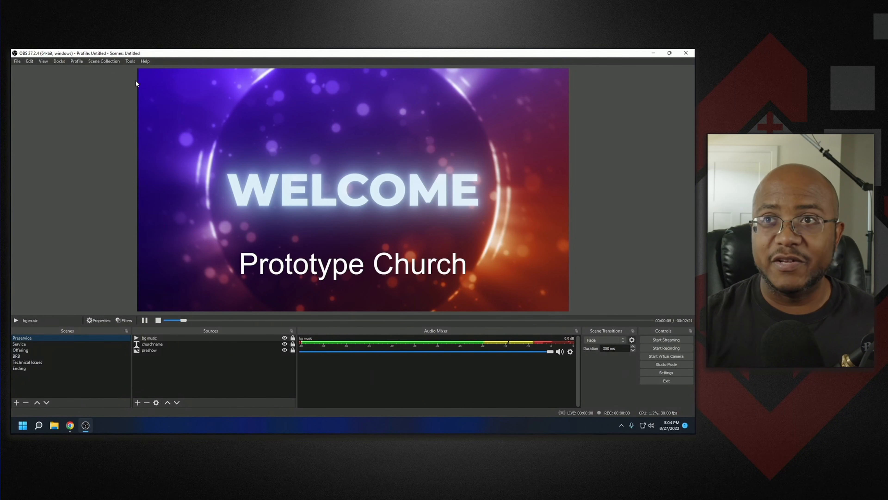
- Switch to the Media Ministry scene collection, dismissing the missing files dialog
left_click(111, 62)
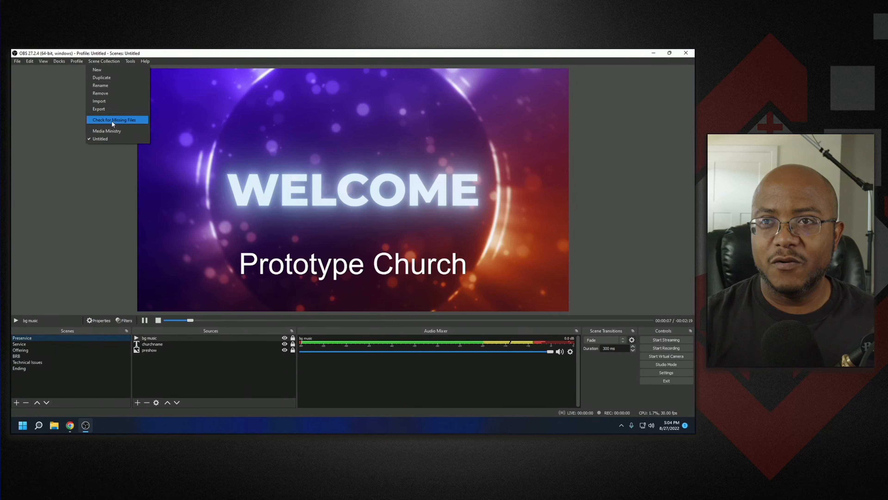
left_click(114, 130)
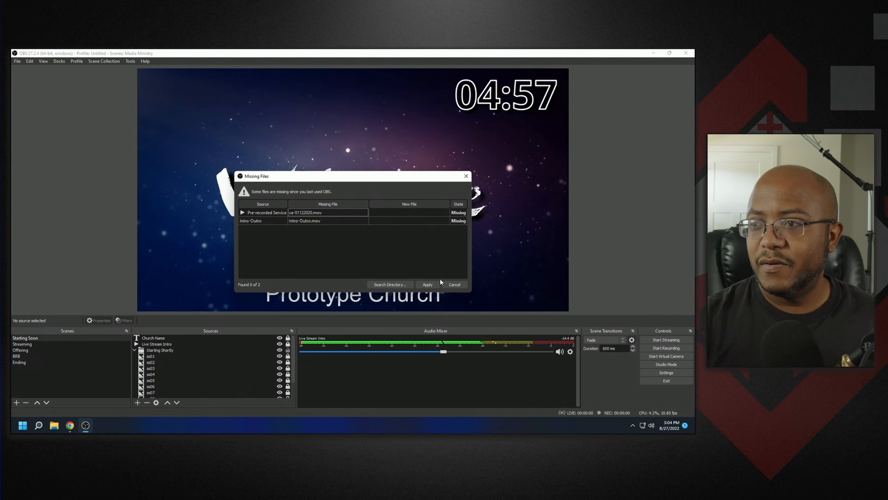
left_click(454, 284)
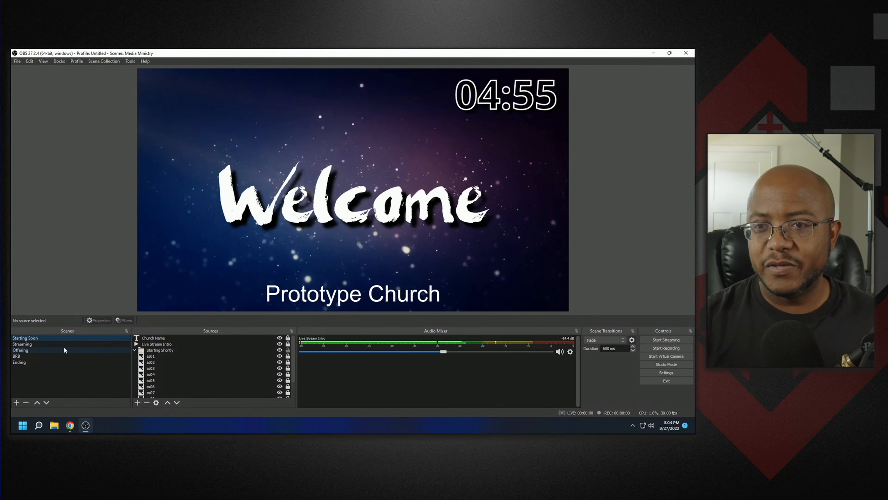
- Remove the Pre-recorded Service source from the Streaming scene
left_click(65, 346)
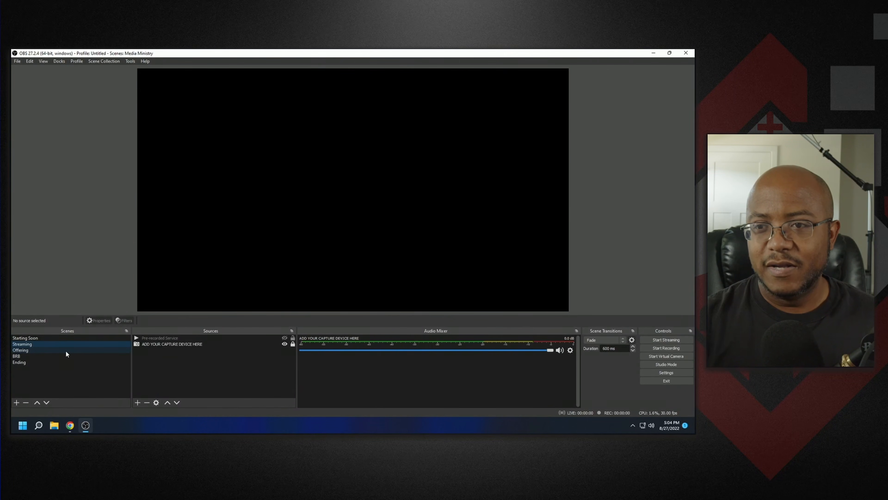
left_click(220, 338)
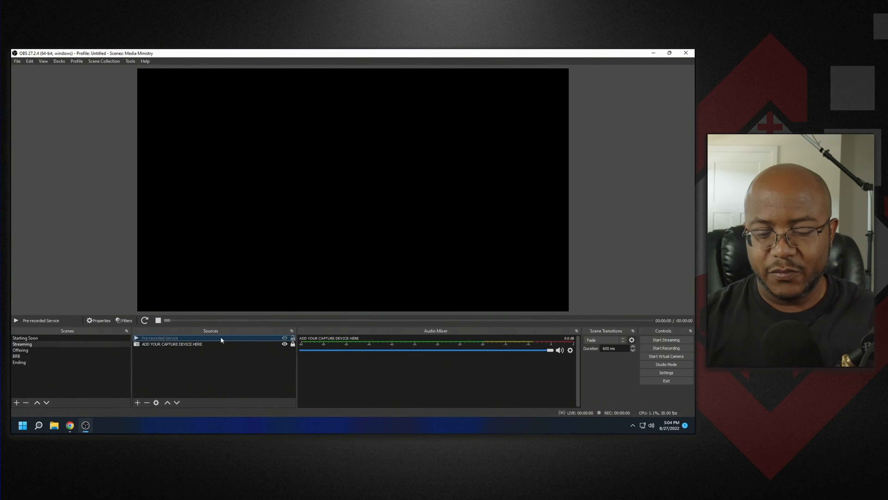
key("Delete")
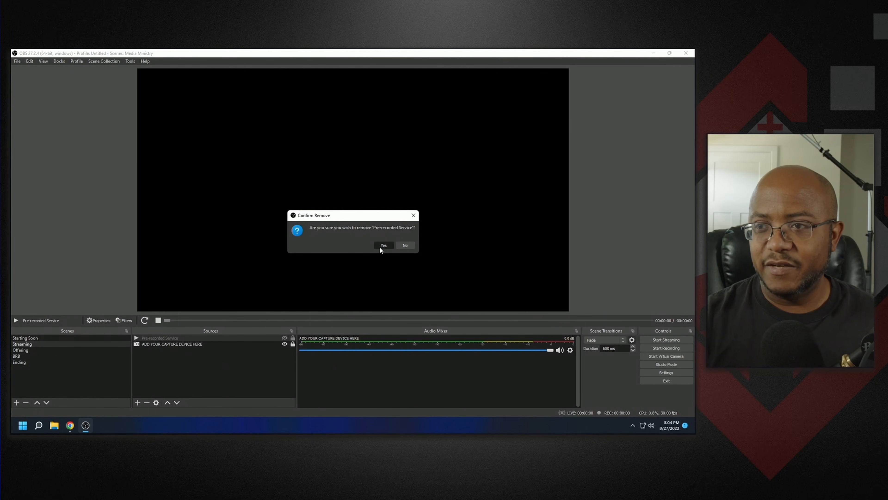
left_click(381, 246)
- Set the capture device source in the Streaming scene to USB Video and enable a custom audio device
double_click(186, 338)
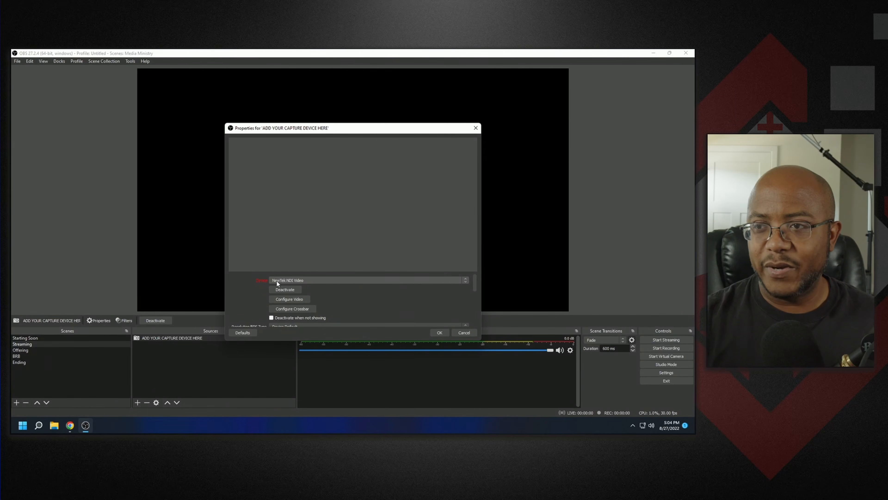
left_click(276, 281)
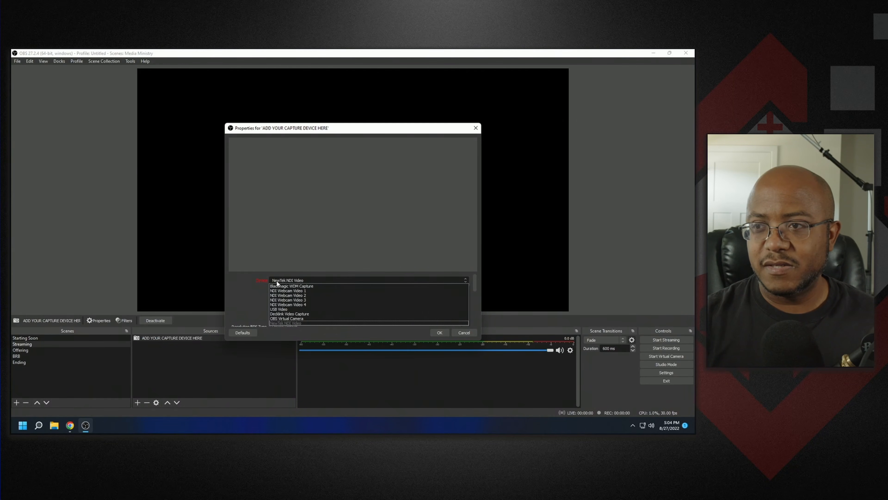
left_click(281, 309)
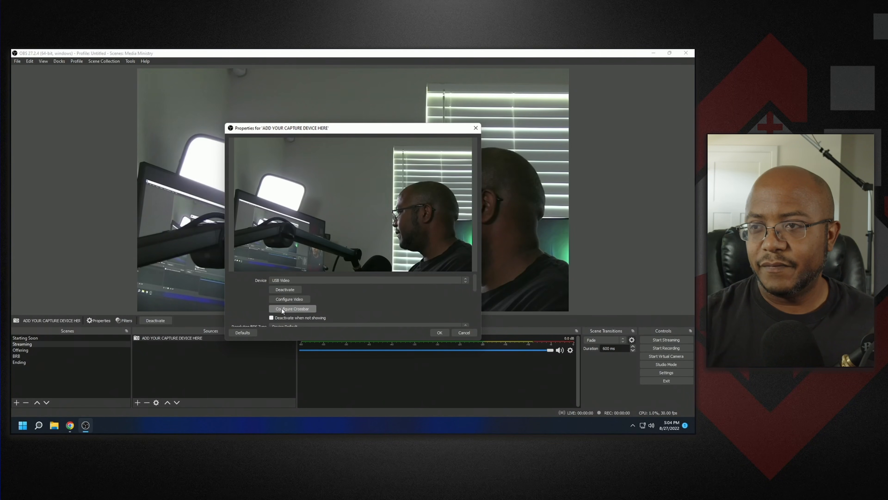
scroll(413, 292, "down", 10)
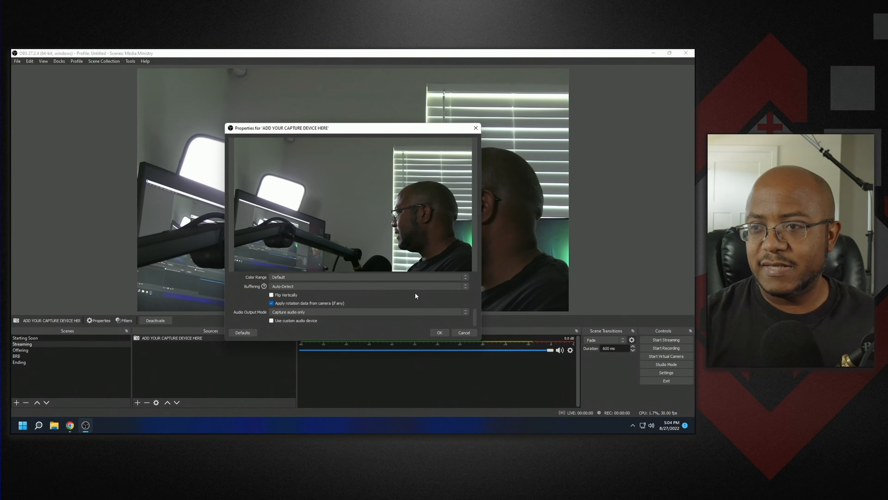
left_click(310, 320)
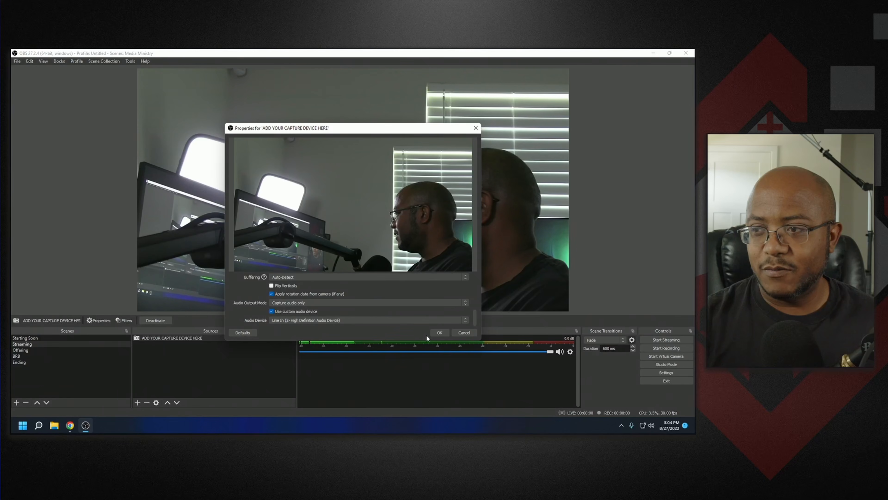
left_click(439, 332)
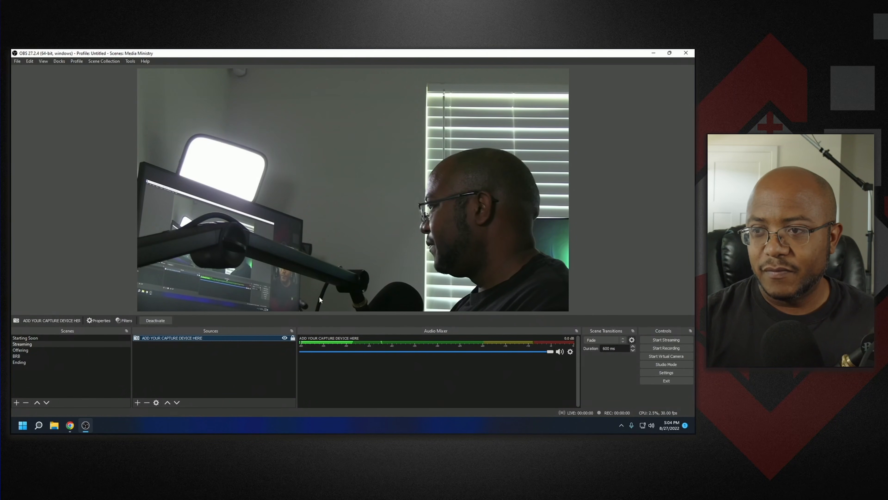
- Hide the og1 through og4 background images in the Offering scene
left_click(29, 349)
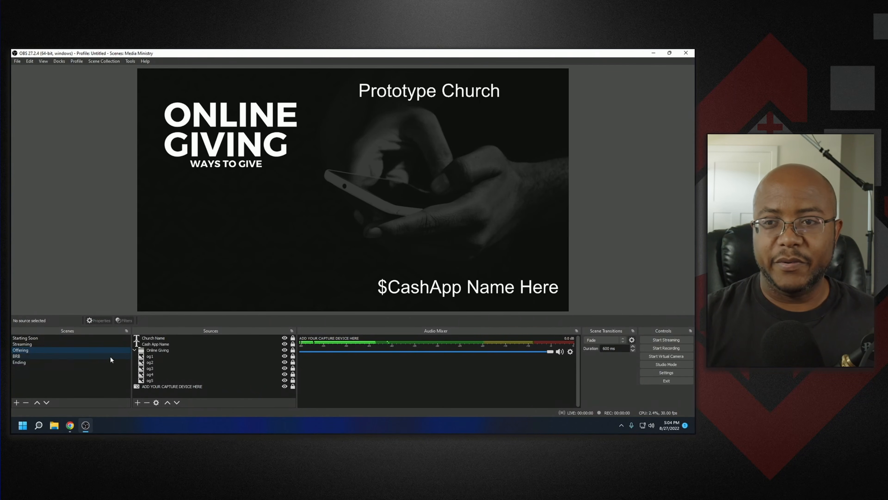
left_click(285, 356)
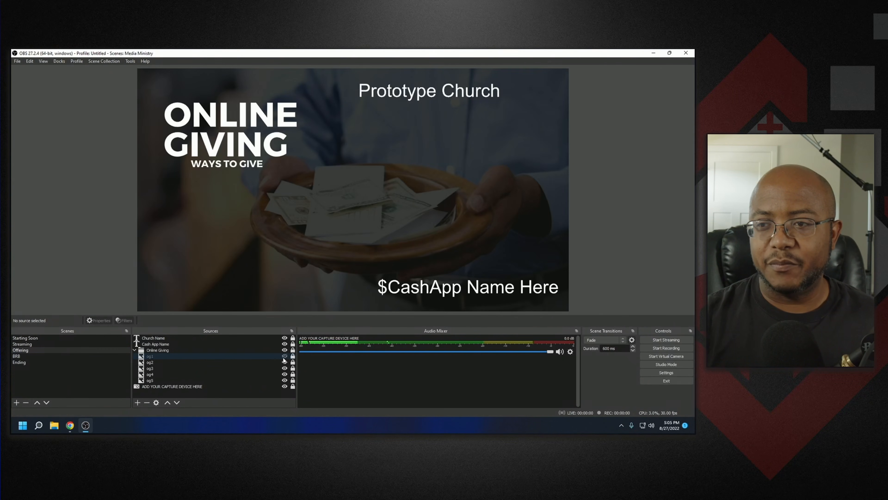
left_click(284, 362)
left_click(284, 368)
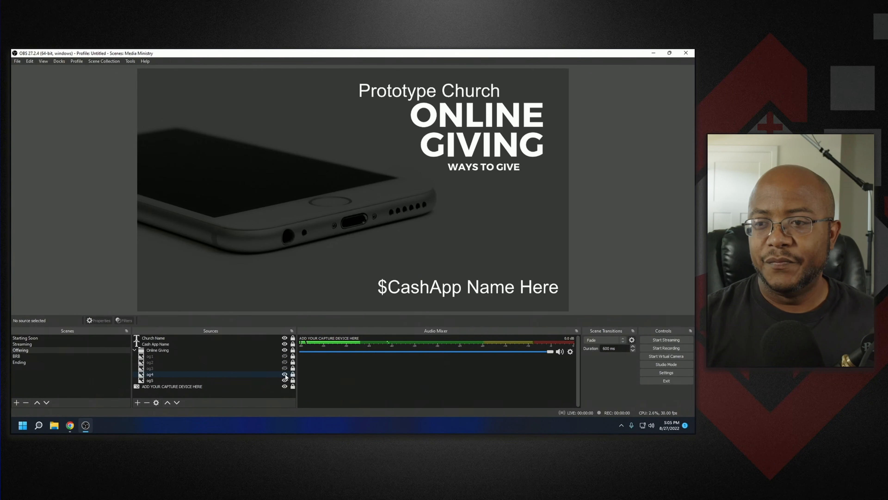
left_click(284, 374)
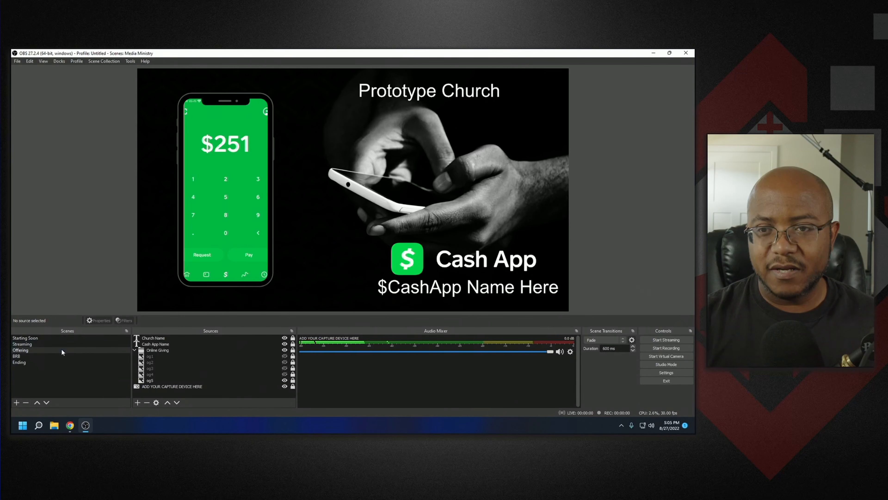
- Move the Prototype Church title slightly lower in the Ending scene
left_click(64, 355)
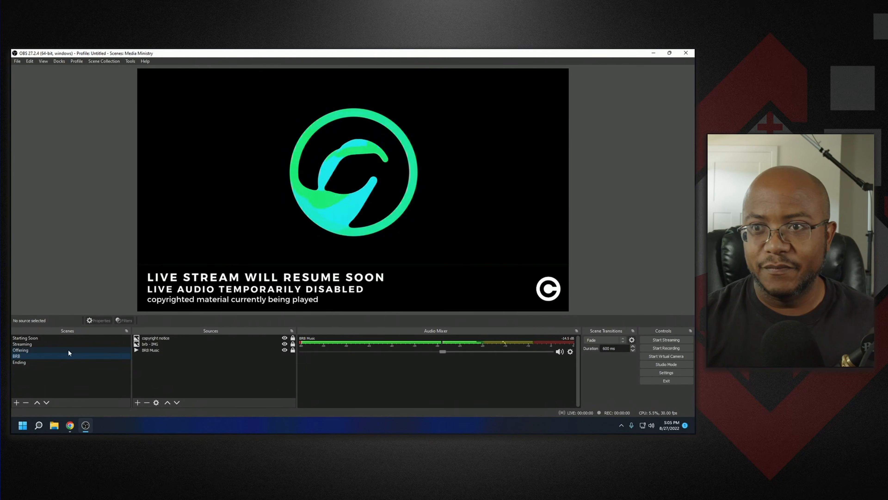
left_click(56, 359)
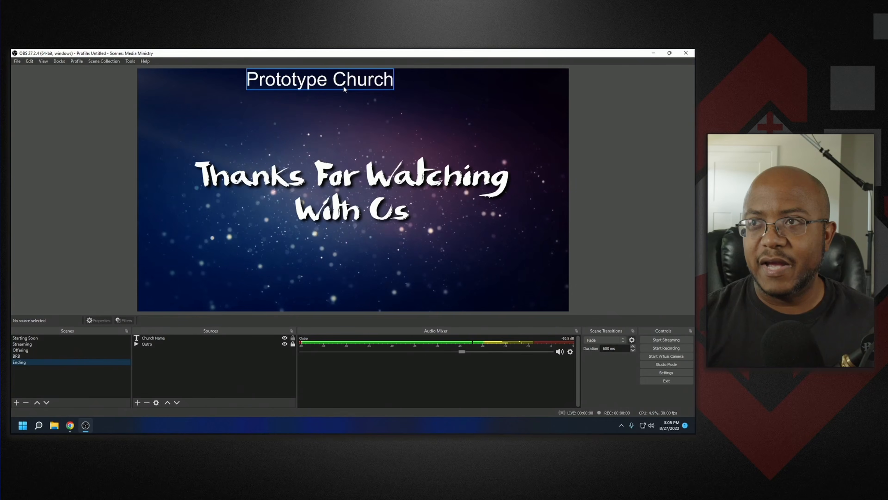
left_click_drag(344, 85, 380, 100)
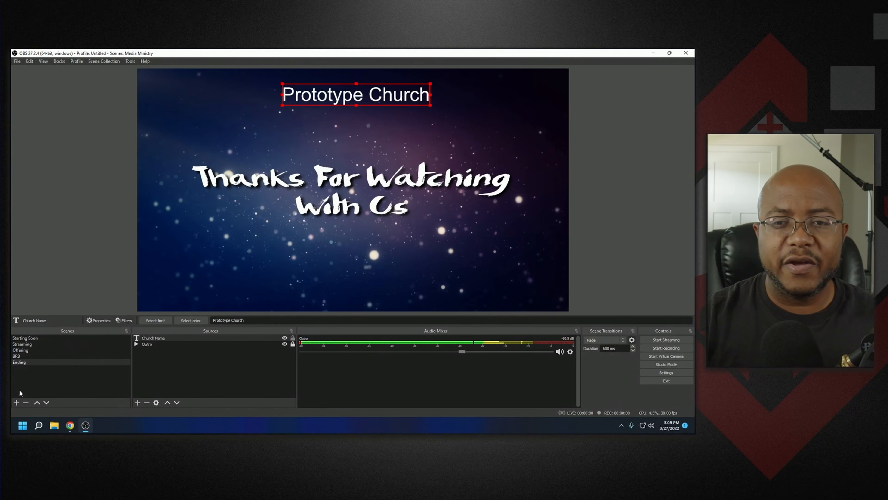
- Add a new scene named technical issues
left_click(17, 402)
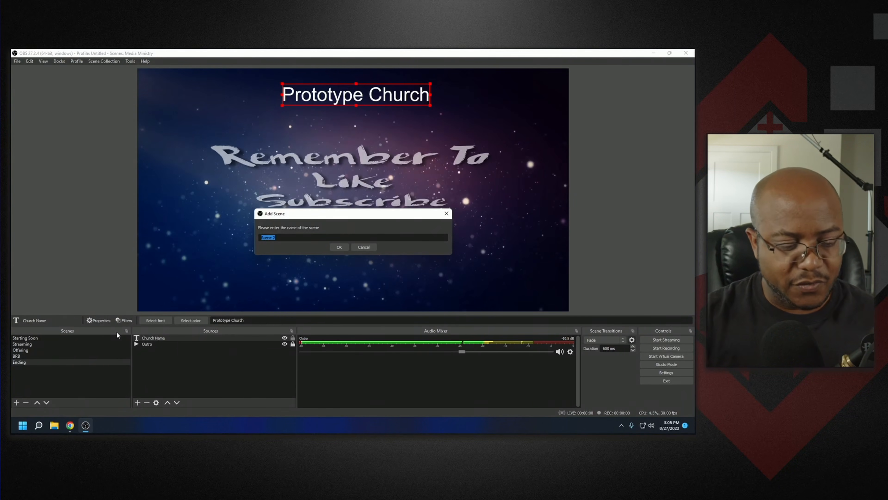
type("techni")
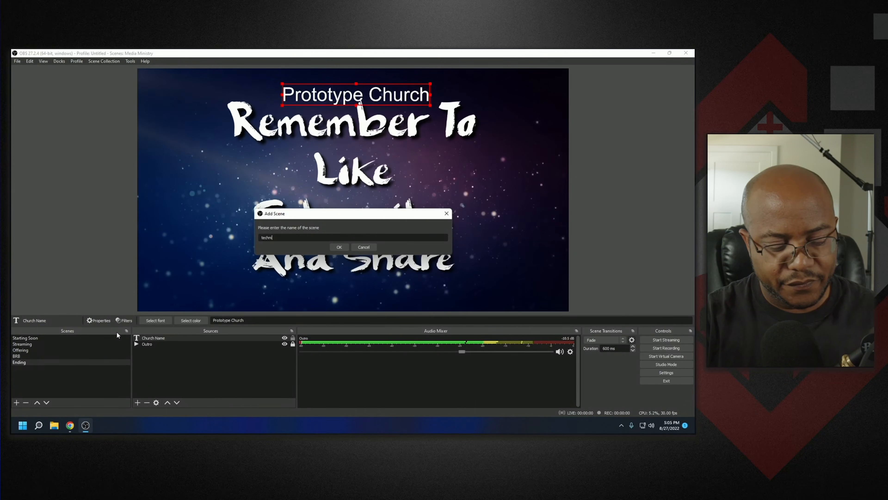
type("cal issues")
key("Return")
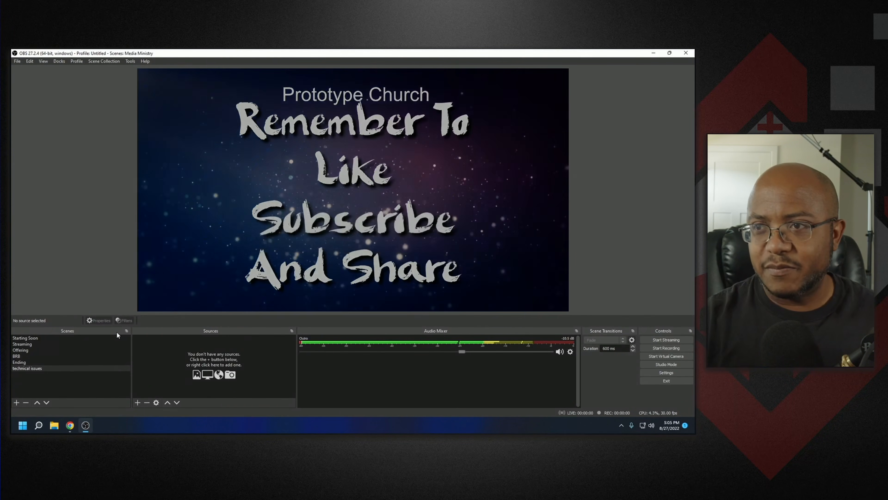
- Add an image source named tech issues using the tech issues.jpg file from Downloads
left_click(139, 401)
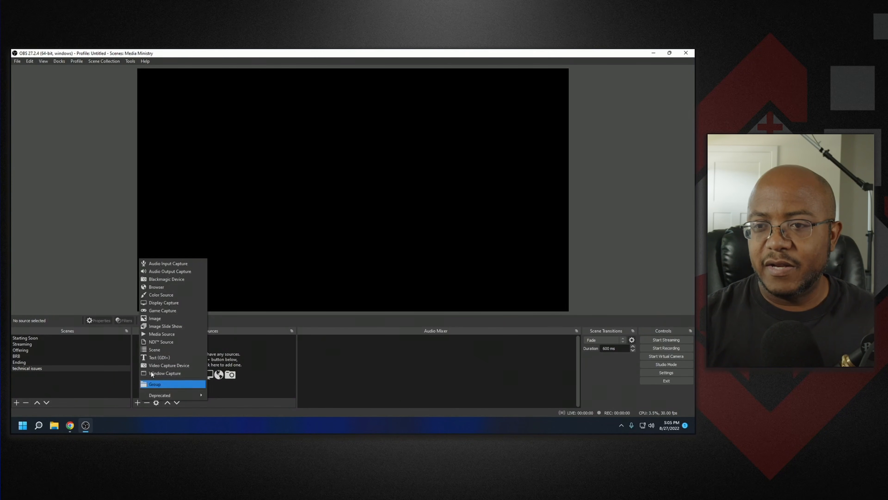
left_click(160, 318)
type("tech issues")
key("Return")
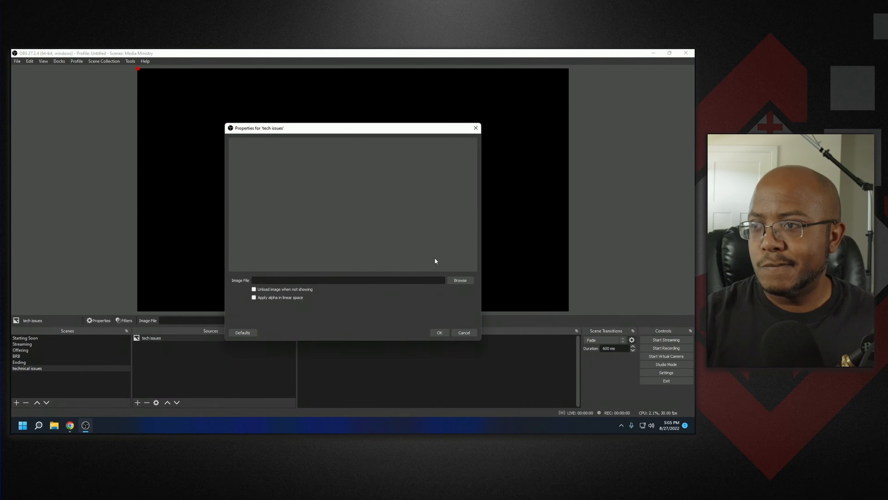
left_click(461, 280)
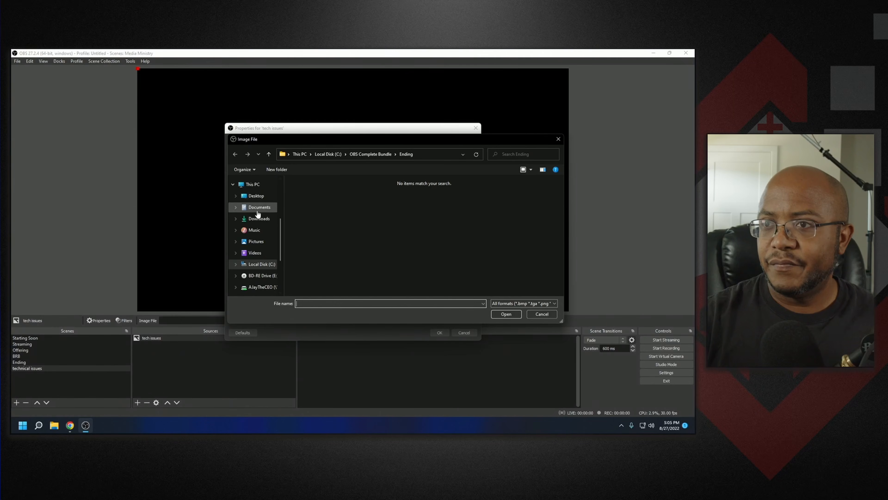
left_click(258, 218)
double_click(306, 201)
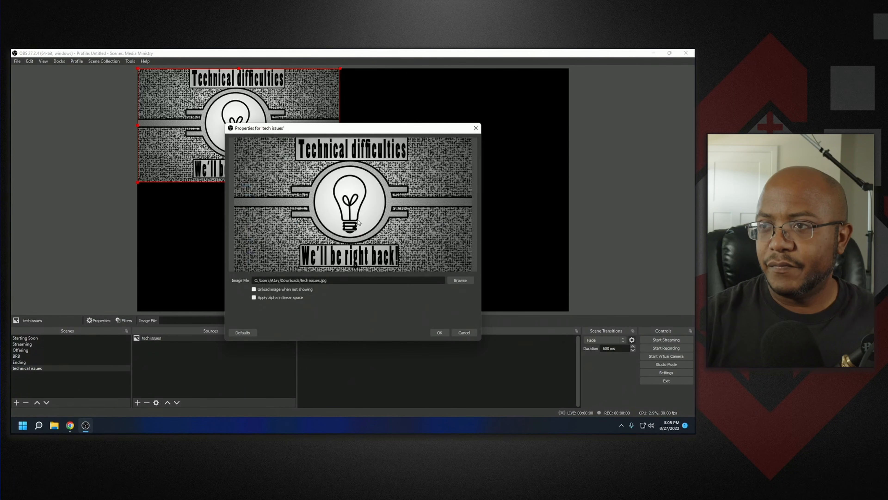
left_click(440, 332)
- Fit the tech issues image to the screen and lock it
right_click(244, 336)
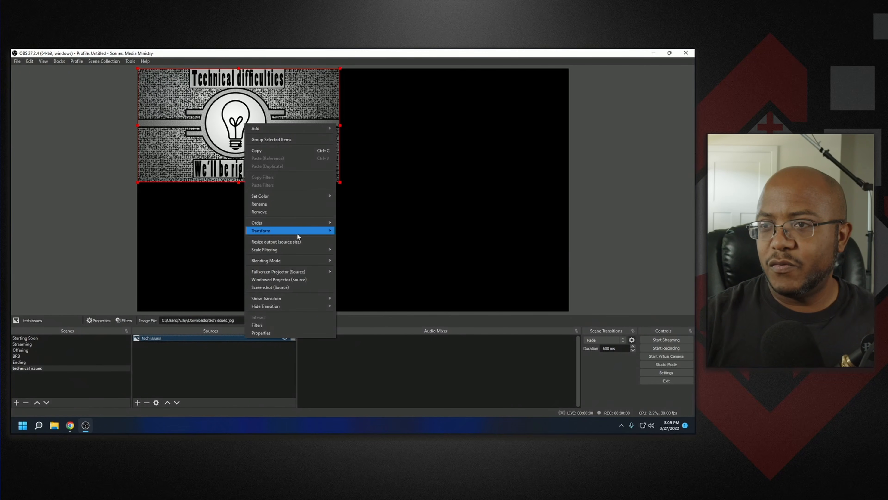
mouse_move(317, 233)
left_click(362, 309)
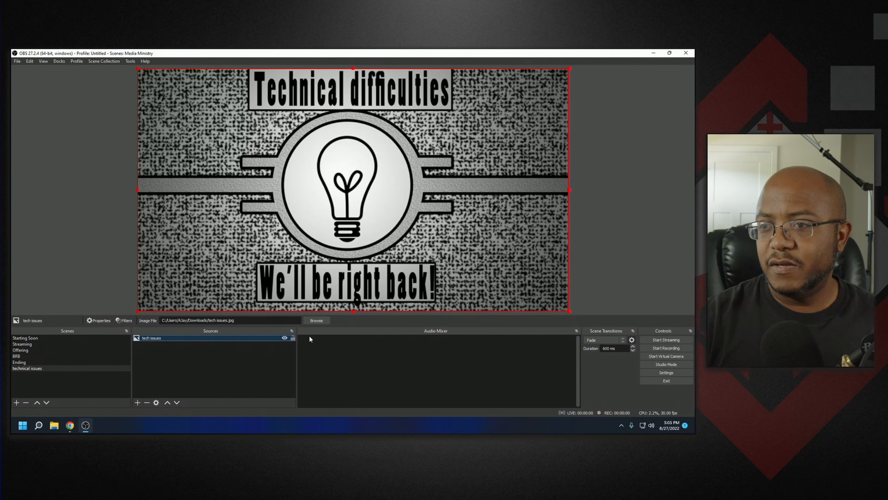
left_click(293, 338)
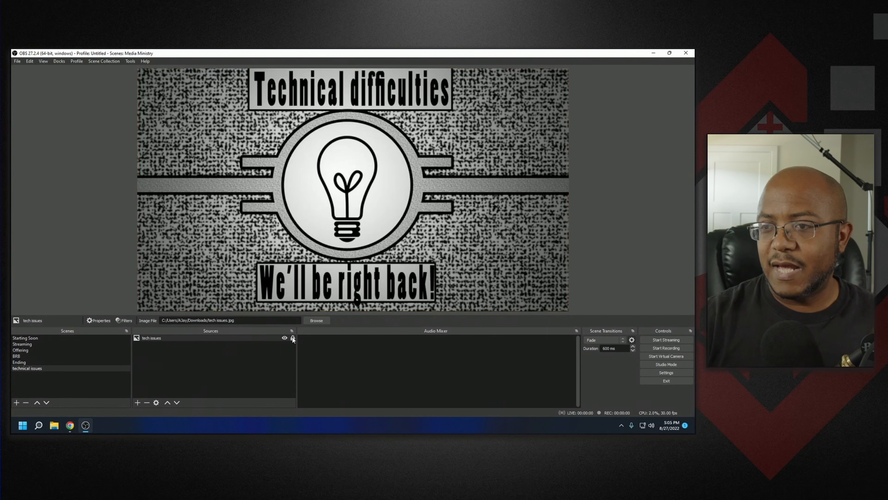
- Add the existing BRB Music media source to the technical issues scene and lock it
left_click(138, 402)
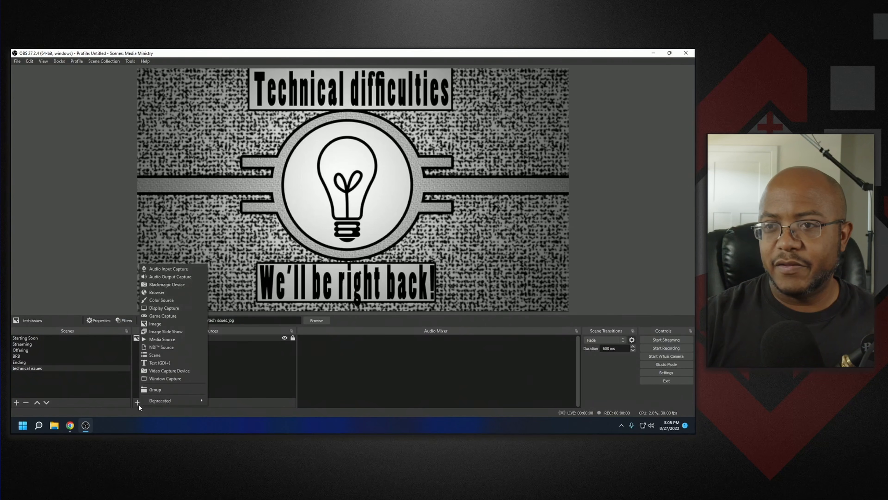
left_click(198, 337)
left_click(309, 207)
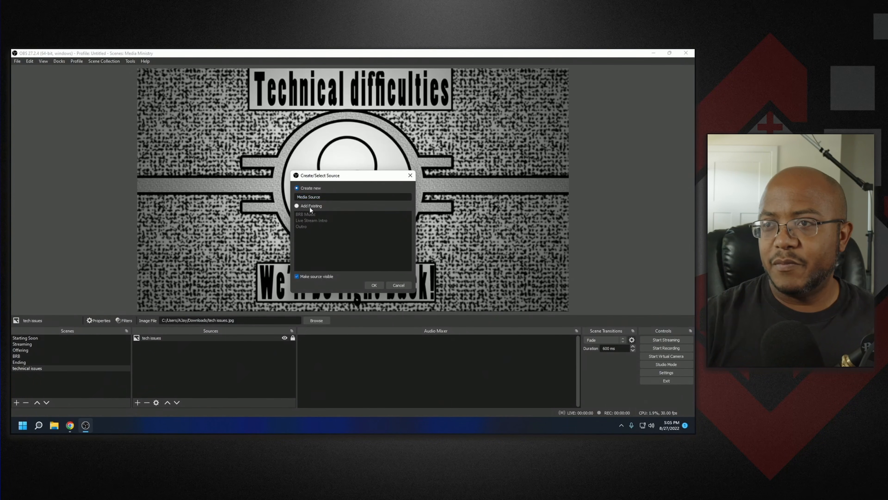
left_click(311, 214)
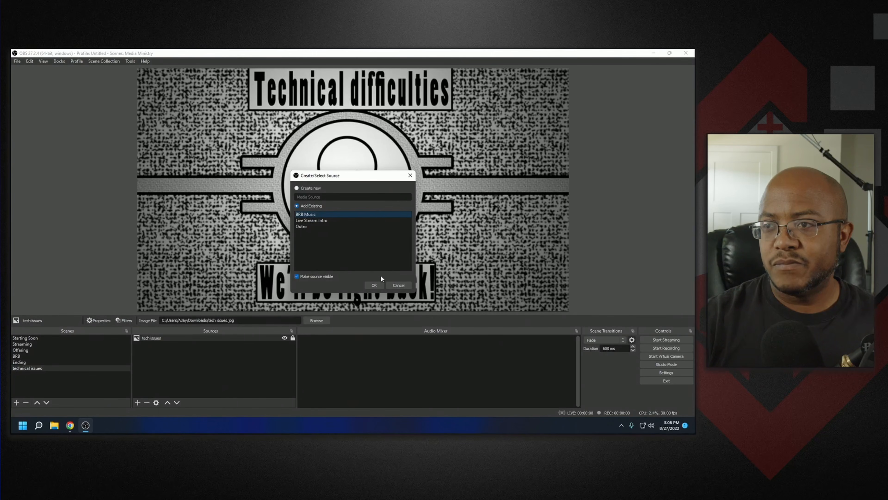
left_click(381, 284)
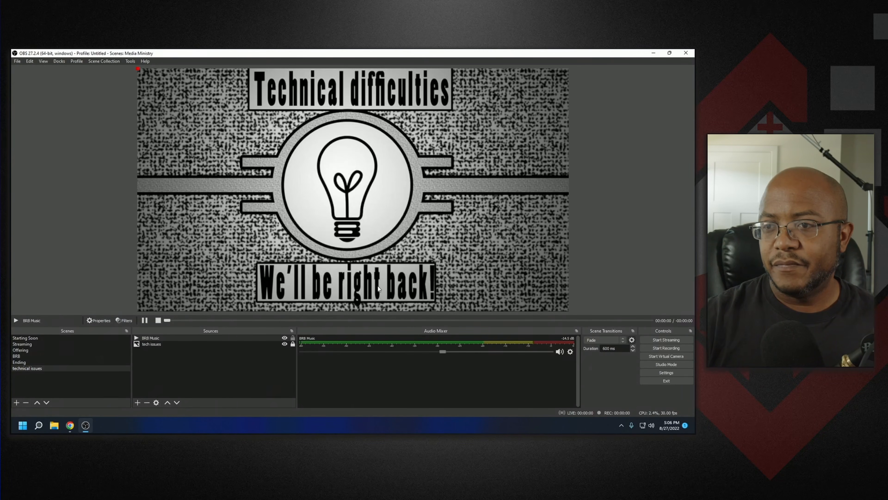
left_click(293, 338)
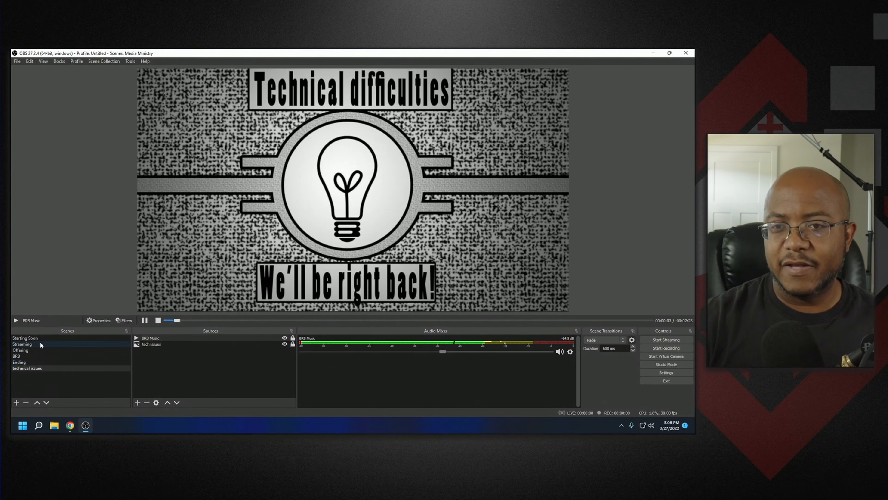
- Review the Streaming, Offering, Ending and technical issues scenes
left_click(27, 344)
left_click(31, 349)
left_click(32, 362)
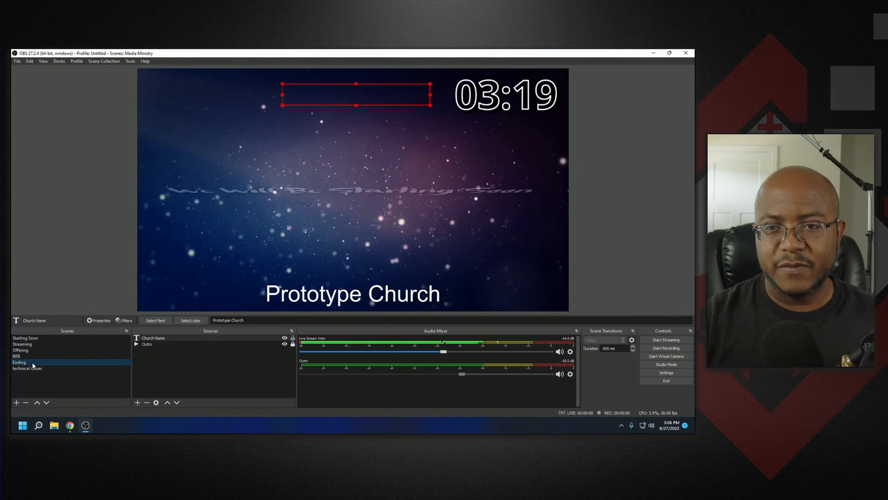
left_click(32, 369)
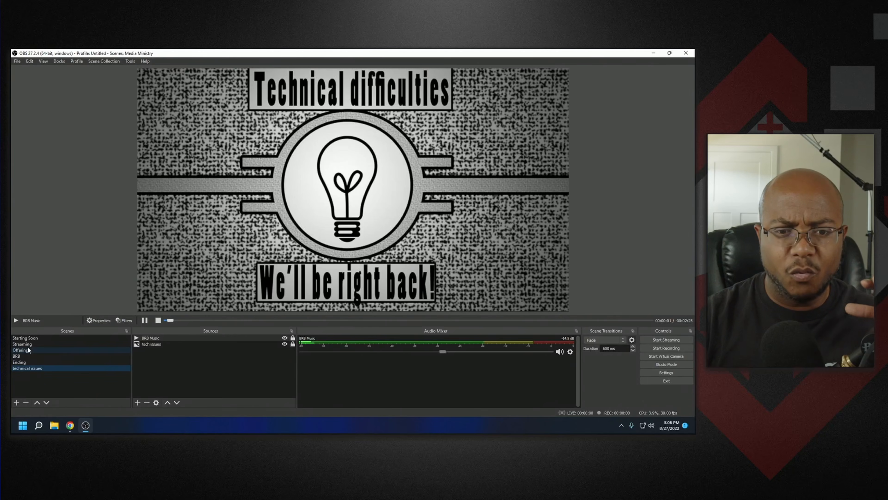
- Set the output (scaled) resolution to 1920x1080 and the frame rate to 60 fps in the video settings
left_click(680, 374)
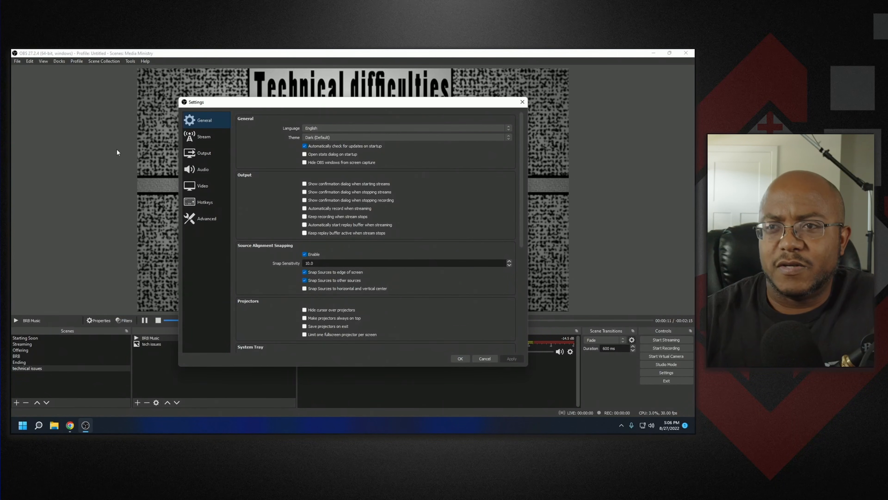
left_click(194, 186)
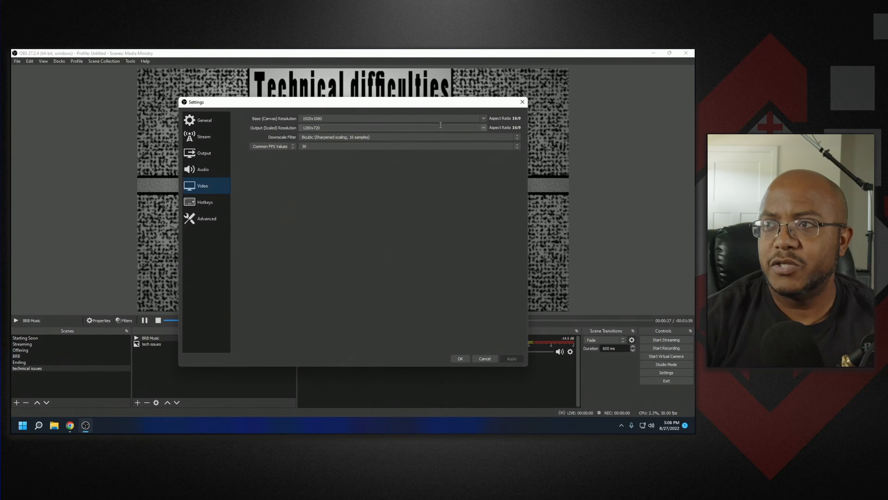
left_click(483, 127)
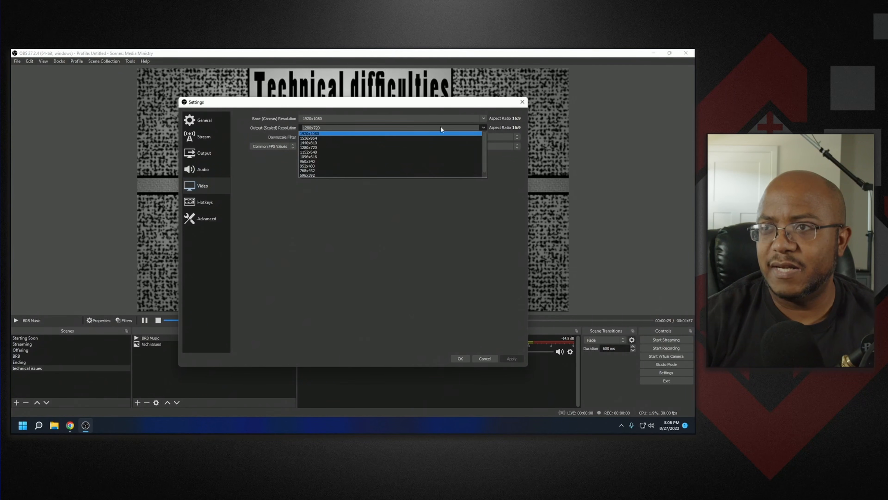
left_click(362, 134)
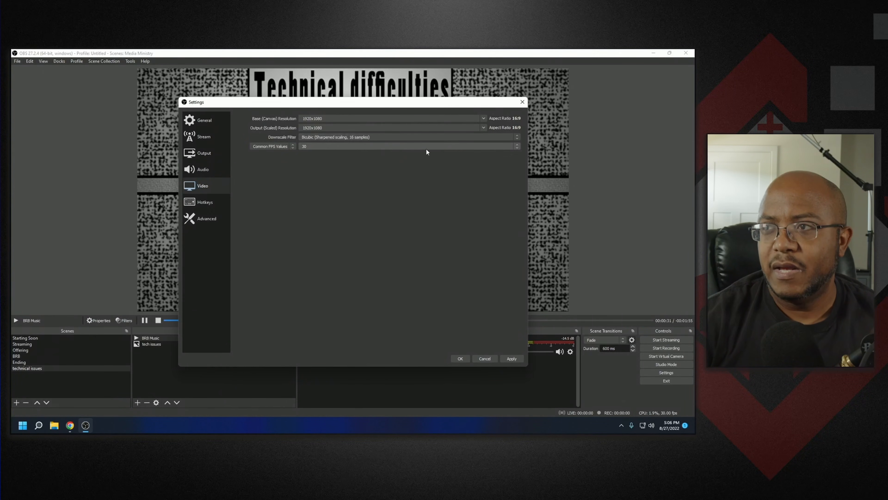
left_click(515, 146)
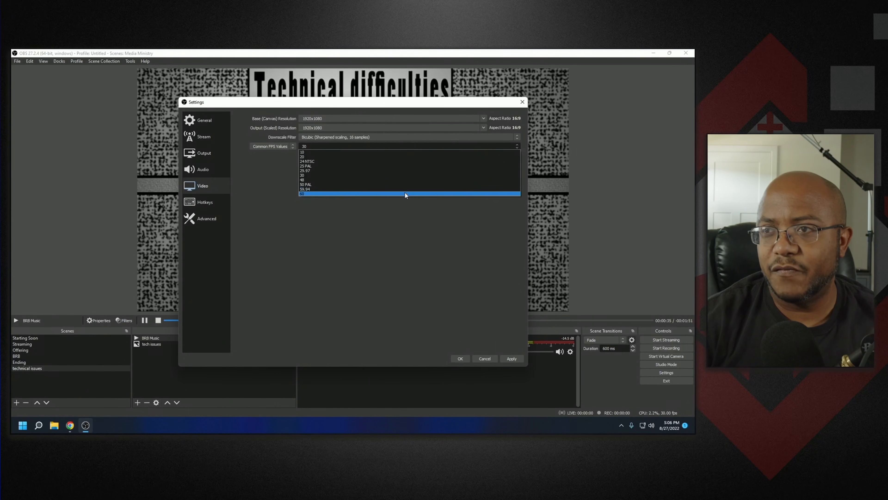
left_click(405, 194)
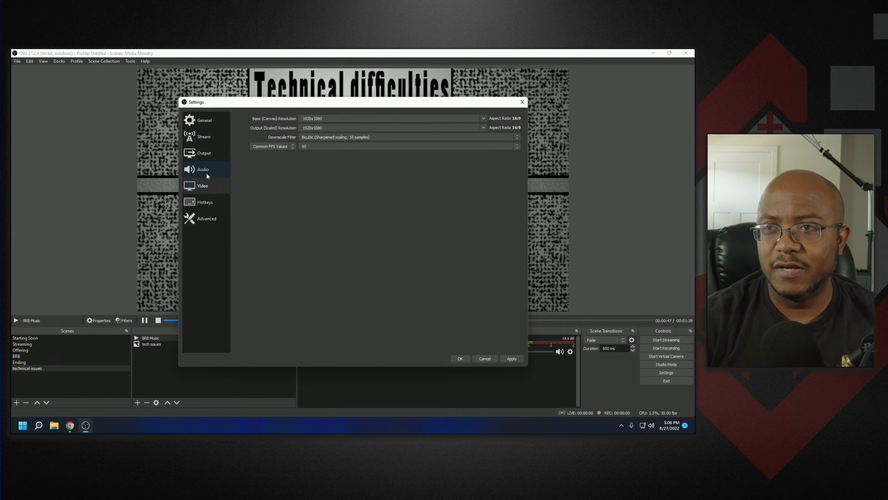
- Review the recording format options in the output settings
left_click(203, 153)
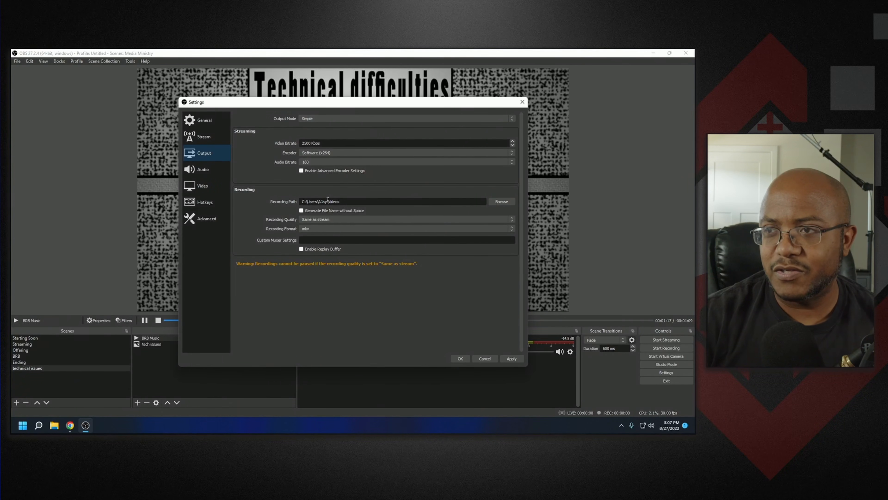
left_click(314, 229)
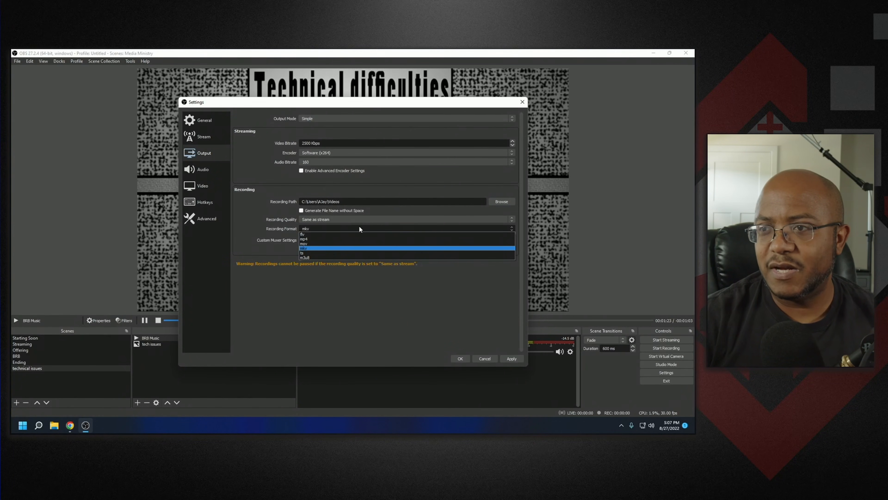
left_click(378, 304)
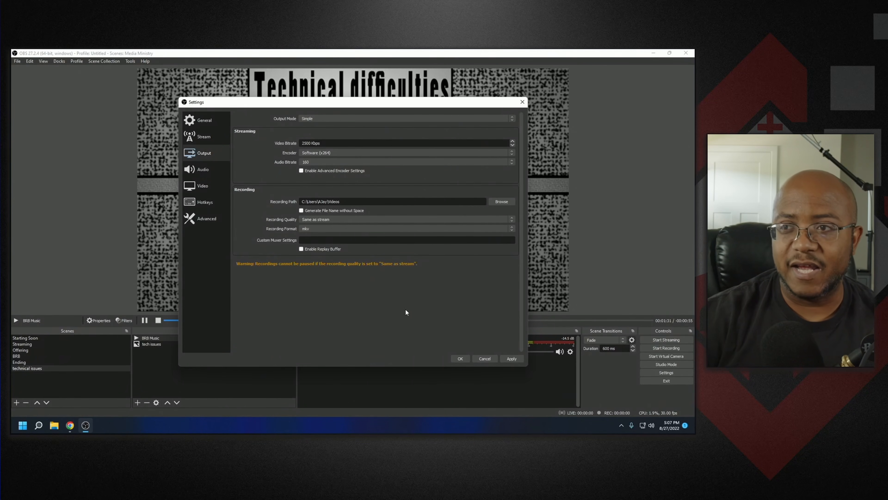
left_click(364, 228)
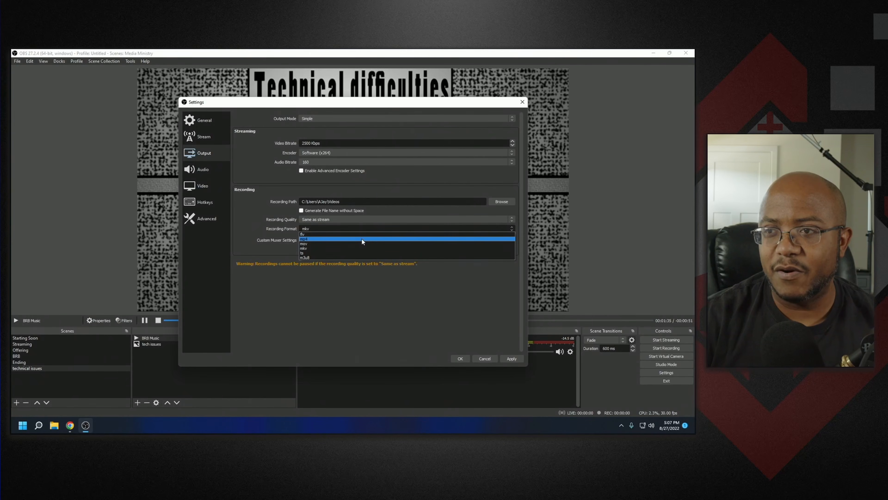
left_click(444, 323)
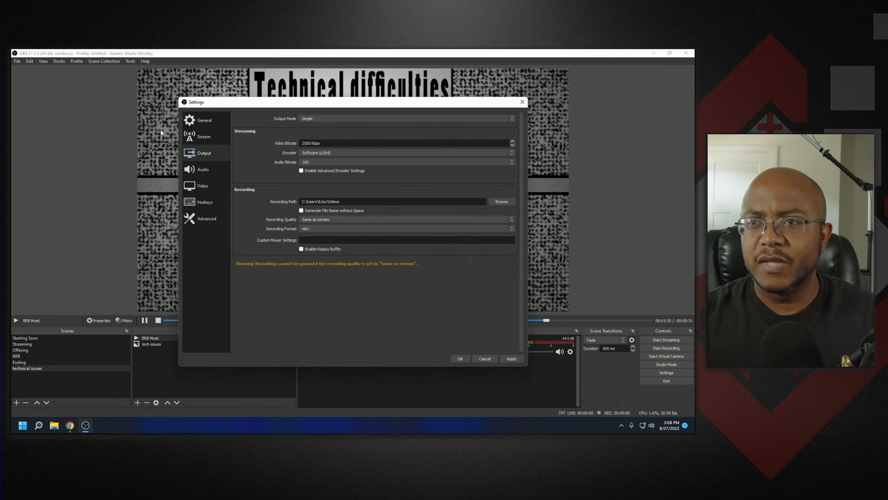
- Set the streaming service to Vimeo in the stream settings
left_click(191, 137)
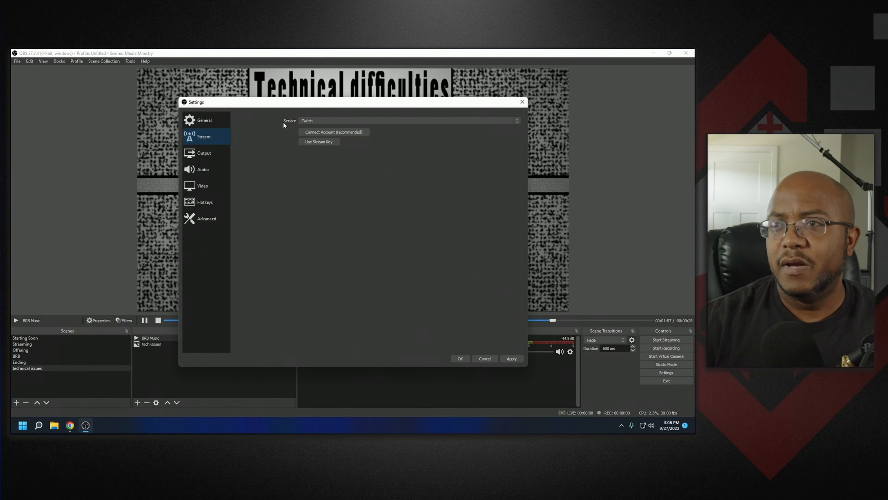
left_click(314, 120)
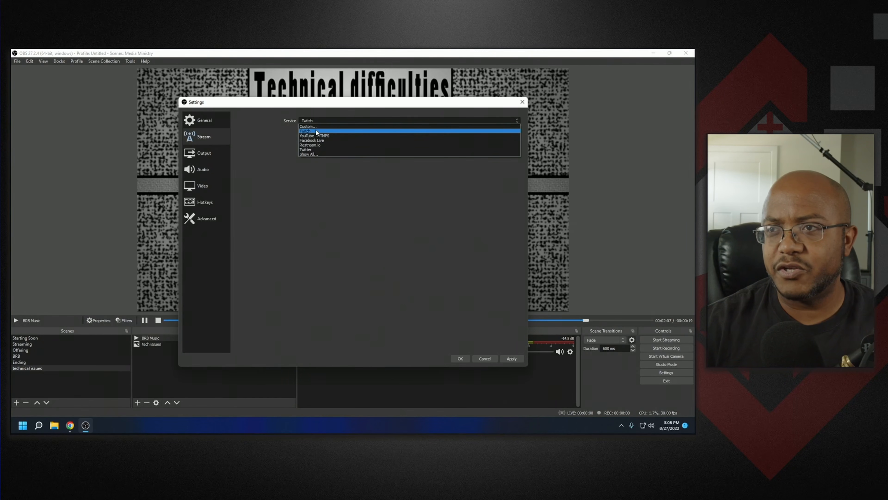
left_click(314, 154)
scroll(335, 173, "down", 15)
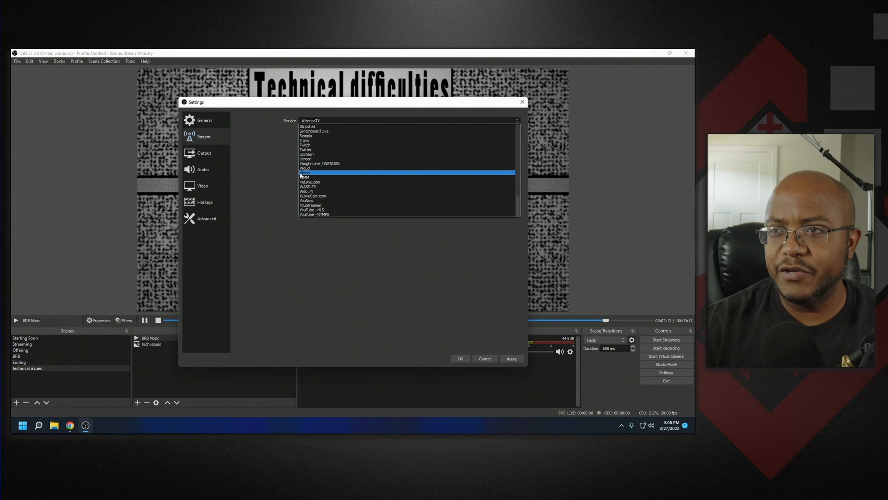
left_click(303, 173)
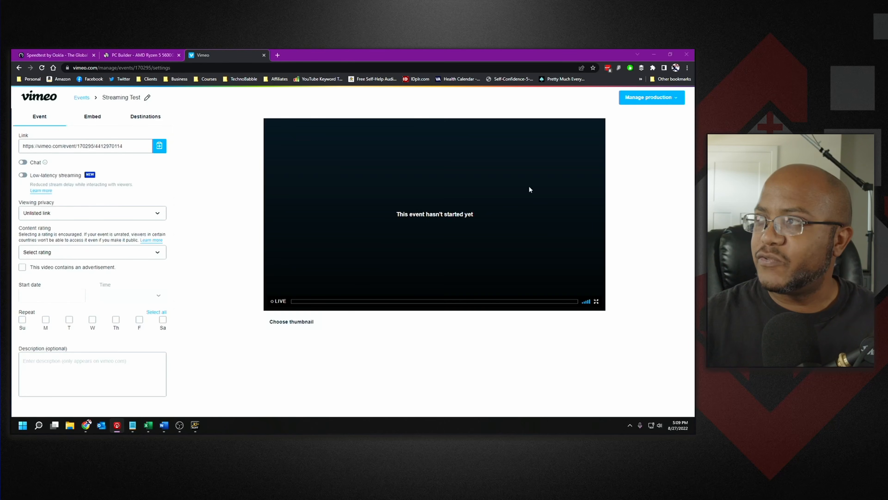
- On the Vimeo event page, choose streaming via RTMP and copy the stream key
left_click(676, 98)
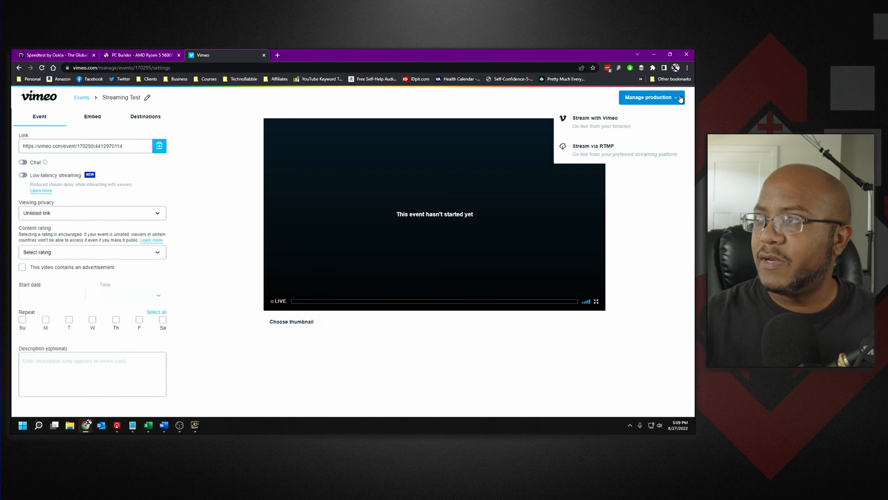
left_click(609, 150)
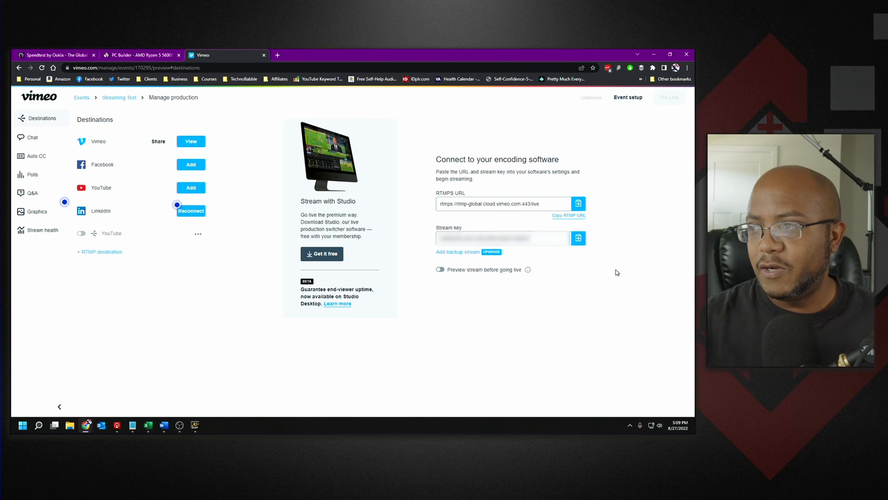
left_click(578, 238)
- Paste the Vimeo stream key into the stream key field of the stream settings and save
left_click(71, 424)
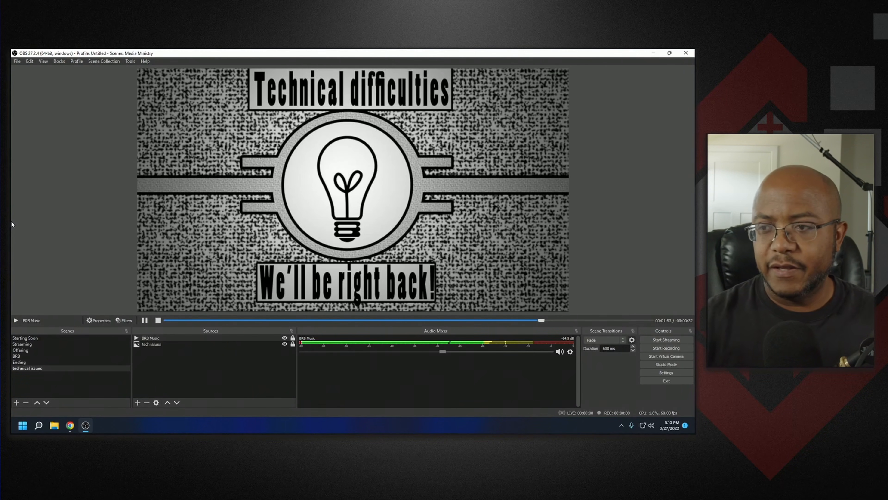
left_click(52, 424)
left_click(122, 324)
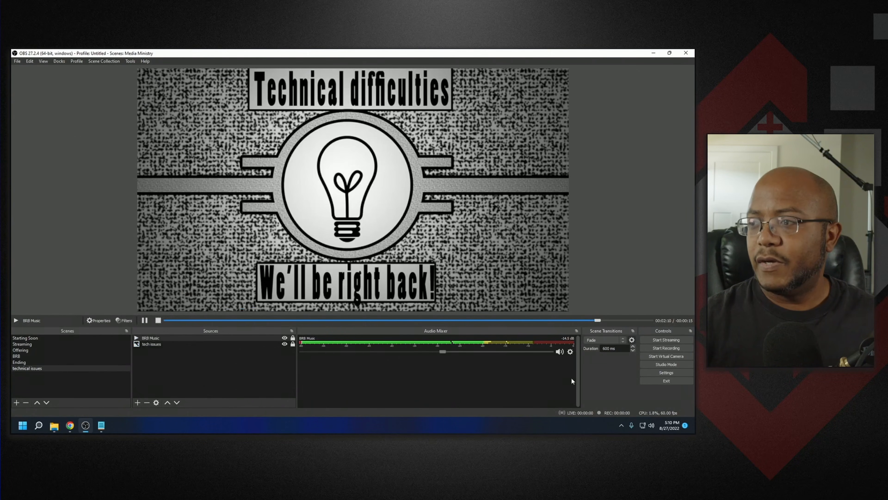
left_click(661, 372)
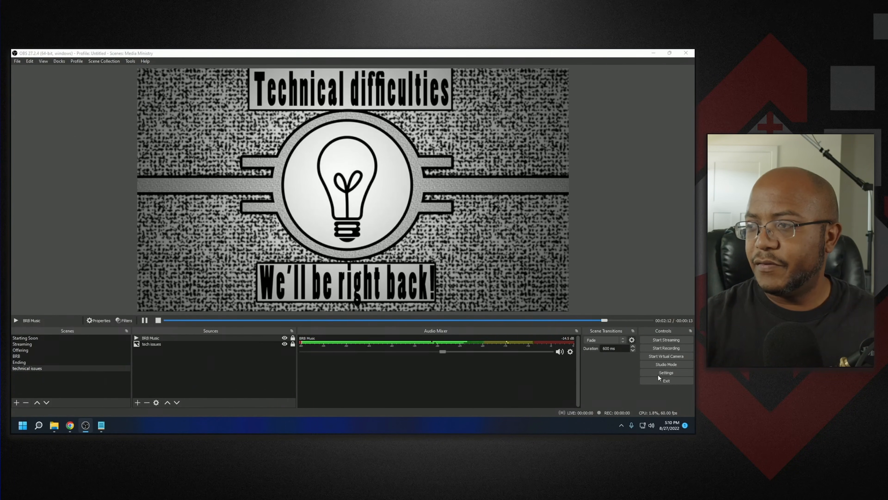
left_click(201, 136)
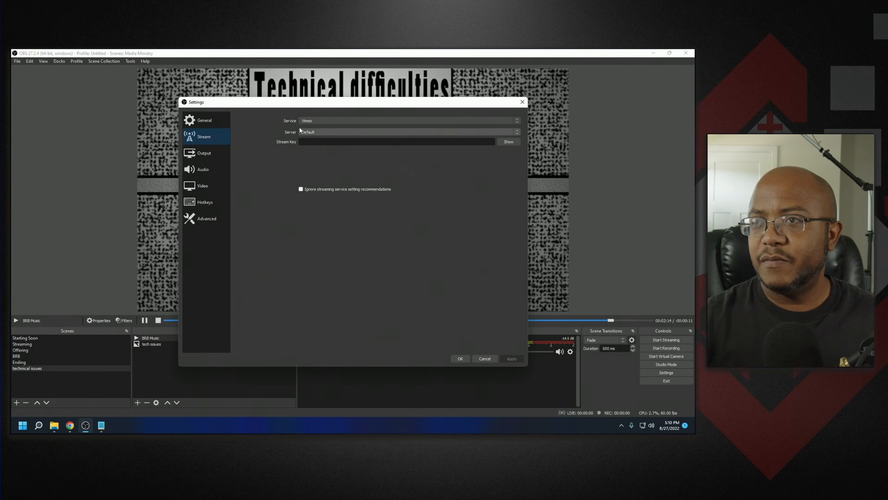
left_click(320, 142)
key("ctrl+v")
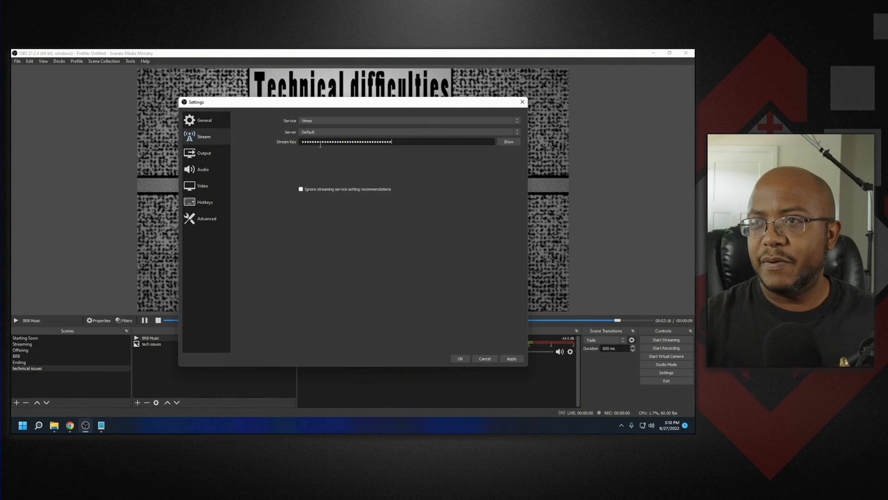
left_click(460, 358)
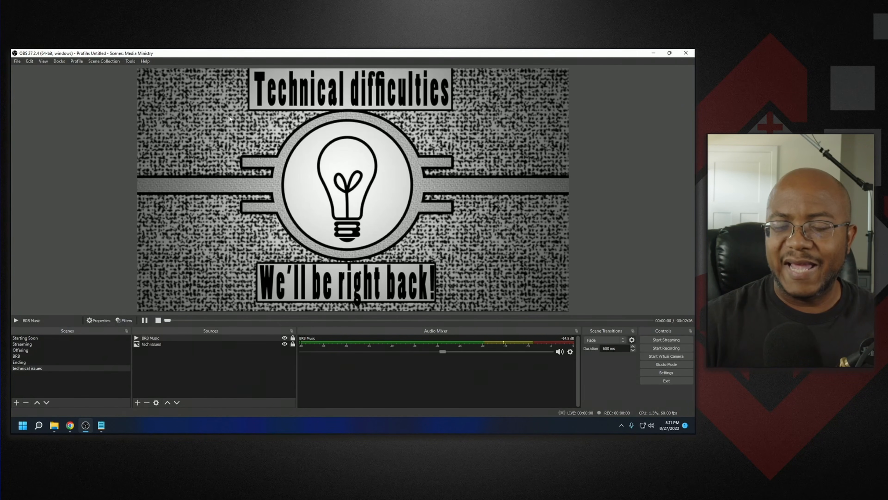
- Run the Auto-Configuration Wizard optimized for streaming with 1920x1080 canvas resolution and 60 fps
left_click(131, 60)
left_click(136, 70)
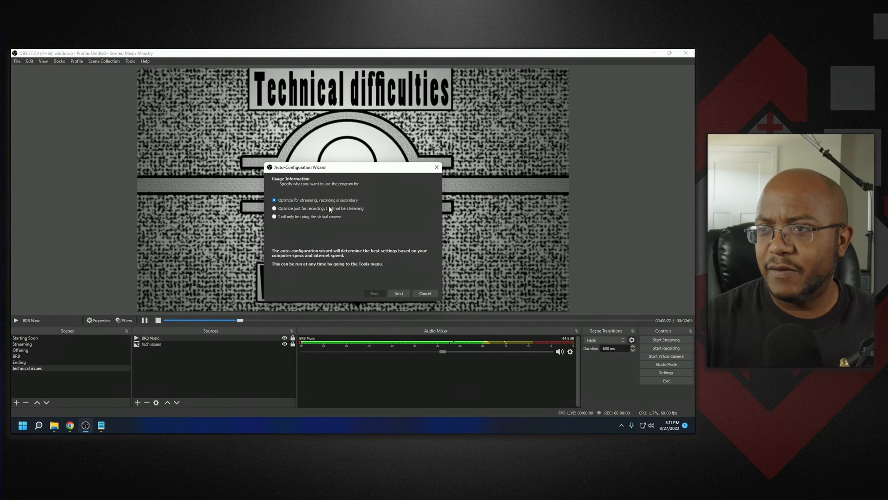
left_click(394, 292)
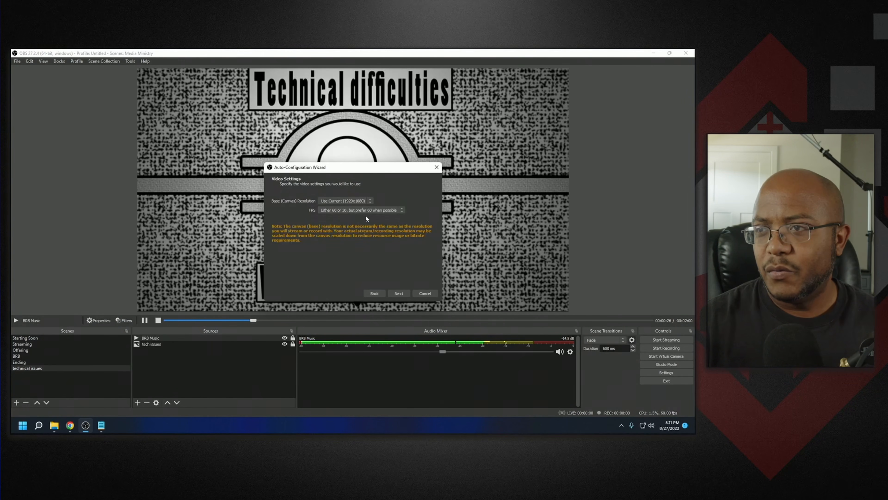
left_click(345, 200)
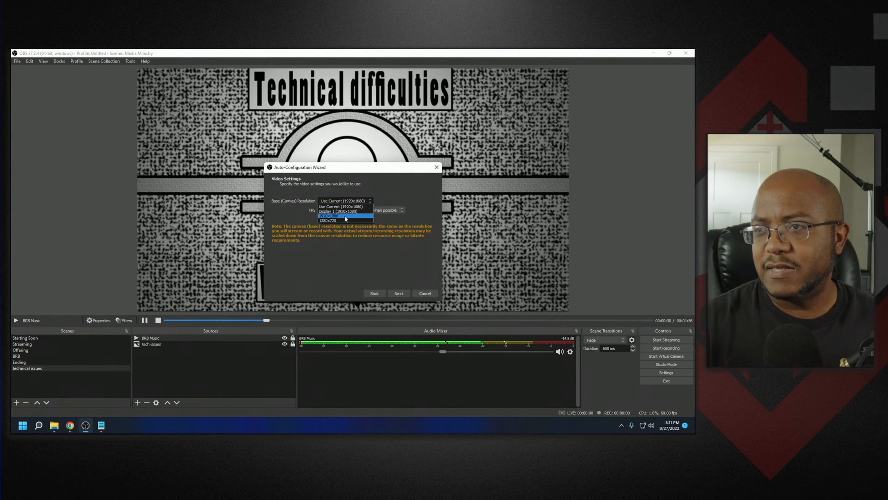
left_click(345, 215)
left_click(344, 210)
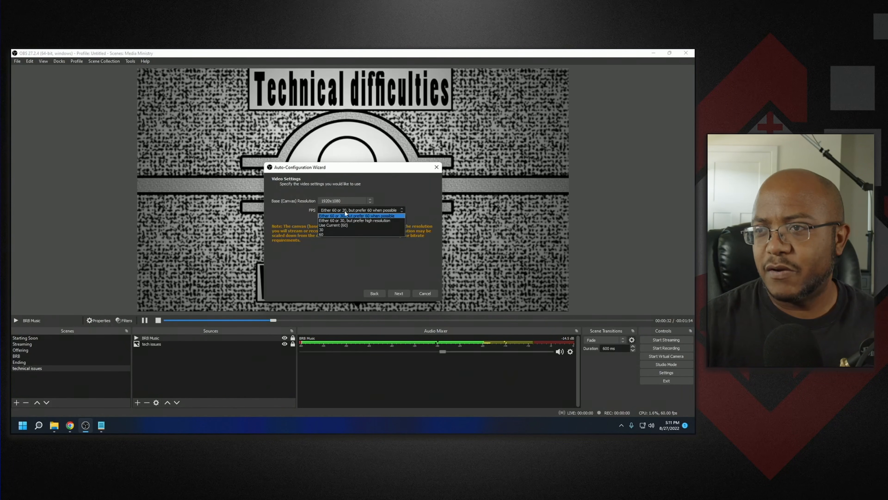
left_click(347, 235)
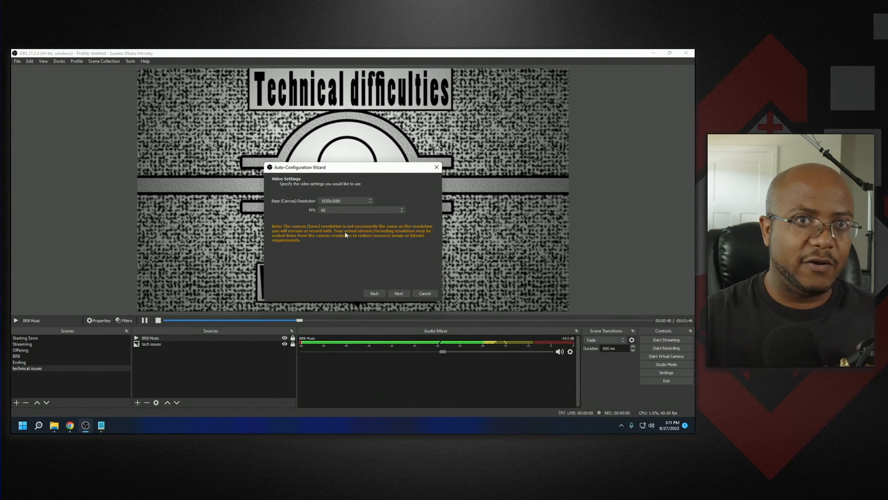
left_click(401, 294)
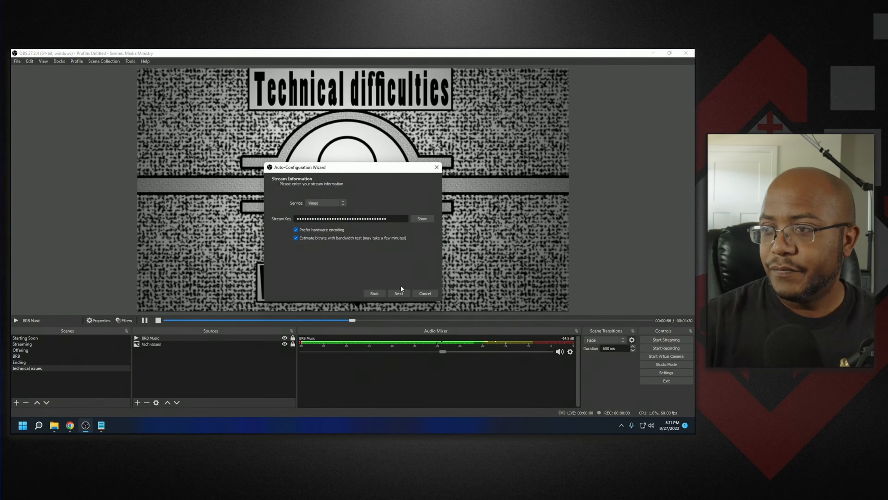
- Accept the bandwidth test and apply the wizard's recommended settings
left_click(399, 293)
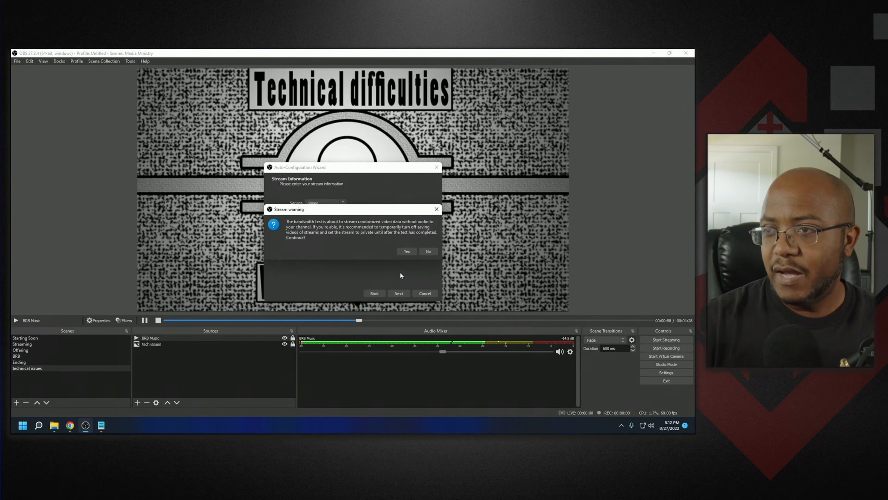
left_click(402, 251)
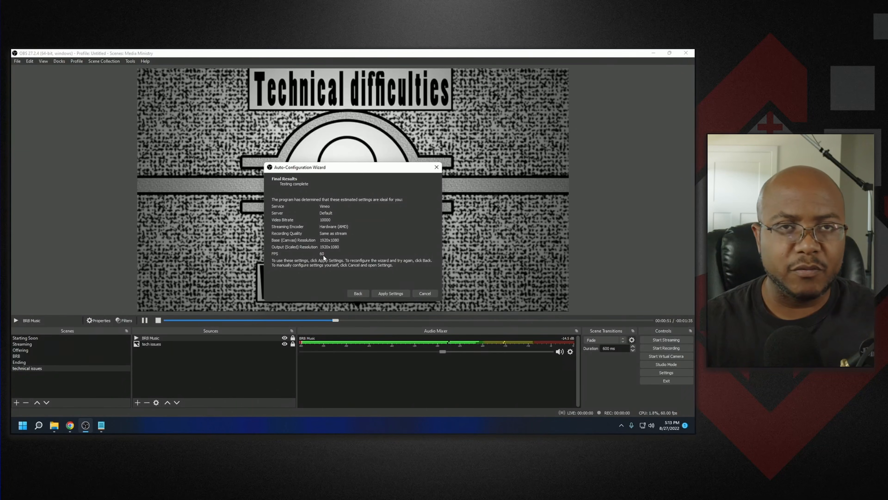
left_click(382, 294)
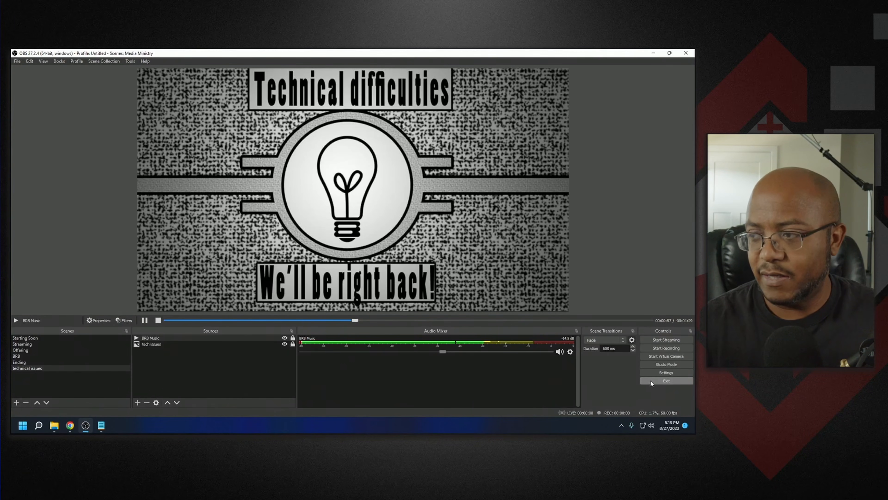
- Set the streaming video bitrate to 6000 Kbps in the output settings
left_click(656, 373)
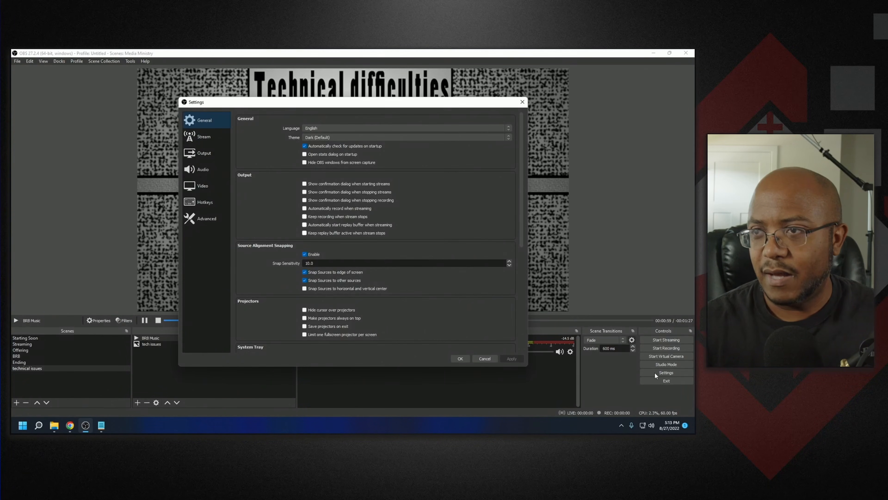
left_click(215, 138)
left_click(215, 151)
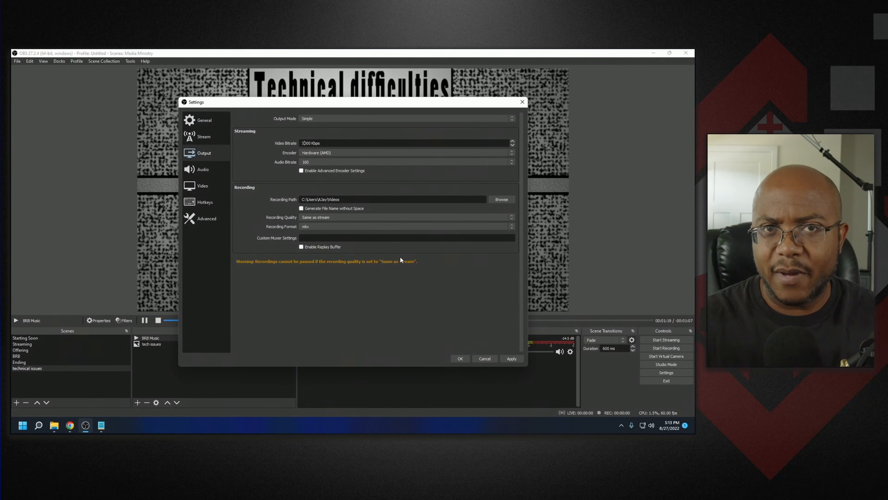
key("BackSpace")
type("6")
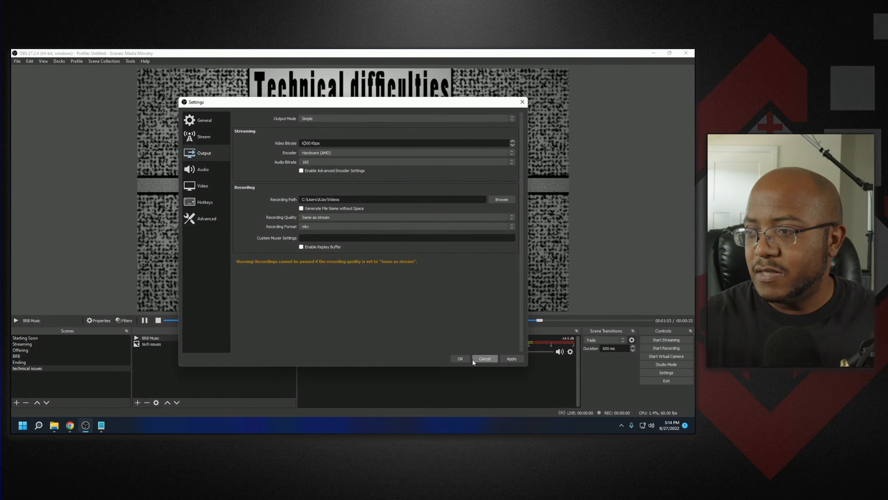
- Save the settings, select the Starting Soon scene, restart its Live Stream Intro video and start streaming
left_click(461, 358)
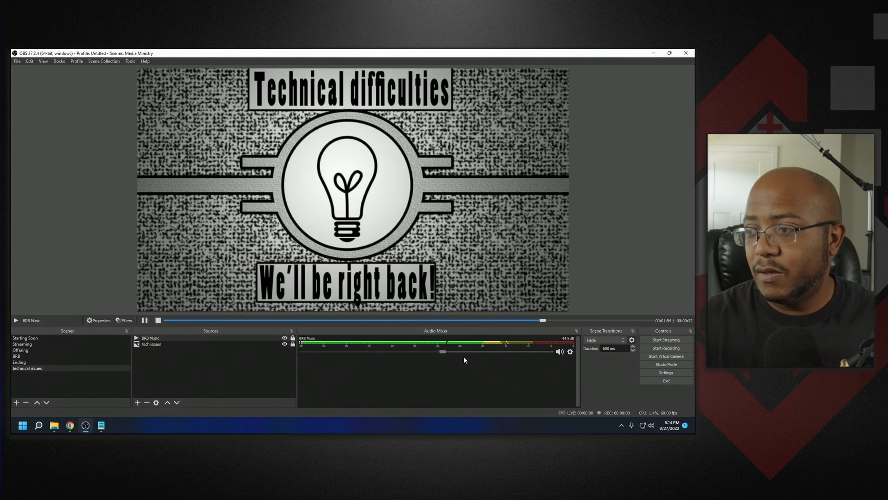
left_click(95, 338)
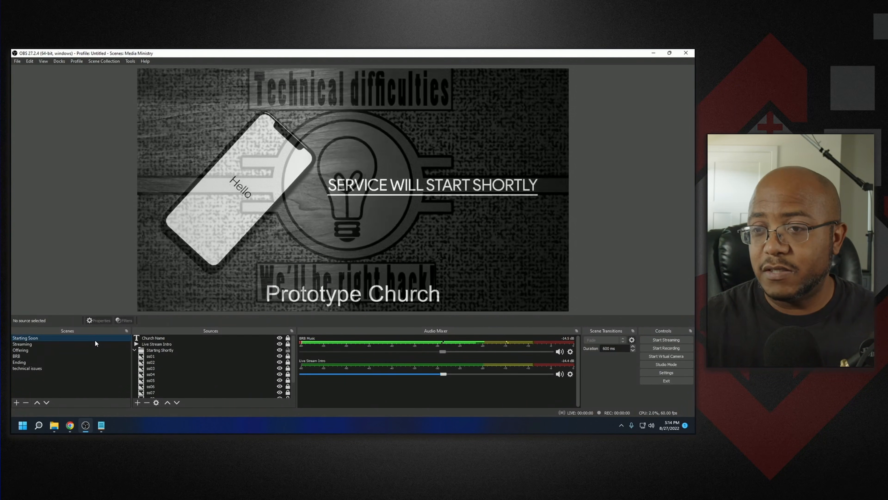
left_click(179, 343)
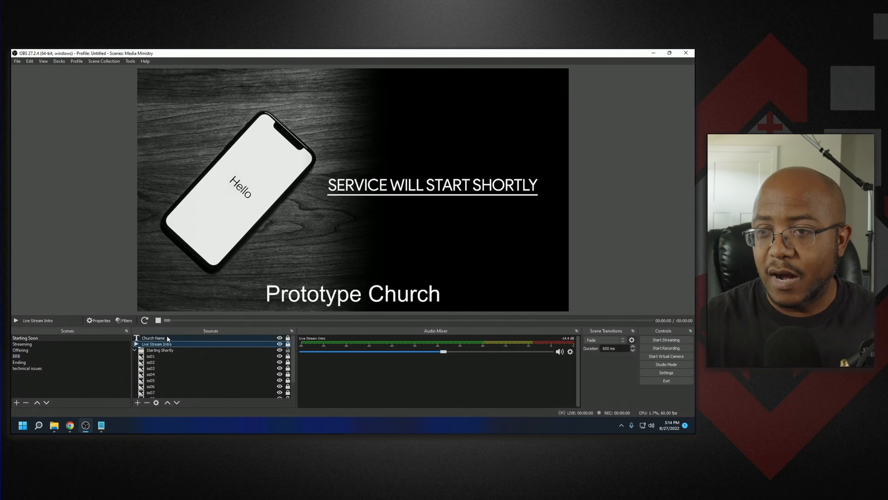
left_click(147, 321)
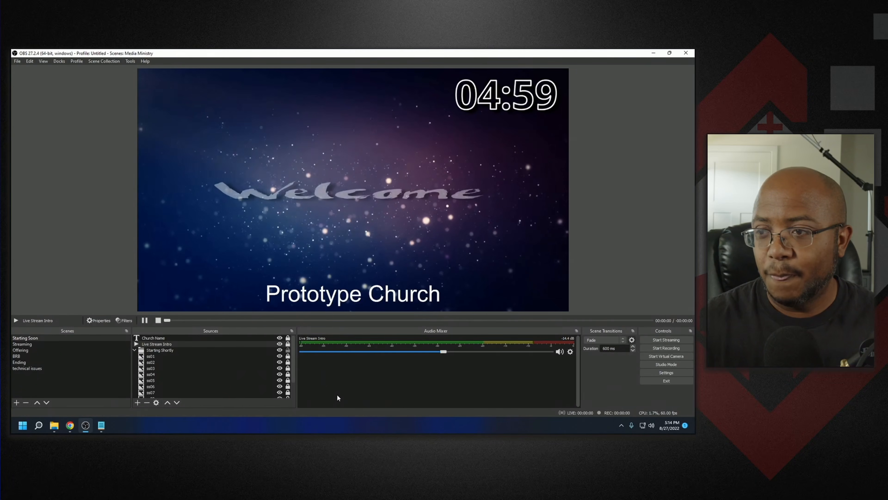
left_click(655, 339)
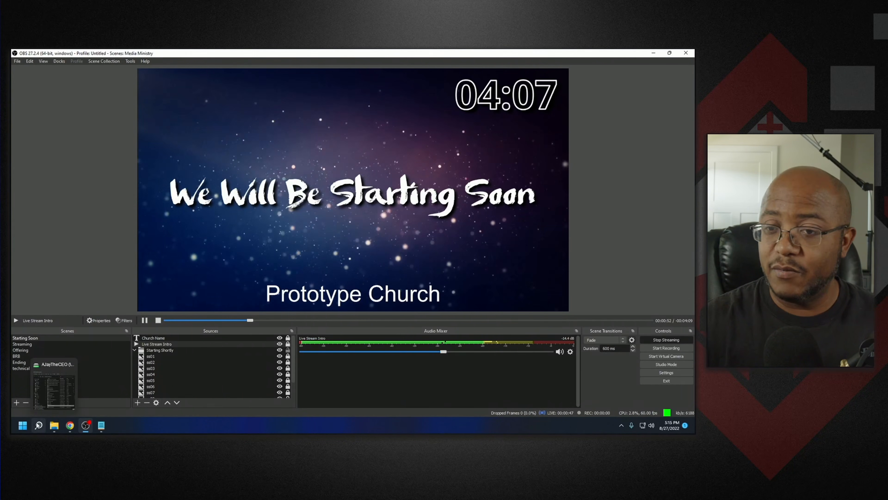
- Open Task Manager and review CPU and GPU performance while streaming, then close it
right_click(22, 425)
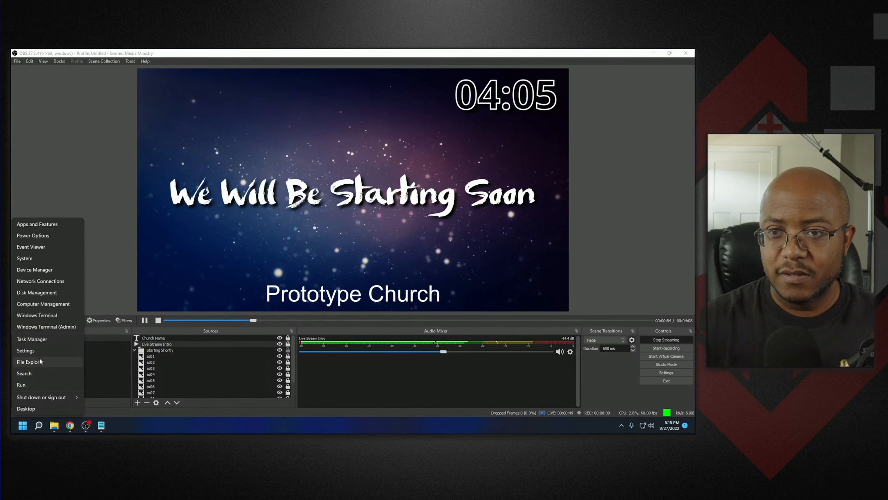
left_click(38, 339)
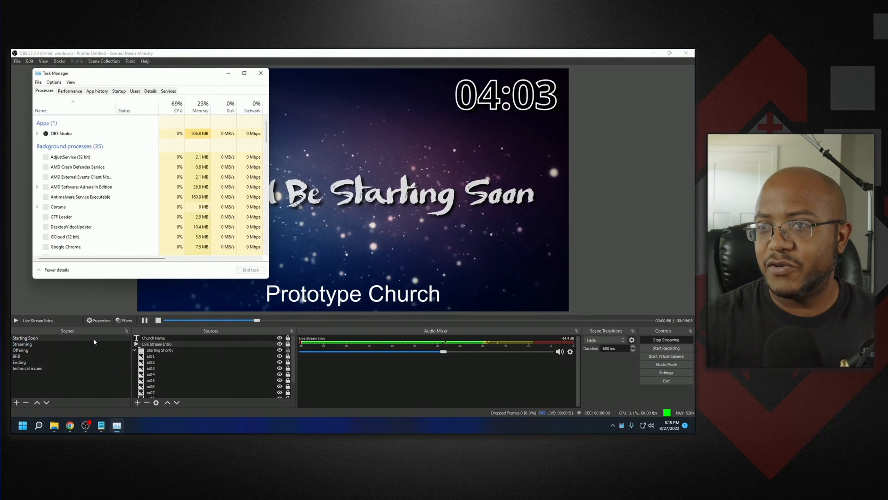
left_click(70, 92)
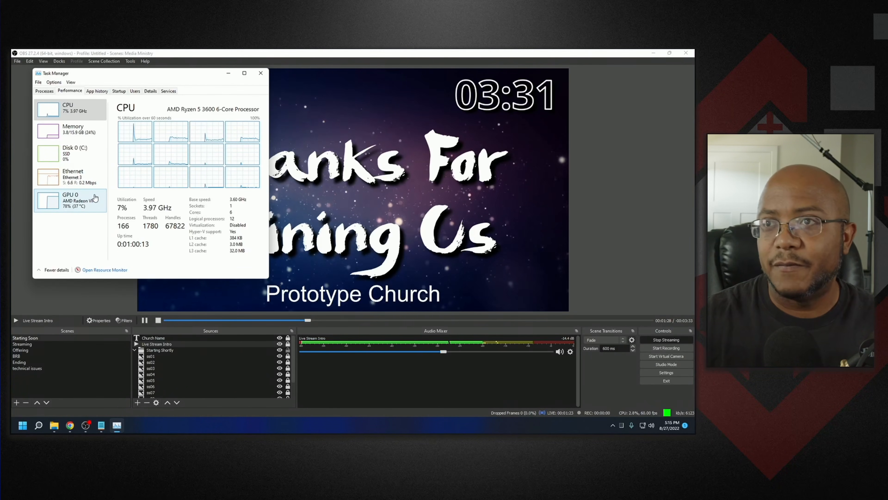
left_click(262, 74)
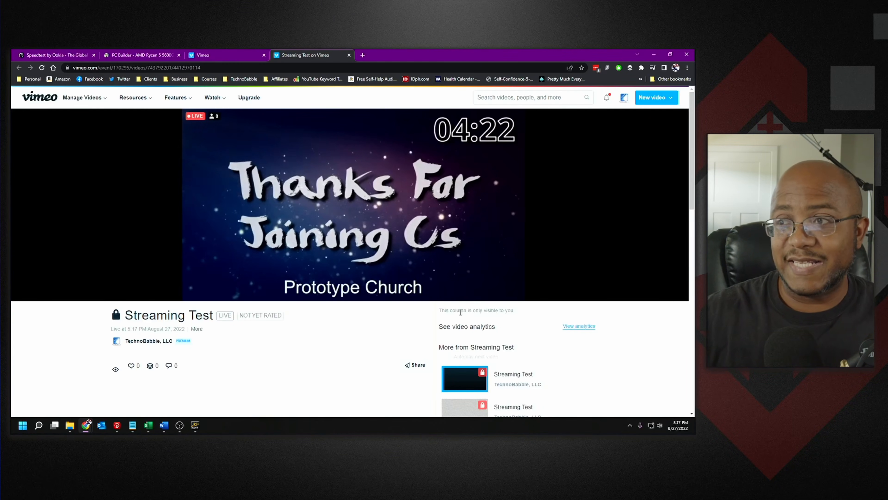
- Watch the Vimeo live stream full screen and check its playback quality options
left_click(515, 292)
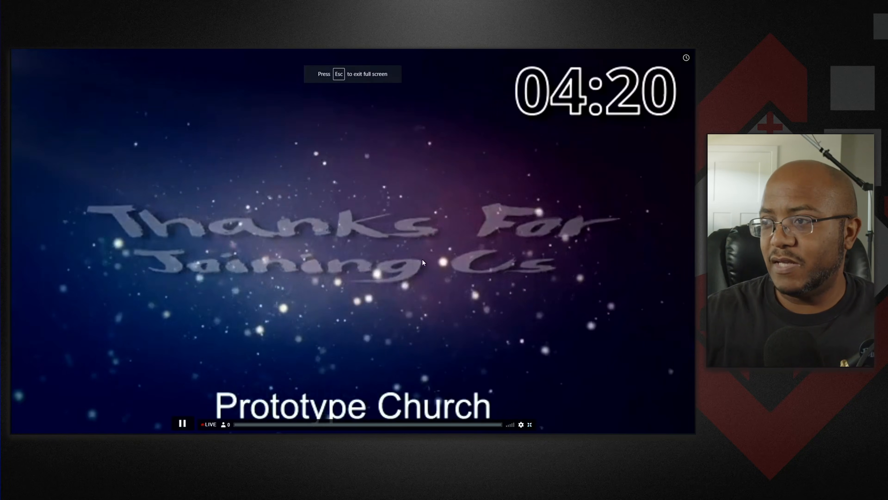
left_click(520, 424)
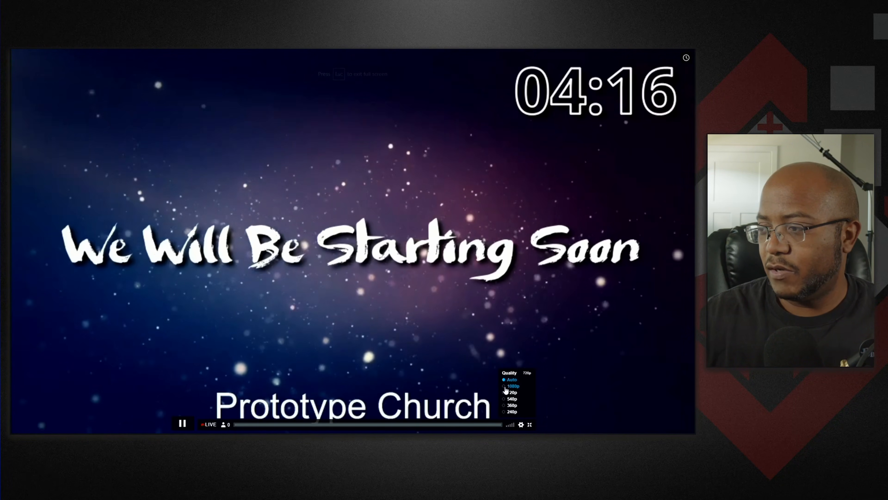
left_click(524, 380)
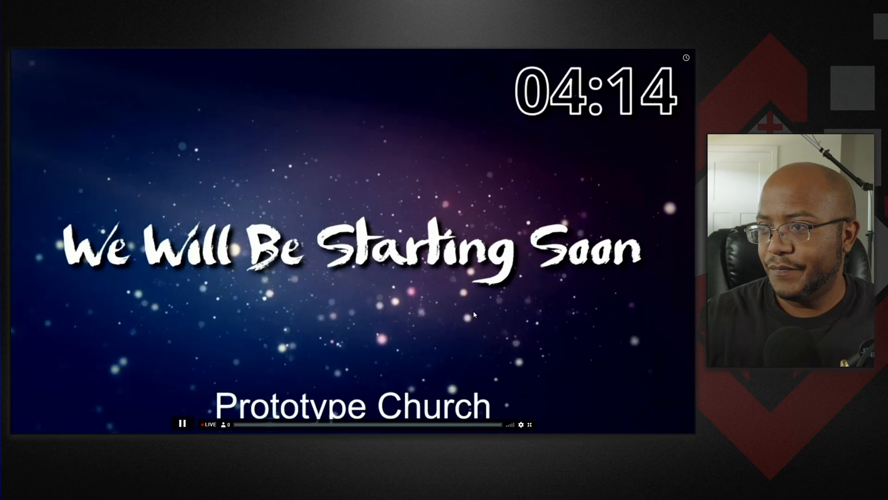
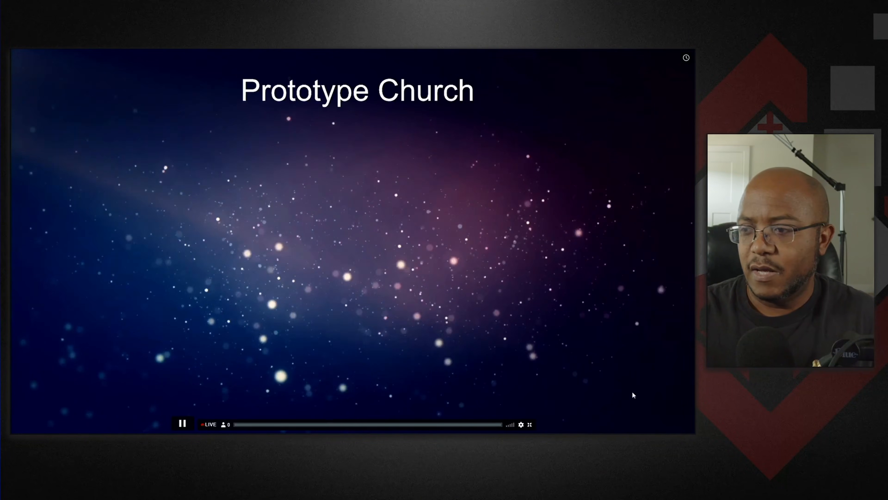
- Exit the full-screen Vimeo player, switch back to OBS and select the Streaming scene
left_click(527, 424)
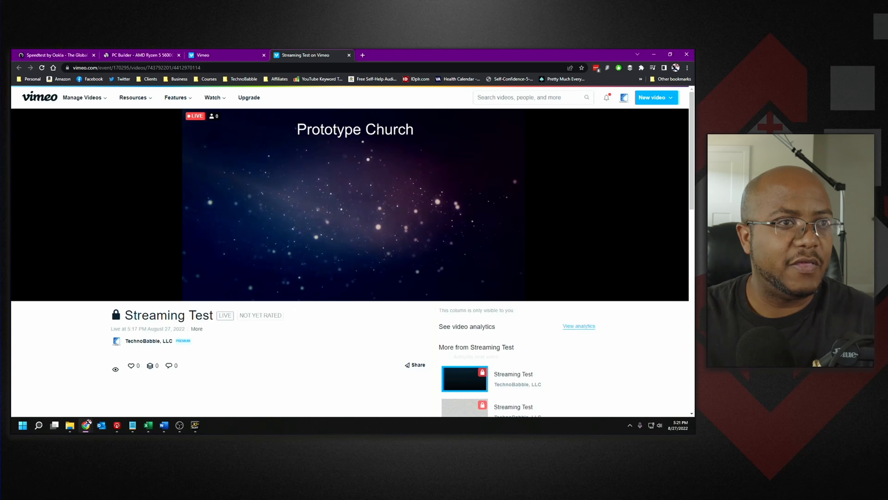
key("alt+Tab")
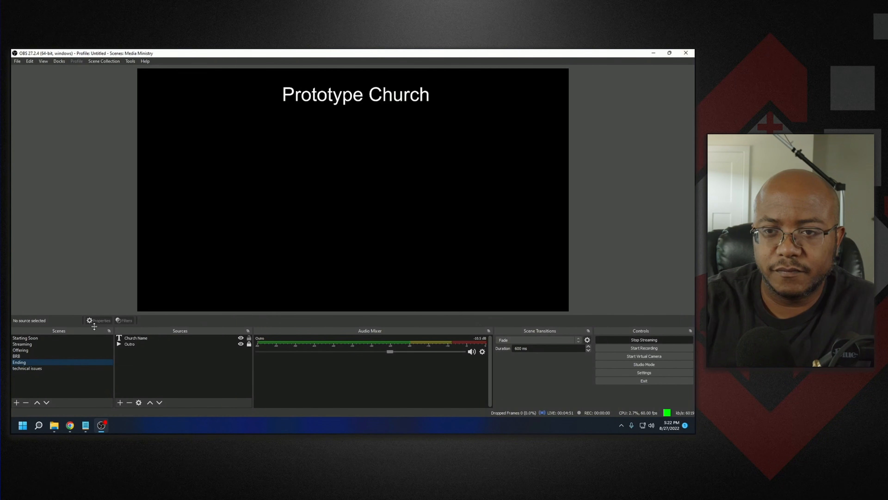
left_click(29, 344)
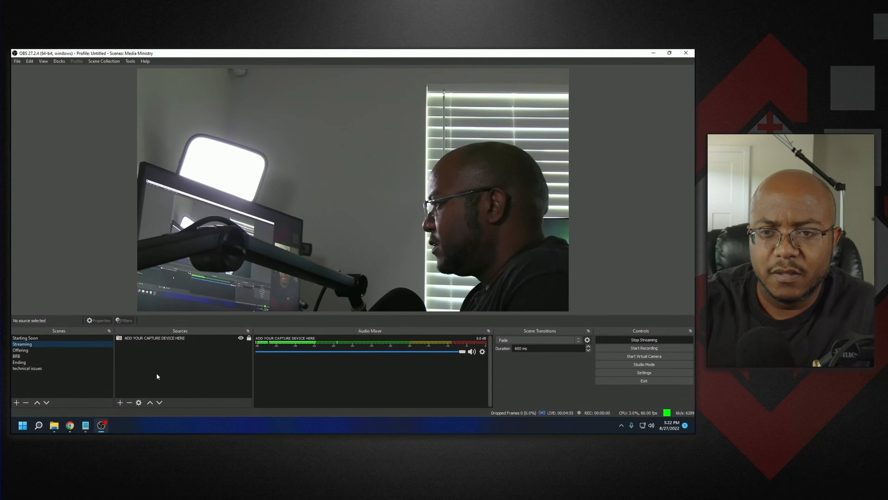
- Open the Bible Plugin for OBS Studio online setup page in the browser
left_click(70, 425)
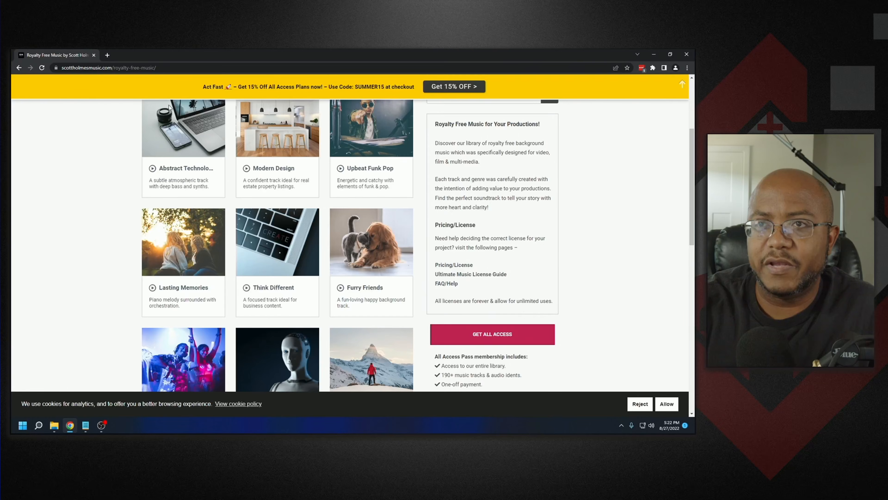
left_click(117, 67)
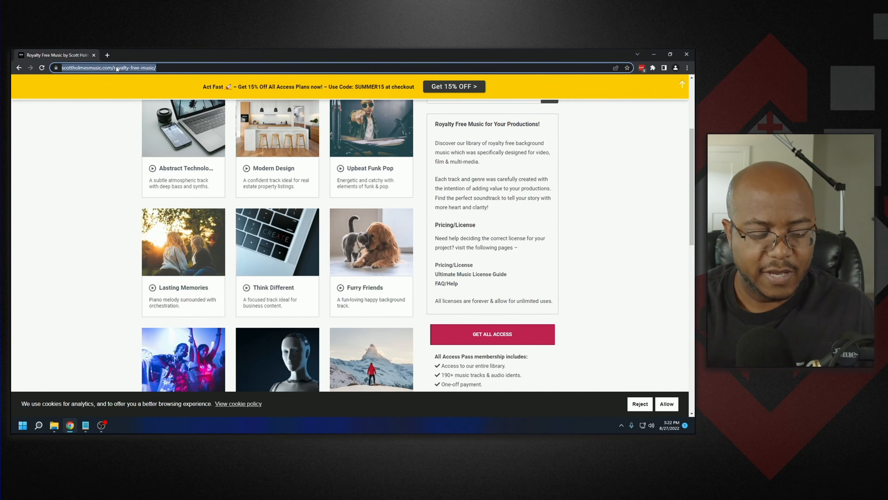
type("fir")
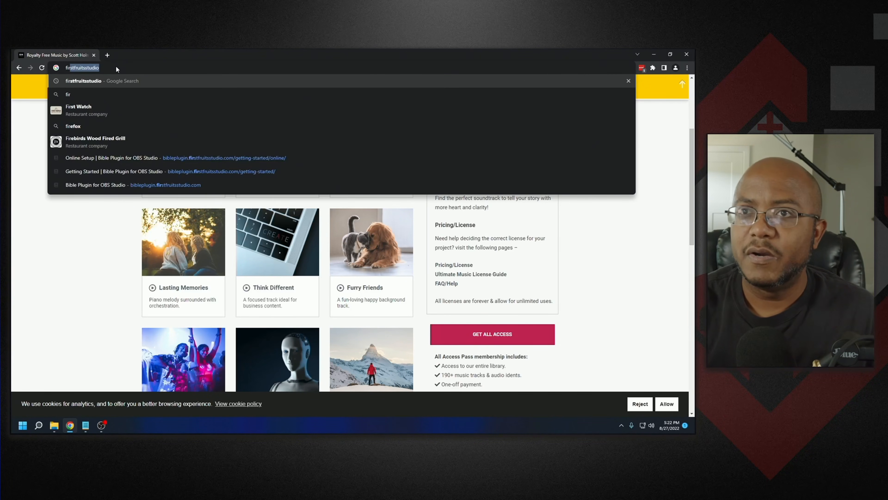
key("Down")
key("Down")
key("Down")
key("Down")
key("Down")
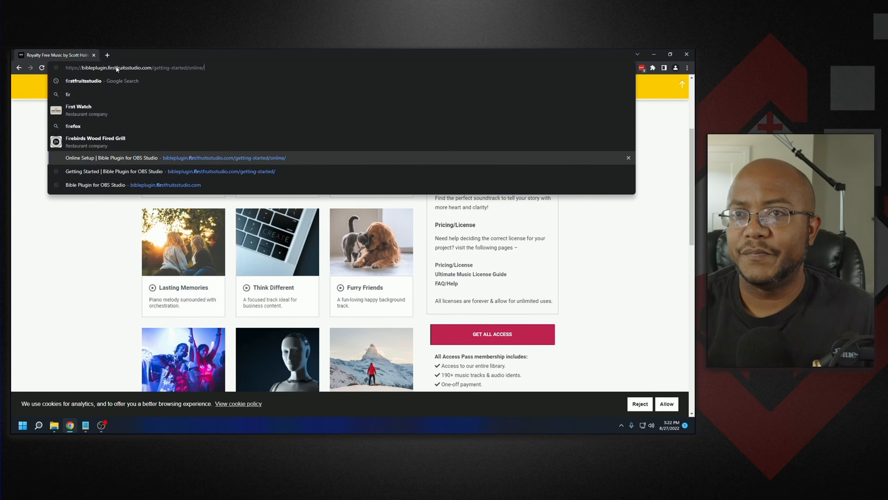
key("Return")
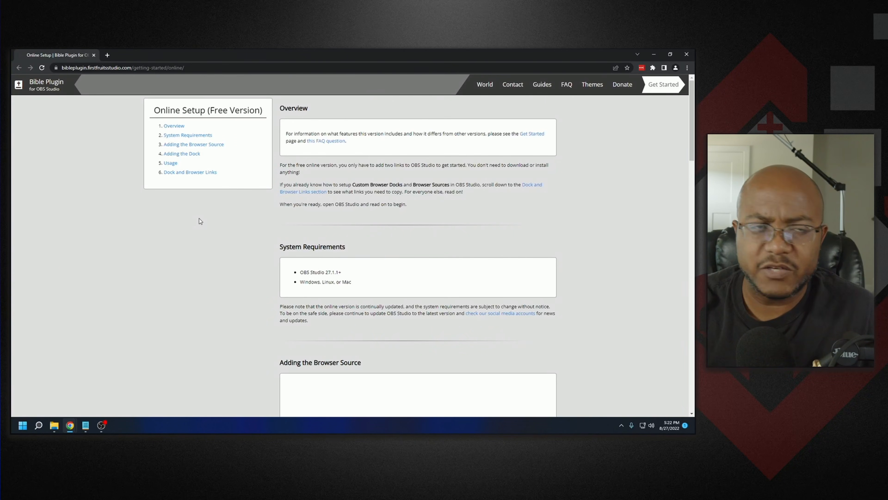
- Step through the Adding the Browser Source instructions and copy the bibleplugin.firstfruitsstudio.com/browser/ URL
scroll(199, 219, "down", 6)
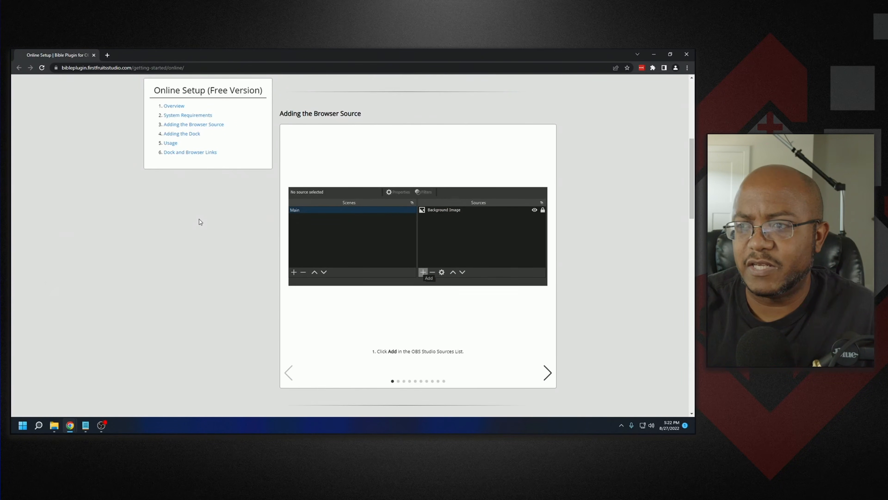
scroll(200, 219, "down", 2)
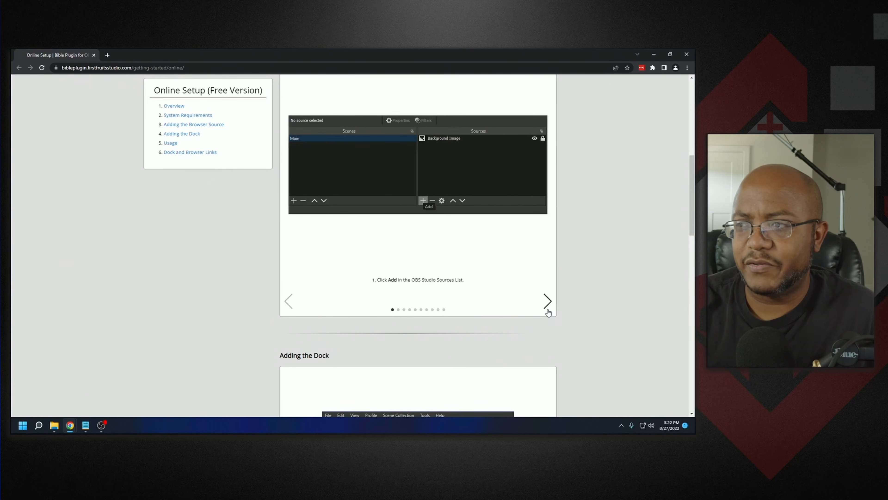
left_click(547, 302)
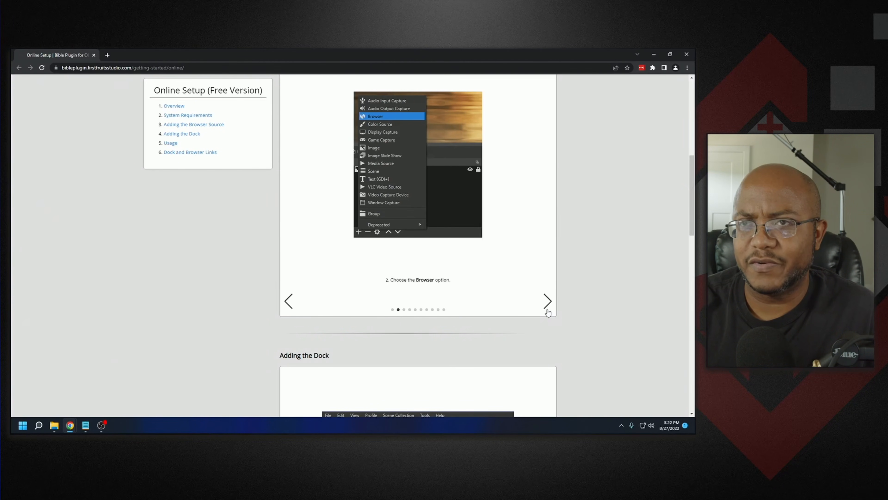
left_click(547, 310)
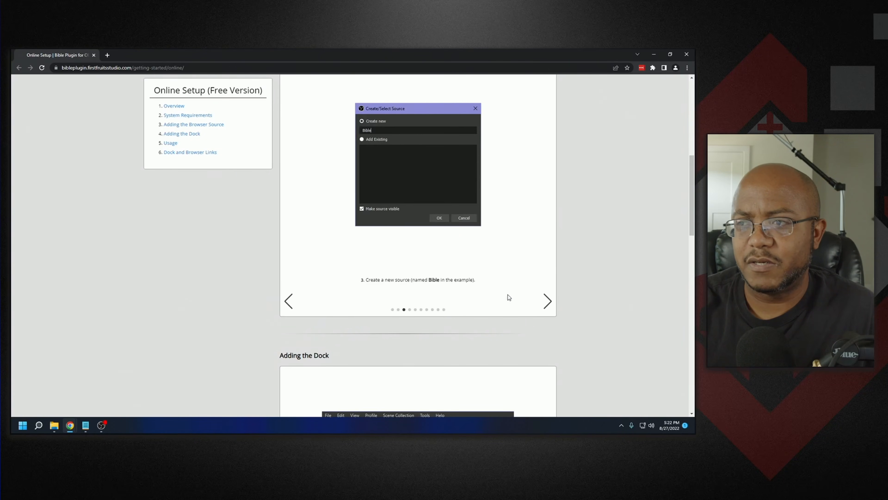
left_click(547, 302)
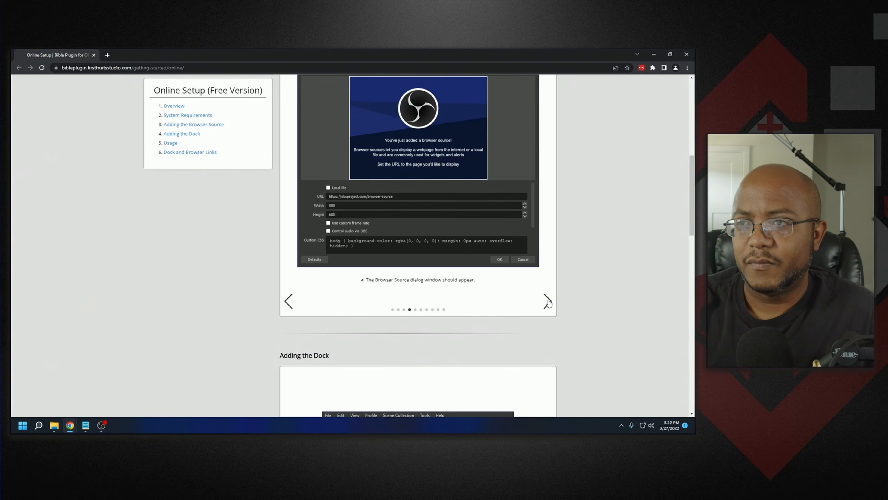
left_click(547, 302)
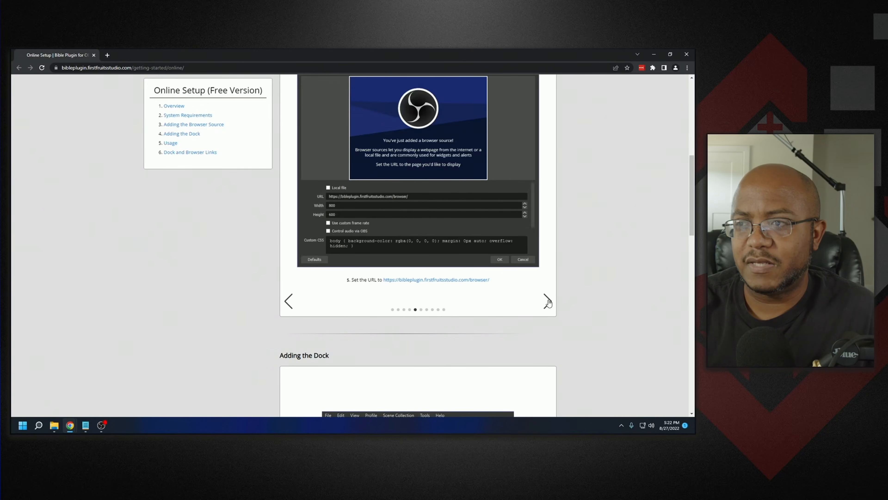
left_click(450, 281)
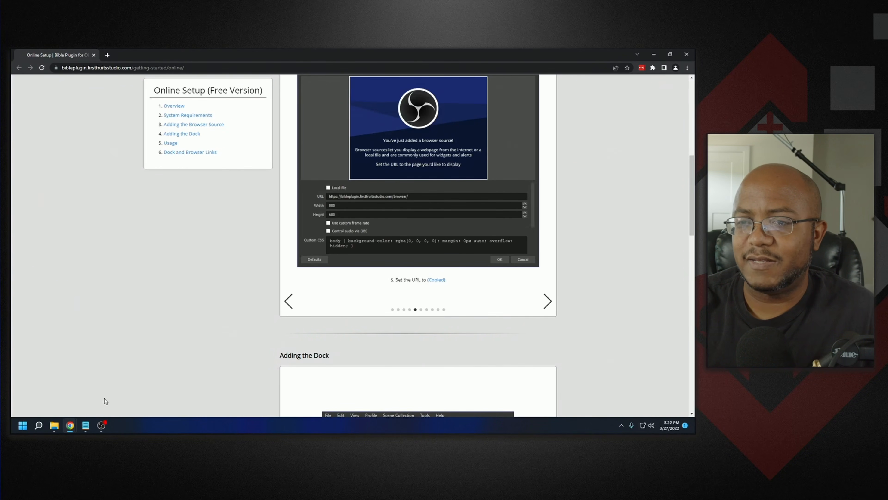
- Return to OBS and stop the live stream
left_click(100, 425)
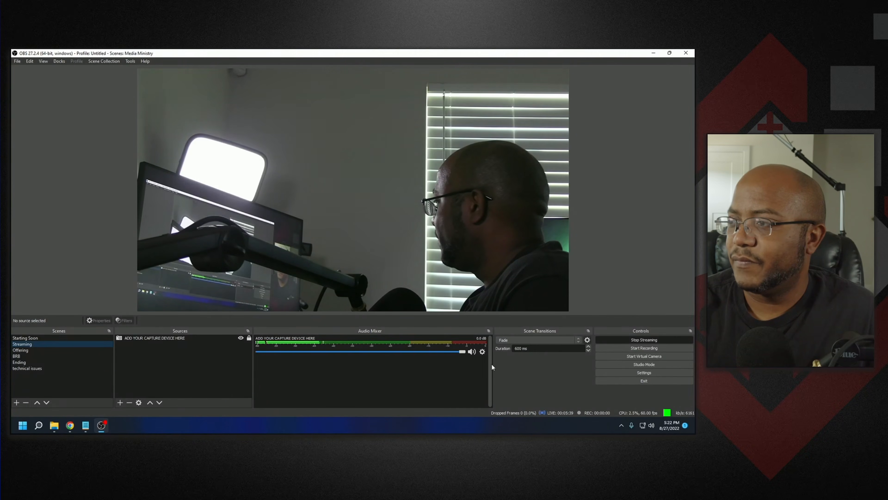
left_click(628, 336)
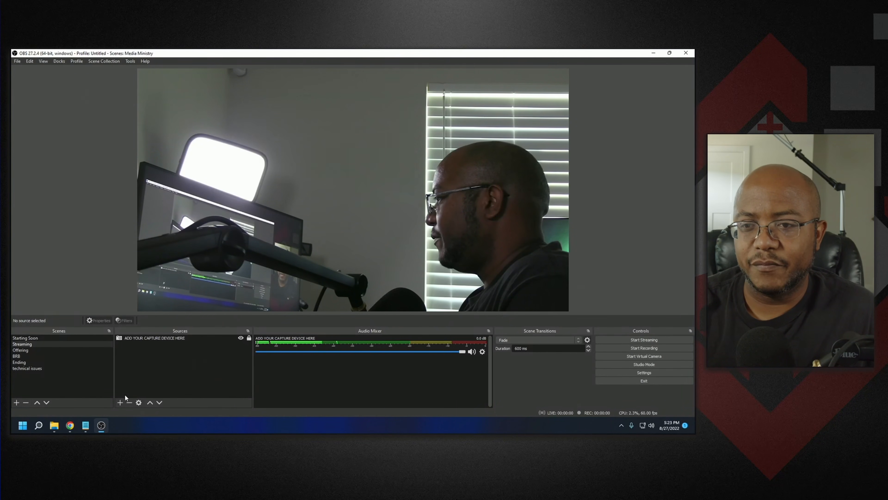
- Add a new Browser source named bible to the Streaming scene
left_click(121, 402)
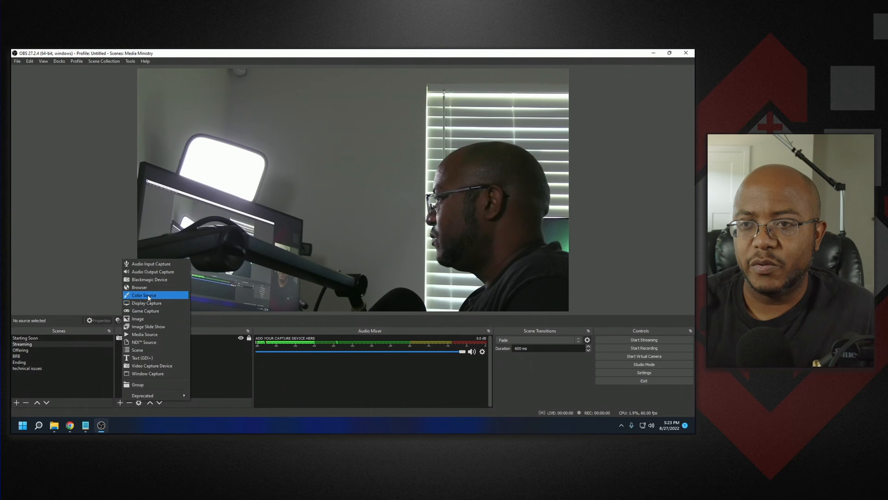
left_click(148, 287)
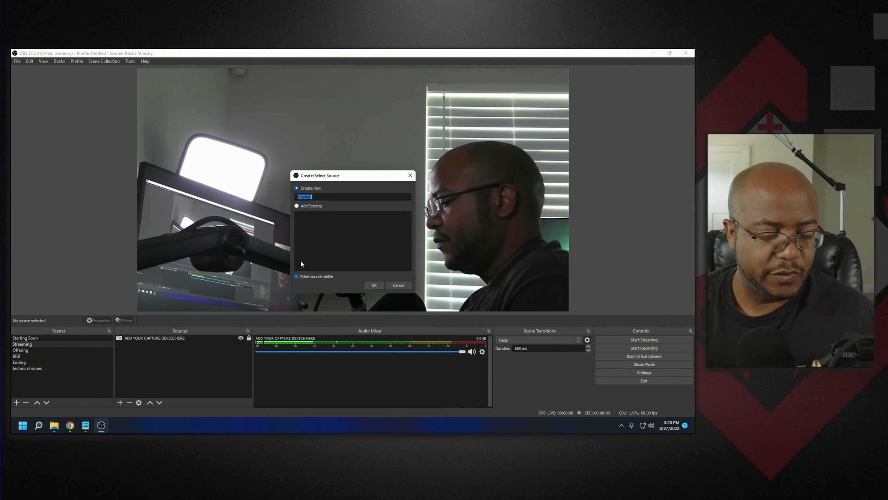
type("bible")
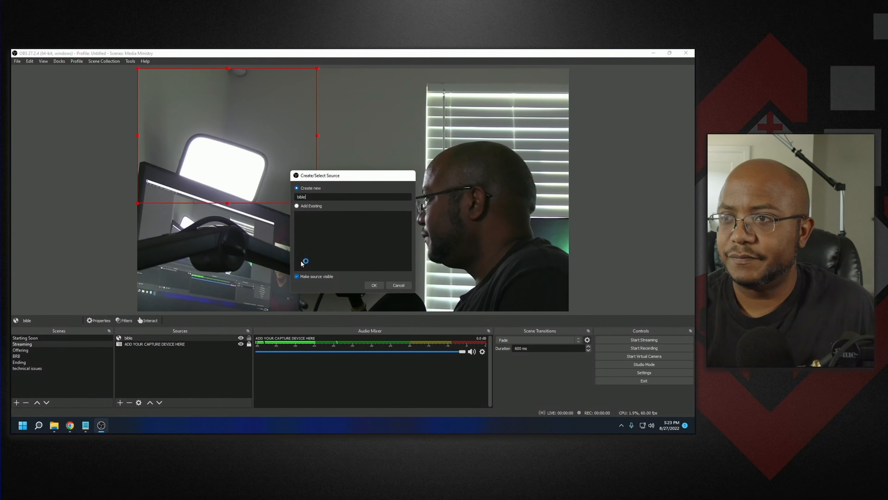
key("Return")
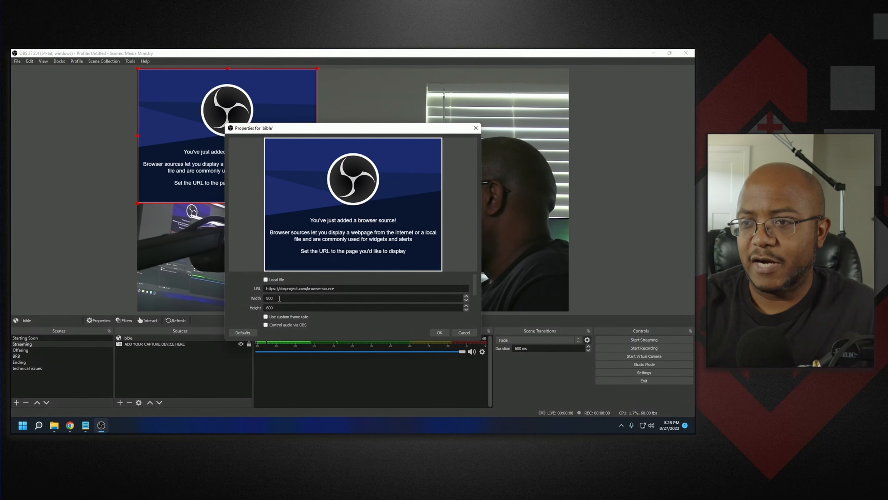
- Set the bible source to 1920 by 1080, paste the copied plugin URL, confirm, and lock the source
left_click_drag(279, 298, 239, 292)
type("1920")
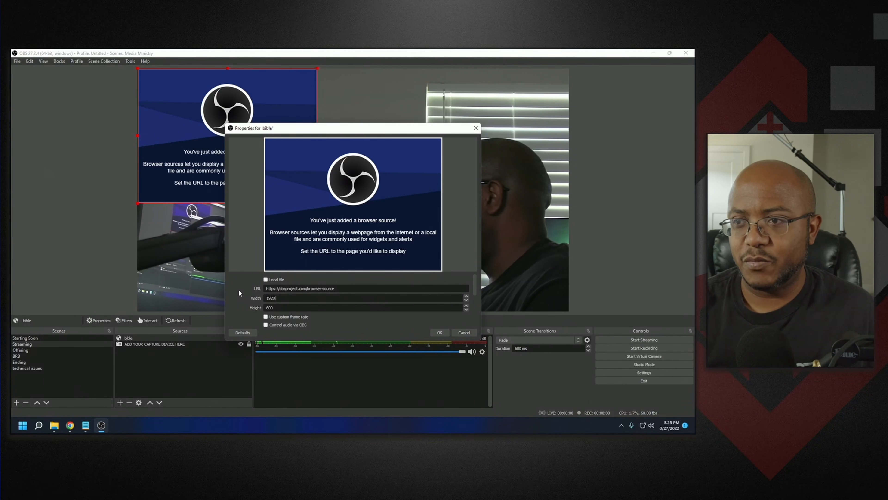
key("Tab")
type("1080")
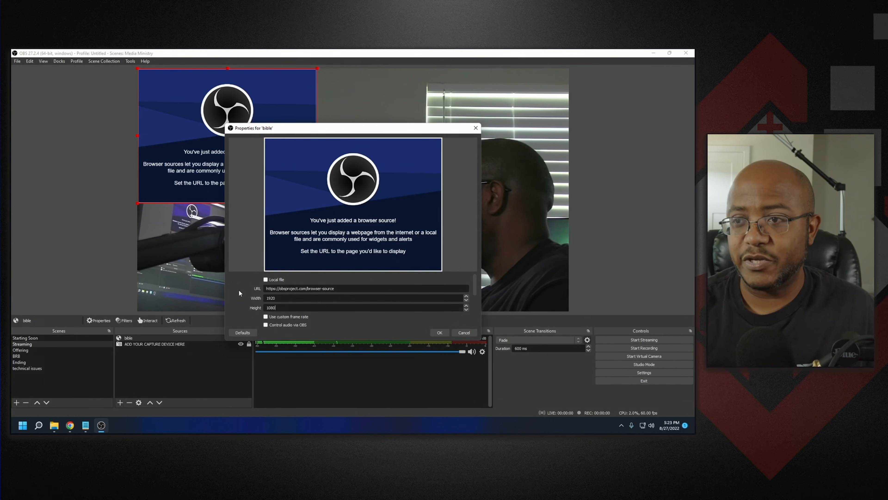
left_click_drag(352, 289, 273, 284)
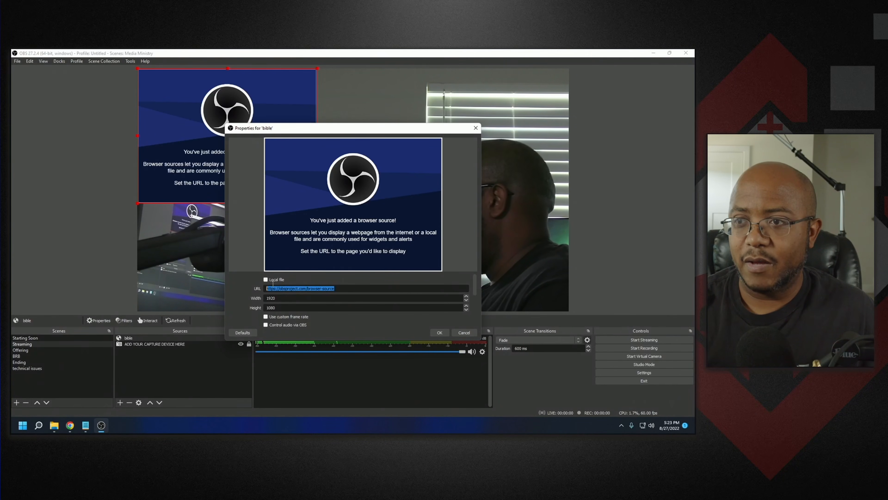
type("https://bibleplugin.firstfruitsstudio.com/browser/")
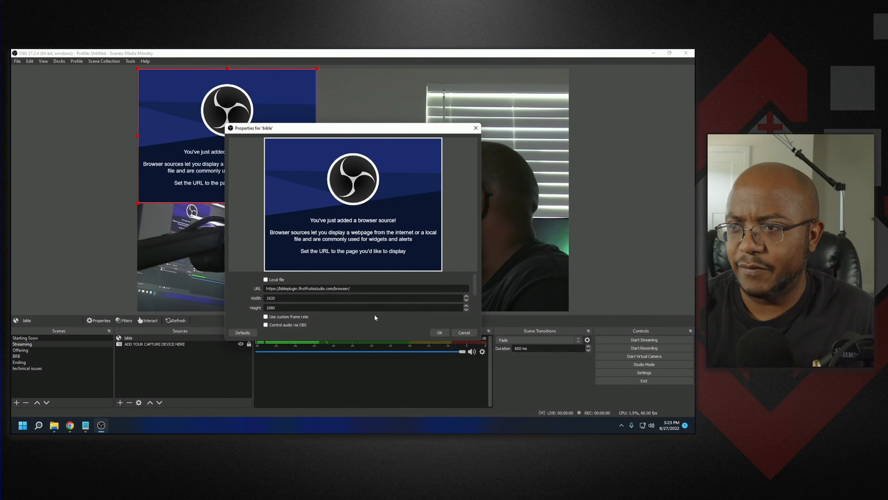
left_click(438, 335)
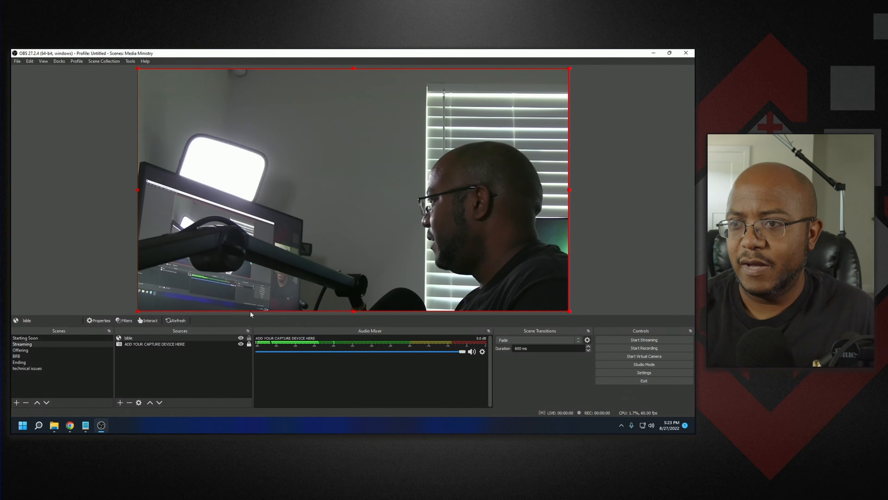
left_click(249, 338)
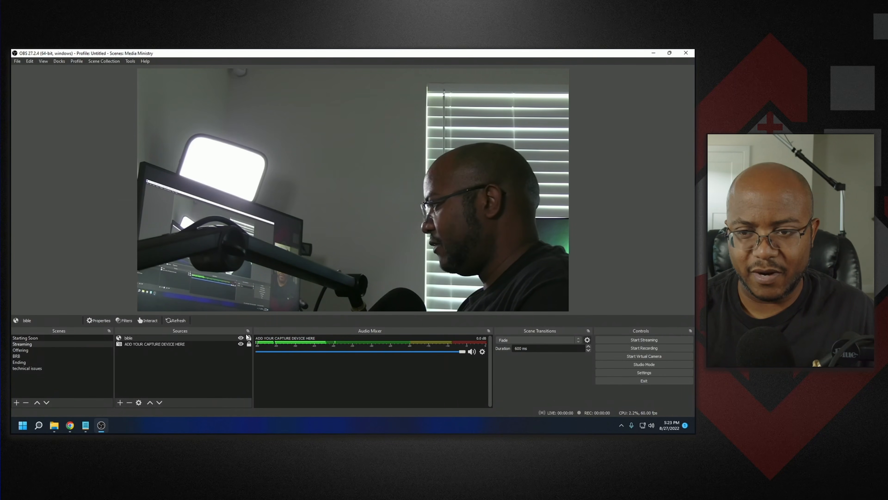
- Return to the setup page and copy the Bible Plugin dock URL from the Adding the Dock instructions
left_click(70, 425)
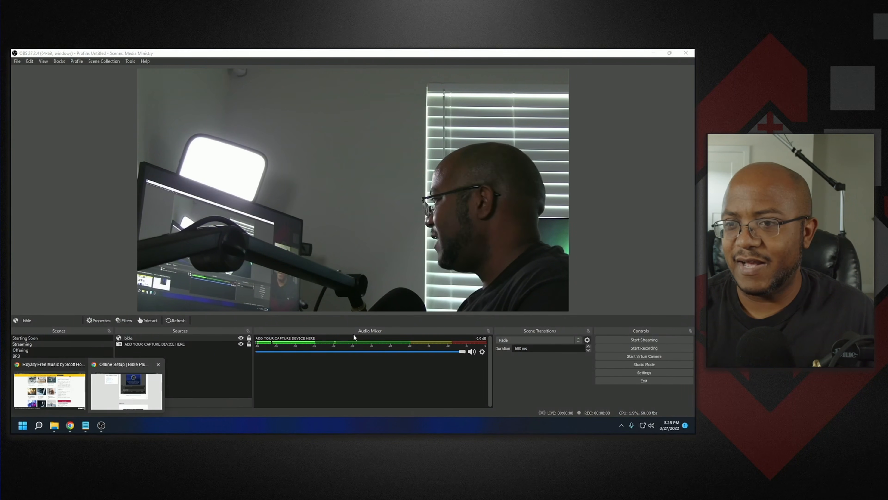
left_click(148, 387)
scroll(426, 252, "down", 5)
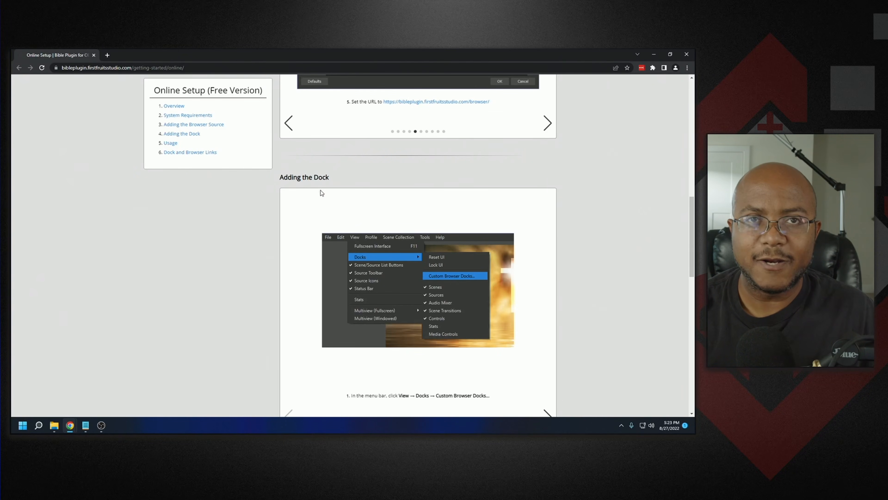
scroll(322, 192, "down", 2)
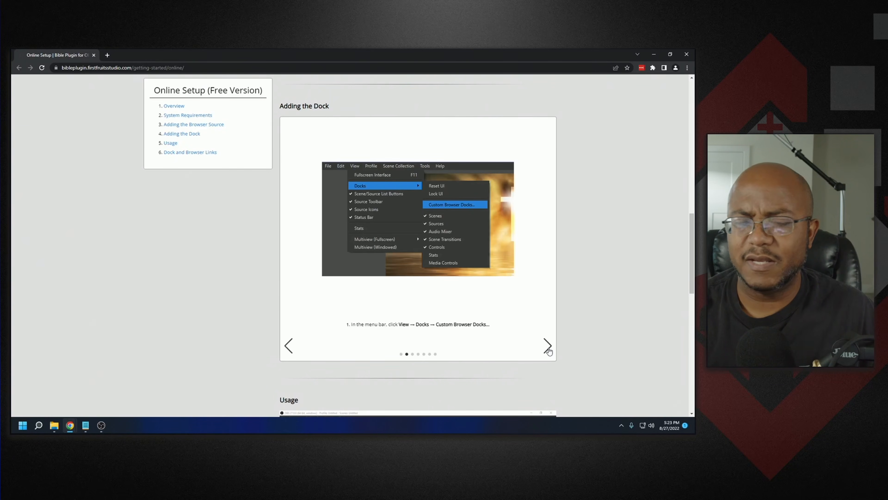
left_click(548, 348)
left_click(548, 347)
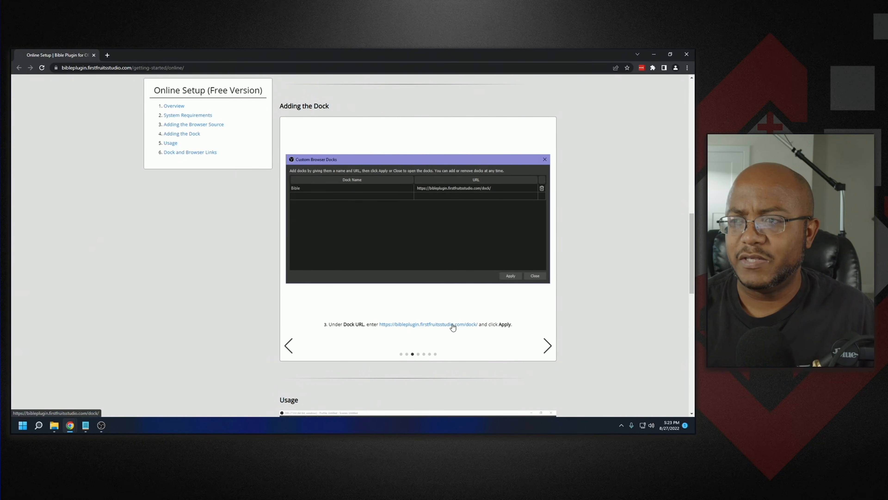
left_click(453, 325)
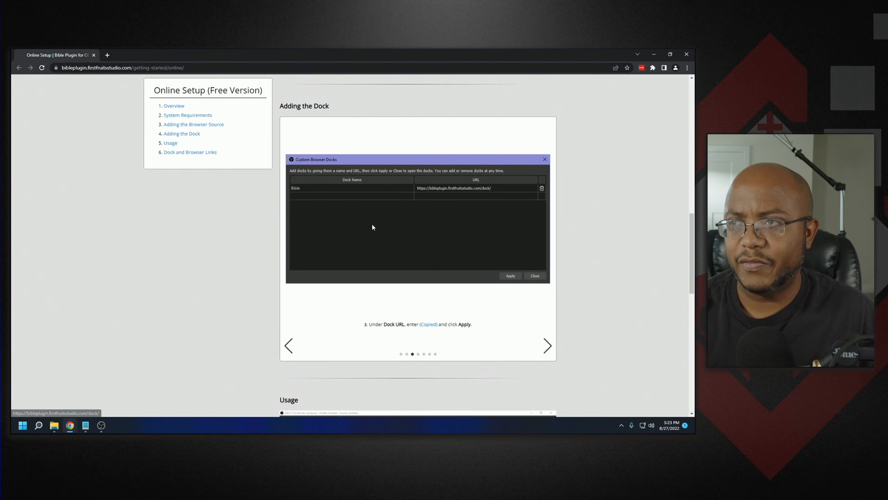
- Add a custom browser dock named bible using the pasted Bible Plugin dock URL and apply it
left_click(101, 424)
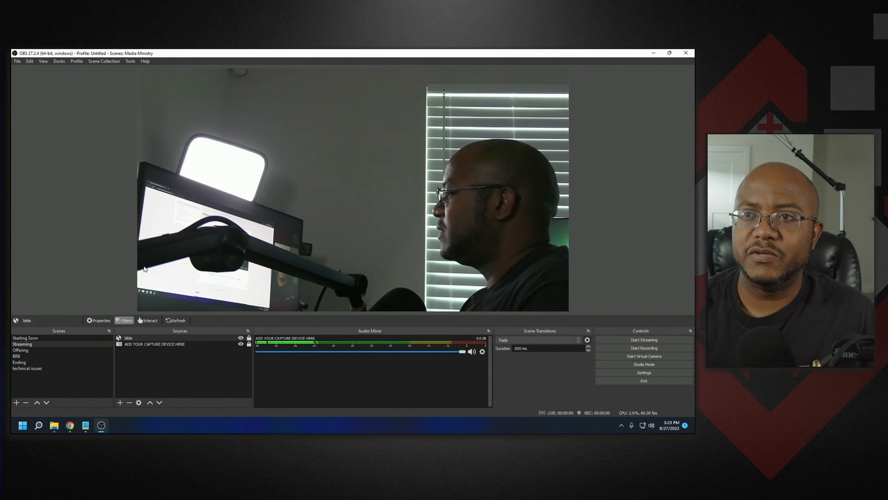
left_click(56, 60)
left_click(70, 85)
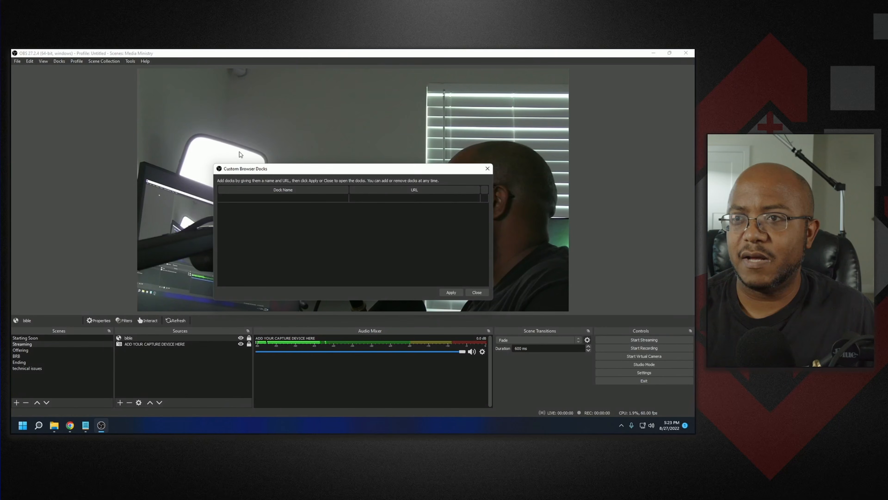
type("bible")
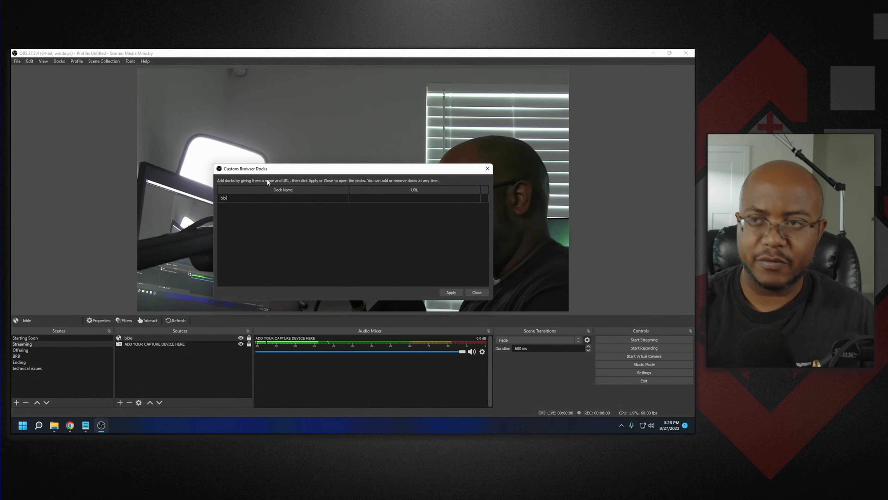
double_click(374, 198)
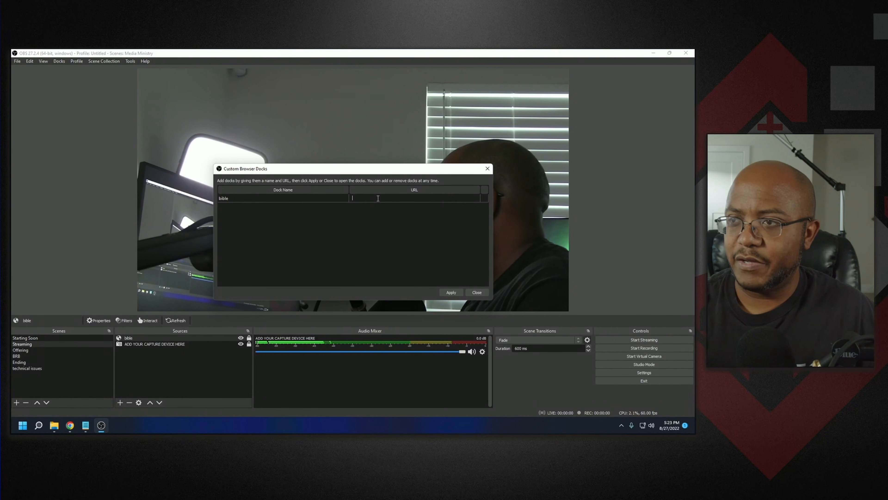
key("ctrl+v")
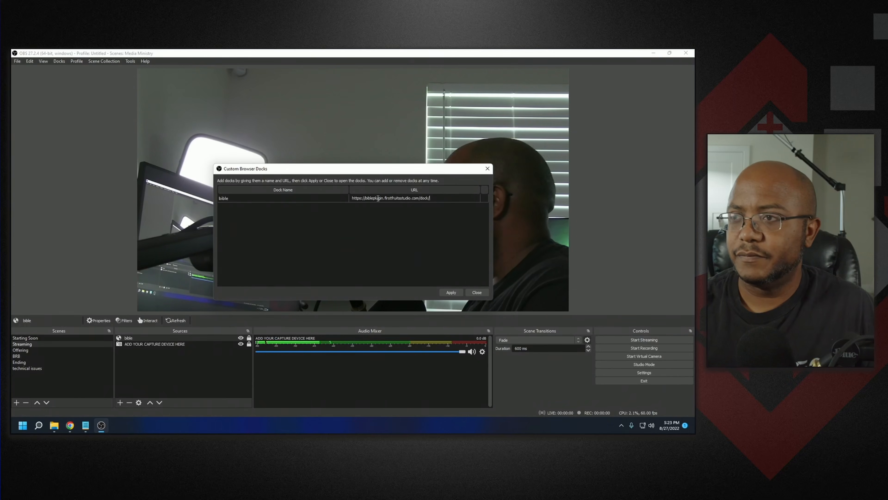
left_click(451, 292)
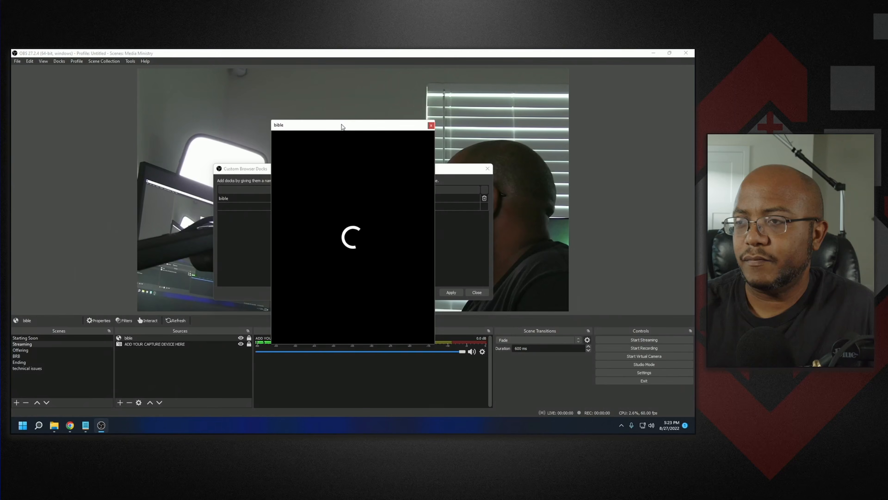
- Dock the bible panel along the right edge of OBS, widen it, and close the custom docks dialog
left_click_drag(341, 127, 668, 149)
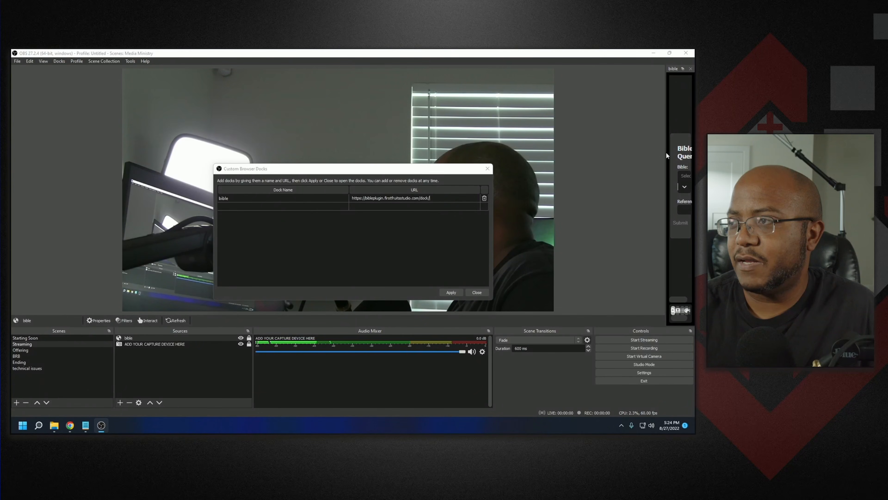
left_click(664, 153)
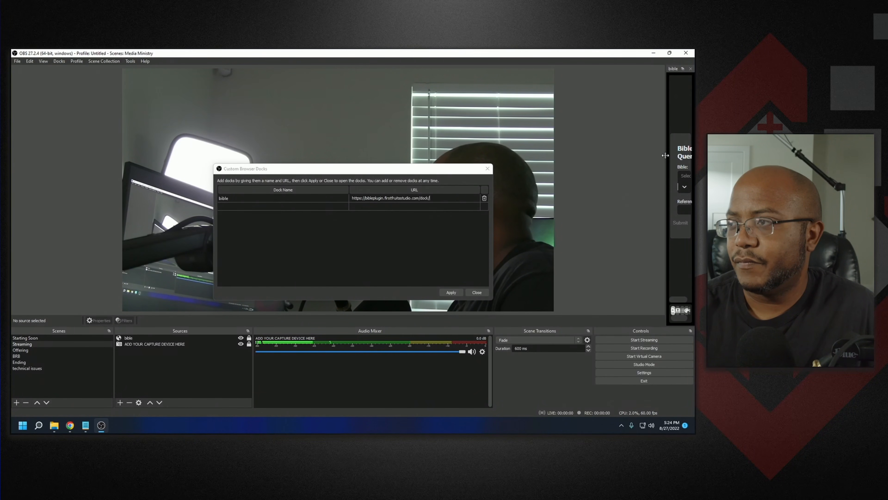
left_click_drag(666, 155, 555, 146)
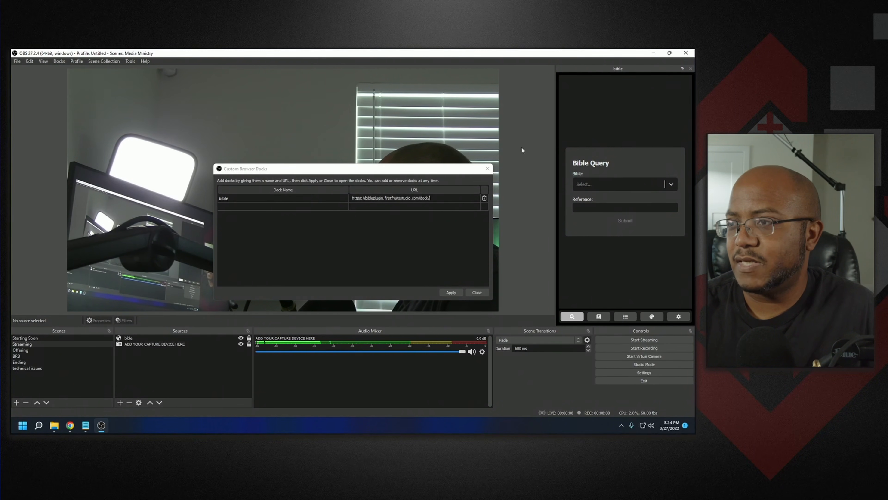
left_click(488, 170)
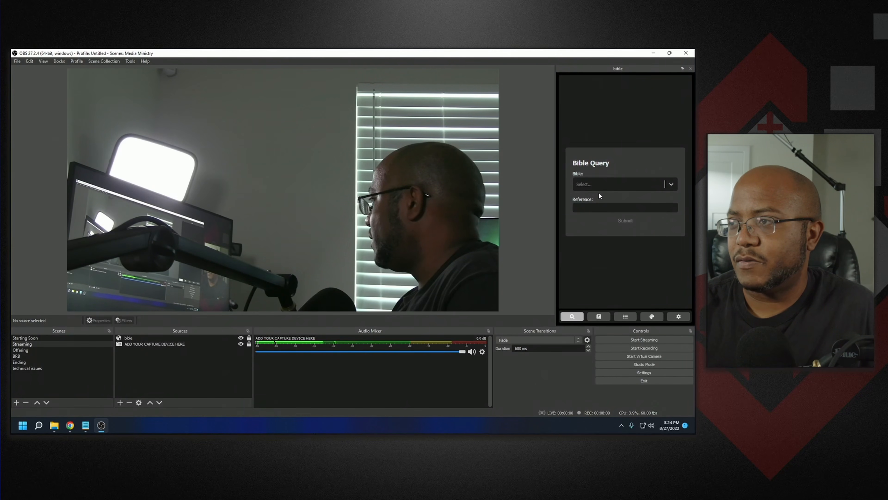
- Query Psalms 112 in the King James Version from the Bible dock
left_click(668, 186)
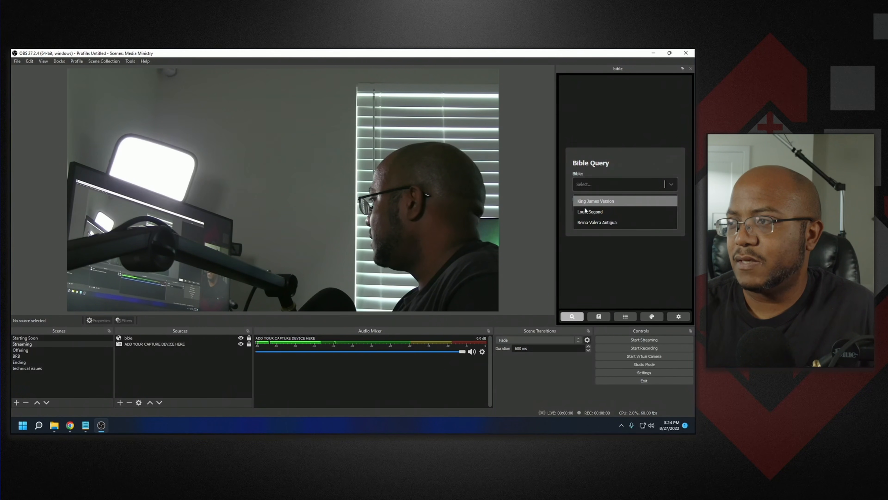
left_click(592, 202)
left_click(591, 207)
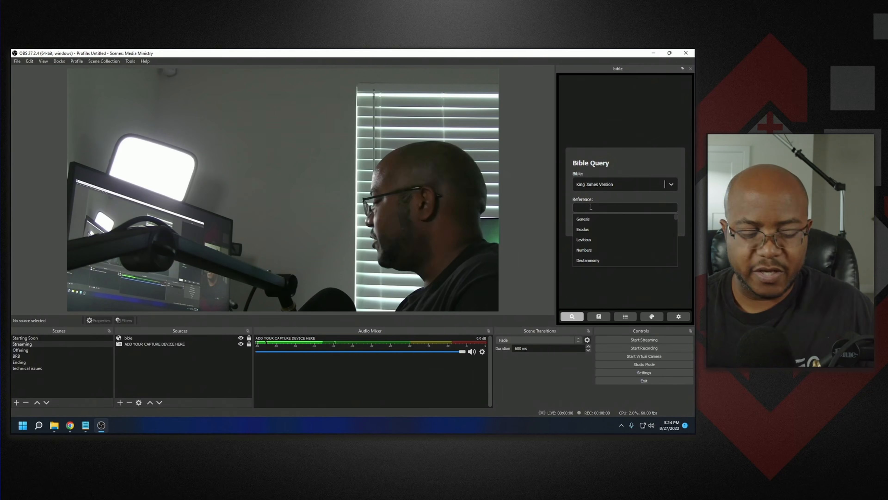
type("Ps")
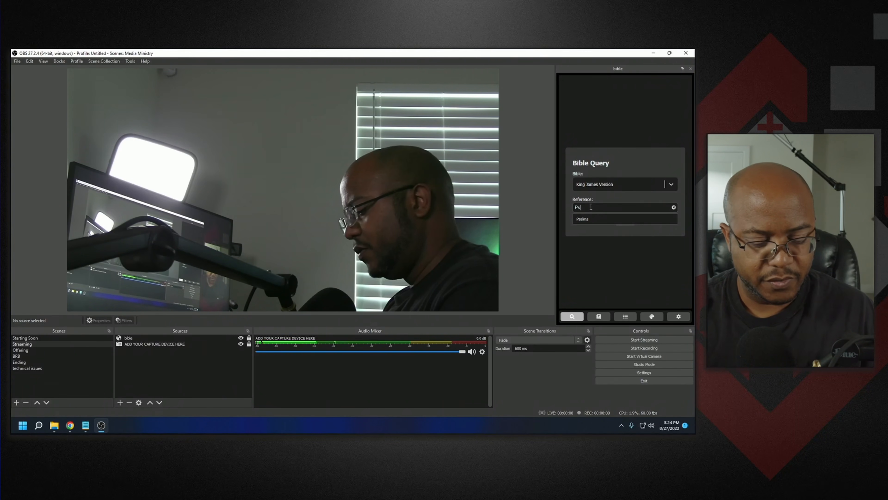
type("alms 12")
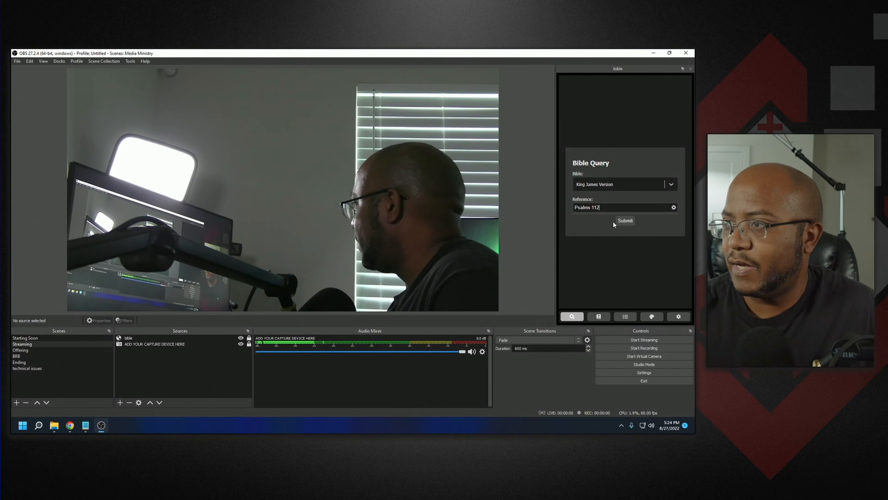
left_click(621, 221)
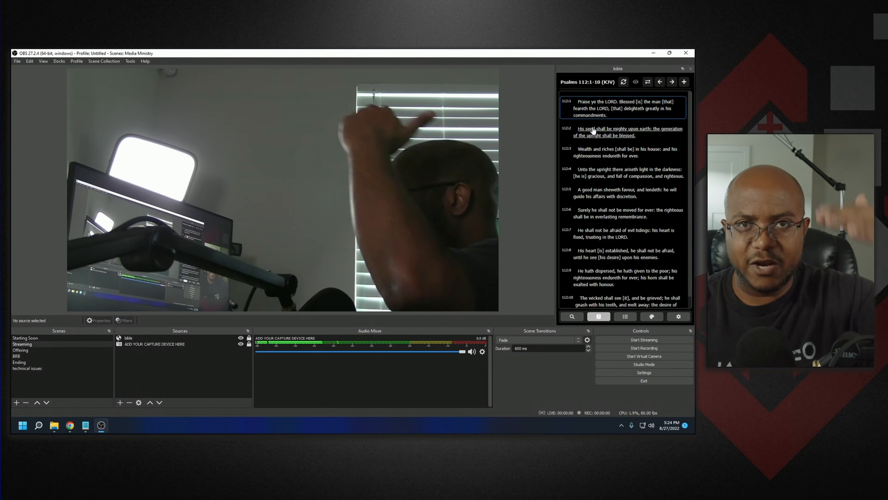
- Show Psalms 112 verses 1 through 9 on screen one after another by selecting each verse in the dock
left_click(612, 114)
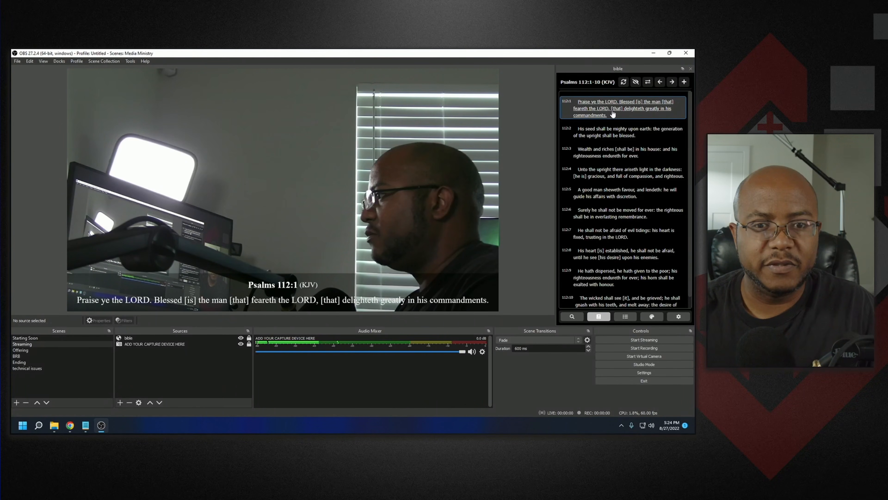
left_click(613, 135)
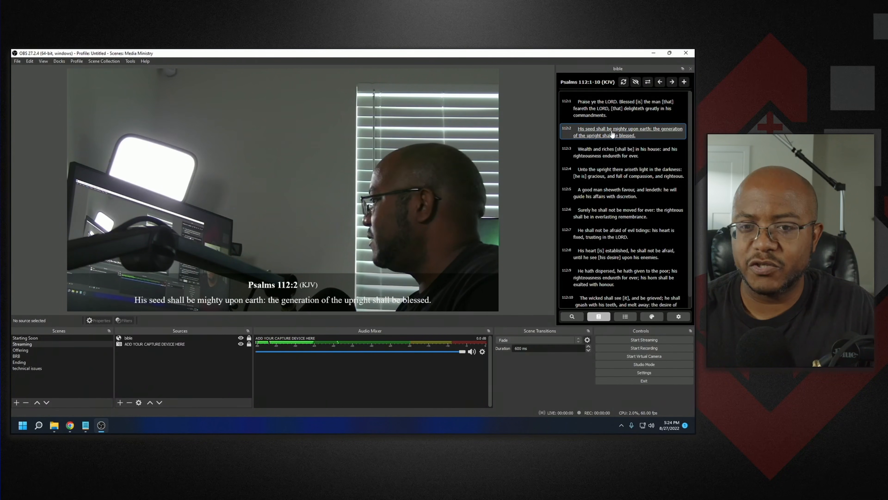
left_click(614, 154)
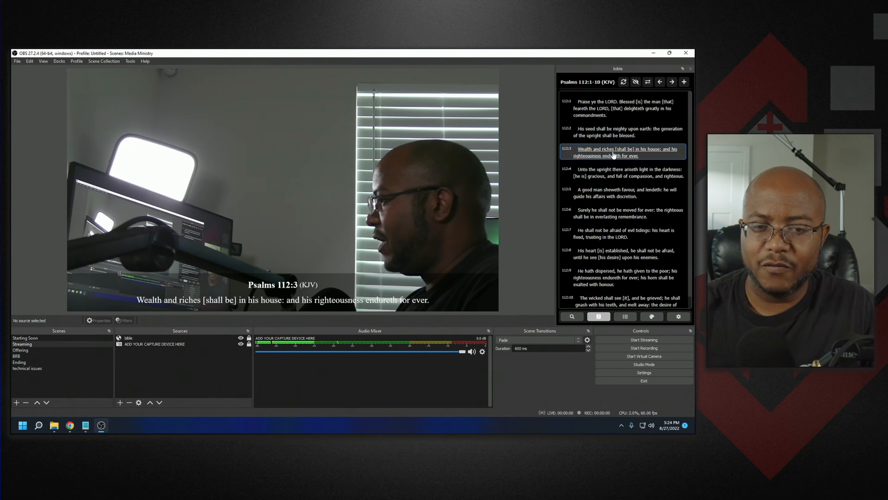
left_click(617, 178)
left_click(619, 194)
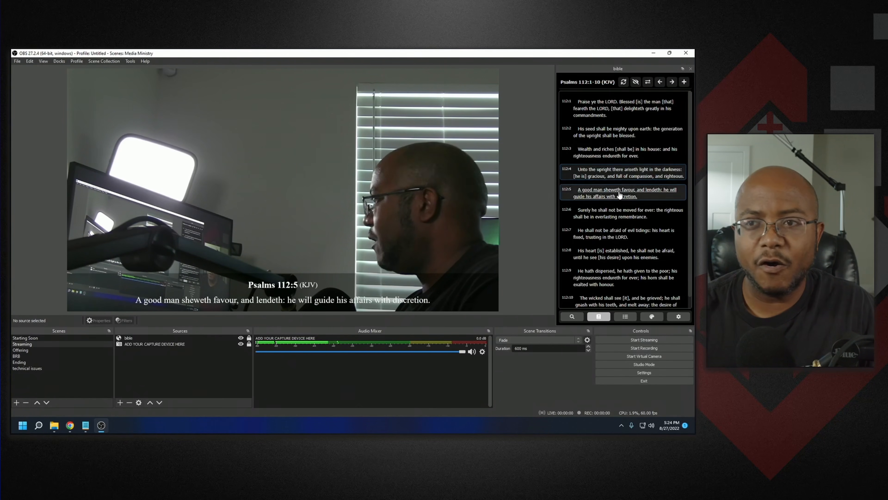
left_click(621, 209)
left_click(620, 234)
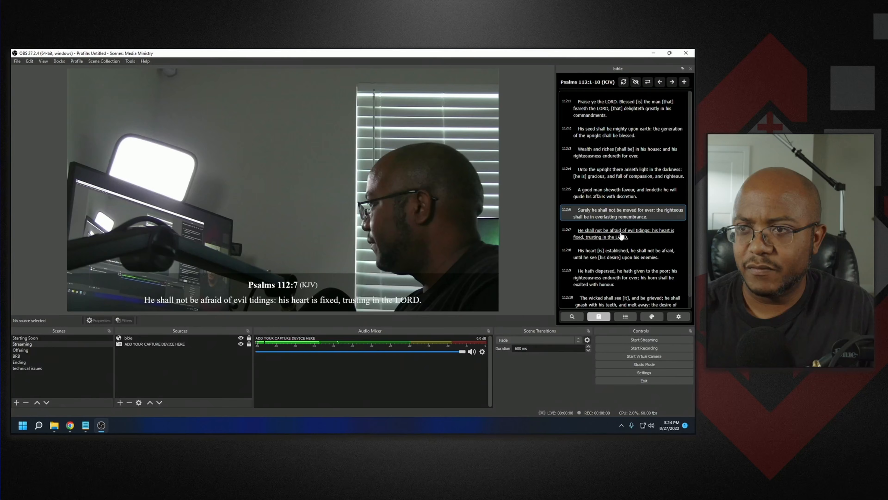
left_click(616, 253)
left_click(612, 279)
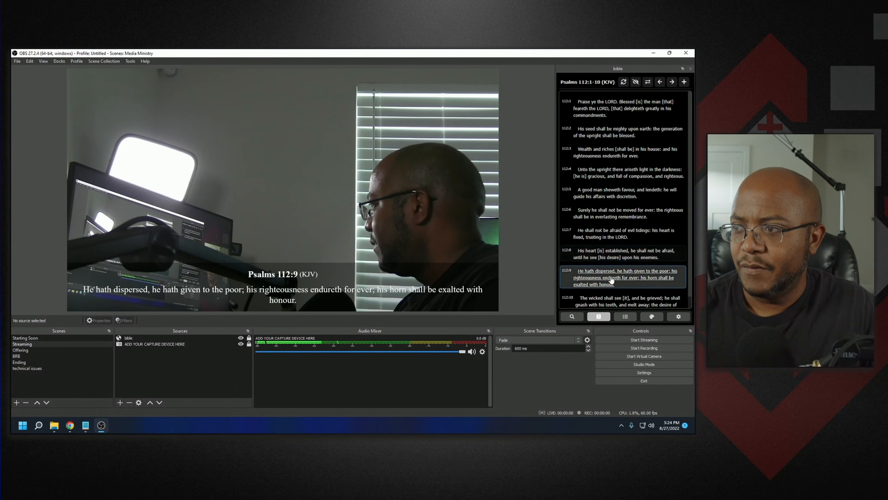
- Take the displayed verse off screen by selecting verse 9 again in the dock
scroll(605, 273, "down", 1)
scroll(588, 257, "up", 1)
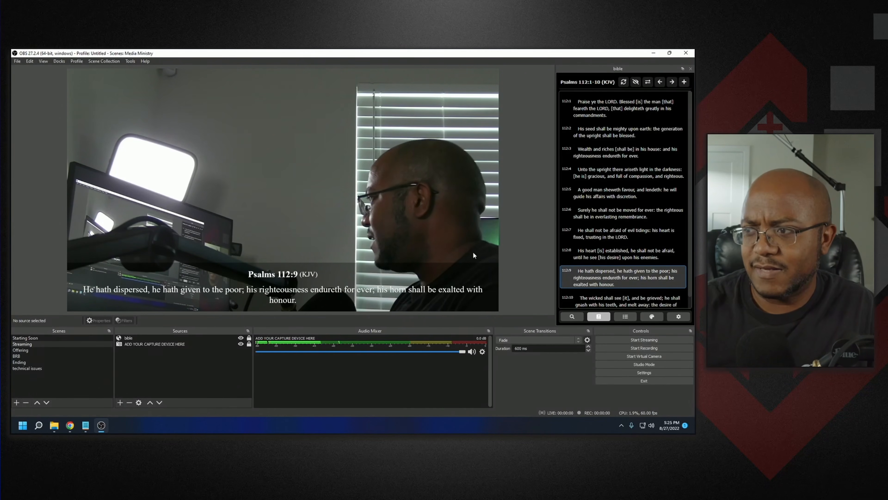
left_click(633, 286)
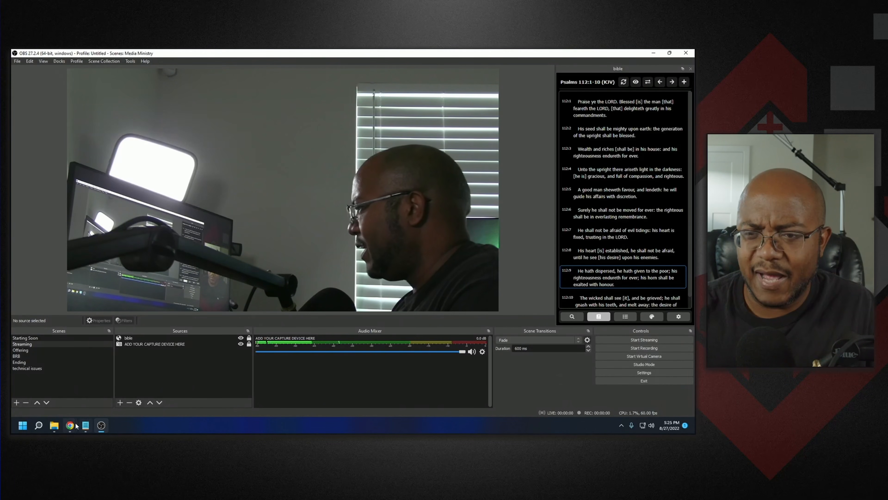
- Switch to the browser and search for obs animated lower thirds to open its OBS forum resource page
mouse_move(70, 425)
mouse_move(132, 398)
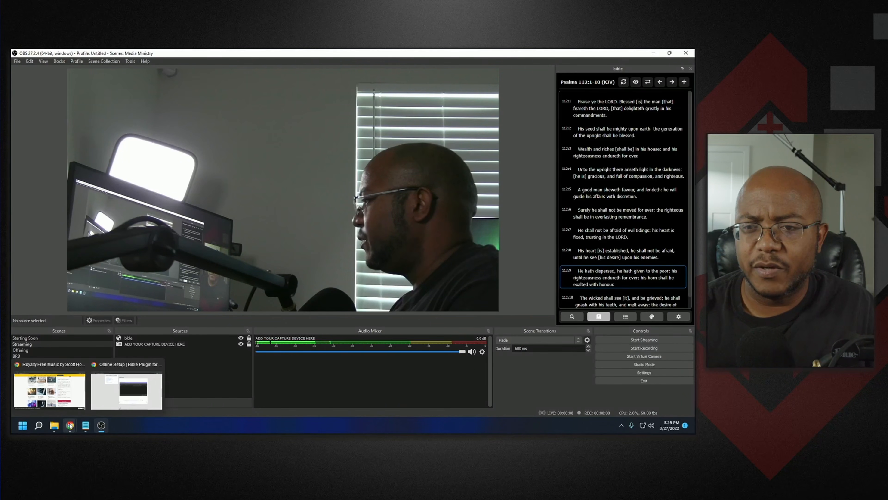
left_click(118, 399)
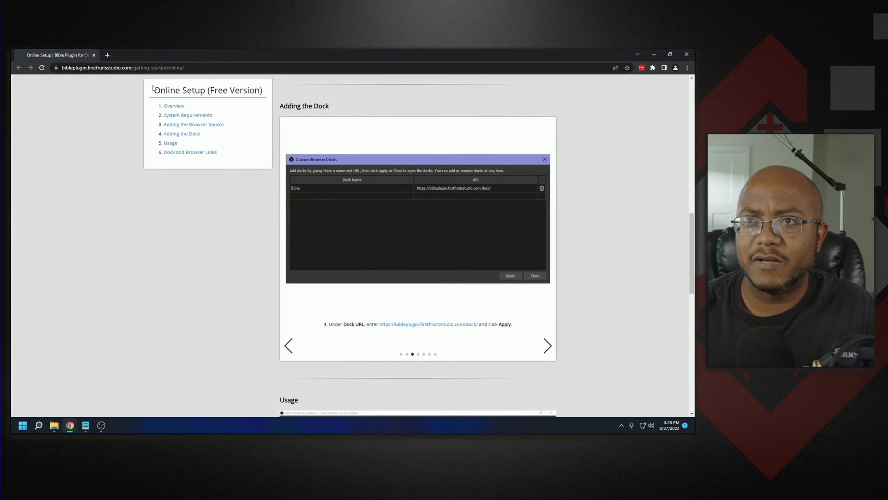
left_click(151, 67)
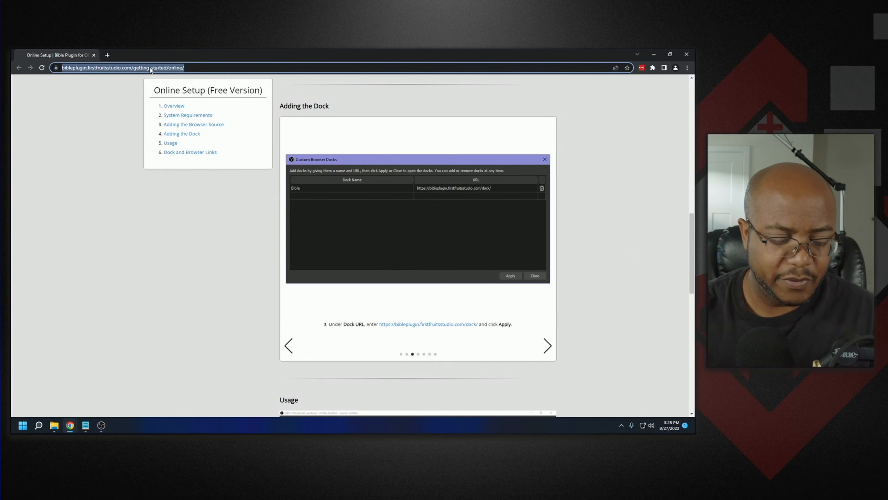
type("obs ani")
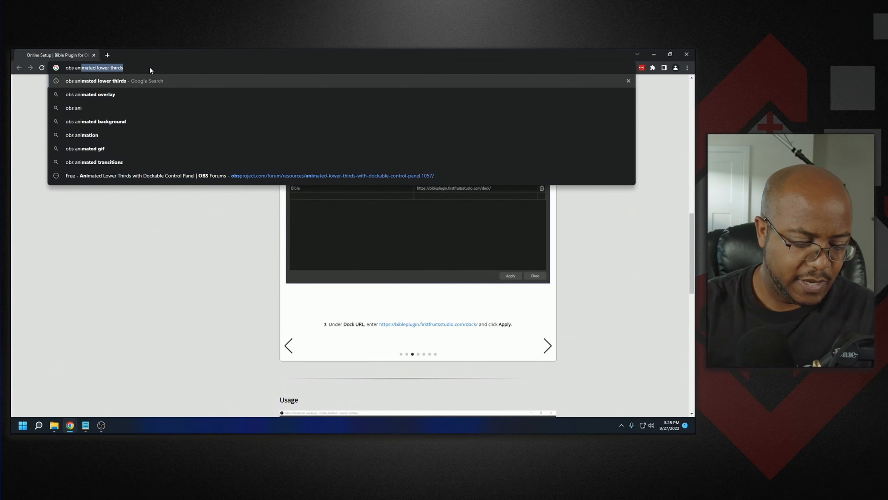
type("mated lower thirds")
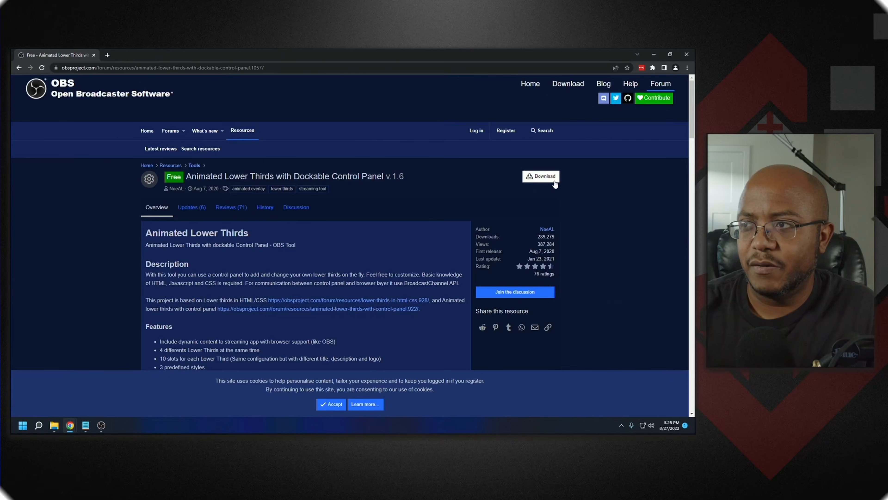
- Download the Animated Lower Thirds with Dockable Control Panel zip and open it
left_click(549, 177)
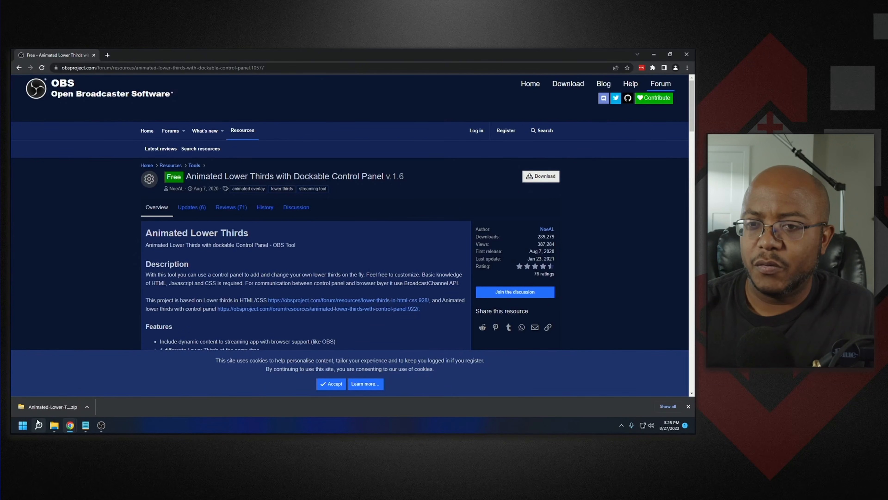
left_click(46, 406)
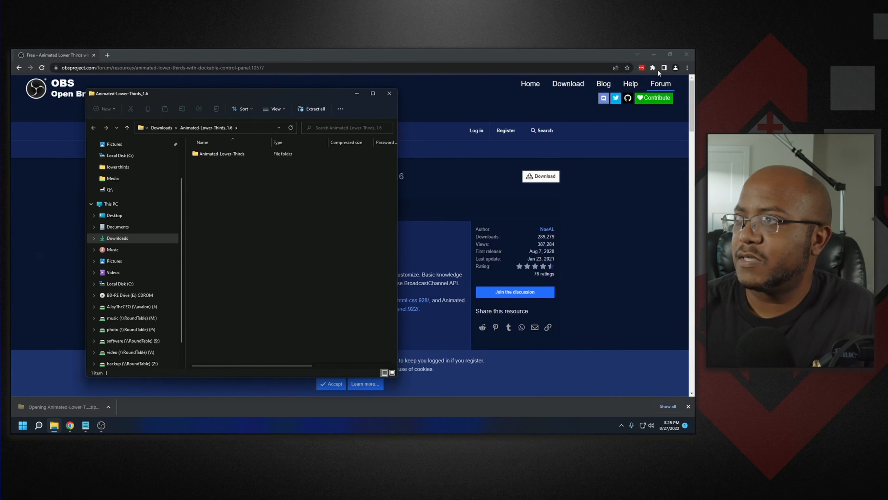
- Clear the desktop by minimizing the browser and OBS windows and closing the other browser window
left_click(658, 54)
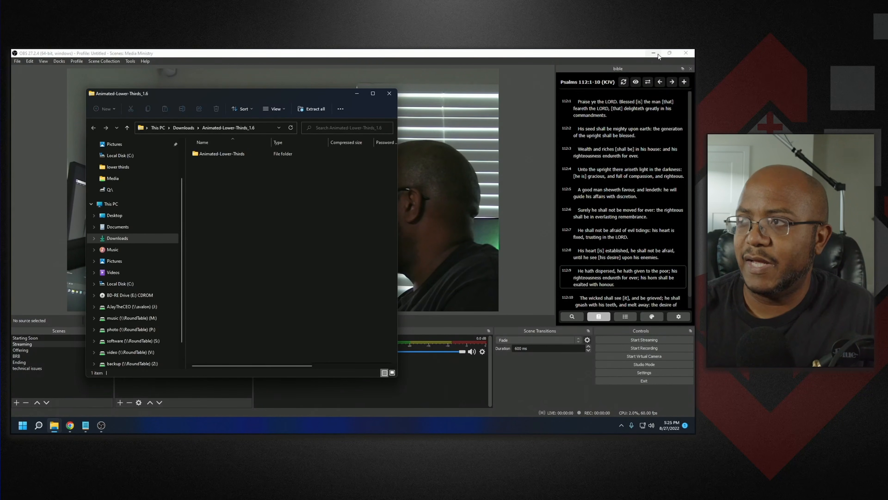
left_click(658, 54)
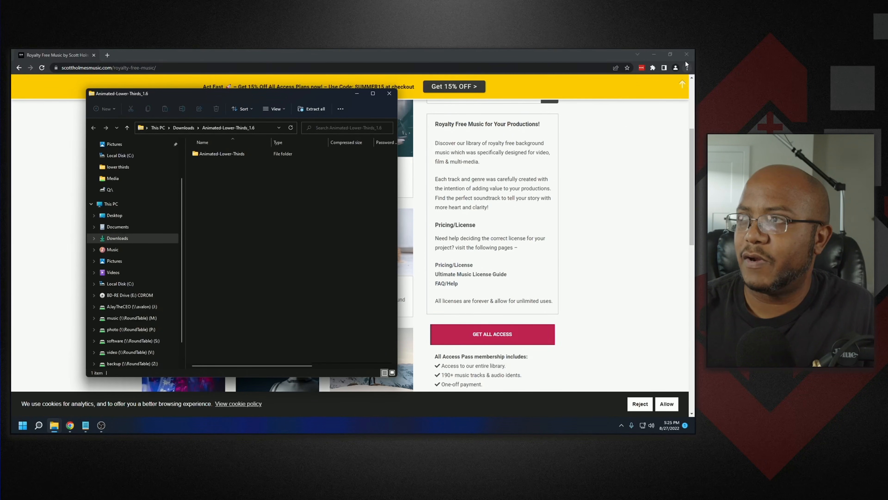
left_click(687, 54)
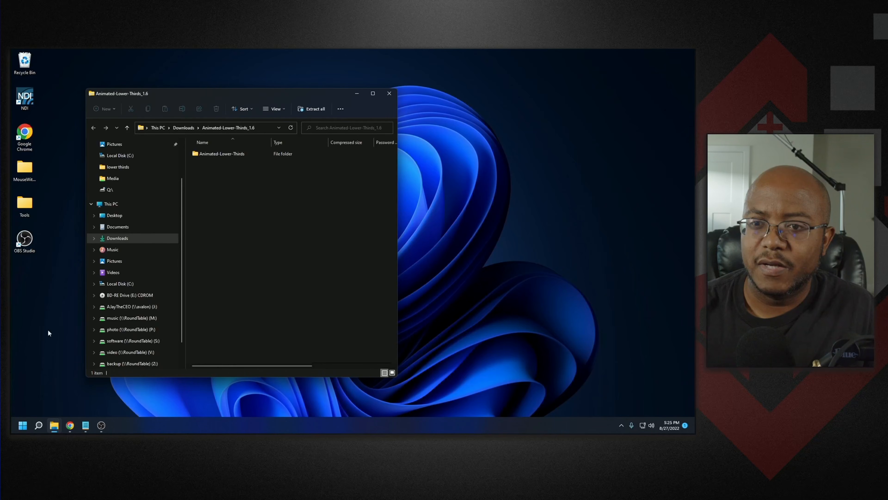
- Switch to the other File Explorer window and browse to Local Disk (C:)
mouse_move(54, 425)
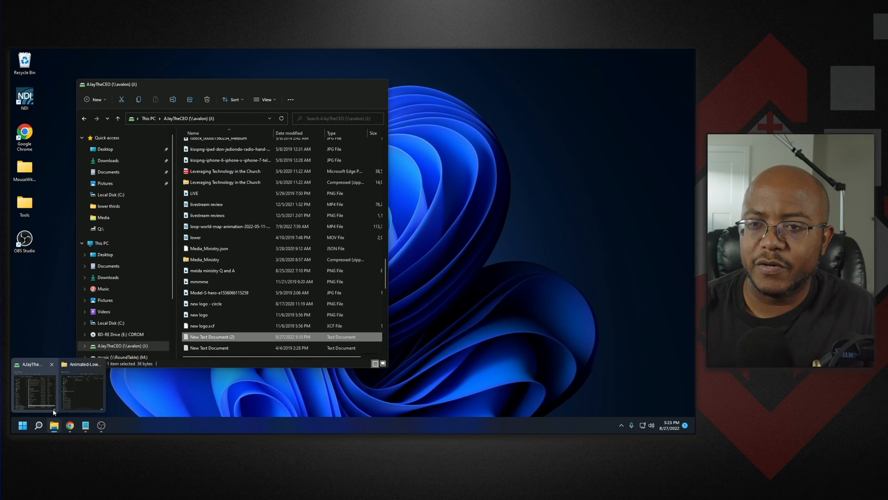
left_click(53, 409)
left_click(115, 324)
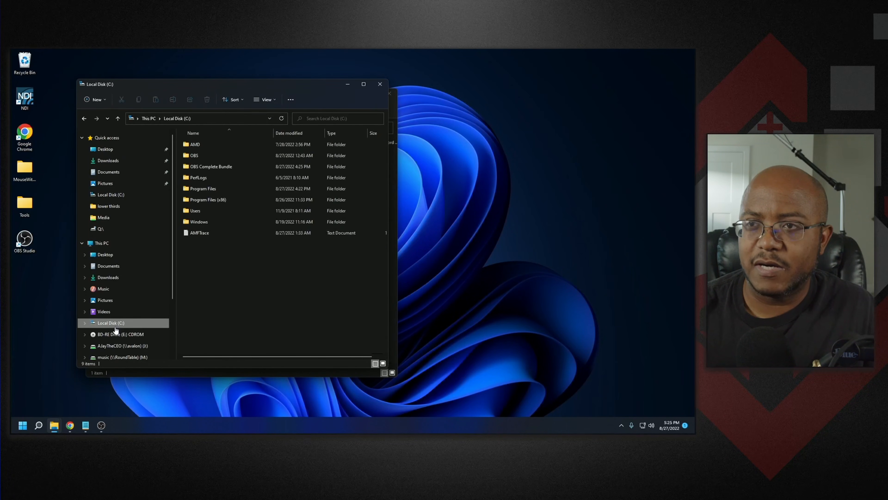
- Copy the Animated-Lower-Thirds folder from the downloaded zip into the OBS Complete Bundle folder on C: and close the zip window
double_click(211, 166)
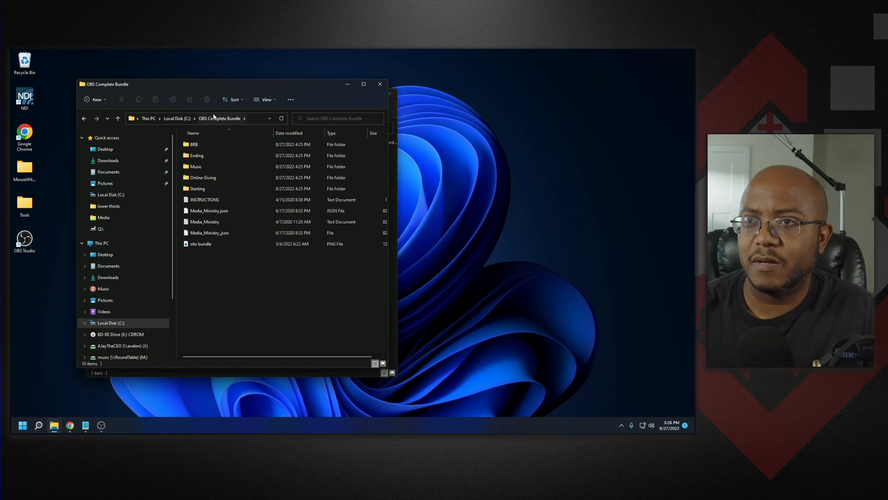
left_click_drag(221, 88, 479, 91)
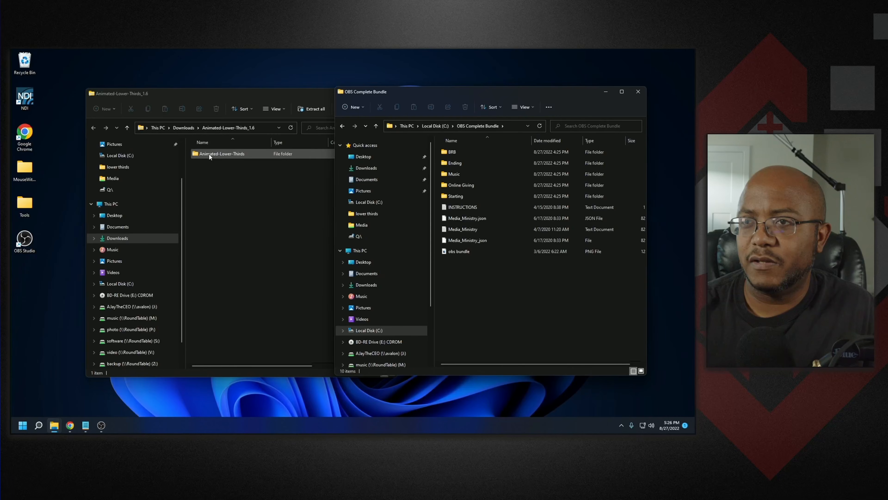
left_click_drag(209, 154, 482, 299)
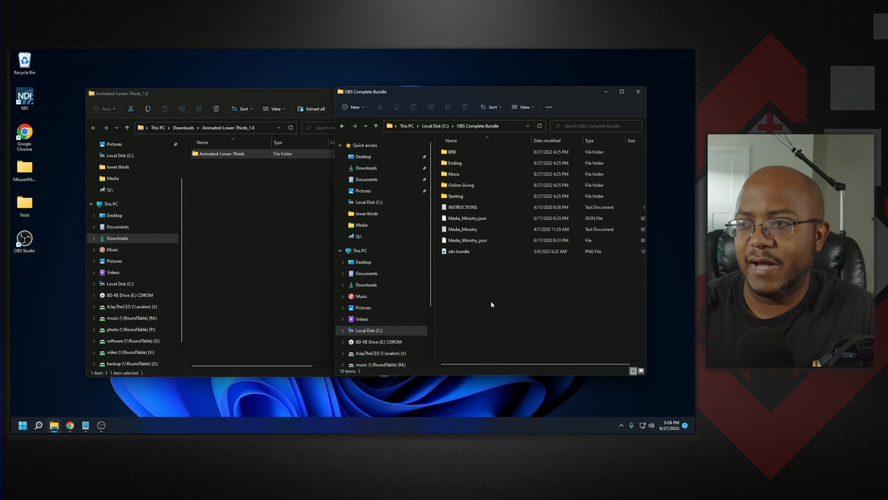
left_click(300, 94)
left_click(390, 93)
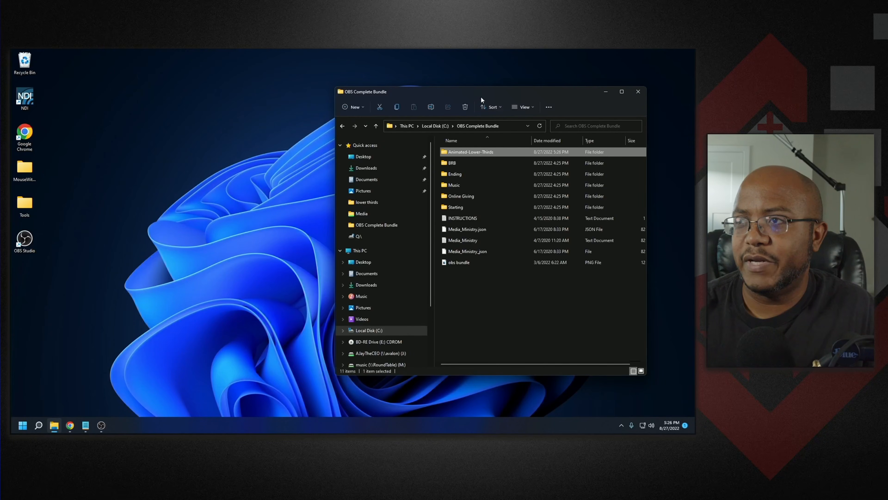
left_click_drag(475, 92, 304, 114)
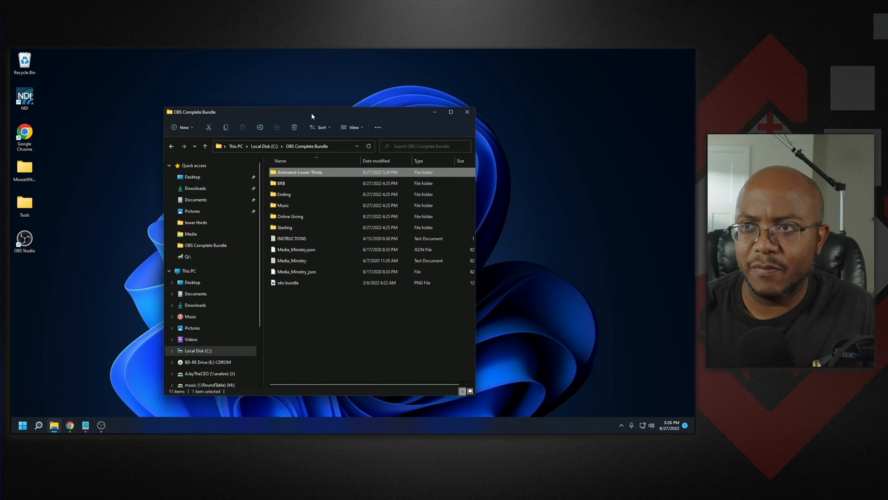
- Open Animated-Lower-Thirds > common > css and unblock the cp-icons file in its properties
double_click(309, 176)
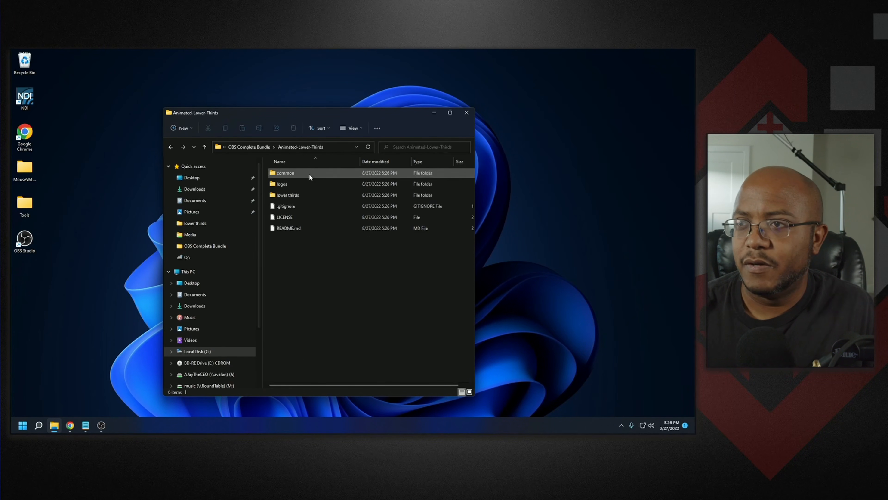
double_click(295, 172)
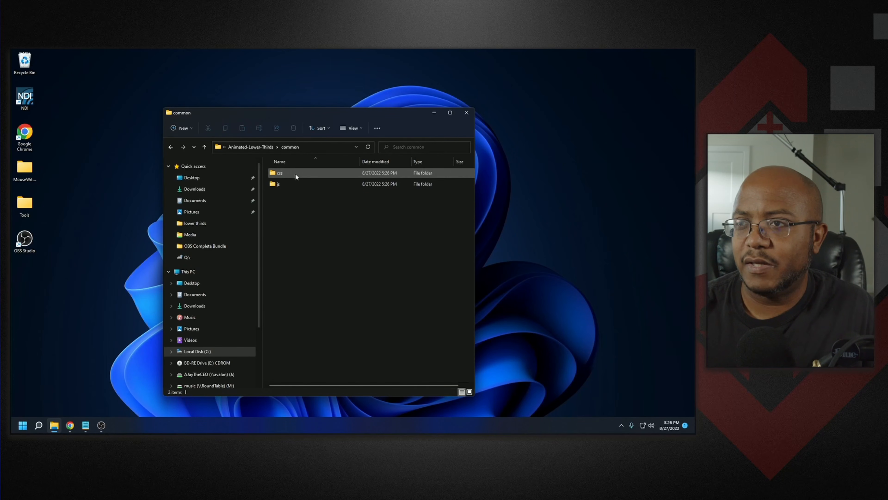
double_click(282, 173)
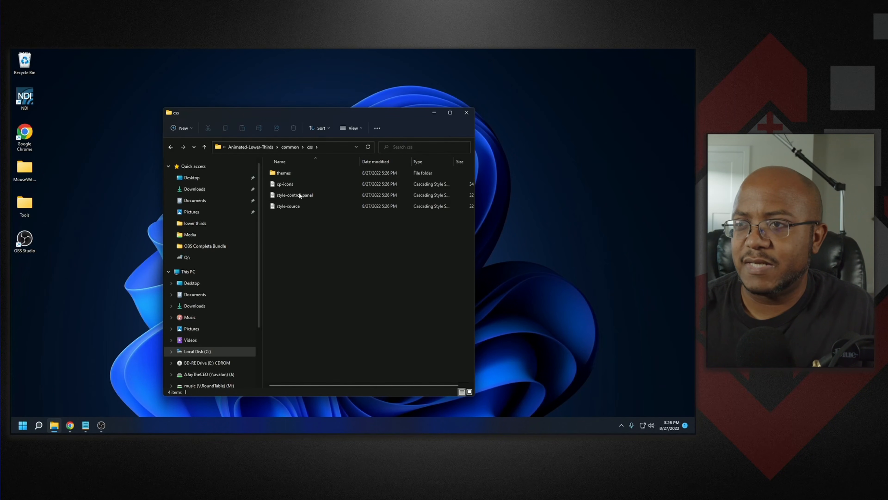
right_click(284, 184)
left_click(301, 253)
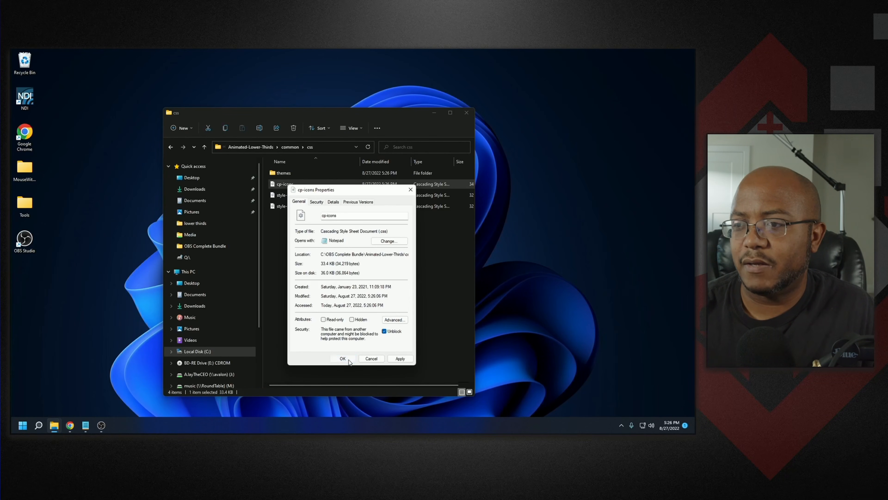
left_click(343, 358)
- Unblock the style-control_panel and style-source files in their properties
right_click(302, 195)
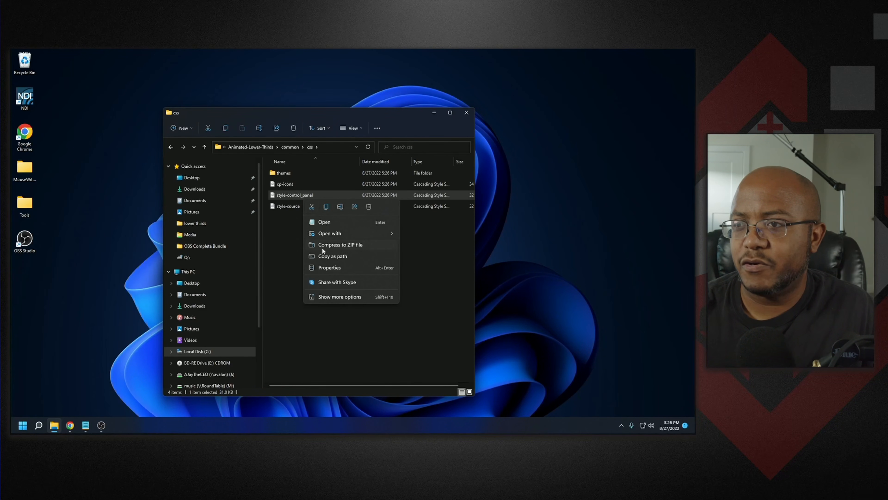
left_click(326, 269)
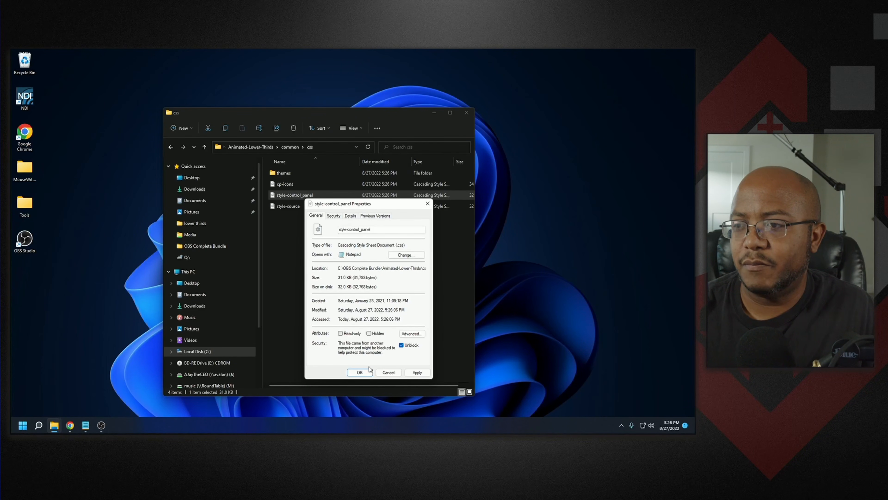
left_click(367, 374)
right_click(300, 206)
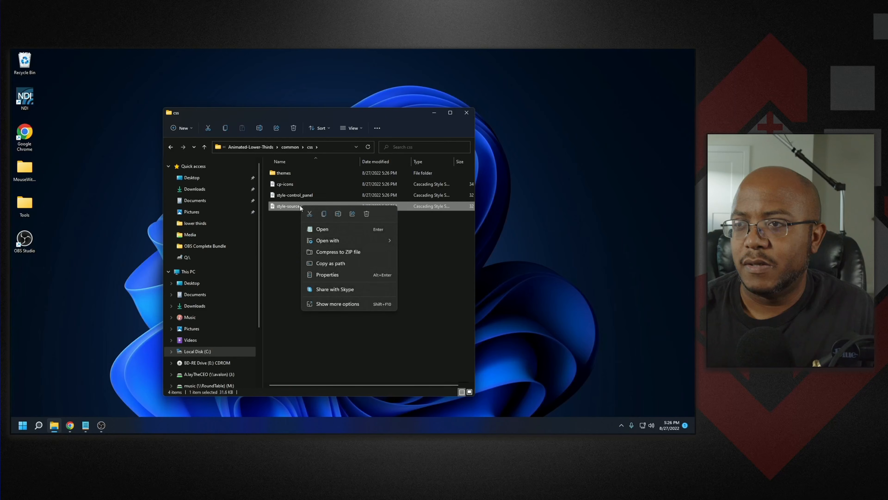
left_click(333, 276)
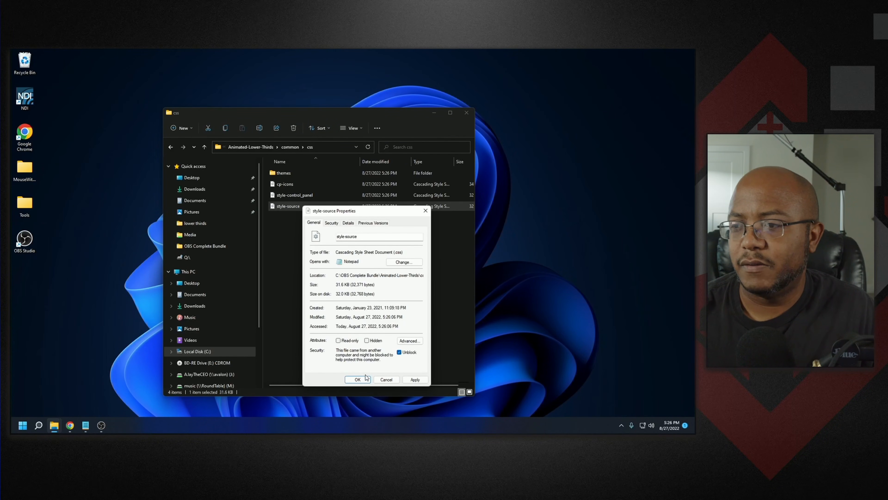
left_click(358, 379)
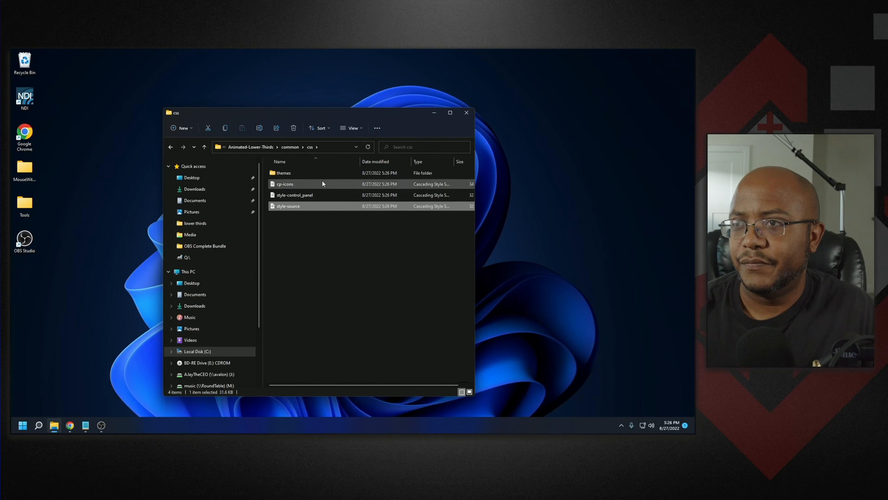
- Go back to Animated-Lower-Thirds, open the lower thirds folder and unblock the browser-source file
left_click(291, 147)
left_click(266, 146)
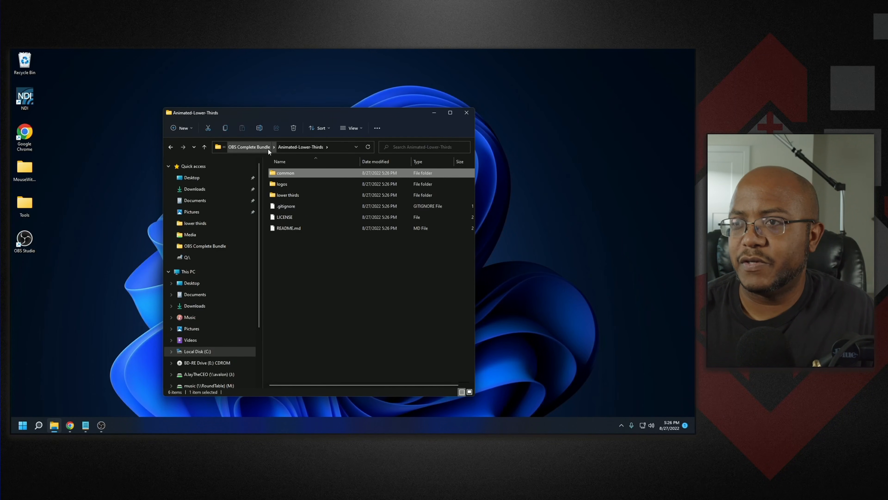
double_click(287, 195)
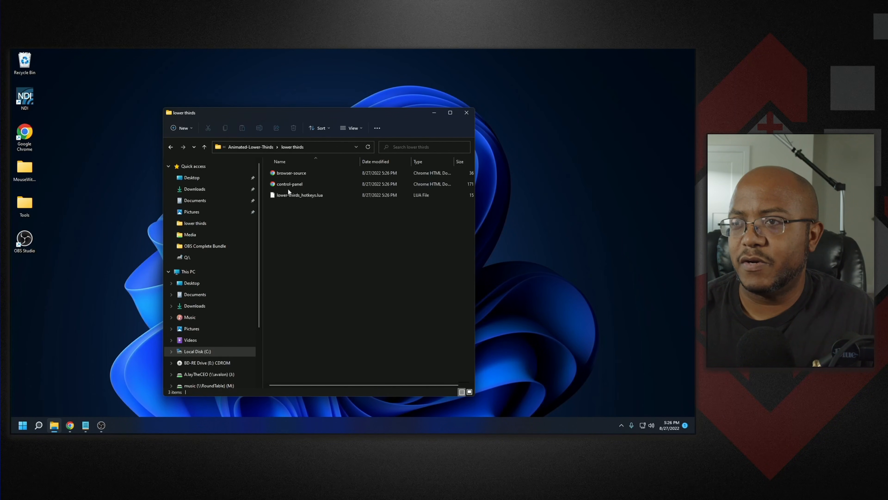
left_click(291, 173)
right_click(290, 172)
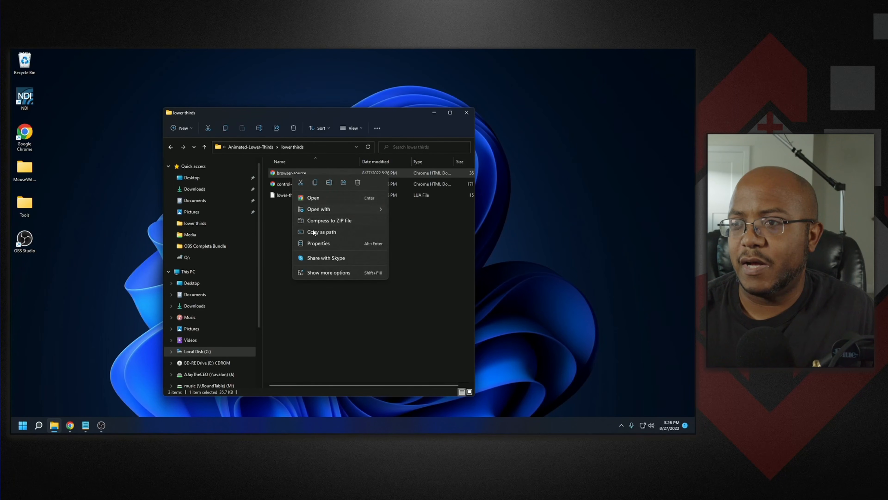
left_click(313, 244)
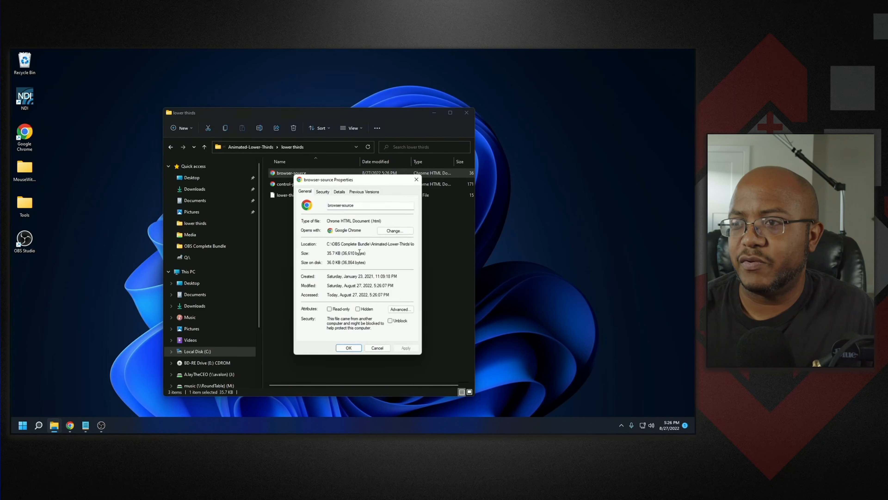
left_click(394, 322)
left_click(349, 348)
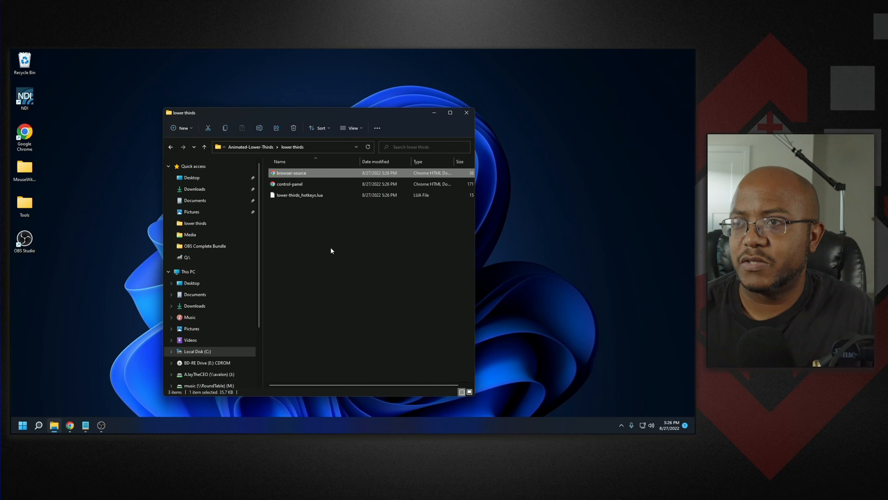
- Unblock the control-panel and lower-thirds_hotkeys.lua files in their properties
right_click(301, 186)
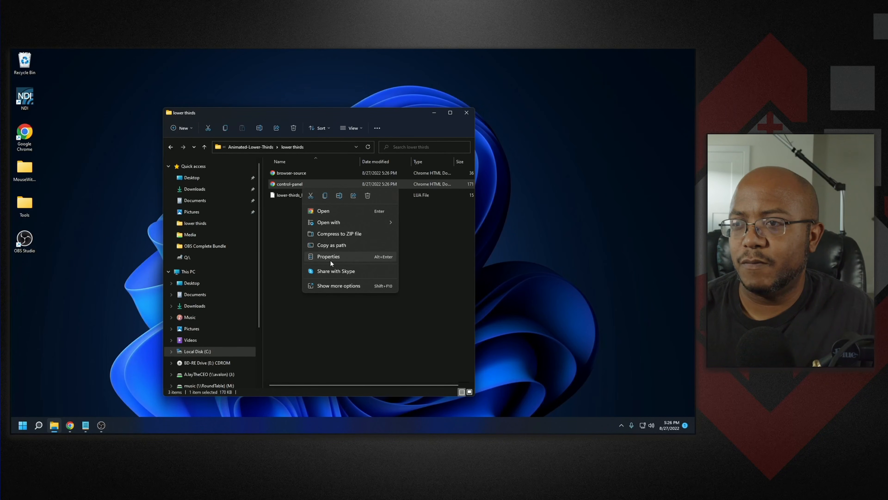
left_click(330, 259)
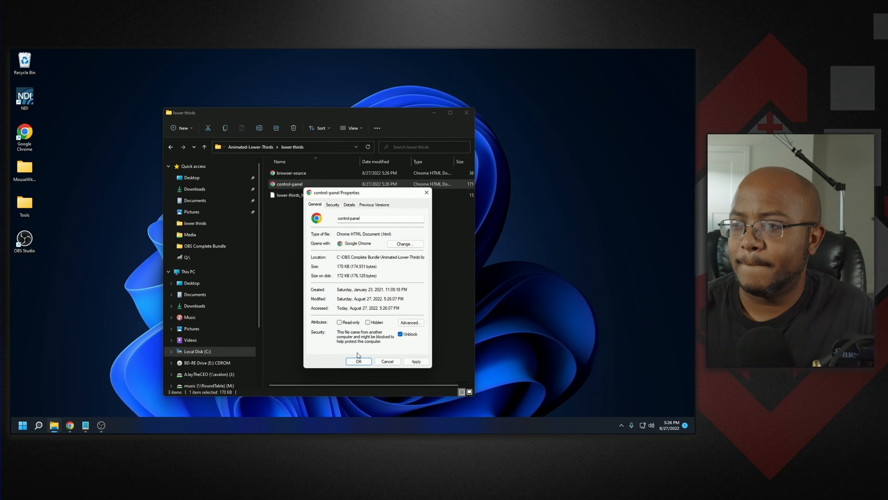
left_click(358, 361)
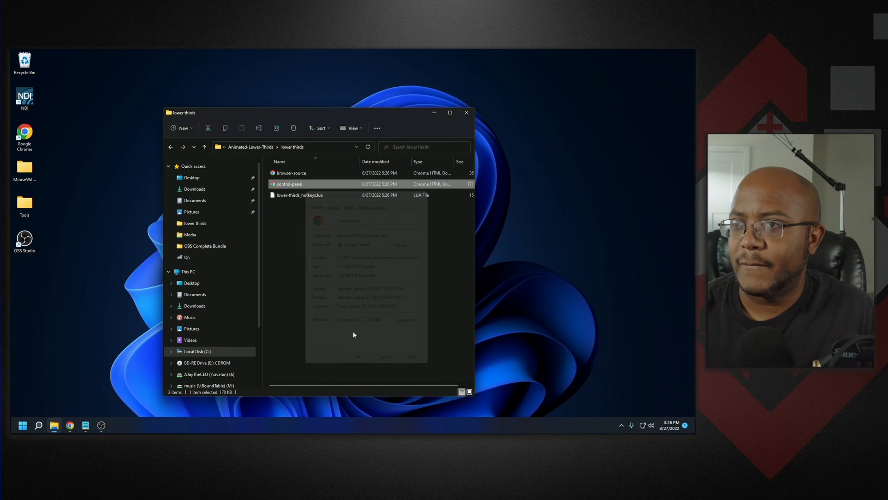
right_click(312, 197)
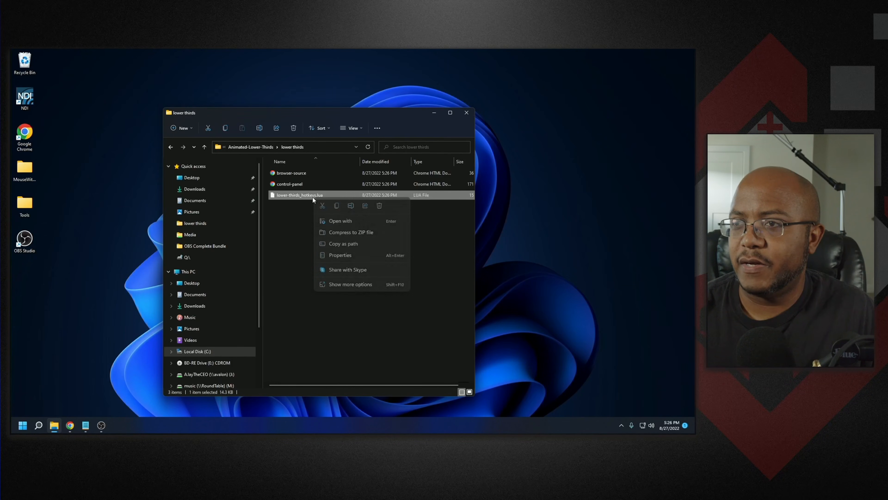
left_click(344, 255)
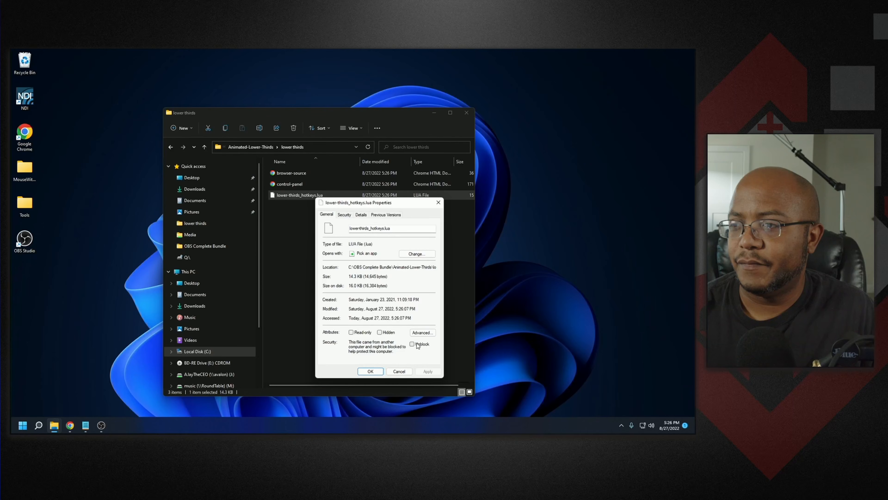
left_click(380, 372)
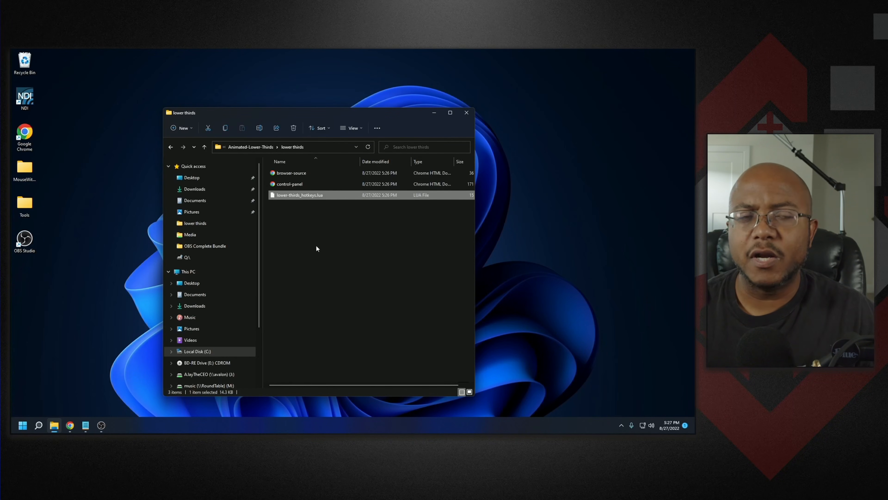
- Copy the browser-source file's path and switch back to OBS
left_click(322, 268)
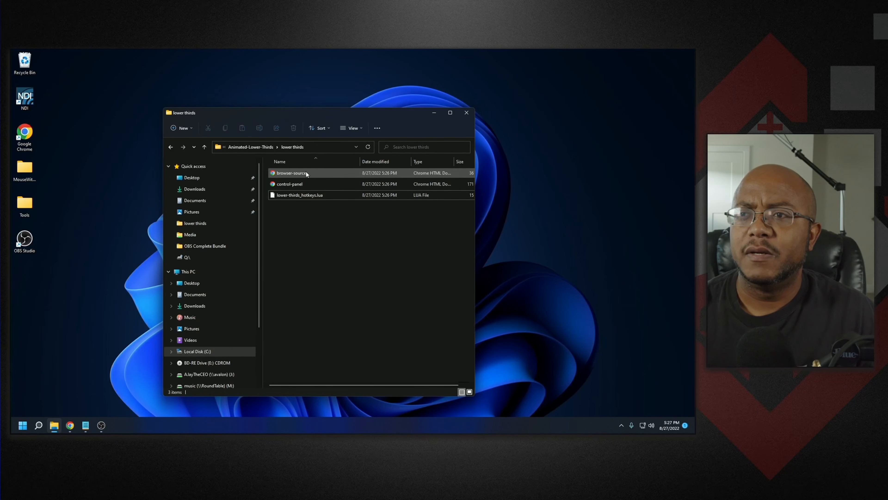
right_click(299, 173)
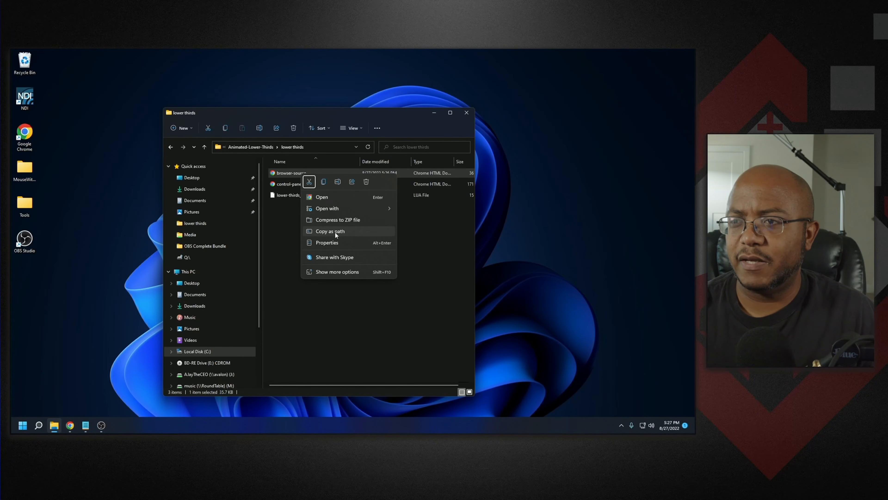
left_click(334, 230)
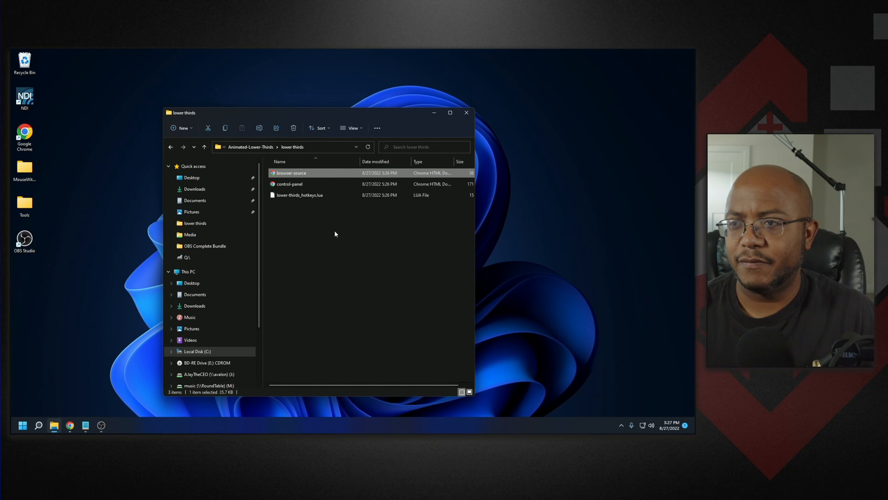
left_click(100, 427)
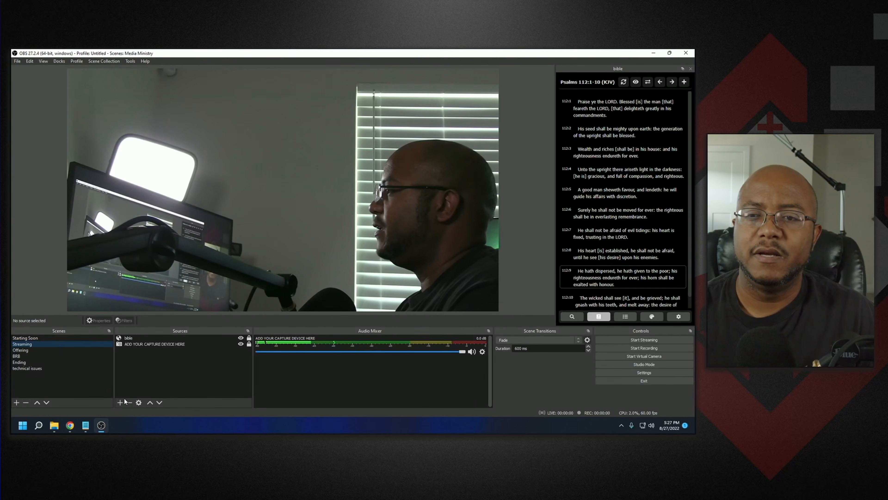
- Add a new Browser source named lower thirds to the Streaming scene
left_click(120, 402)
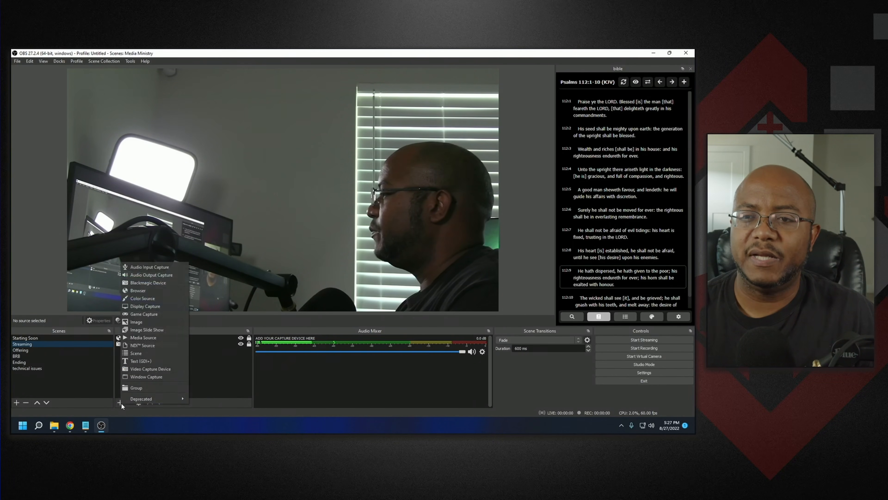
left_click(149, 291)
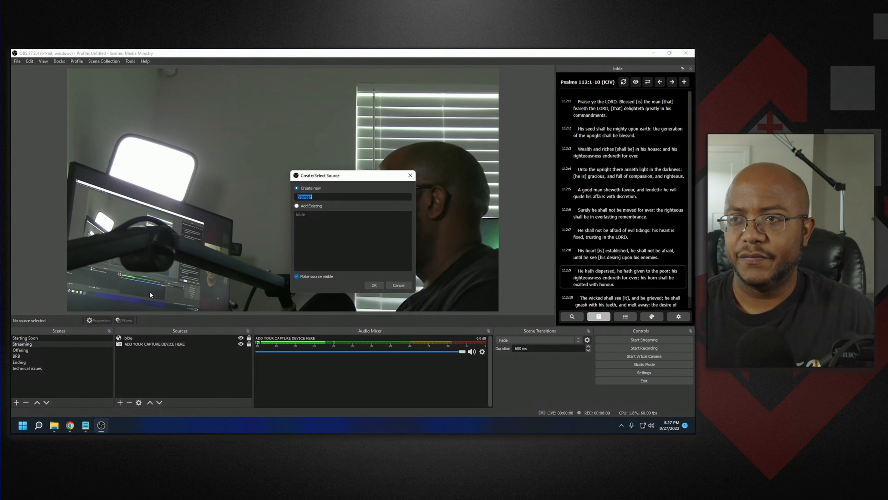
type("lo")
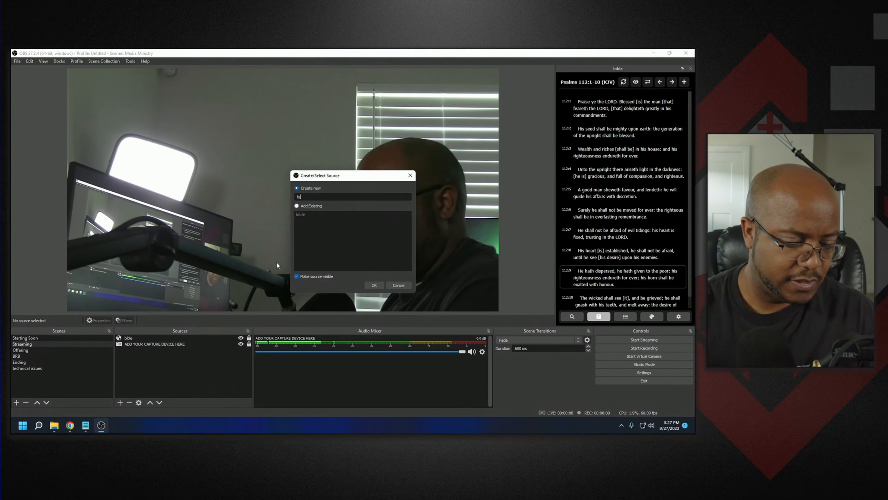
type("wer thirds")
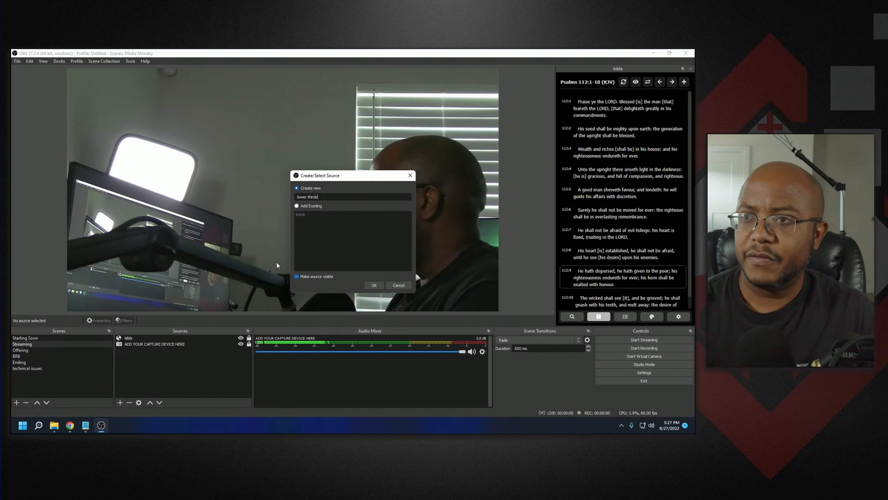
key("Return")
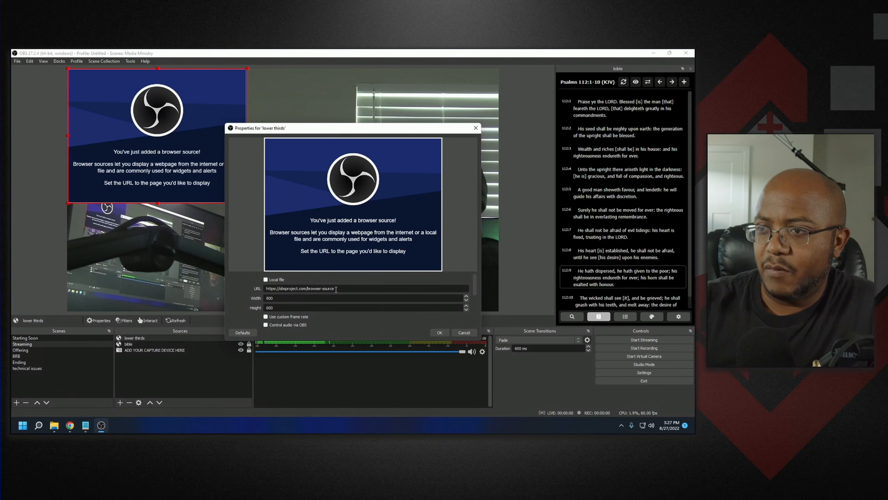
- Replace the source URL with the pasted browser-source.html path and remove the leading quote
left_click_drag(336, 289, 262, 290)
key("ctrl+v")
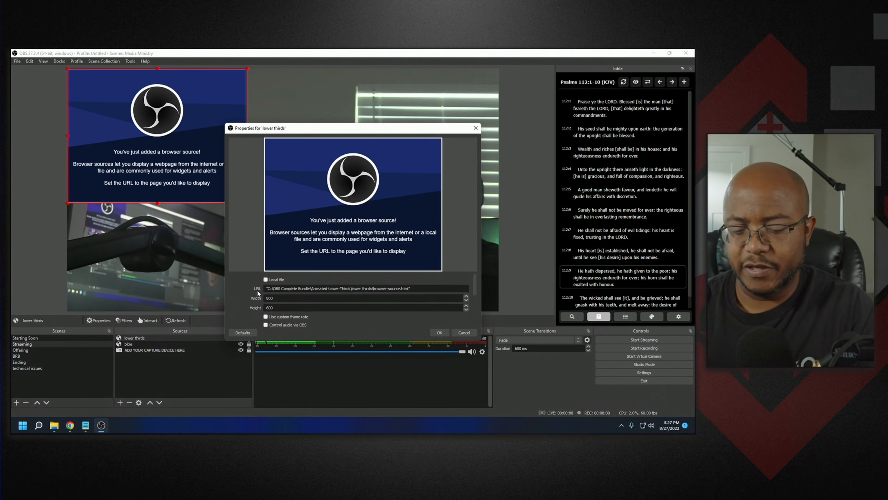
key("Home")
key("Delete")
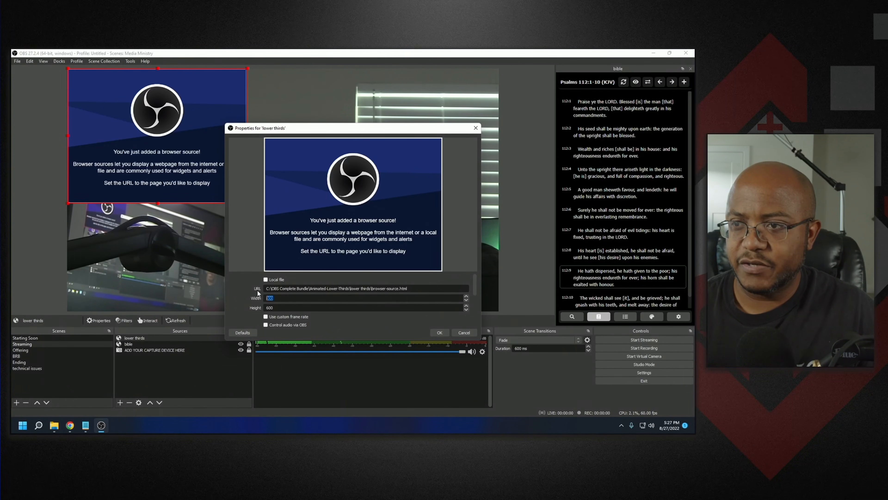
- Set the browser source size to 1920 by 1080, confirm, and lock the lower thirds source
key("Tab")
type("1920")
key("Tab")
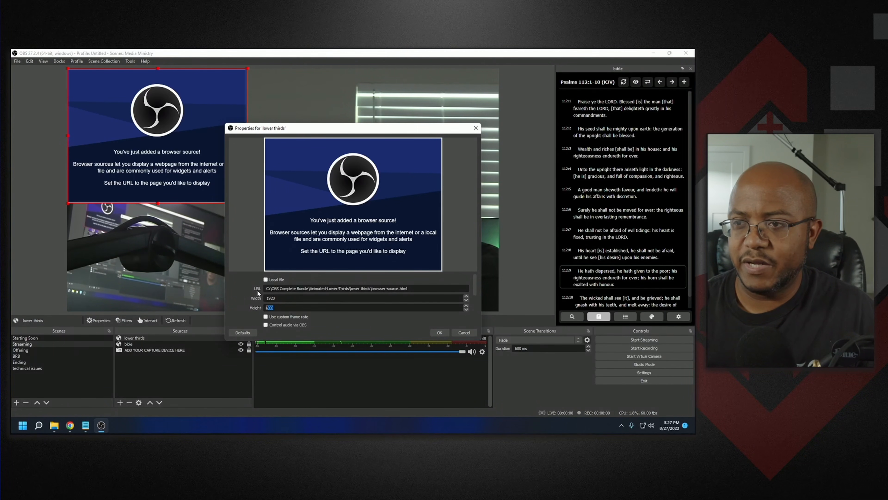
type("1080")
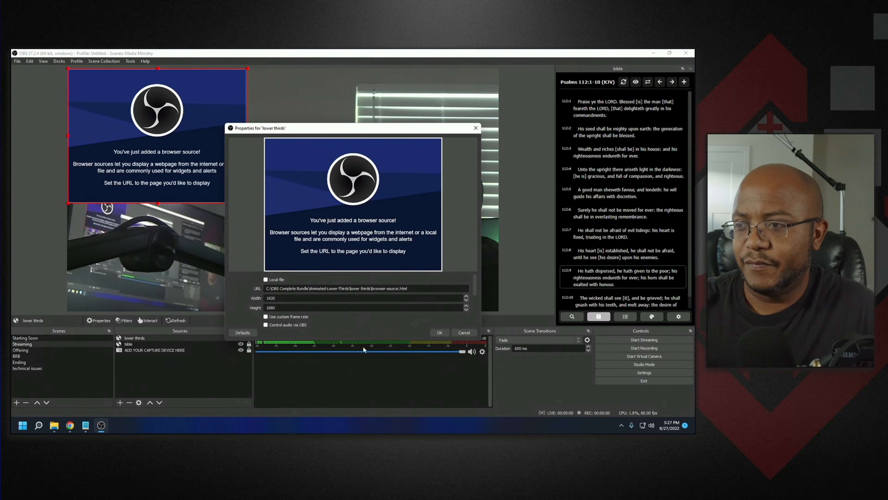
left_click(438, 332)
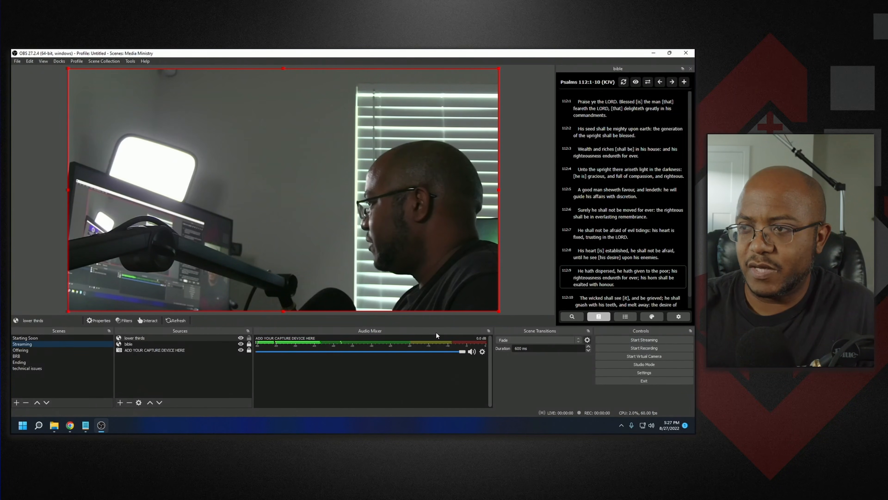
left_click(248, 339)
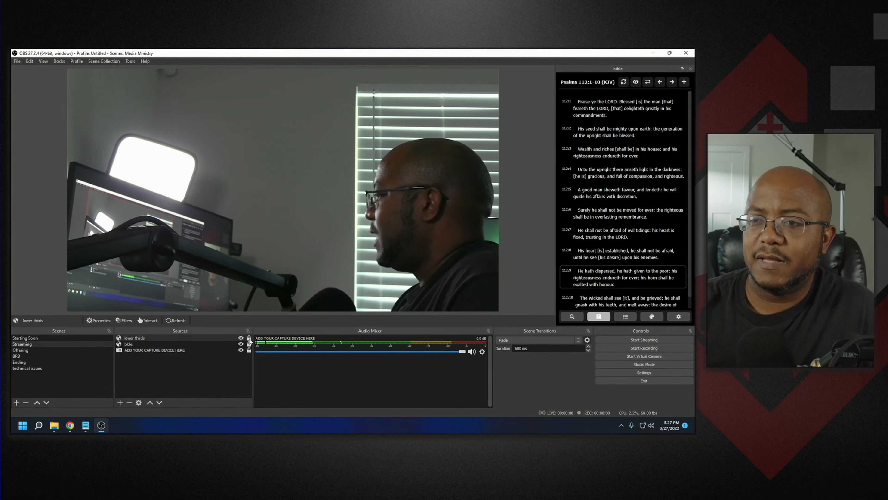
- In the lower thirds folder, copy the control-panel file's path and return to OBS
left_click(55, 425)
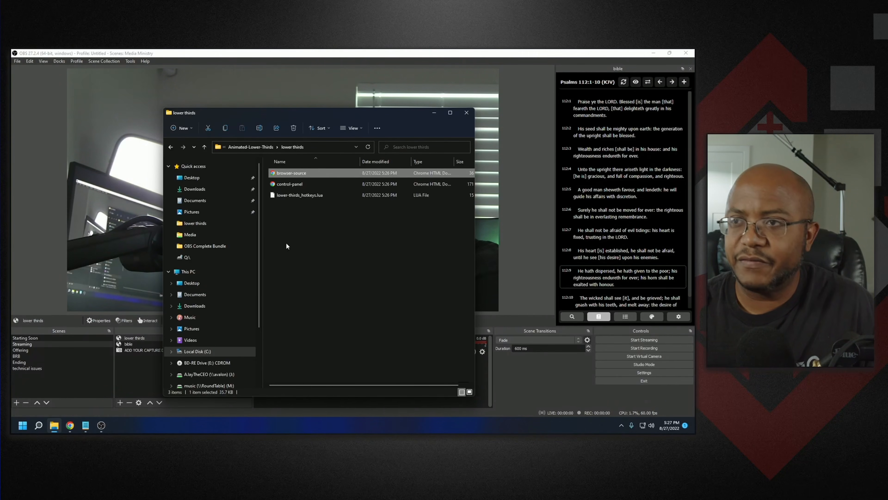
right_click(292, 184)
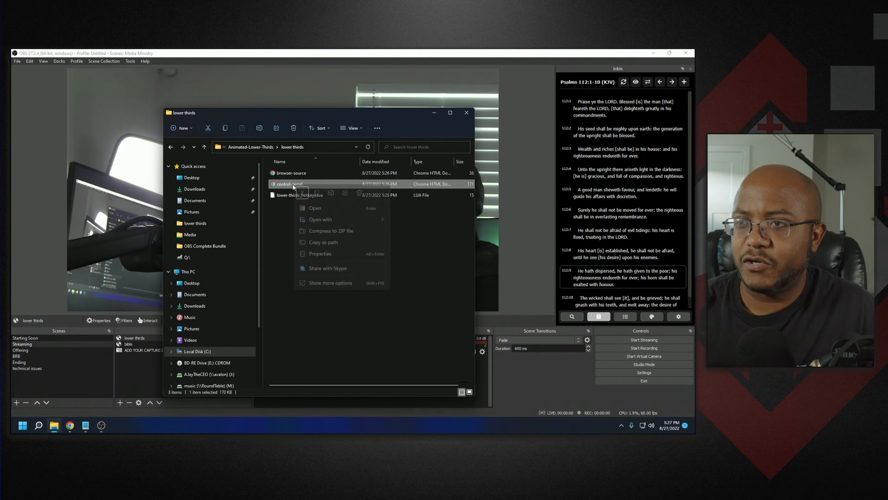
left_click(332, 241)
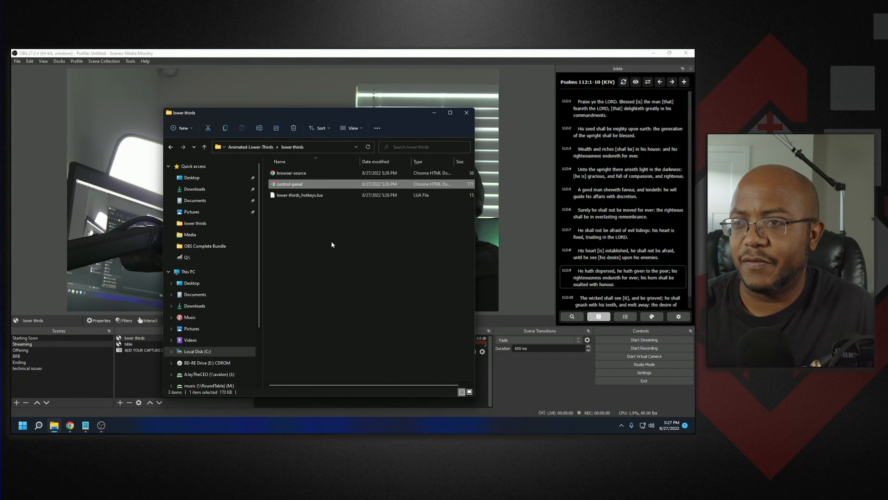
left_click(186, 59)
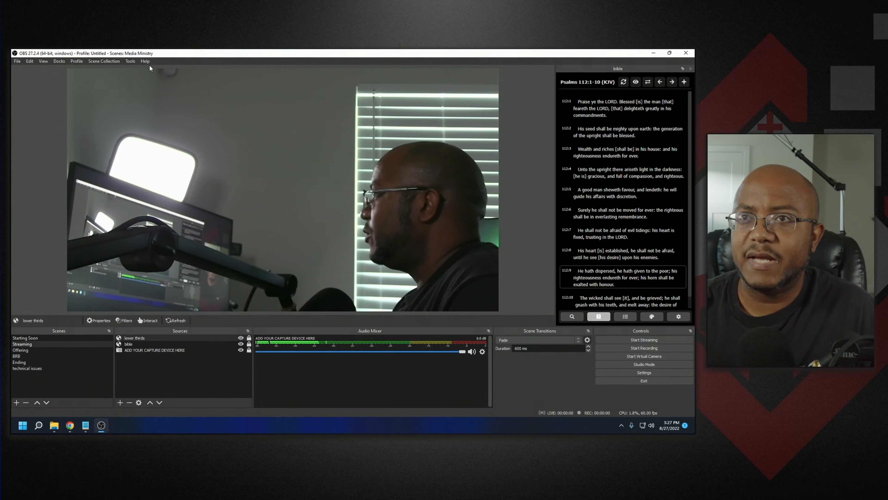
- Add a custom browser dock named lower thirds using the pasted control-panel path without quotes, and apply
left_click(58, 61)
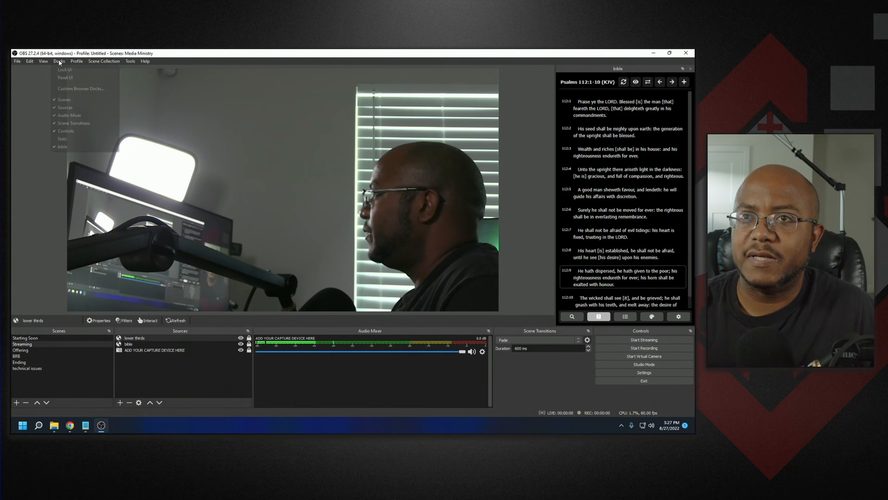
left_click(78, 89)
double_click(250, 194)
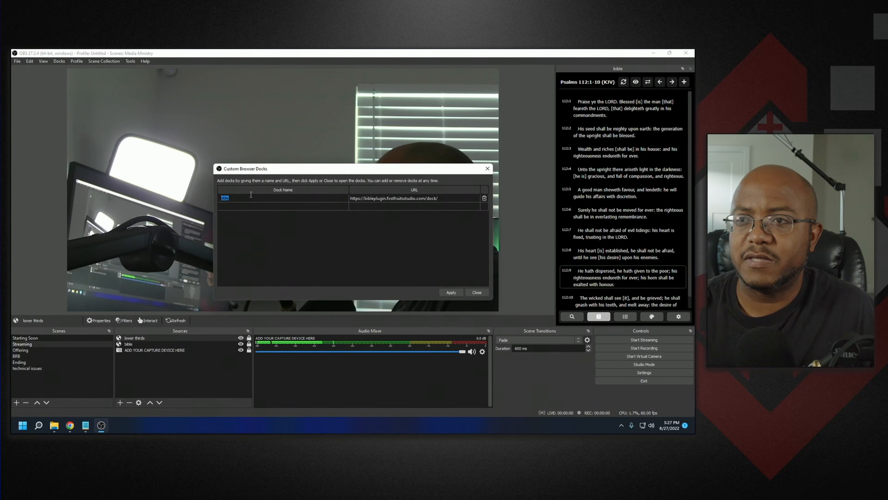
double_click(254, 208)
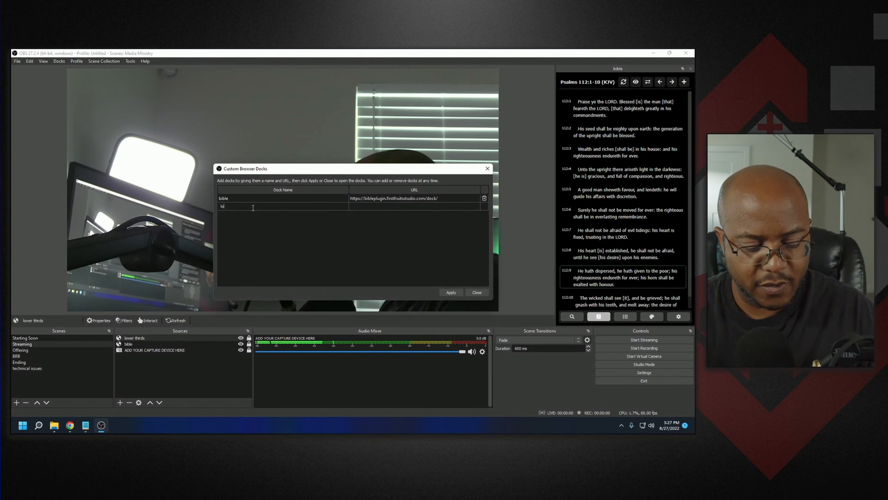
type("lower thirds")
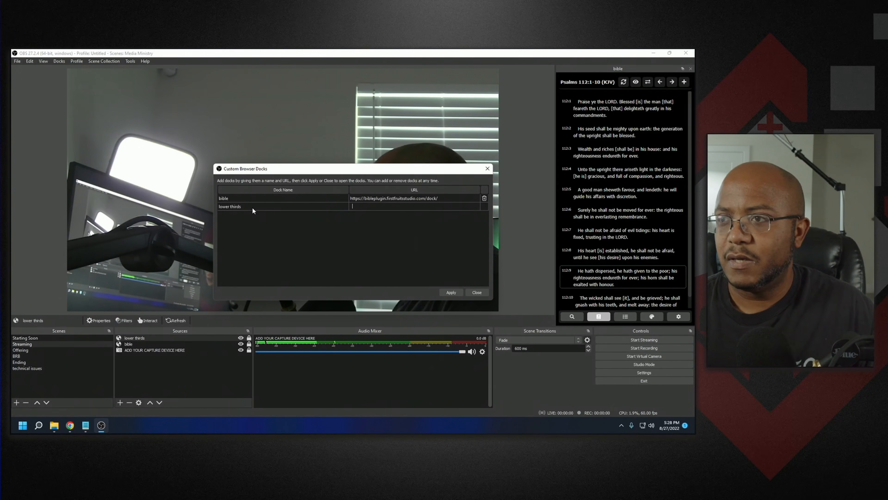
key("Tab")
key("ctrl+v")
key("BackSpace")
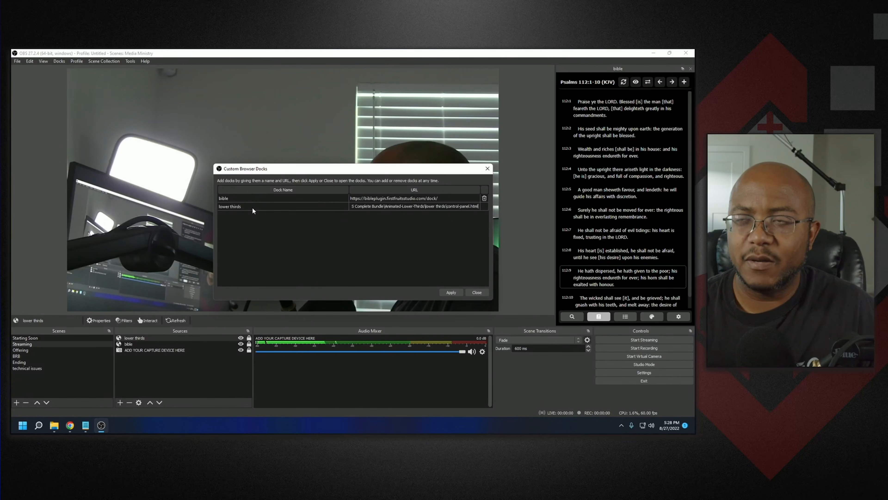
key("Home")
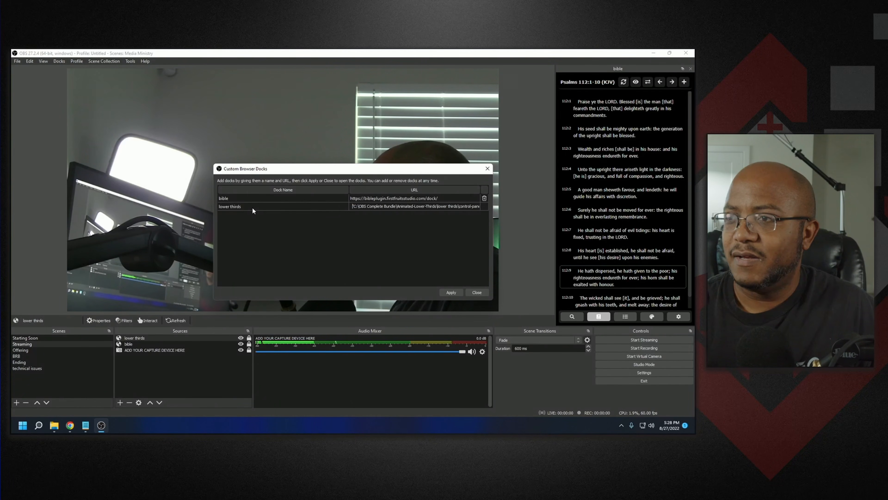
key("Delete")
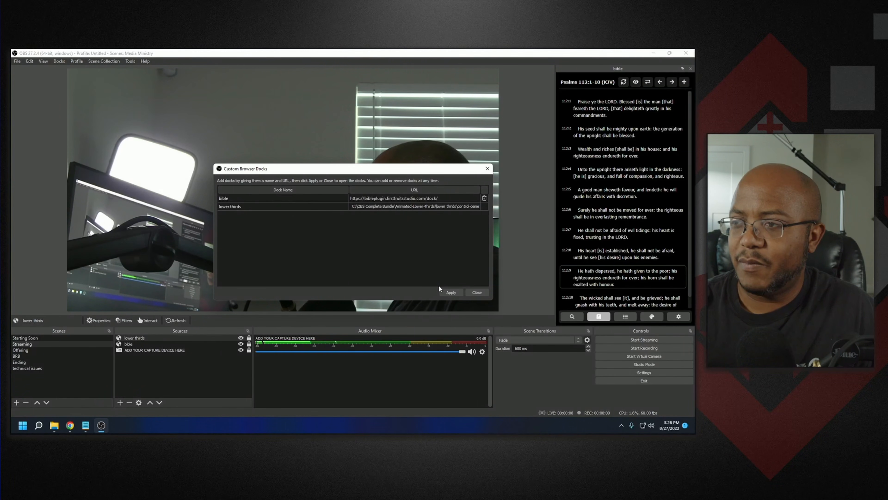
left_click(445, 292)
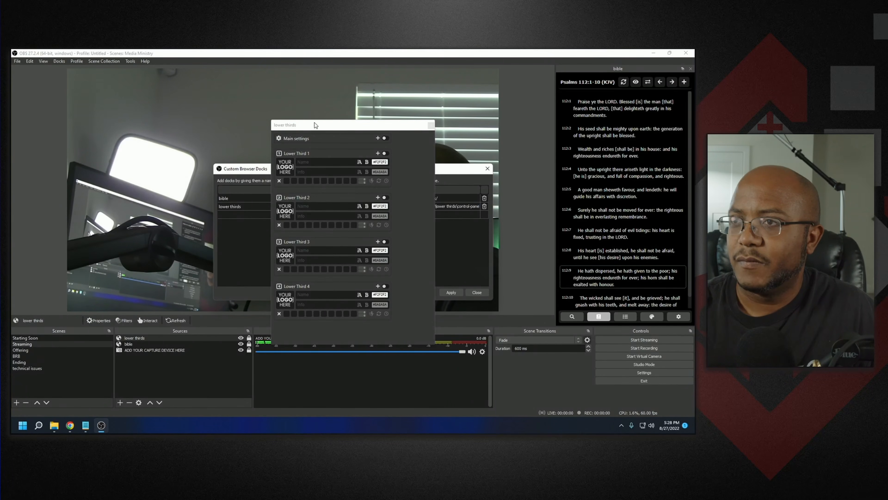
- Dock the lower thirds panel alongside the bible dock, check both tabs, and close the docks dialog
left_click_drag(316, 127, 586, 115)
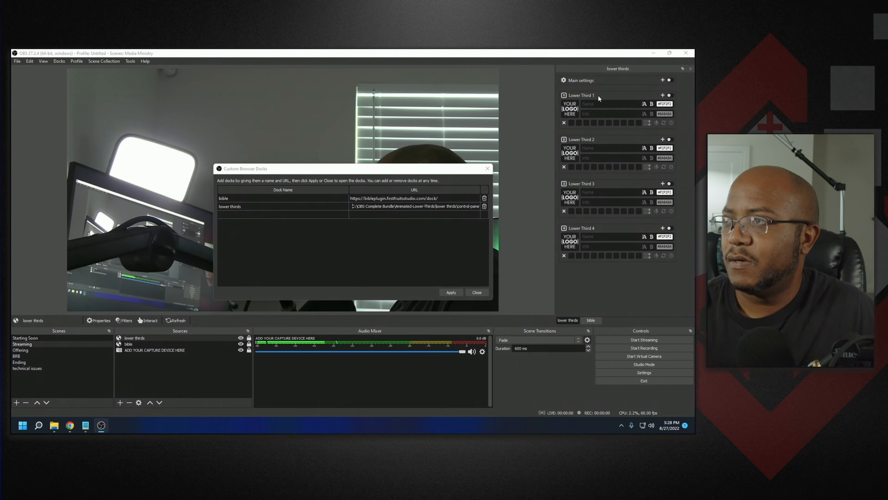
left_click(589, 320)
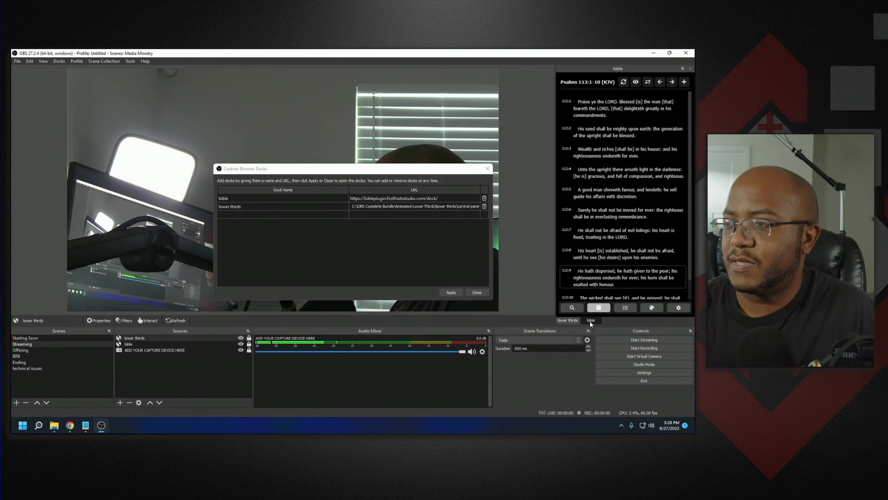
left_click(578, 320)
left_click(590, 320)
left_click(578, 320)
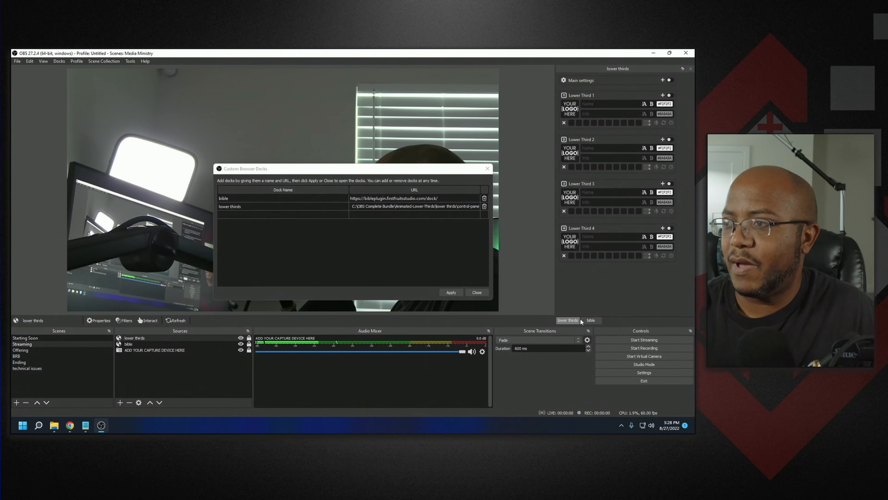
left_click(477, 292)
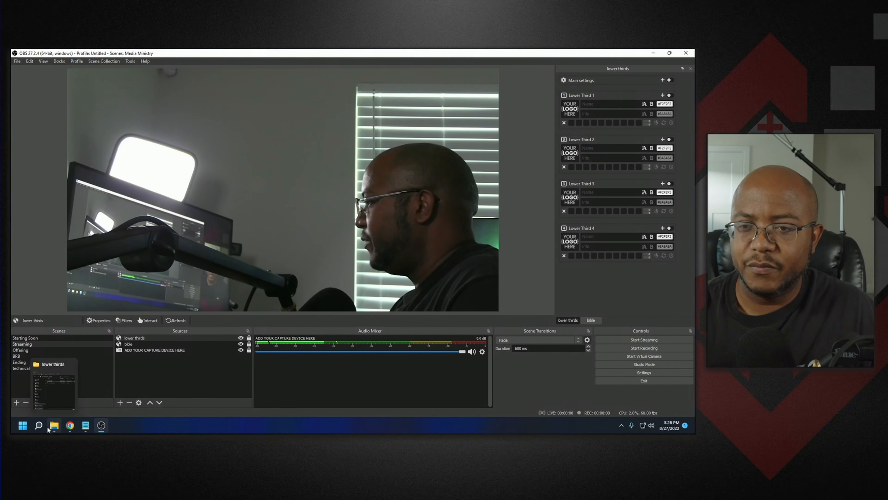
- Copy the path of the lower-thirds_hotkeys.lua file in the lower thirds folder
left_click(55, 387)
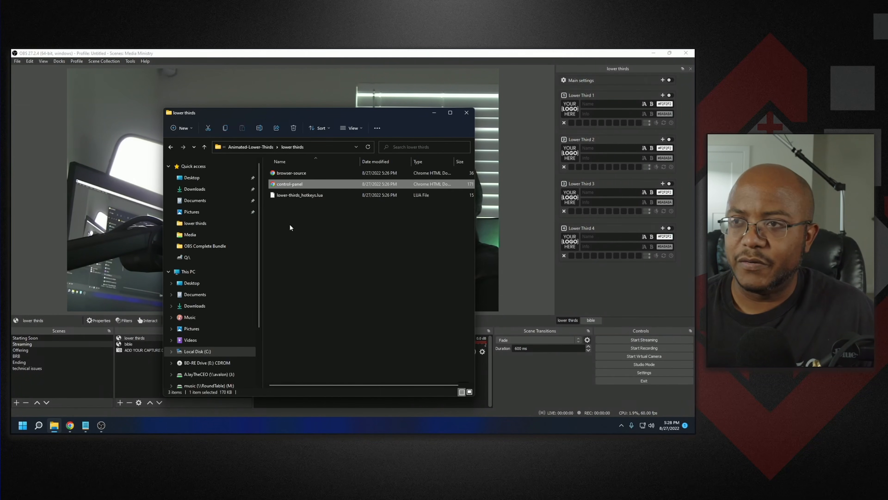
right_click(306, 196)
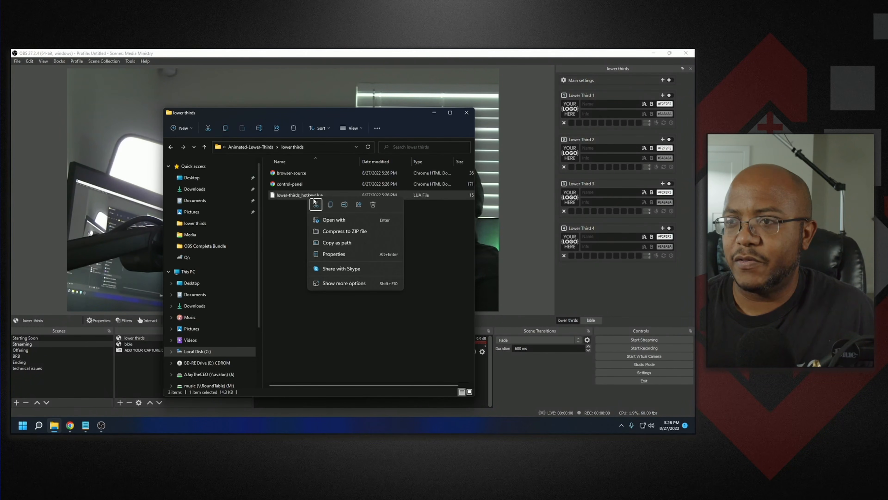
left_click(338, 241)
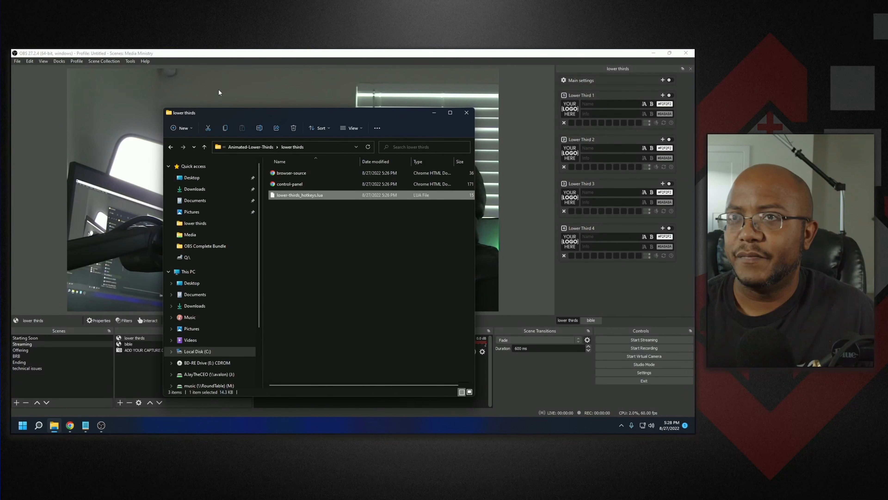
- Open Scripts and add the lower-thirds_hotkeys.lua script by pasting its path
left_click(131, 61)
left_click(131, 62)
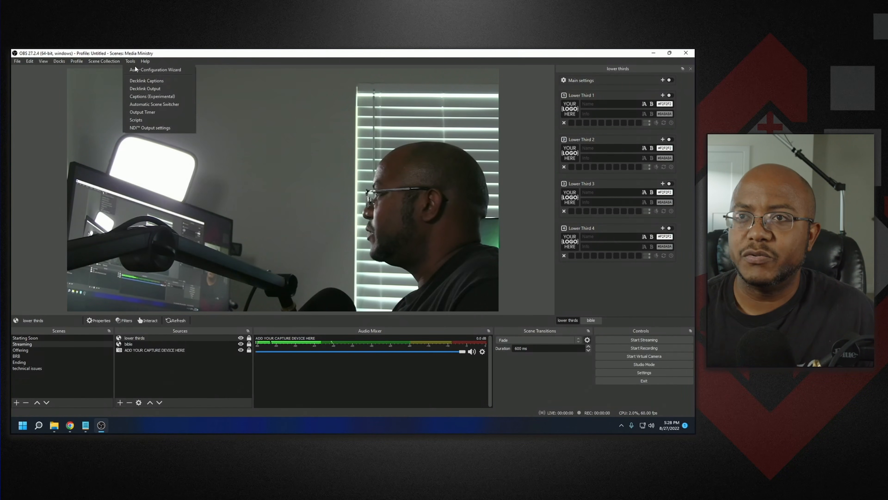
left_click(141, 120)
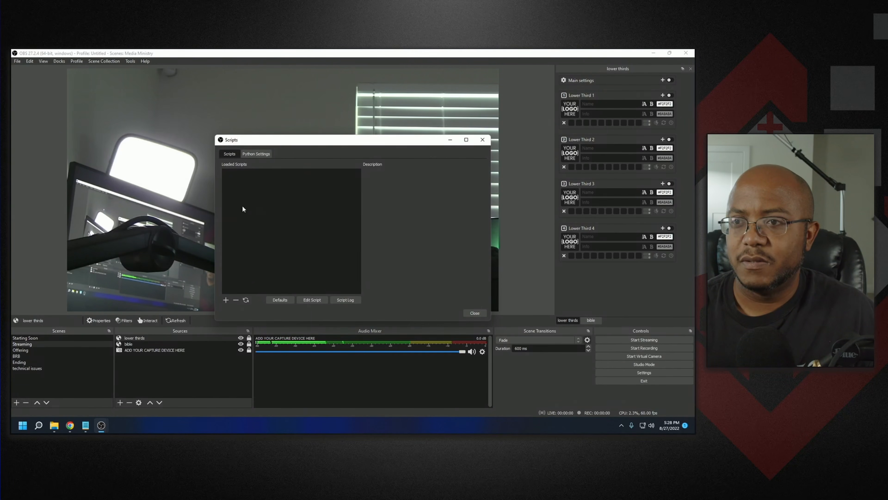
left_click(226, 300)
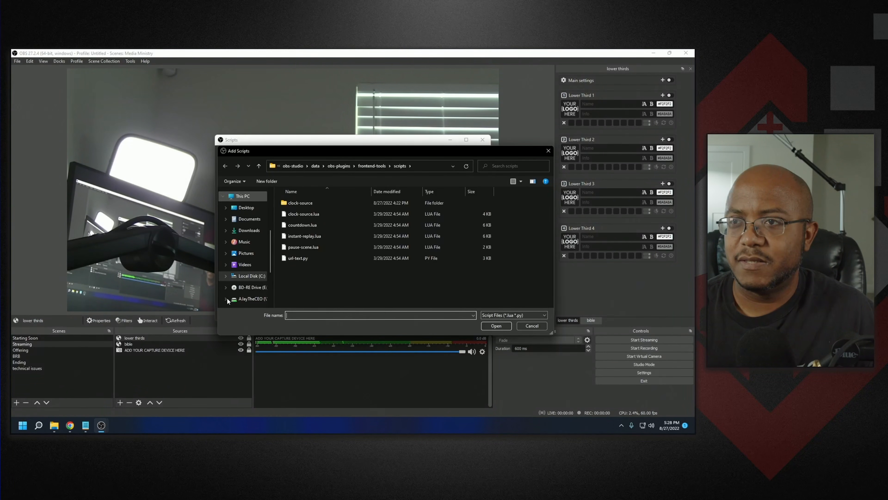
key("ctrl+v")
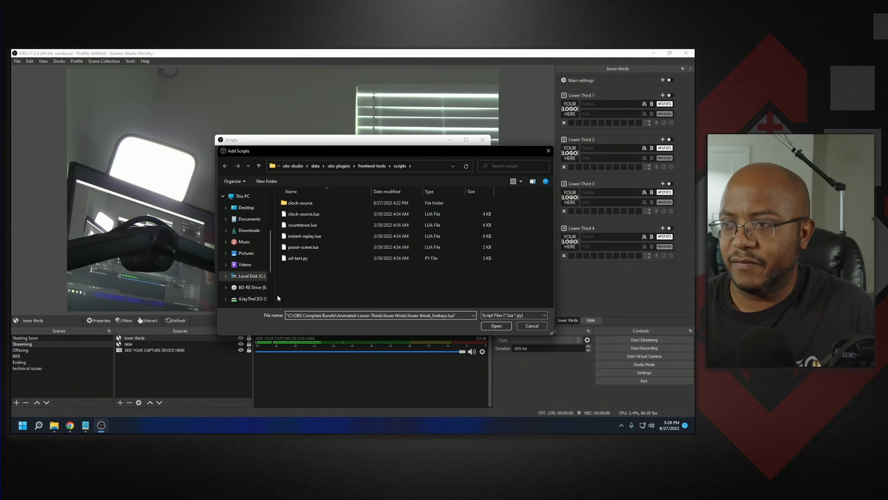
key("Return")
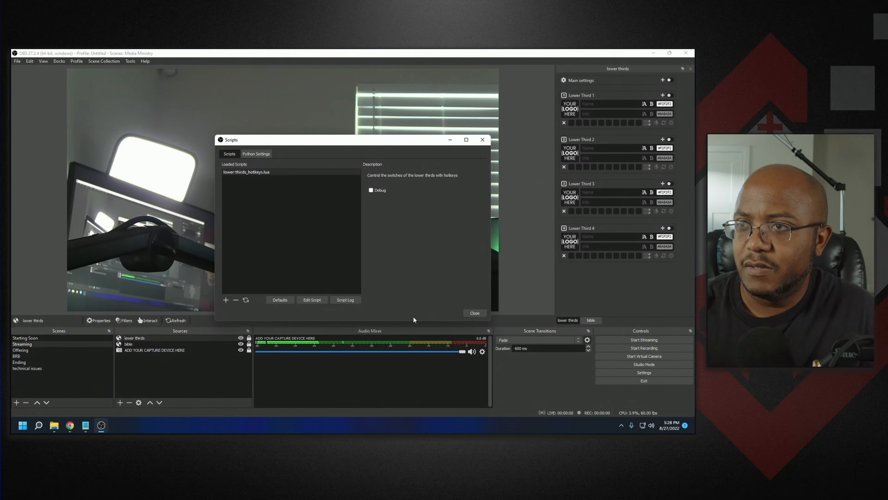
- Close the Scripts window and open the image chooser for Lower Third 1's logo
left_click(474, 314)
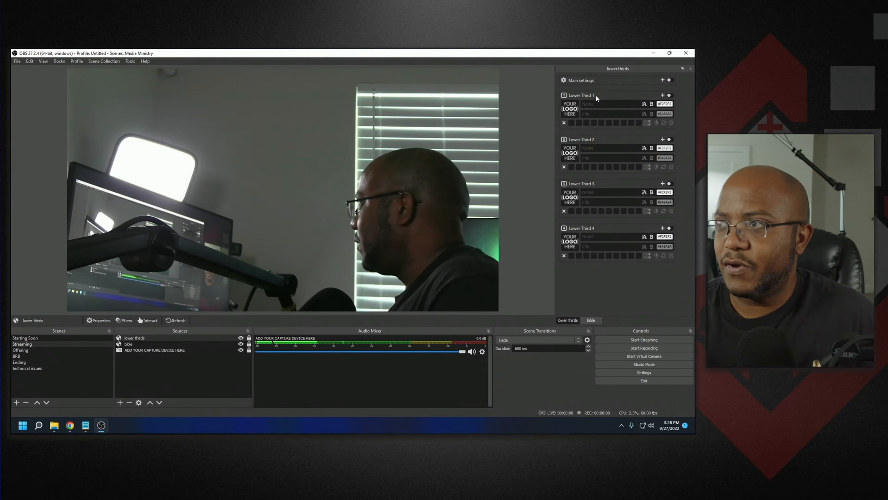
left_click(596, 106)
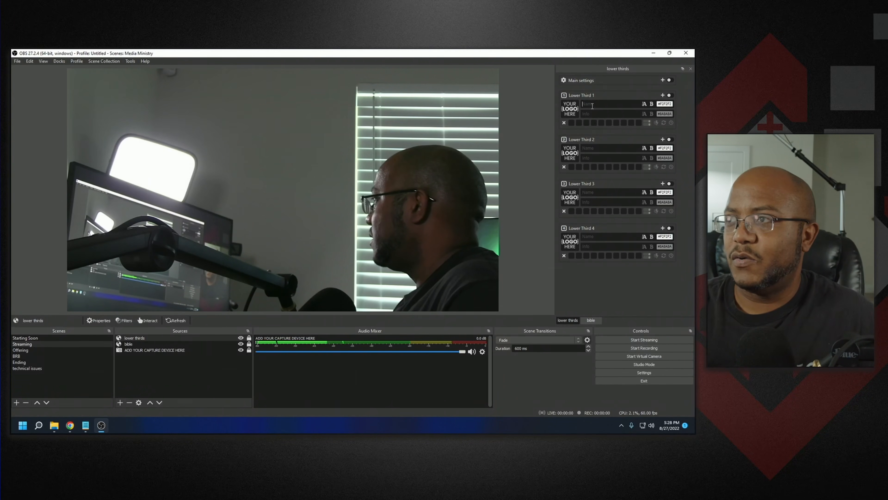
left_click(569, 112)
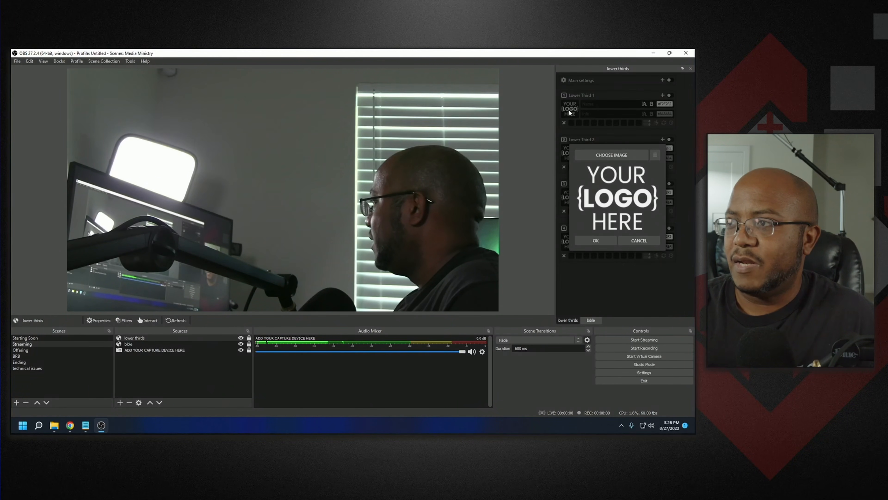
left_click(619, 155)
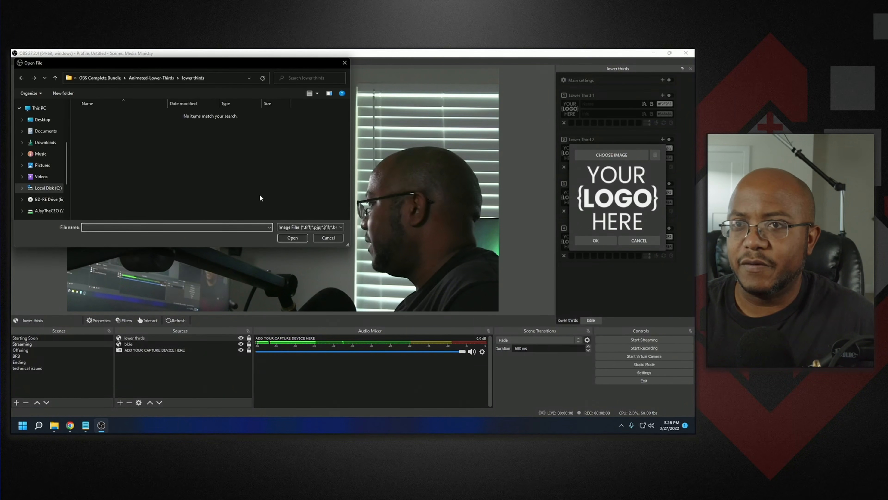
- Browse to the Official Logo > AJaytheCEO folder on the network drive and copy the logo transparent PNG
left_click(40, 211)
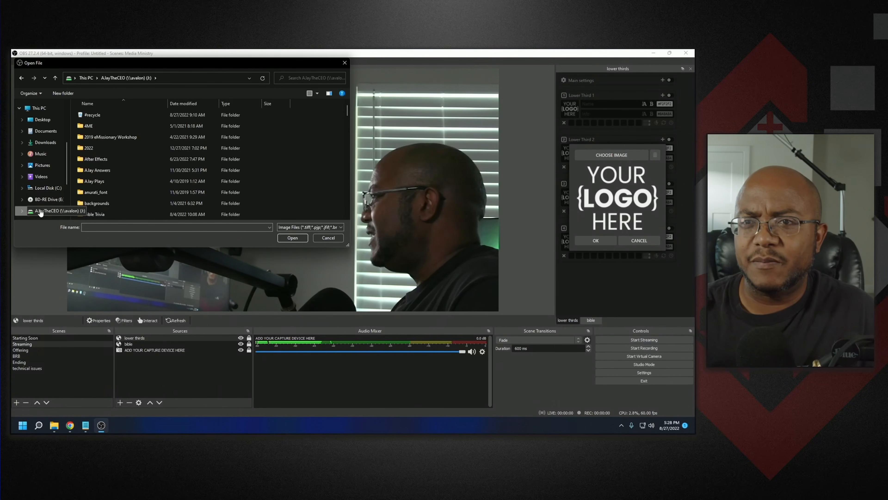
scroll(97, 141, "down", 8)
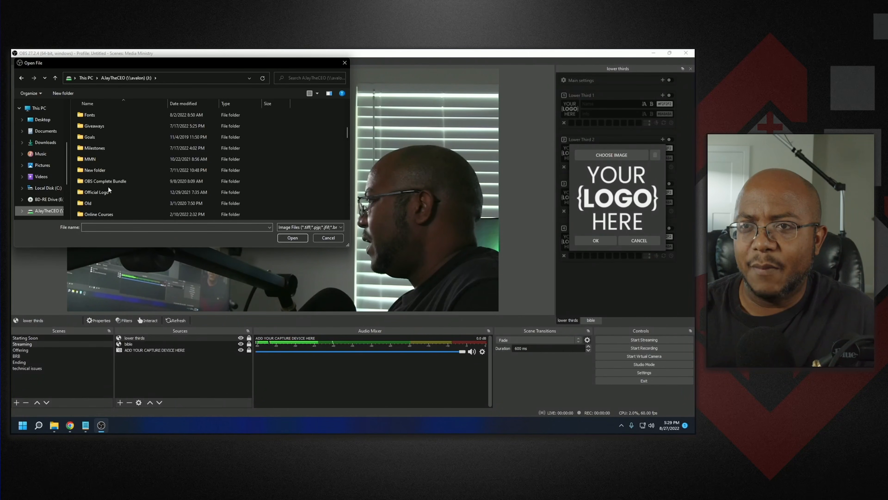
double_click(106, 192)
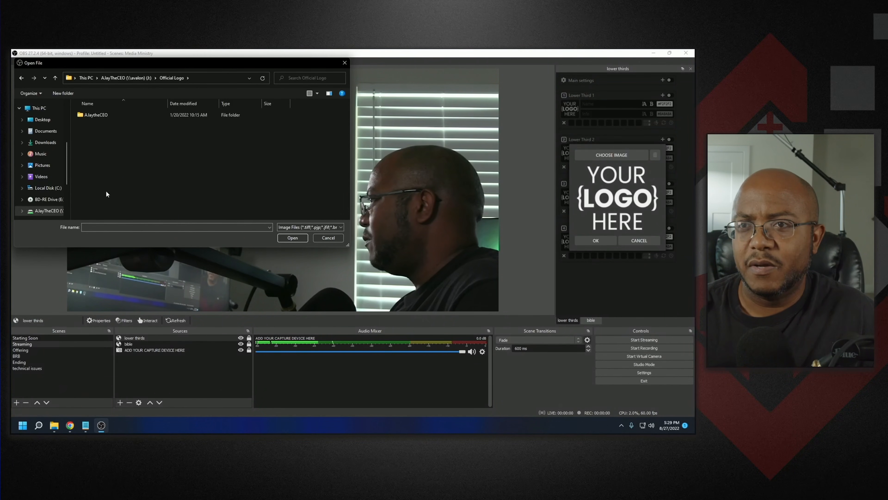
double_click(99, 116)
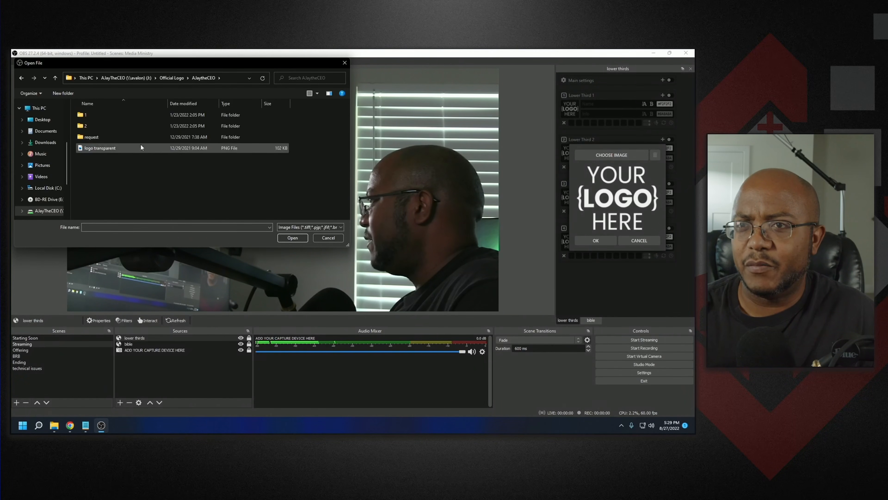
left_click(111, 147)
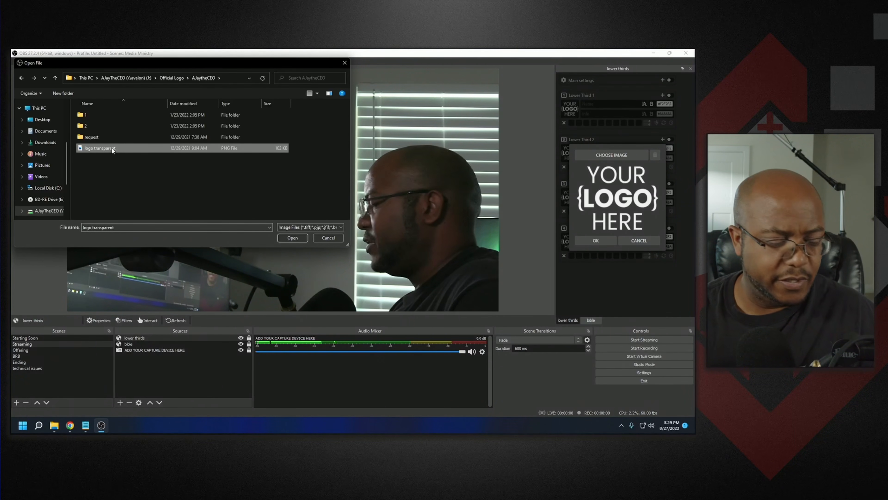
right_click(111, 147)
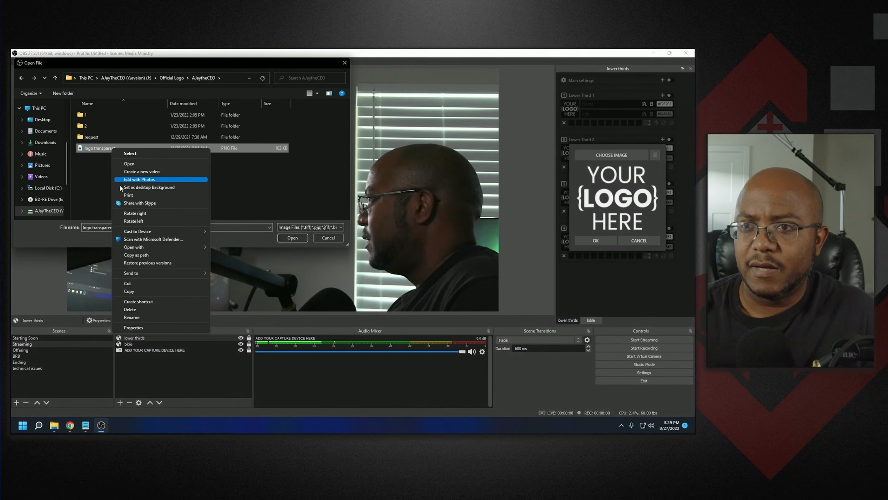
left_click(132, 290)
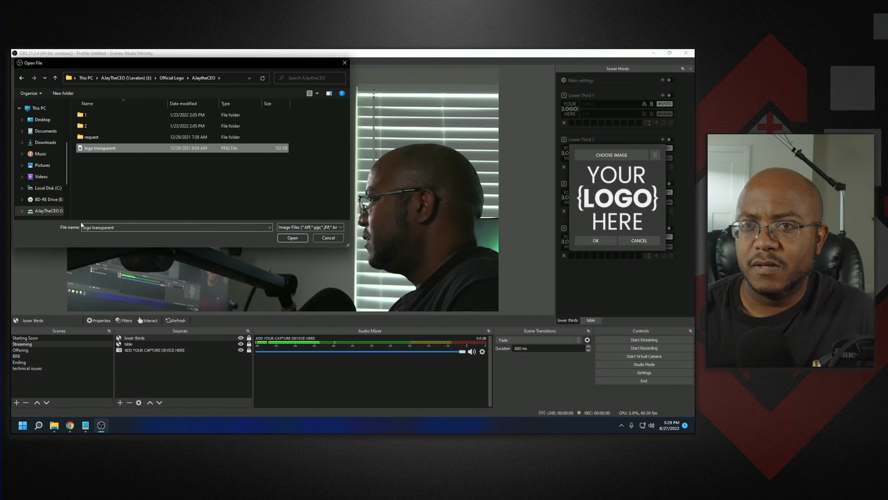
- Paste the logo into the Animated-Lower-Thirds logos folder, then open it as Lower Third 1's logo and confirm
left_click(46, 188)
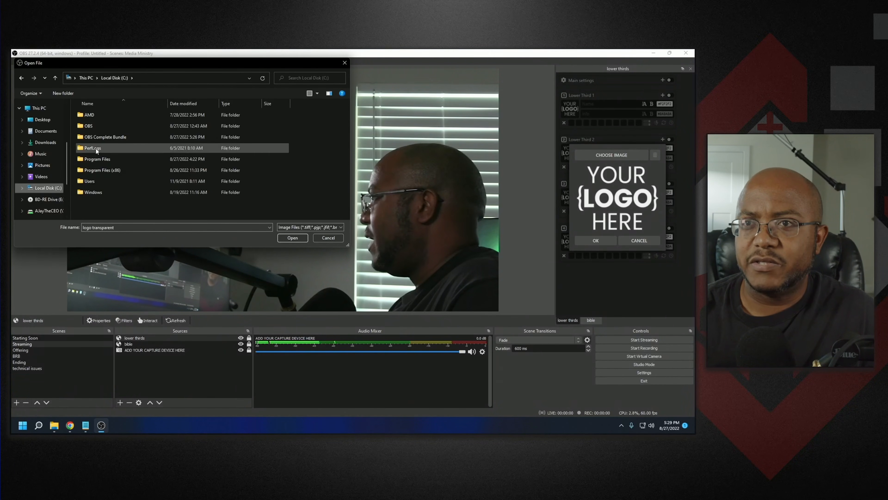
double_click(103, 137)
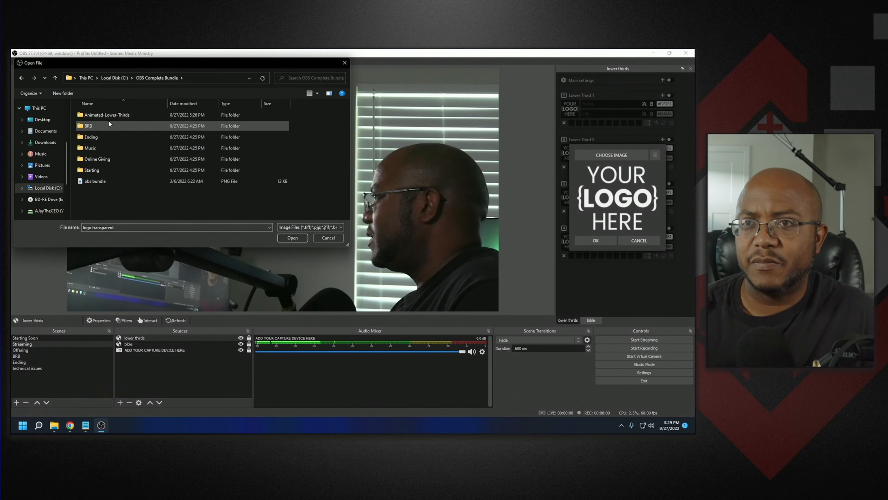
double_click(111, 116)
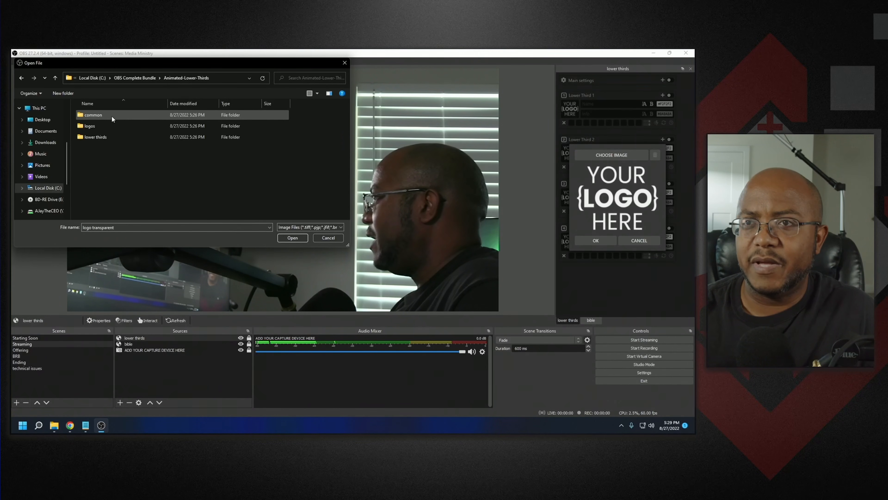
double_click(102, 126)
right_click(143, 188)
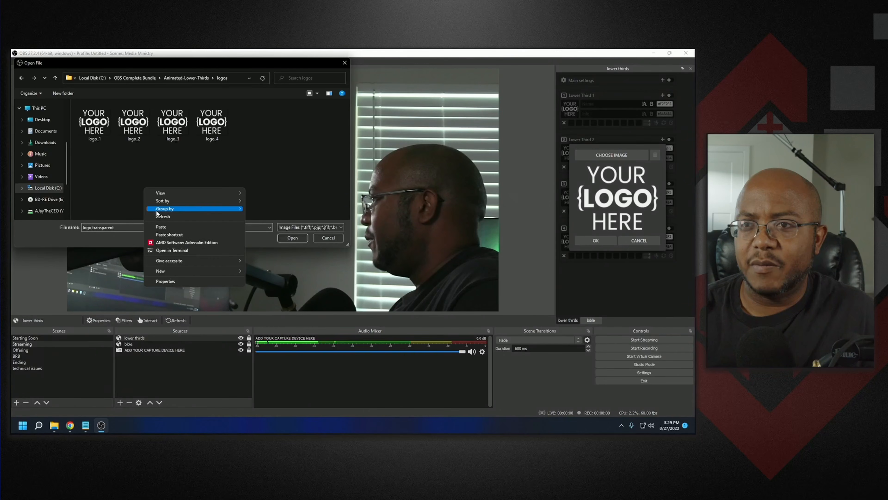
left_click(160, 226)
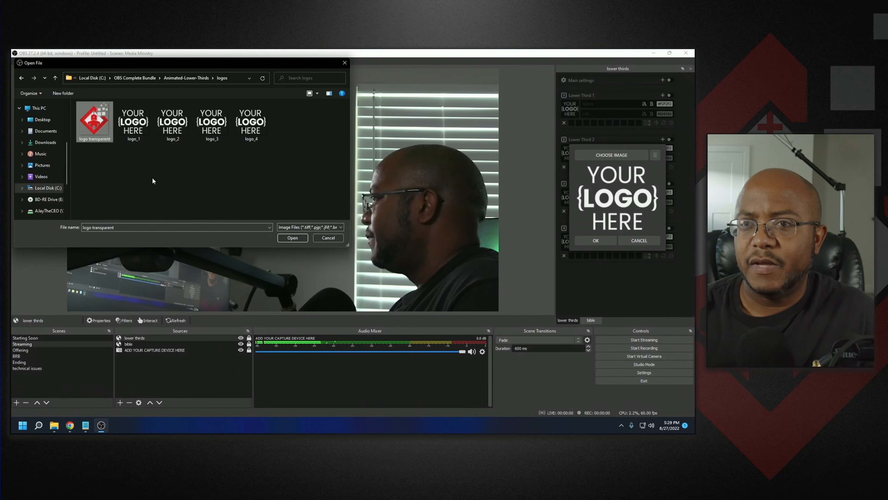
left_click(286, 240)
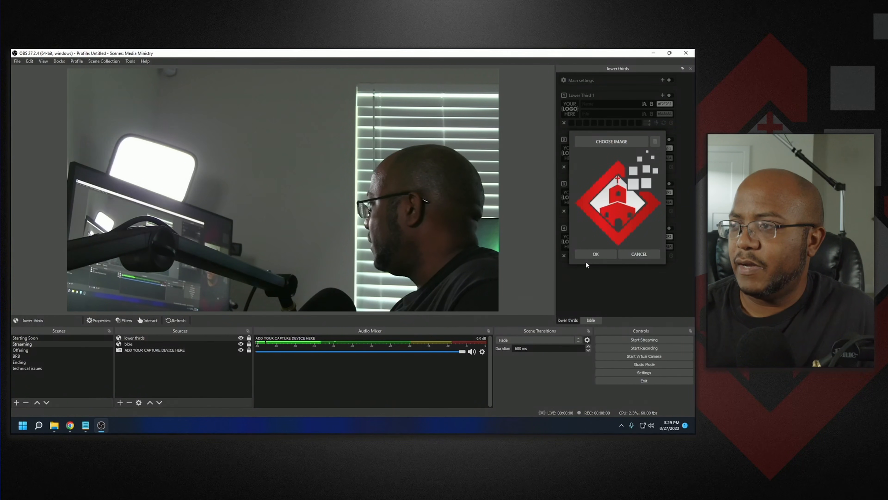
left_click(594, 253)
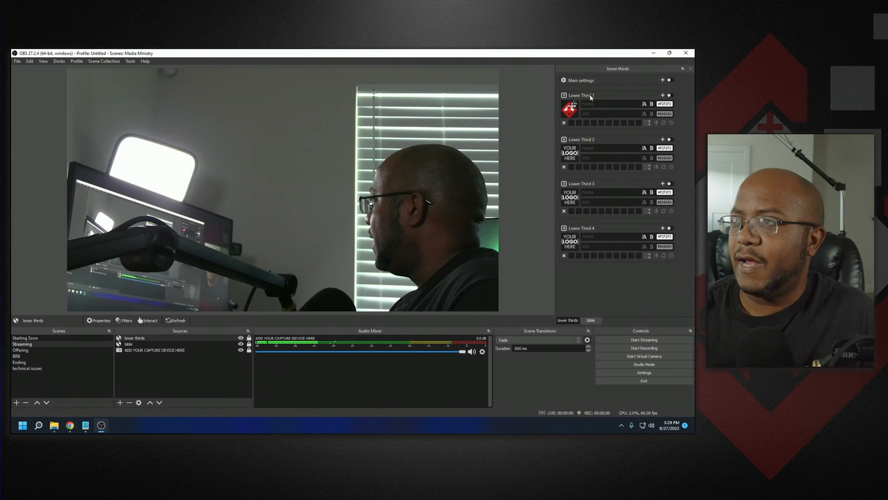
- Enter the presenter's name and the title E-Missionary in Lower Third 1
left_click(595, 103)
type("A")
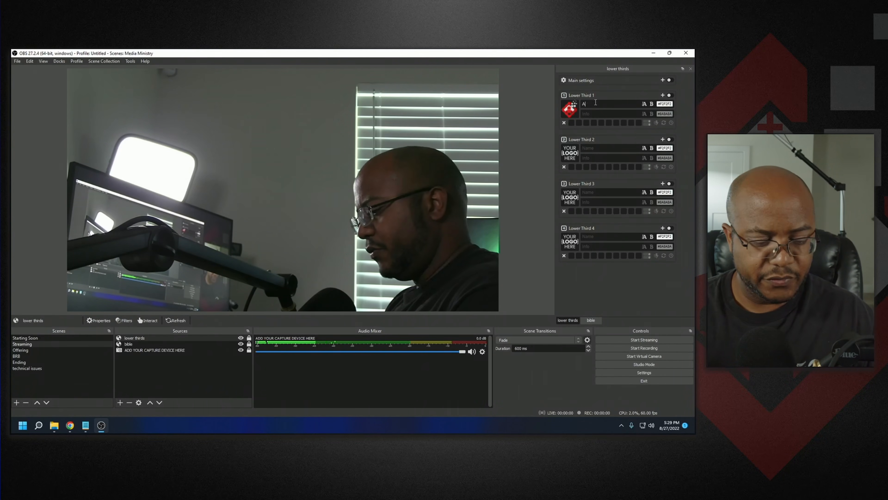
type("Jay Holmes")
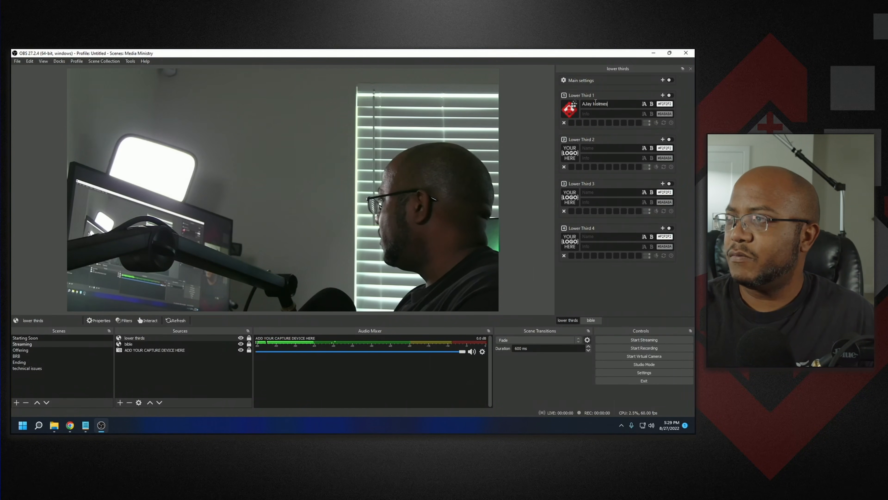
key("Tab")
type("E-")
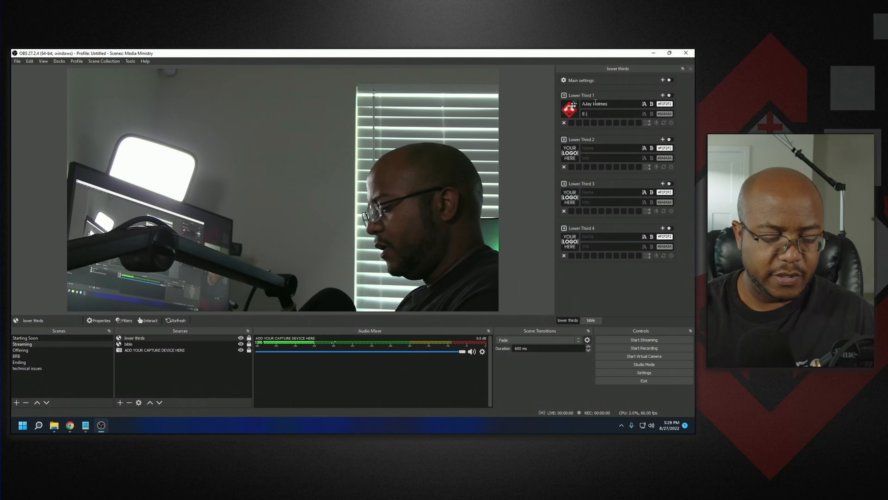
type("Missionary")
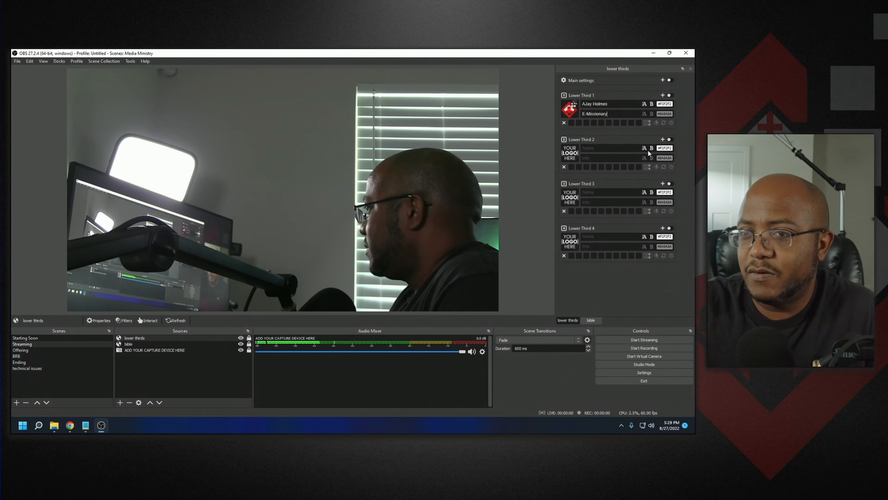
- Enable the main settings switch and toggle Lower Third 1 on and off to preview it
left_click(670, 80)
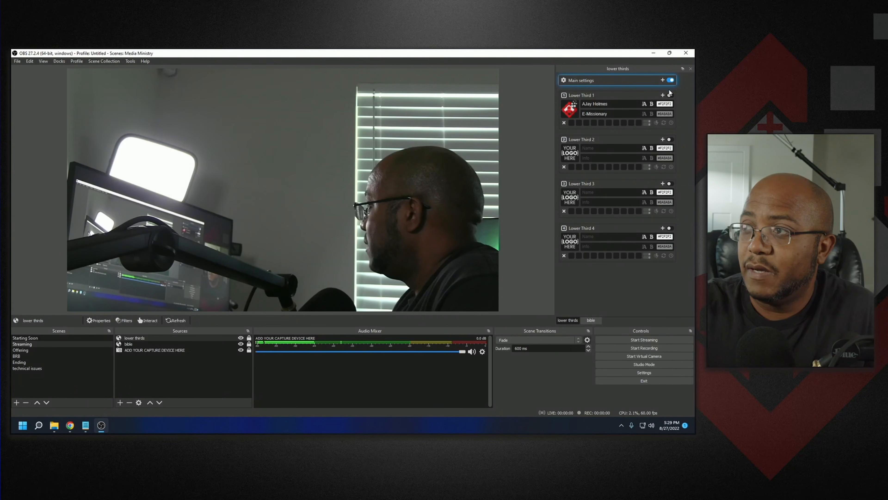
left_click(670, 96)
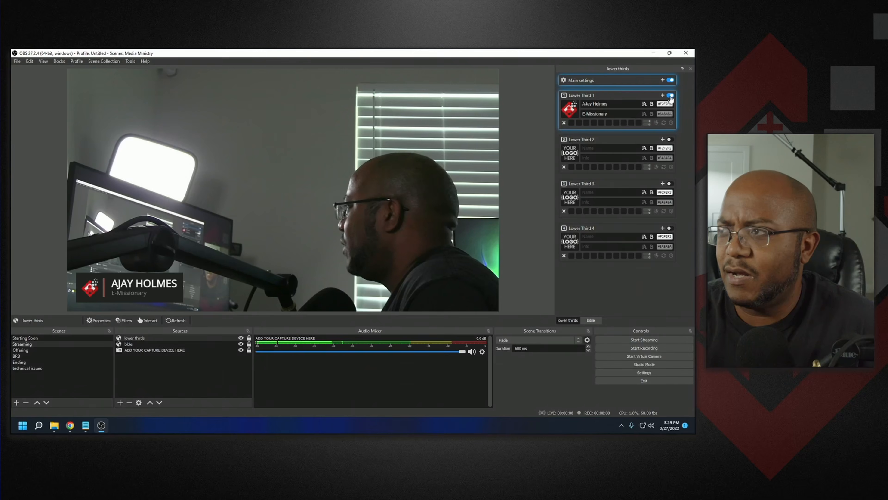
left_click(670, 96)
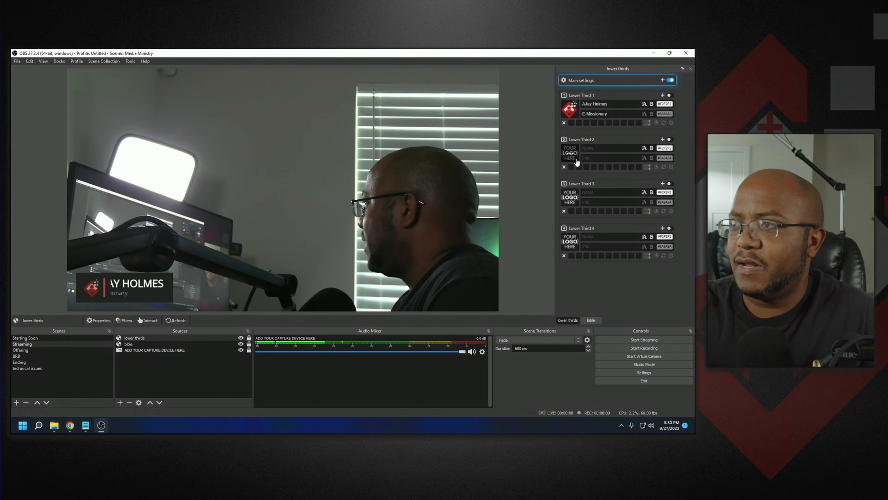
left_click(54, 425)
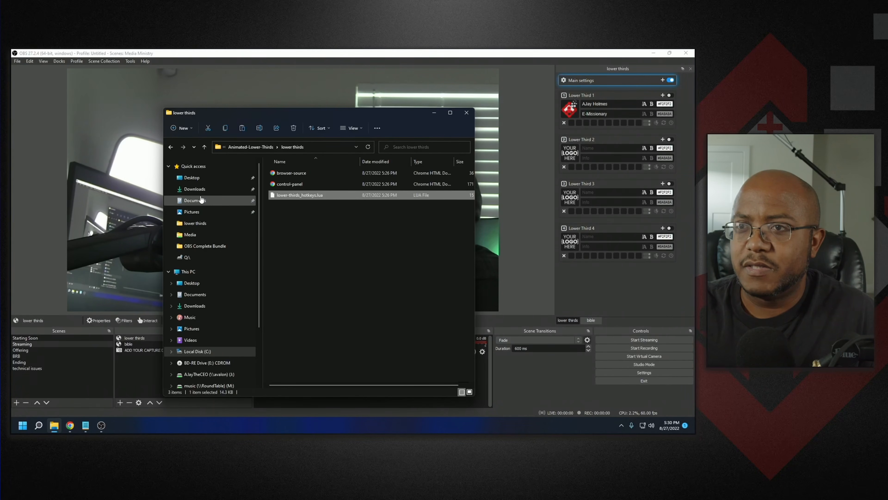
left_click(194, 189)
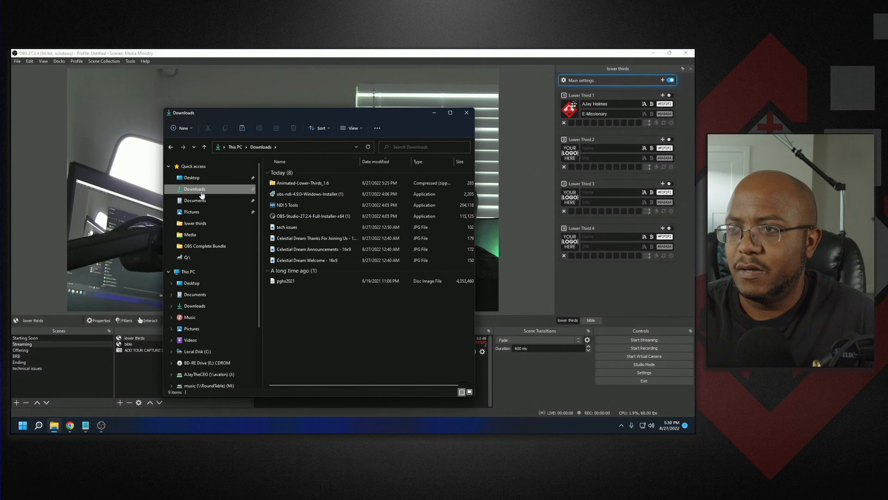
left_click(466, 113)
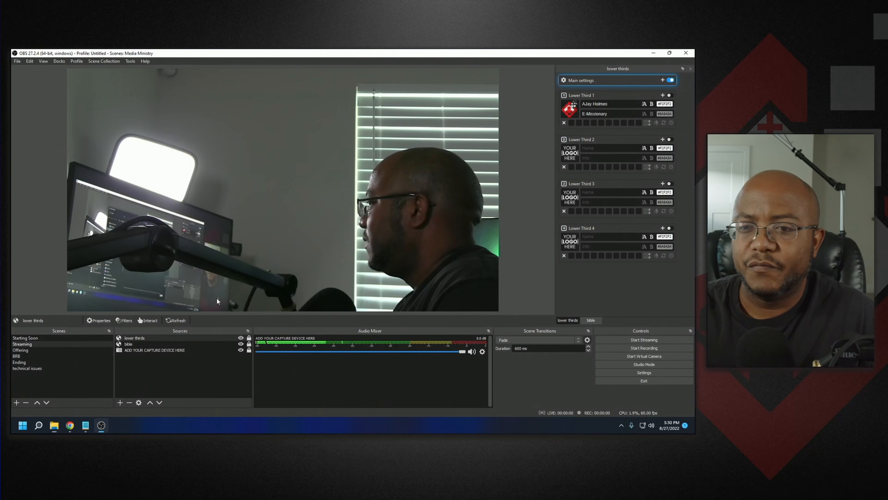
- Switch to the browser, search Google for flaticon, and open the Flat Icons page on flaticon.com
left_click(71, 424)
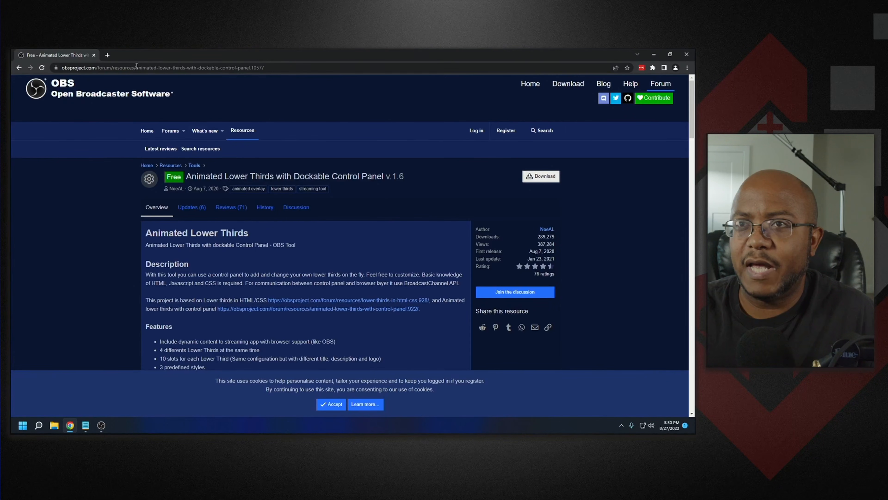
left_click(120, 66)
type("f")
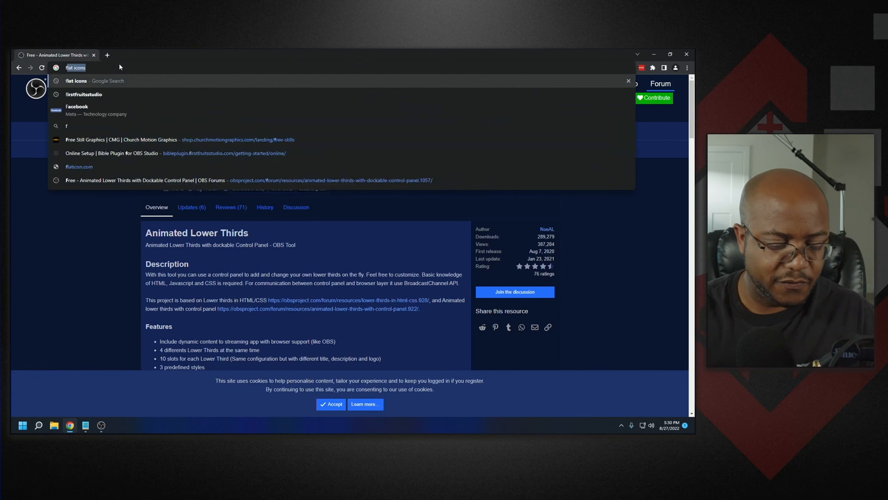
type("lat icon")
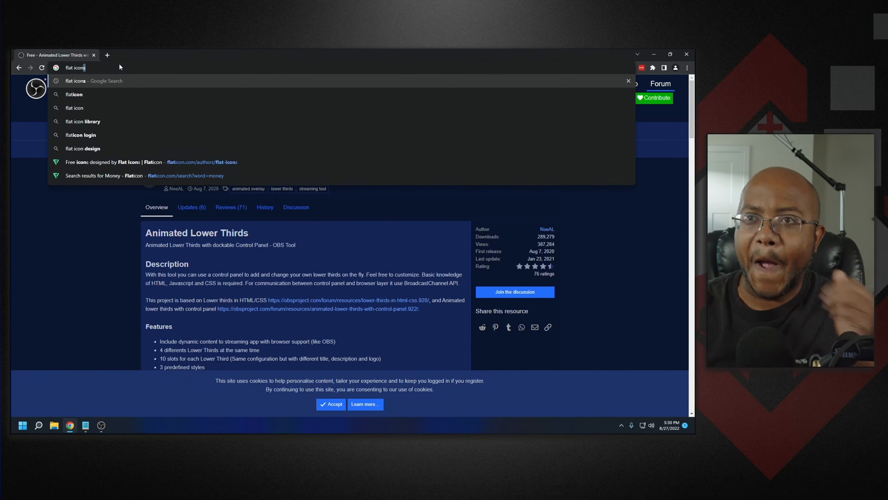
key("Down")
key("Down")
key("Down")
key("Down")
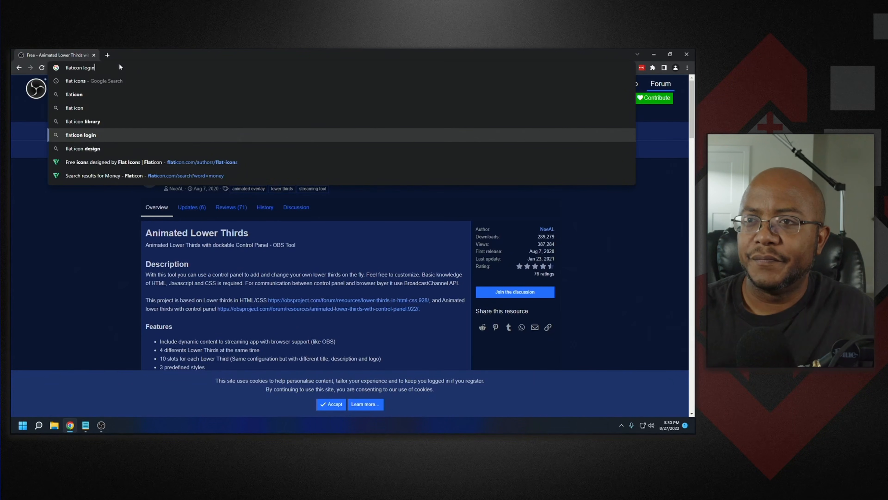
key("Down")
key("Down")
key("Up")
key("Up")
key("Up")
key("Up")
key("Up")
key("Up")
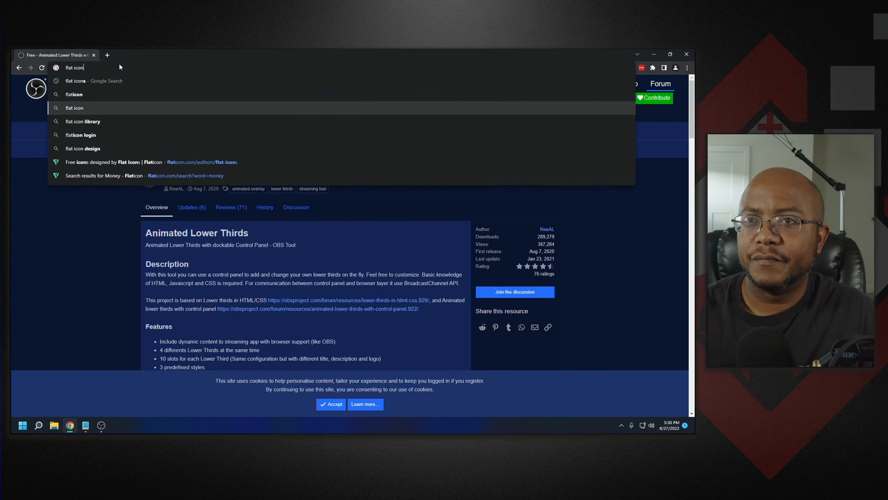
key("Down")
key("Return")
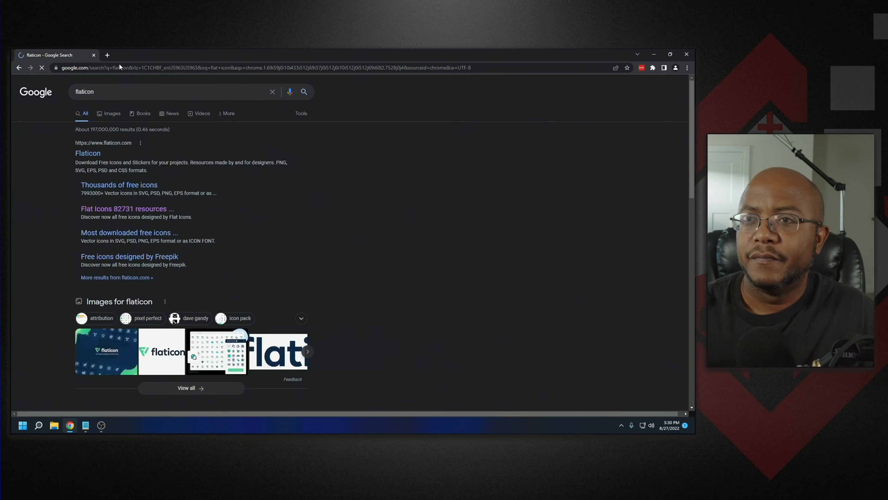
left_click(162, 209)
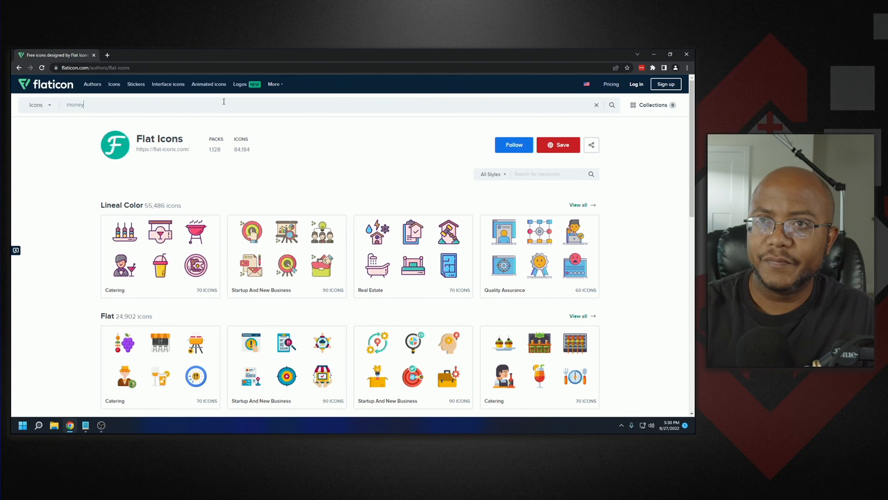
- Search flaticon for money icons and download the wallet icon as a PNG, dismissing the attribution popup
key("Return")
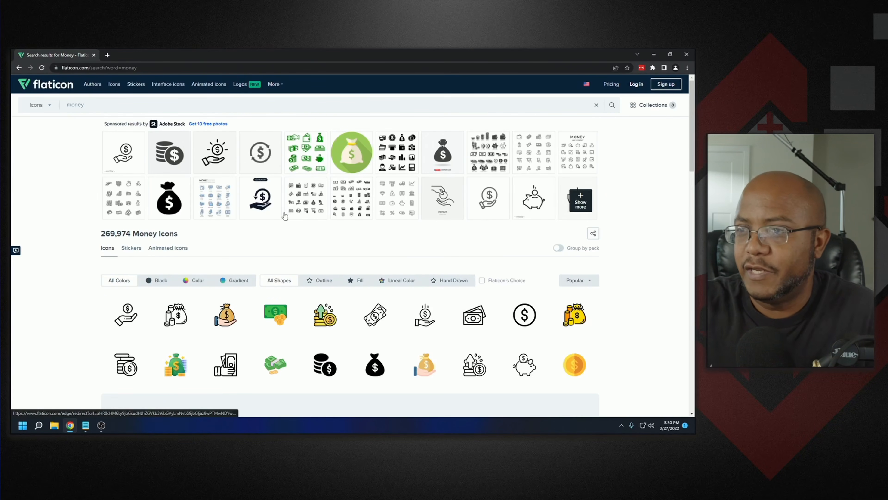
mouse_move(293, 299)
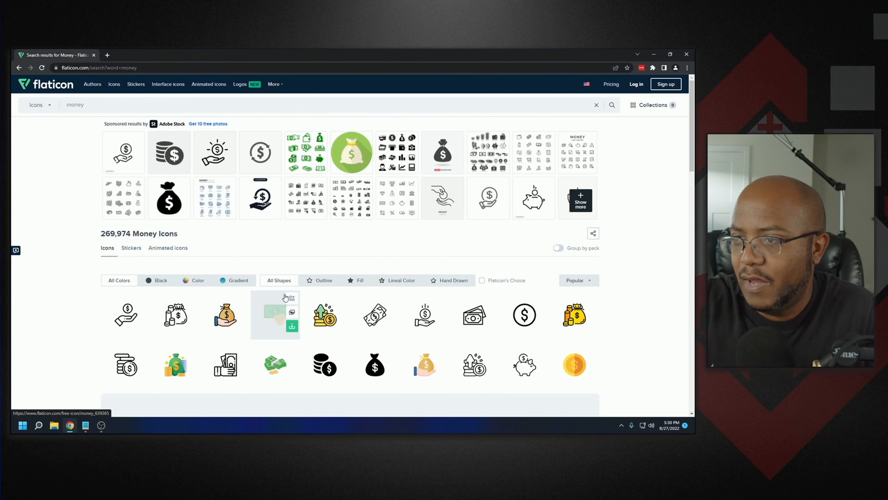
scroll(334, 308, "down", 1)
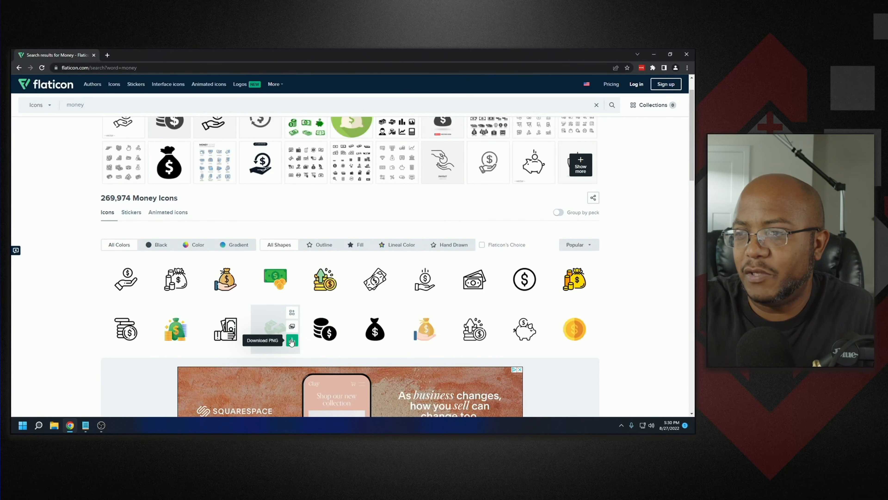
scroll(290, 341, "down", 8)
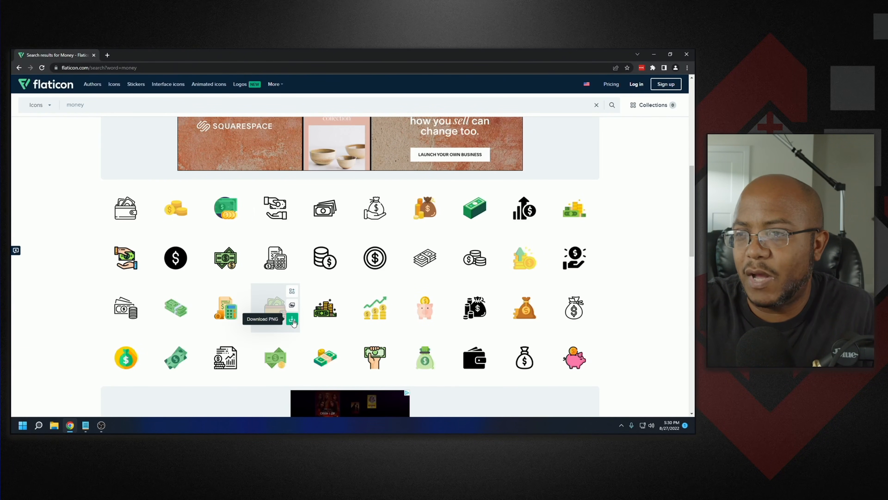
left_click(290, 319)
left_click(406, 226)
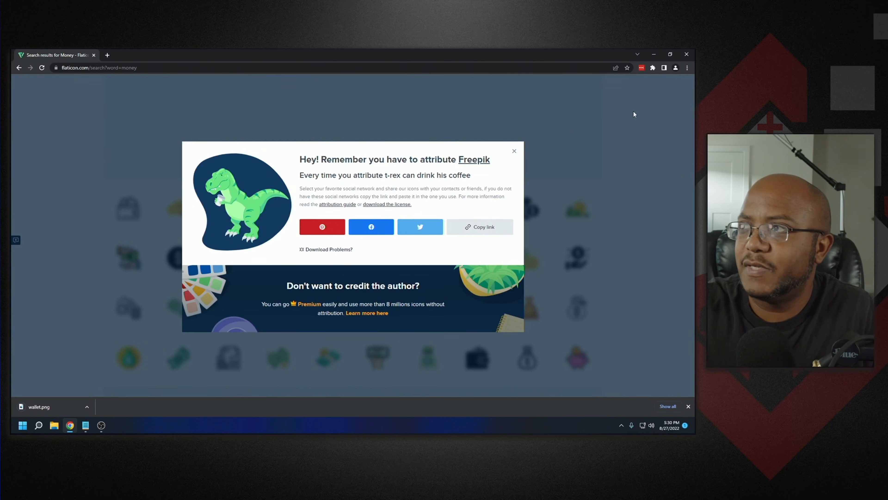
- Return to OBS, open Lower Third 2's logo chooser, and cut the downloaded wallet image from the Downloads folder
left_click(654, 54)
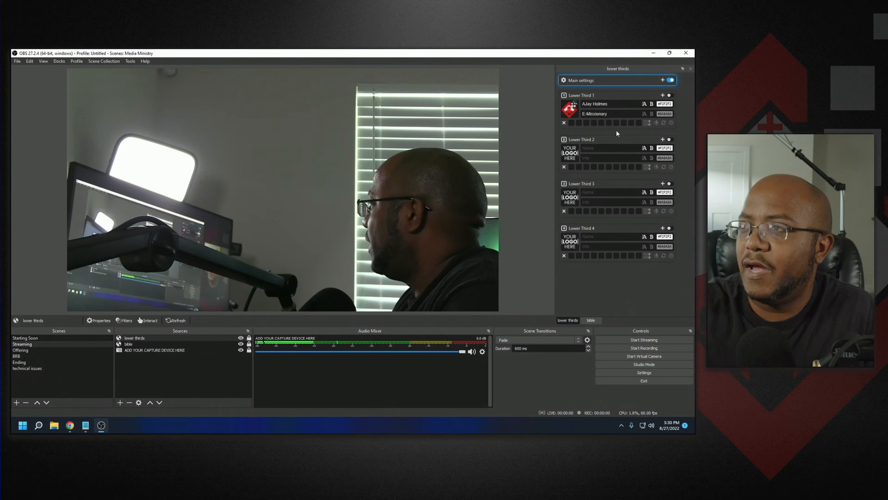
left_click(568, 158)
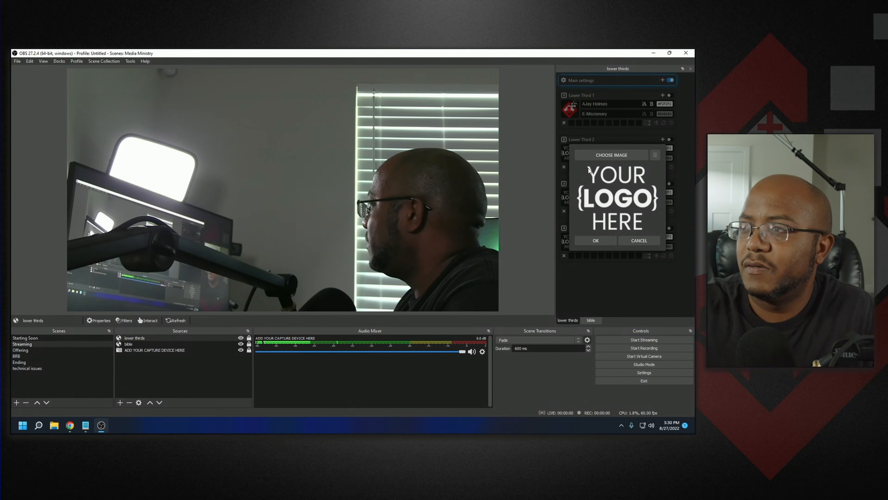
left_click(612, 155)
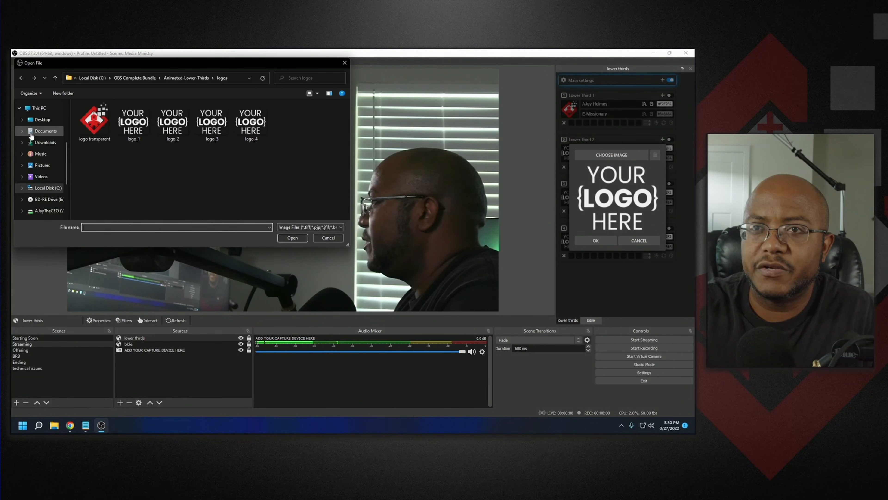
left_click(42, 143)
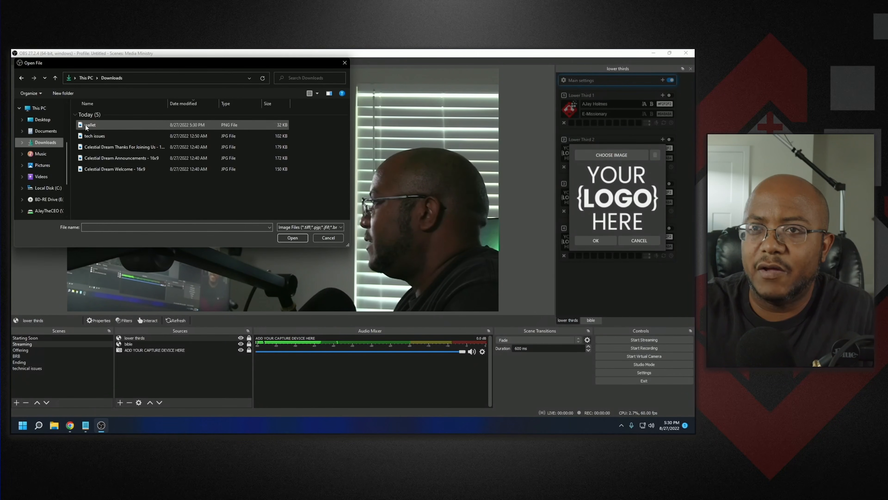
right_click(87, 125)
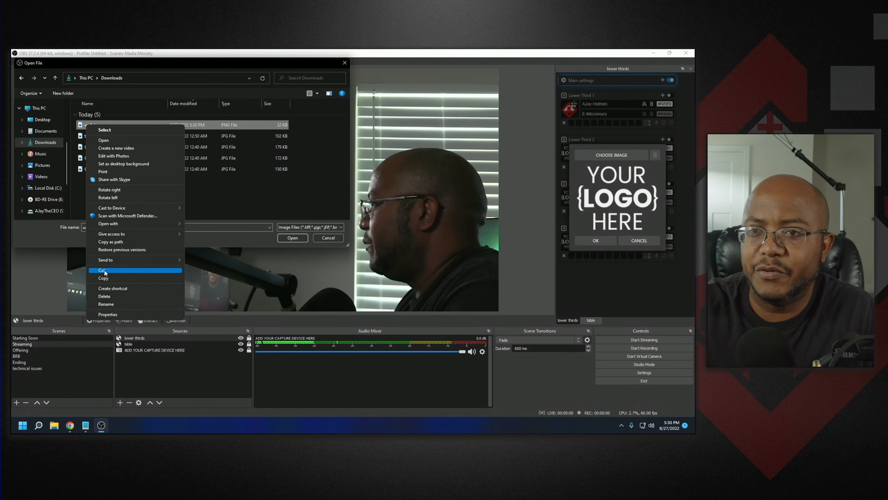
left_click(108, 278)
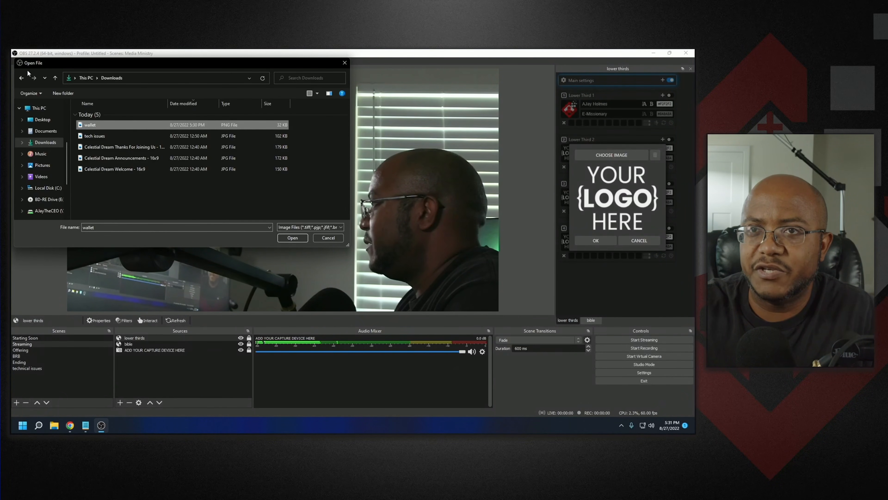
- Paste the wallet image into the Animated-Lower-Thirds logos folder, open it as Lower Third 2's logo and confirm
left_click(24, 78)
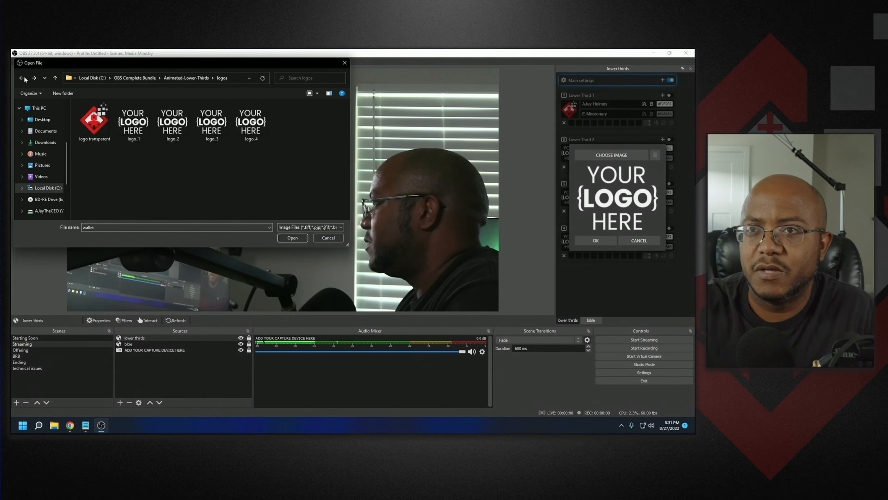
right_click(152, 191)
left_click(175, 233)
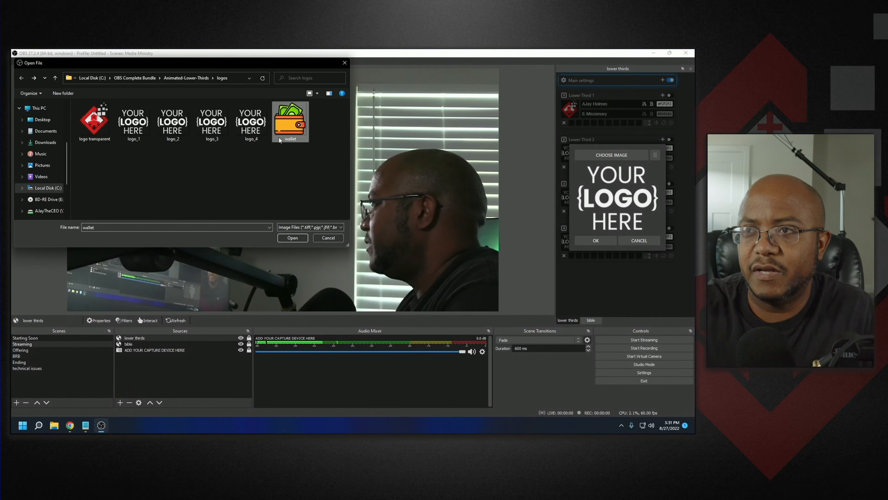
double_click(288, 121)
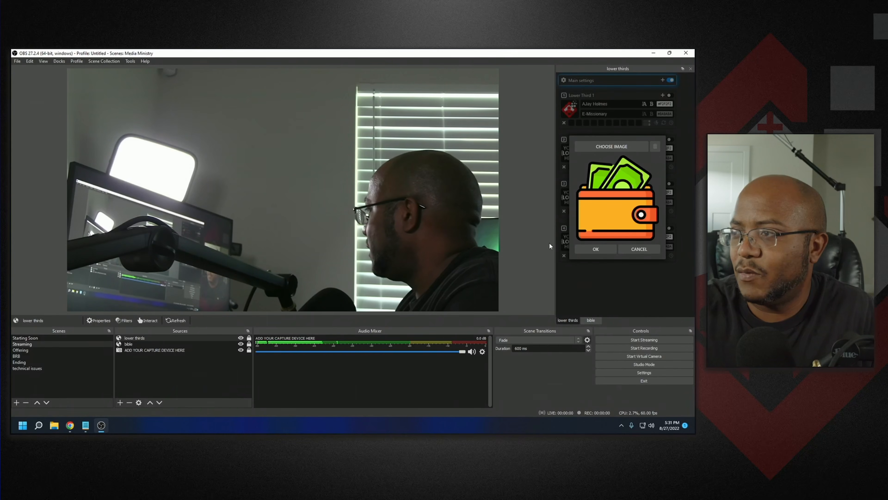
left_click(595, 248)
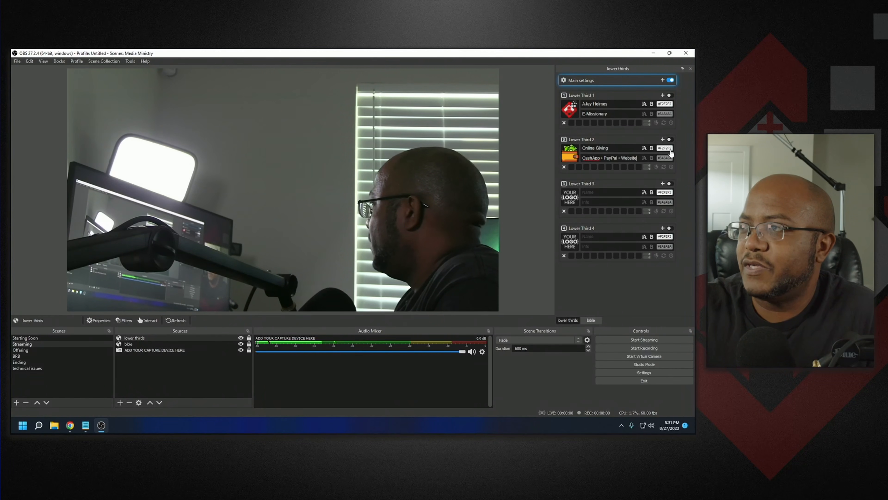
- Toggle Lower Third 2 with the Online Giving text on and off to preview it
left_click(670, 140)
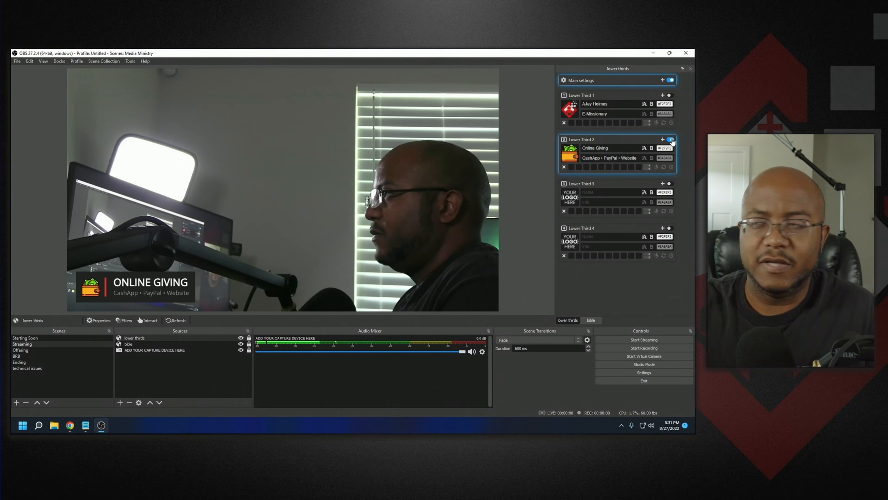
left_click(670, 140)
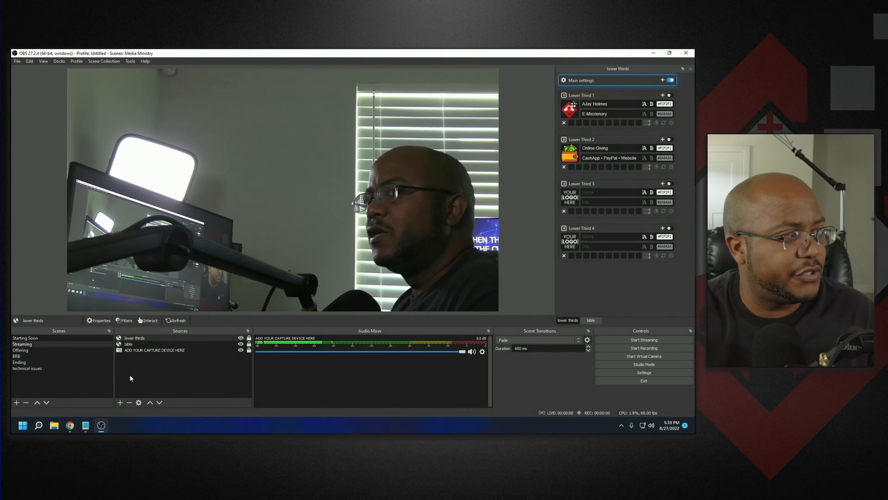
- Add a new NDI Source to the Streaming scene, closing its properties without choosing a source
left_click(118, 403)
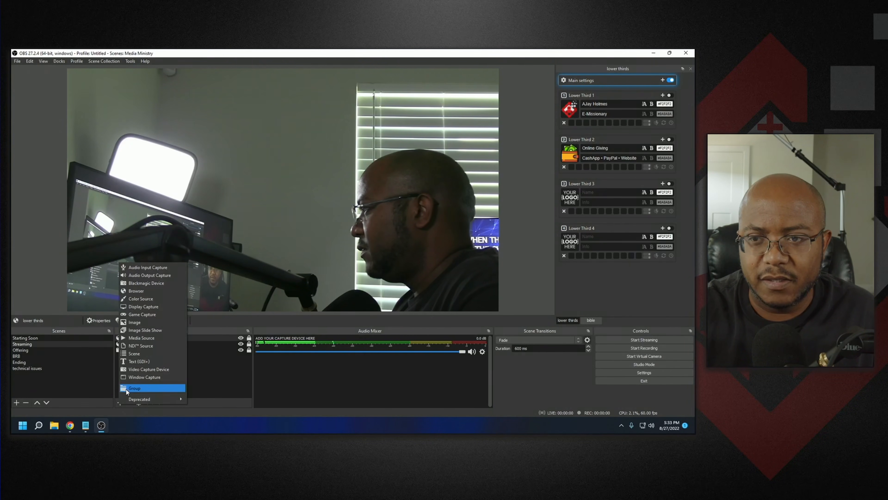
left_click(145, 343)
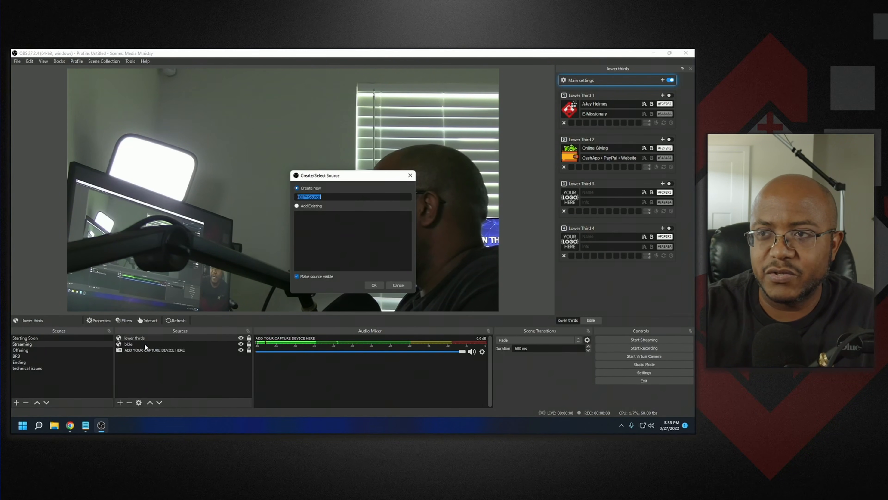
left_click(374, 285)
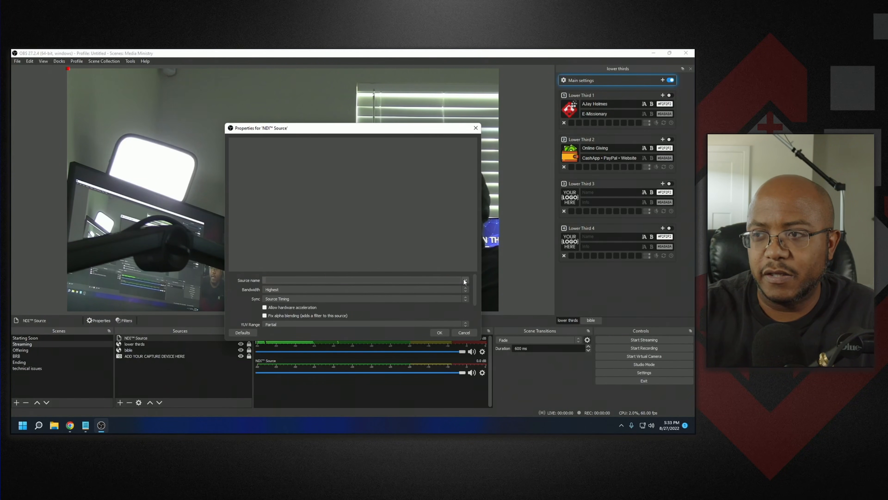
left_click(465, 280)
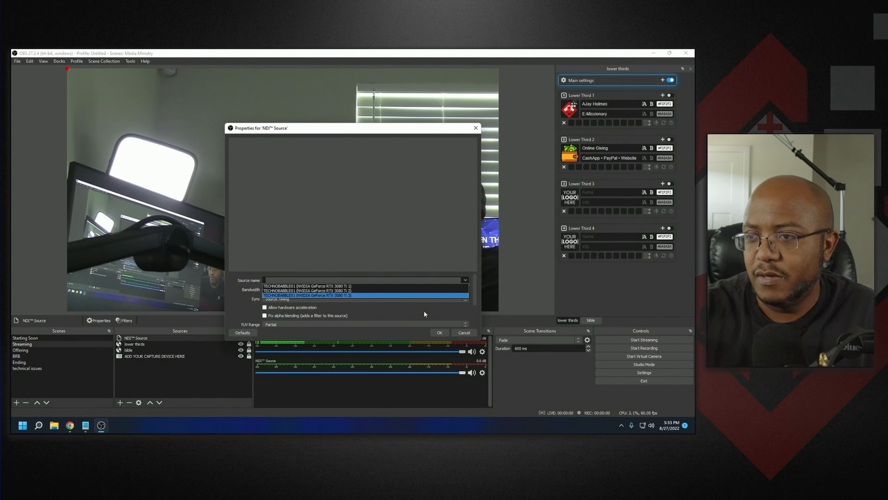
left_click(397, 311)
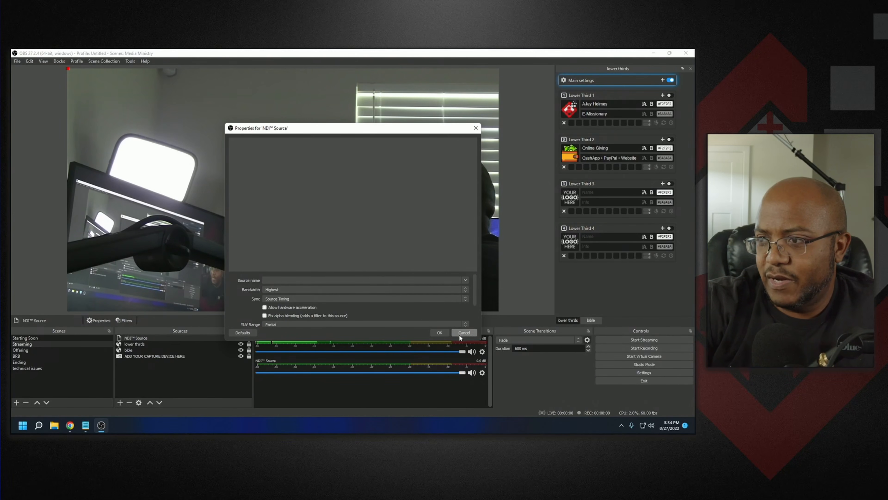
left_click(462, 332)
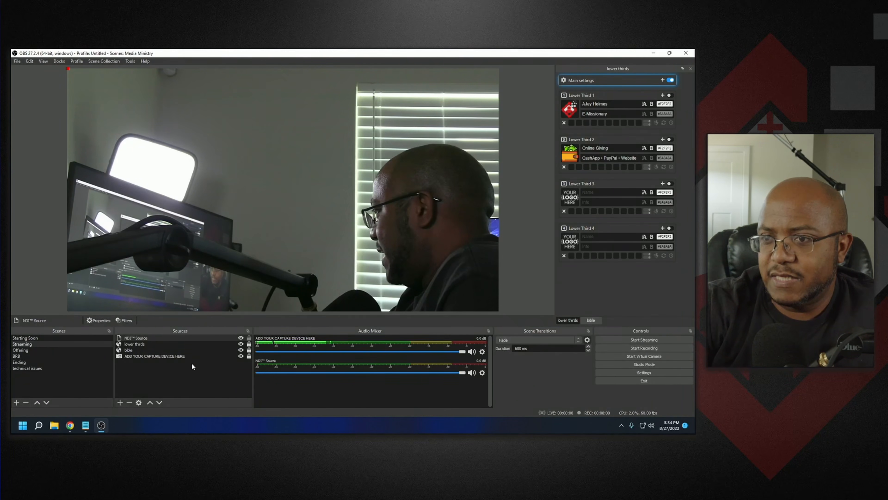
- Set the NDI Source's source name to TECHNOBABBLE02 (NVIDIA GeForce RTX 2070 2) in its properties
left_click(101, 320)
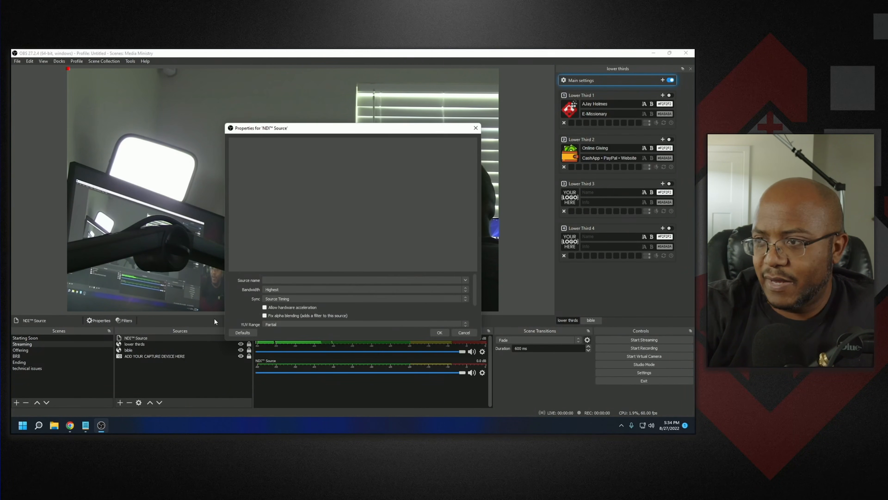
left_click(465, 280)
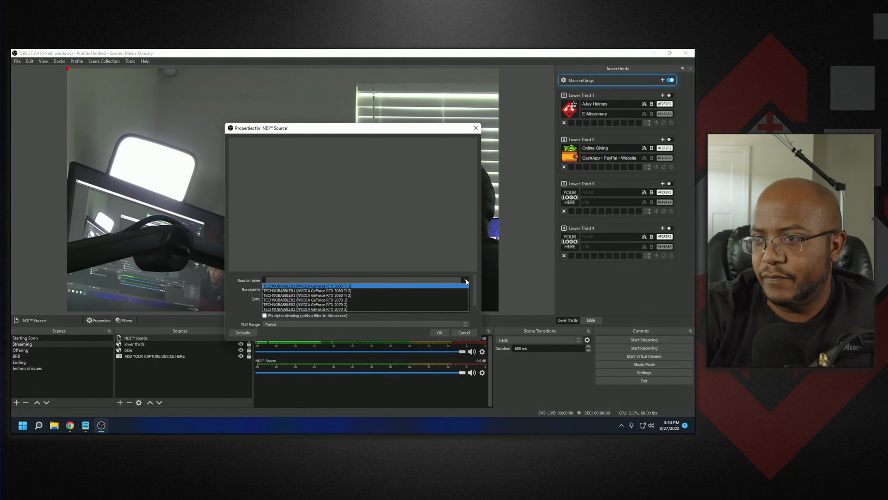
left_click(422, 304)
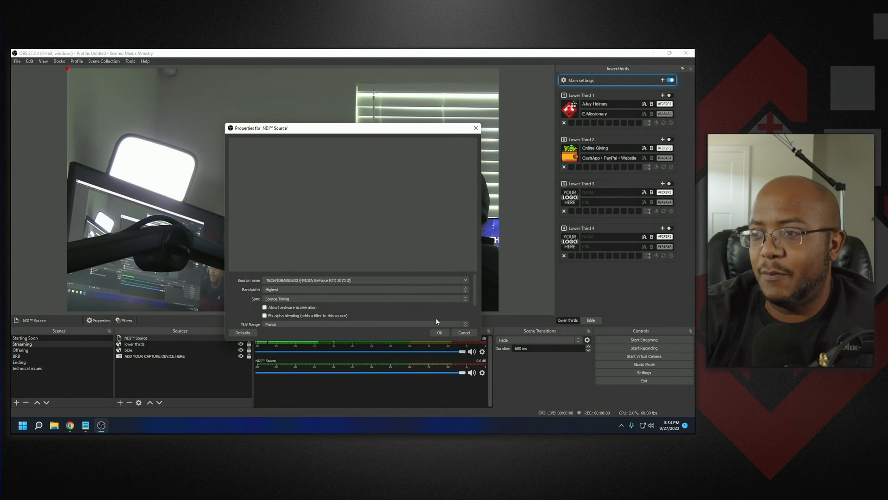
left_click(440, 332)
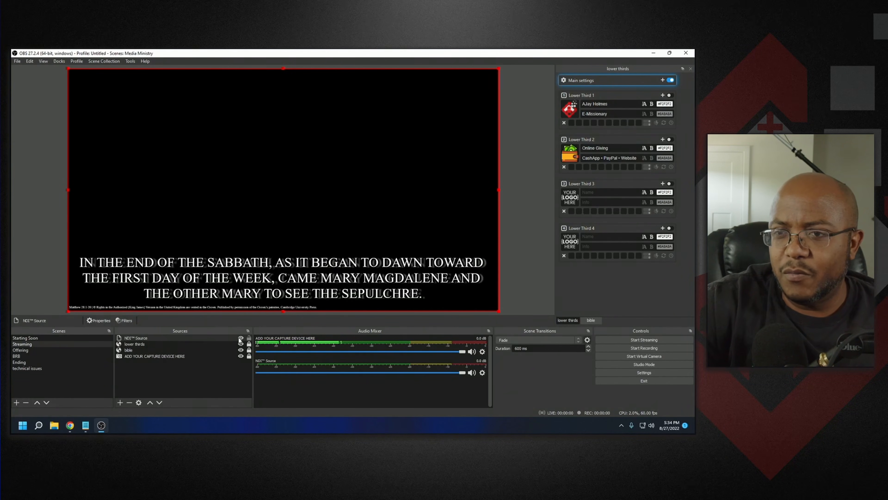
- Duplicate the Streaming scene under the name Streaming - NDI
right_click(27, 346)
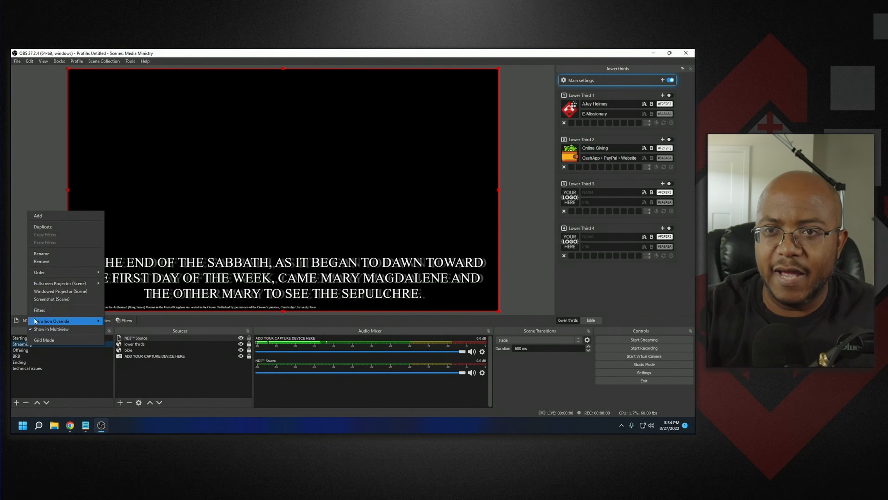
left_click(50, 227)
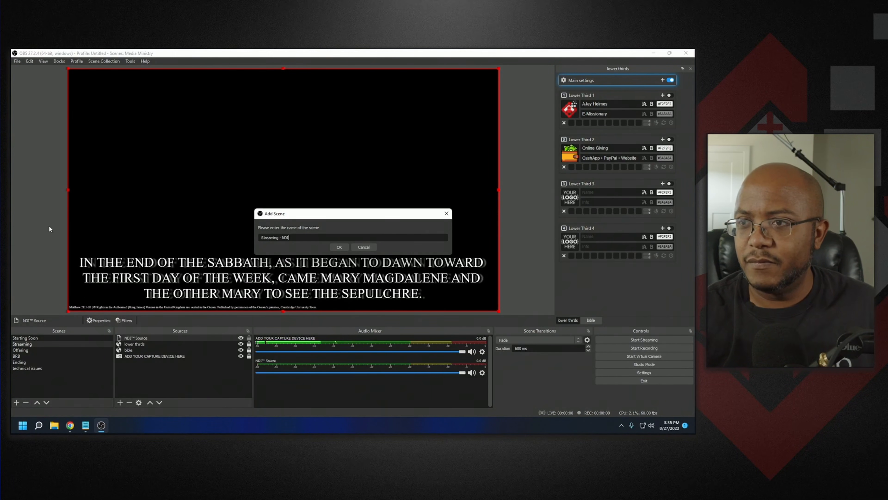
key("Return")
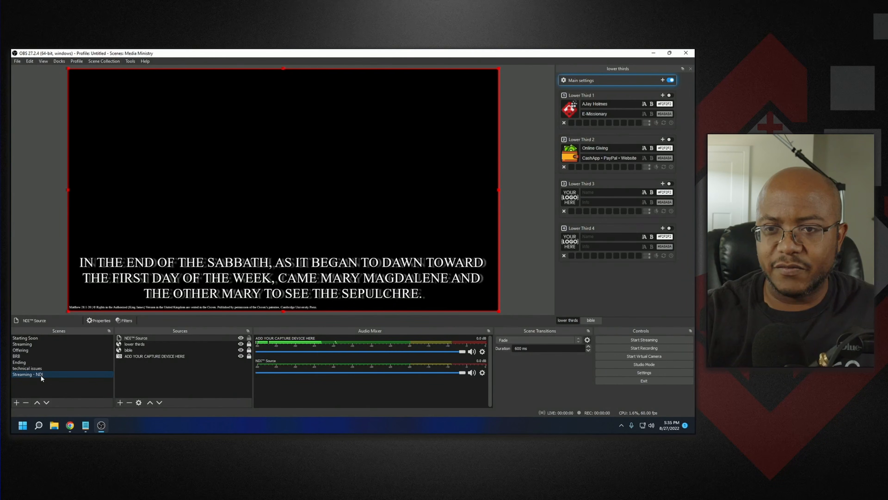
- Move the Streaming - NDI scene up in the scene list to sit directly below Streaming
left_click(38, 401)
left_click(38, 401)
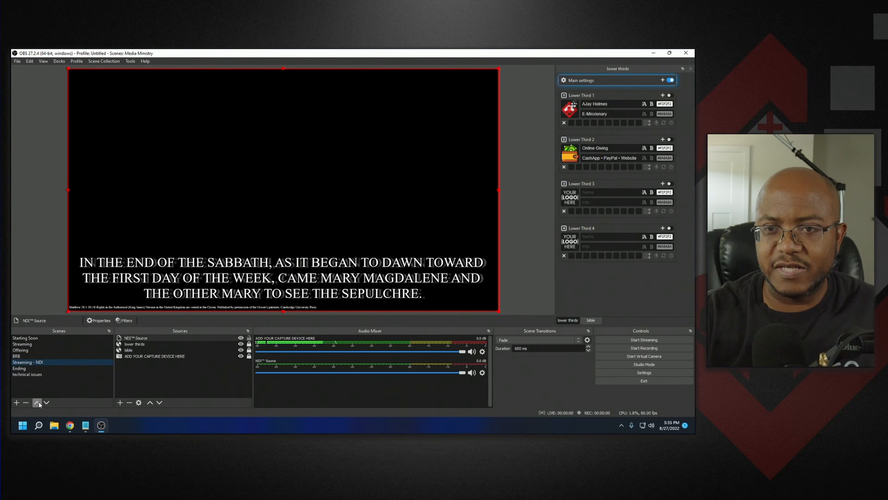
left_click(38, 402)
left_click(38, 401)
- Remove the NDI Source from the original Streaming scene
left_click(24, 342)
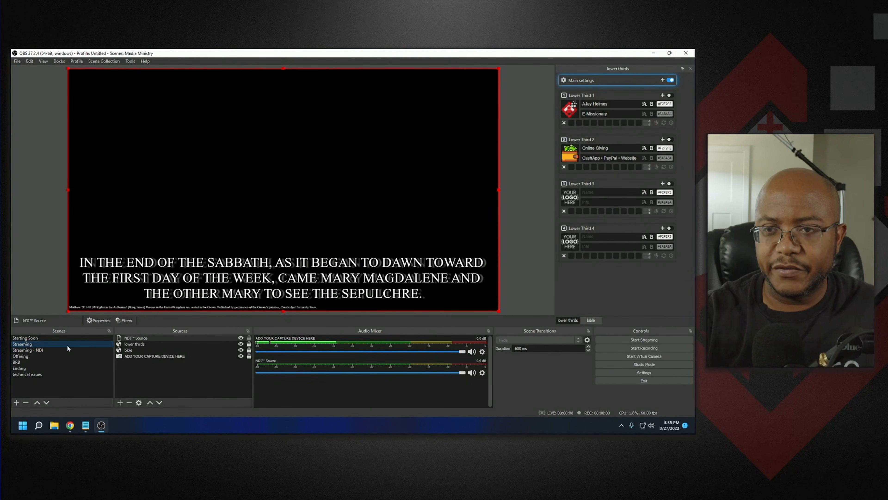
left_click(130, 337)
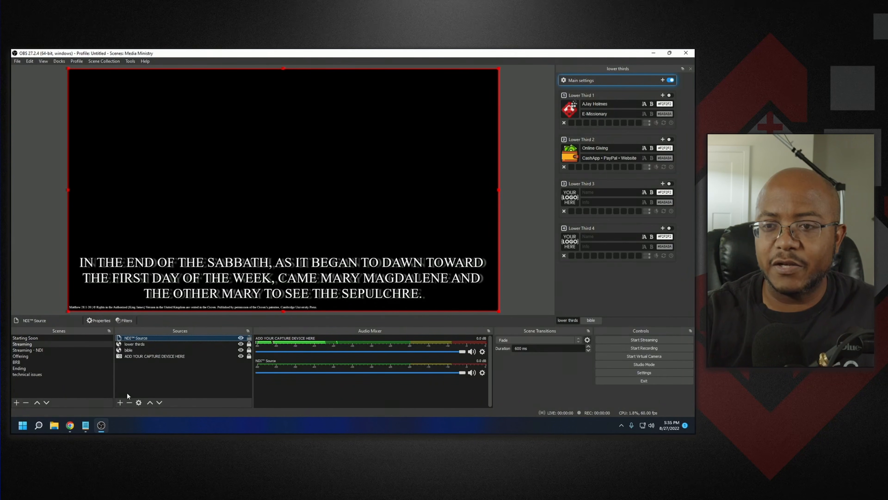
left_click(129, 403)
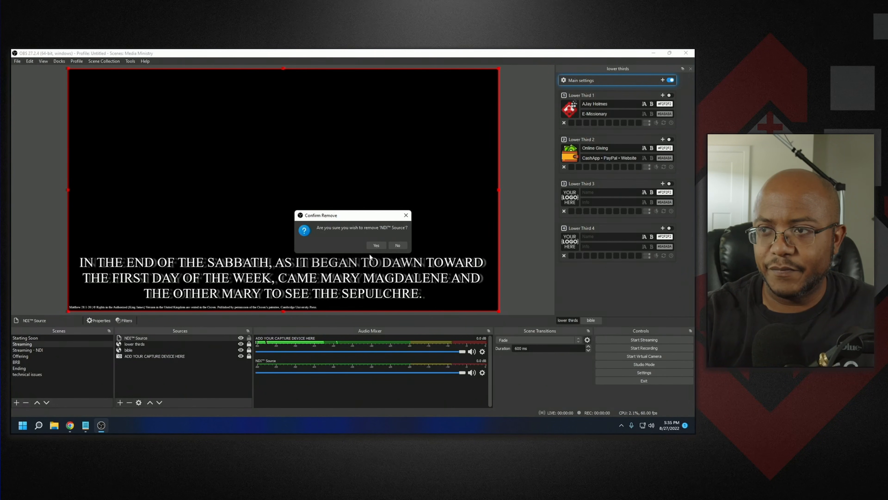
left_click(376, 245)
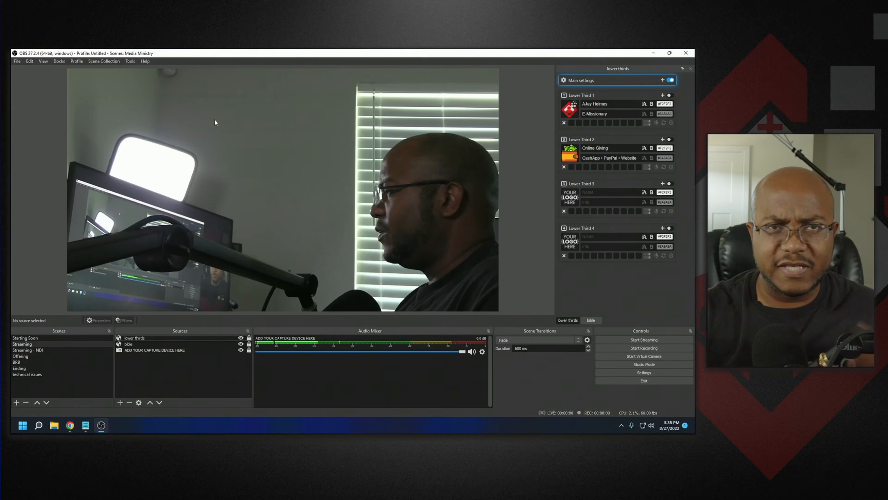
- Add a Color Key filter to the NDI Source in the Streaming - NDI scene
left_click(48, 349)
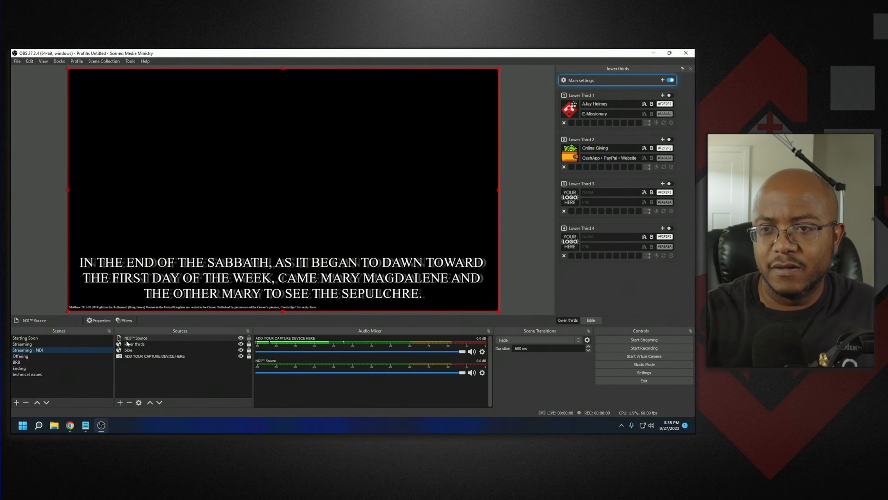
left_click(128, 322)
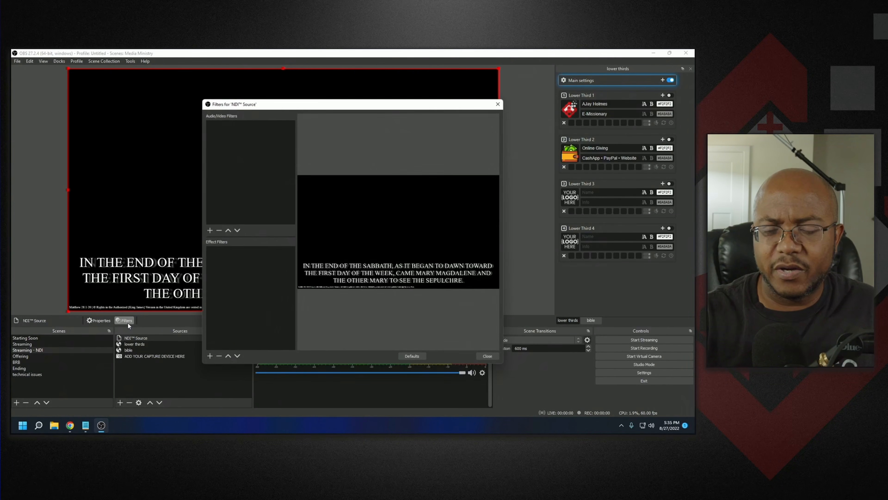
left_click(207, 359)
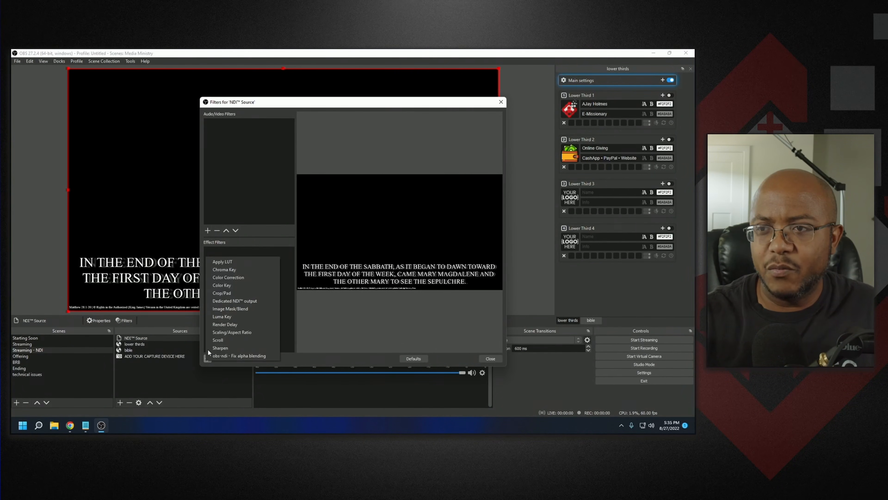
left_click(232, 285)
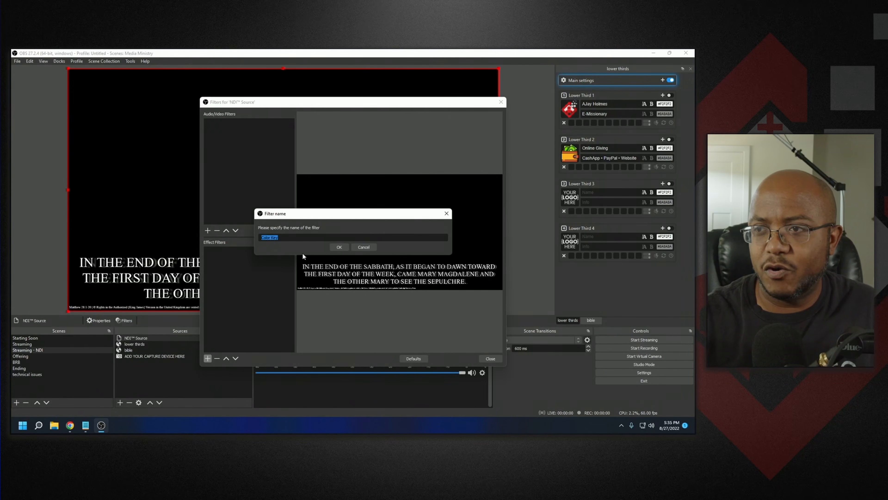
left_click(339, 247)
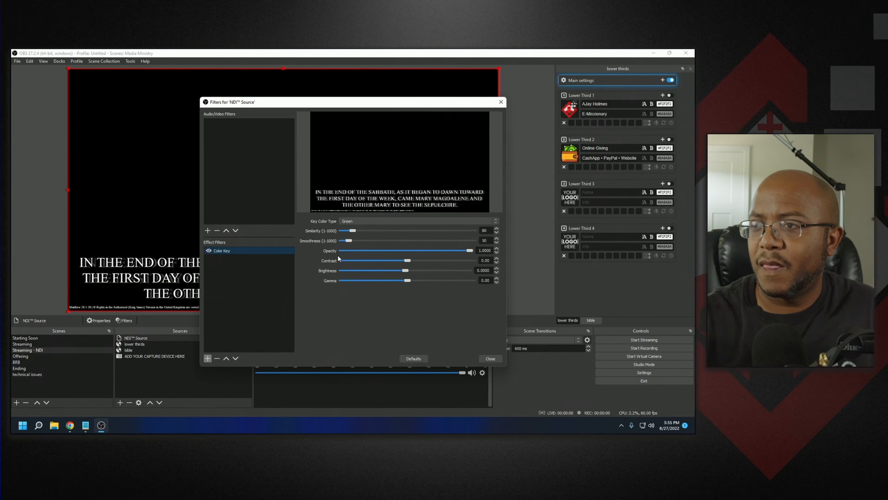
- Set the Color Key filter's key color type to Custom Color and pick black (#000000) from the preview as the key color
left_click(379, 218)
left_click(378, 243)
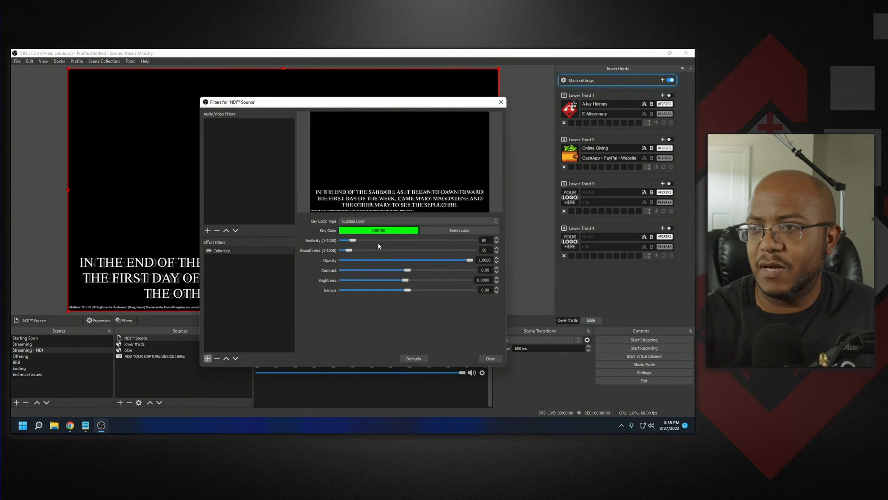
left_click(453, 231)
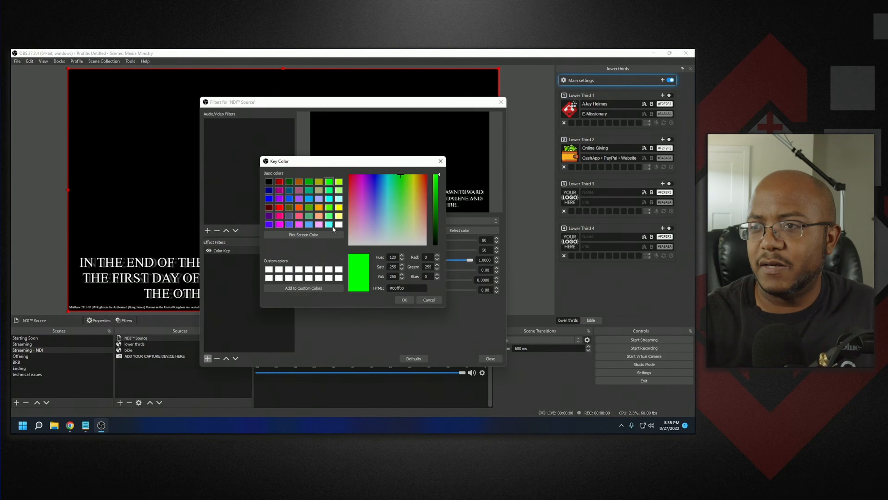
left_click(329, 233)
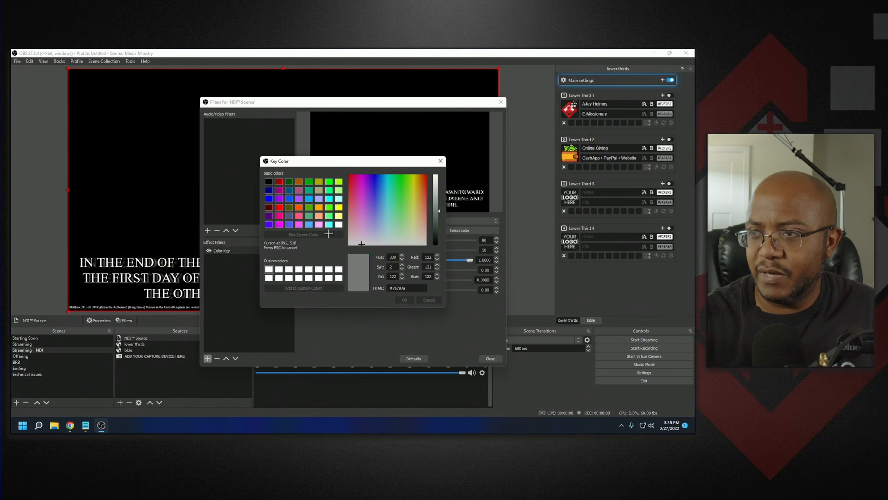
left_click(356, 141)
left_click(403, 300)
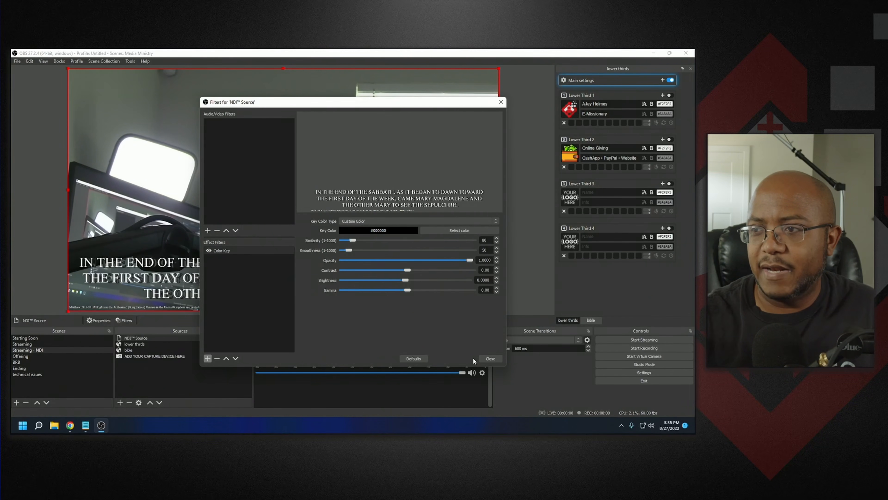
left_click(482, 359)
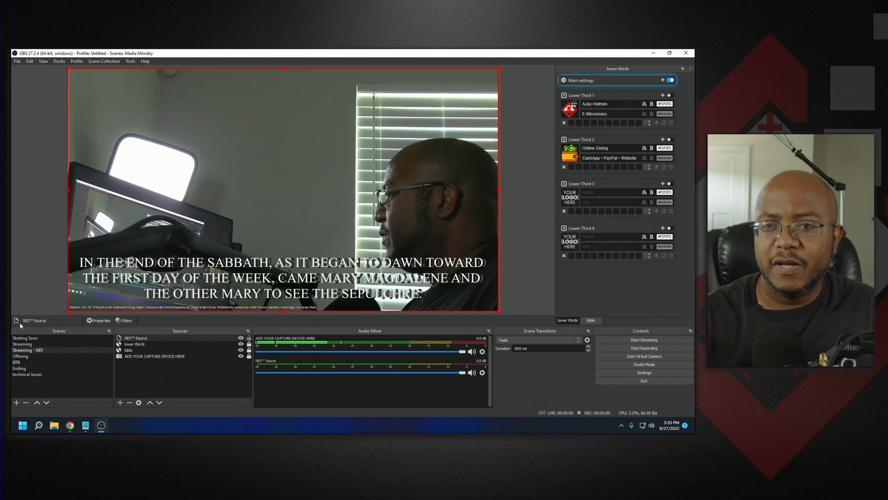
- Disable the NDI Source's Color Key filter in the Streaming - NDI scene, then hide the NDI Source
left_click(30, 346)
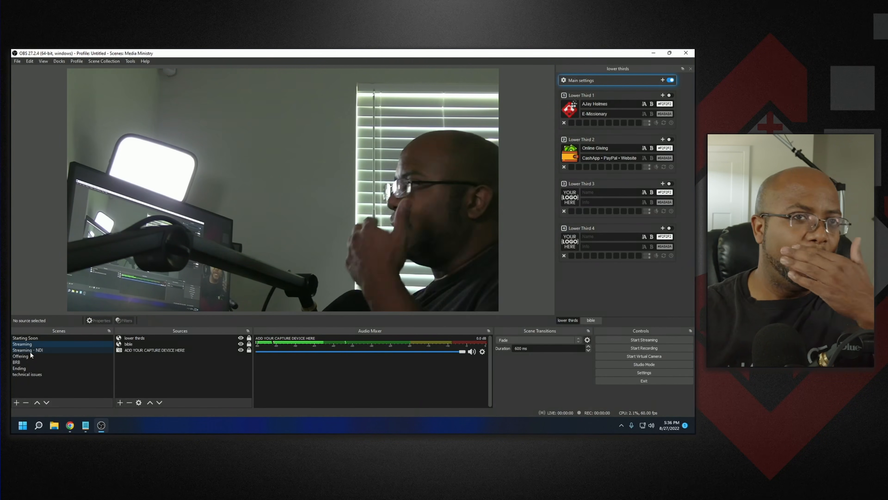
left_click(30, 350)
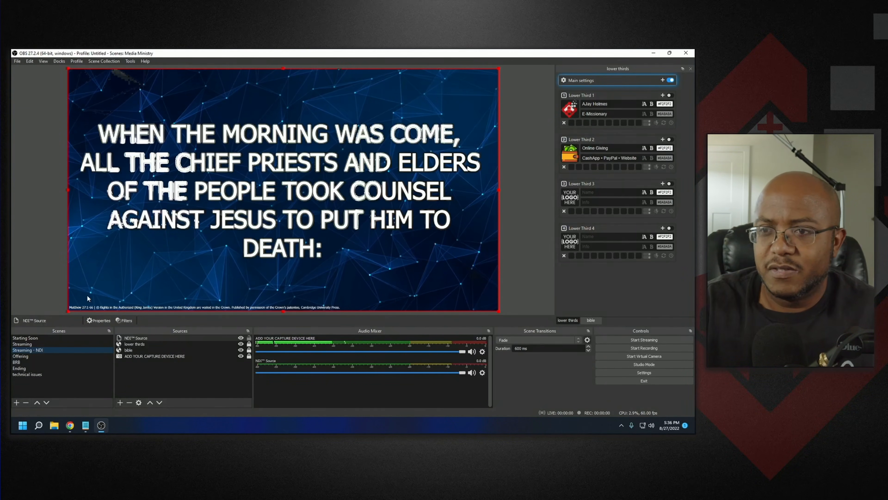
left_click(125, 320)
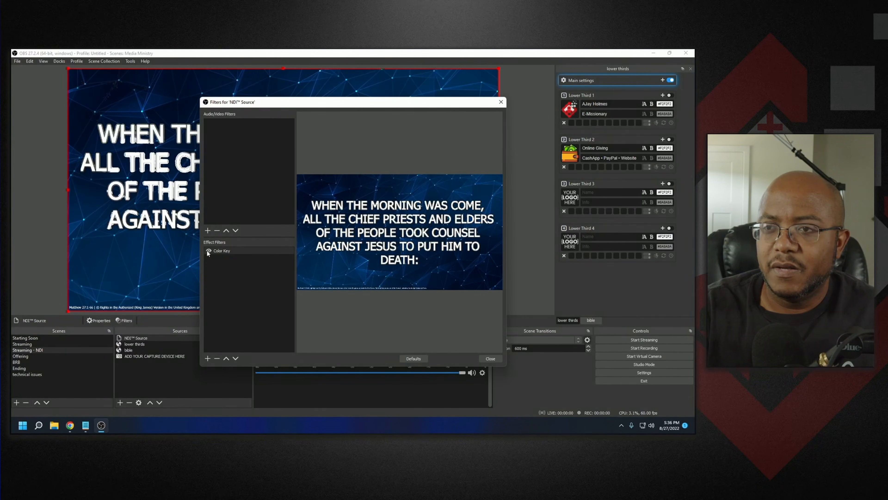
left_click(209, 251)
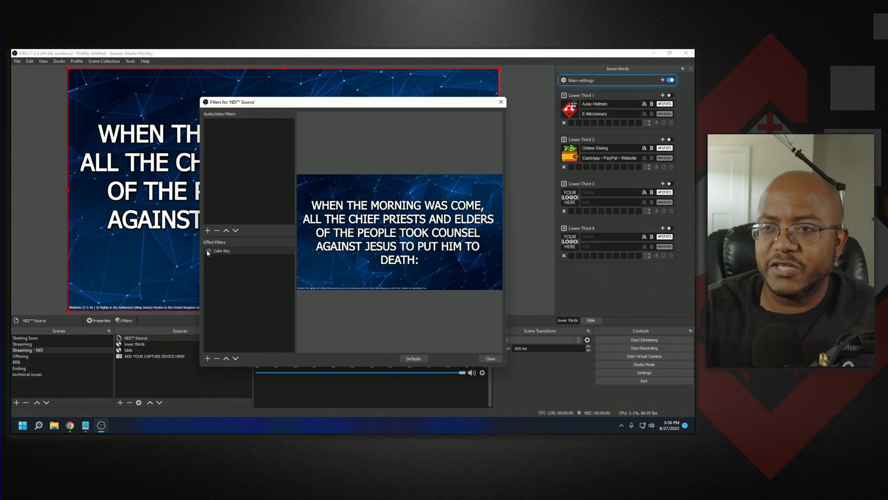
left_click(491, 358)
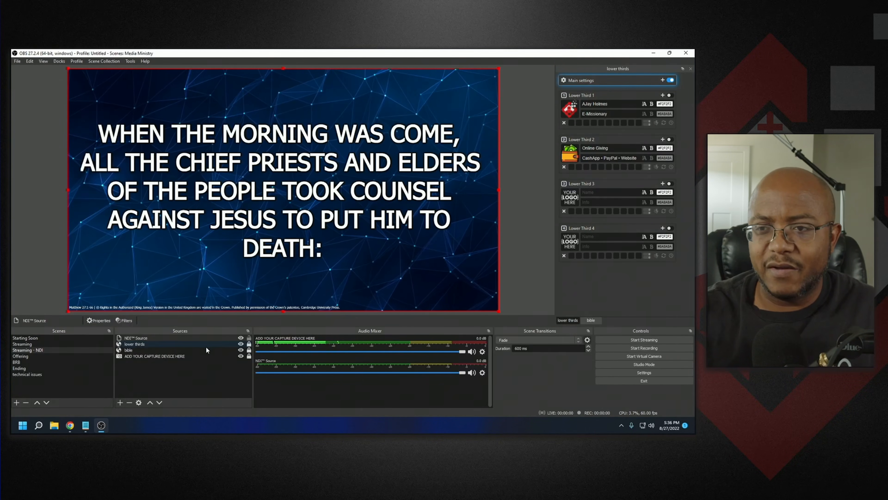
left_click(241, 338)
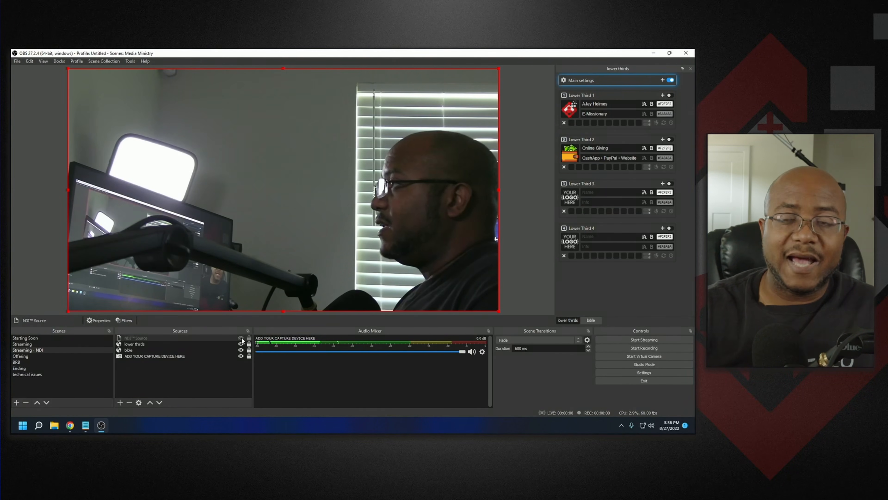